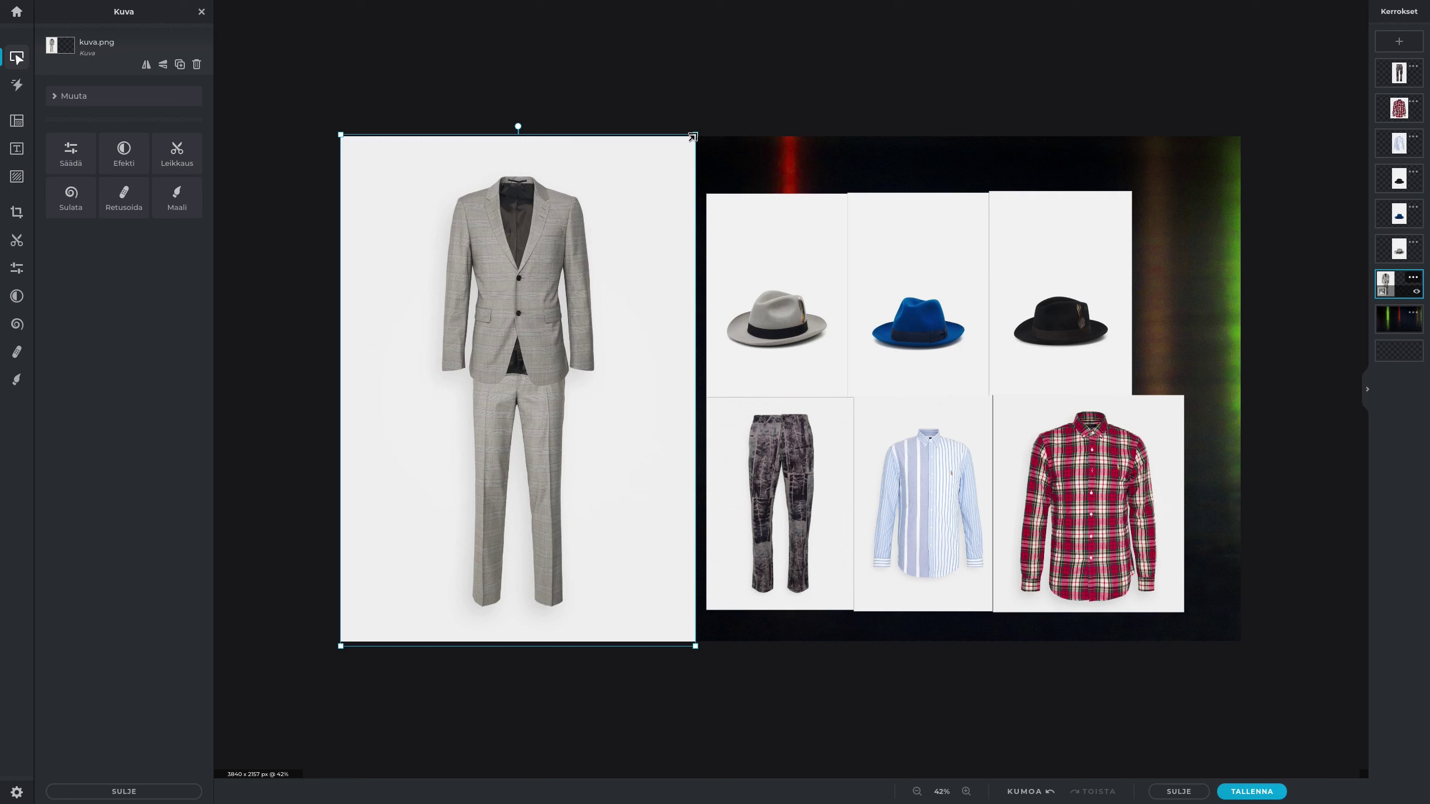
Resize the grey suit image so it spans the full height of the canvas.
{"action": "left_click_drag", "start_coordinate": [692, 137], "coordinate": [692, 137]}
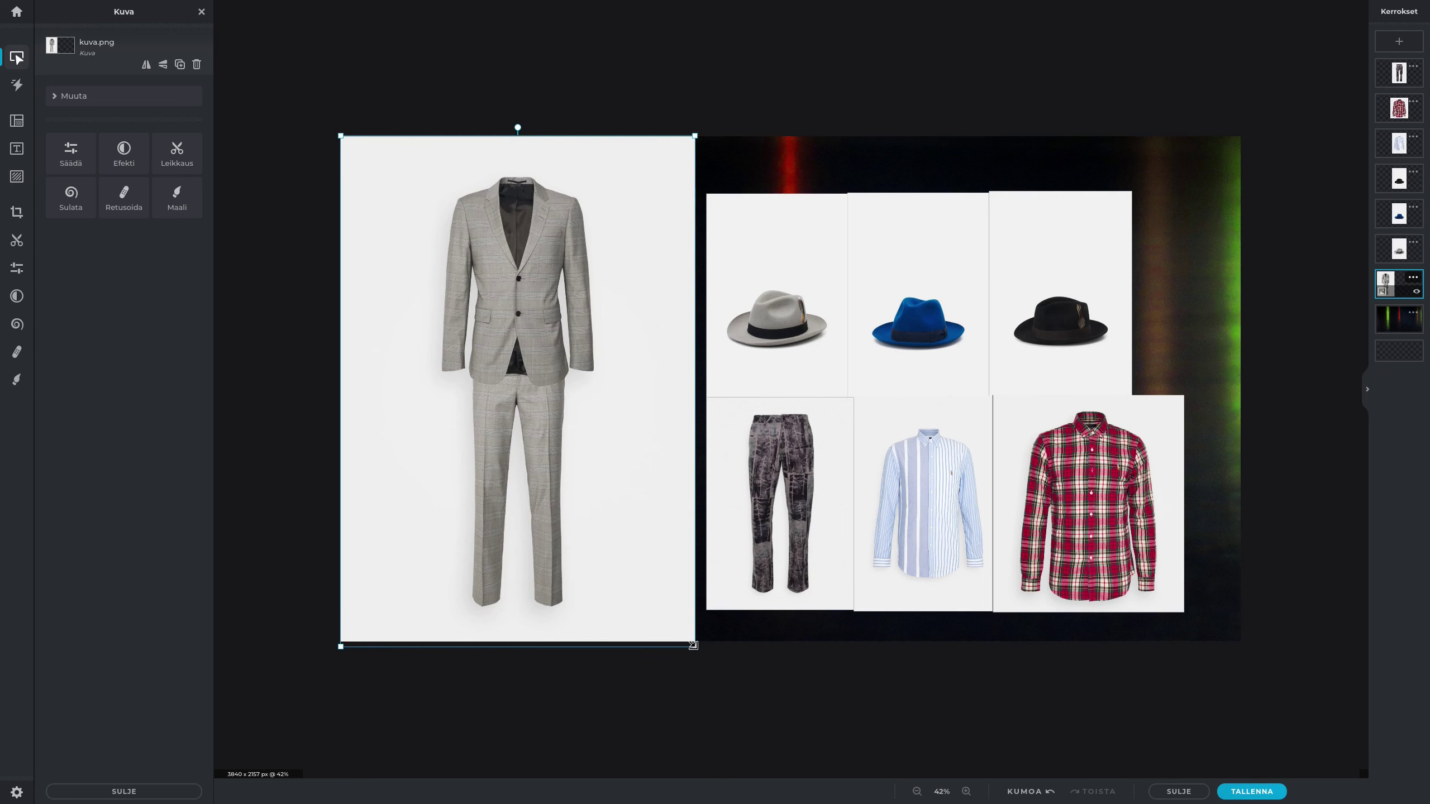
{"action": "left_click_drag", "start_coordinate": [692, 646], "coordinate": [691, 641]}
{"action": "left_click_drag", "start_coordinate": [688, 136], "coordinate": [681, 147]}
{"action": "left_click", "coordinate": [933, 327]}
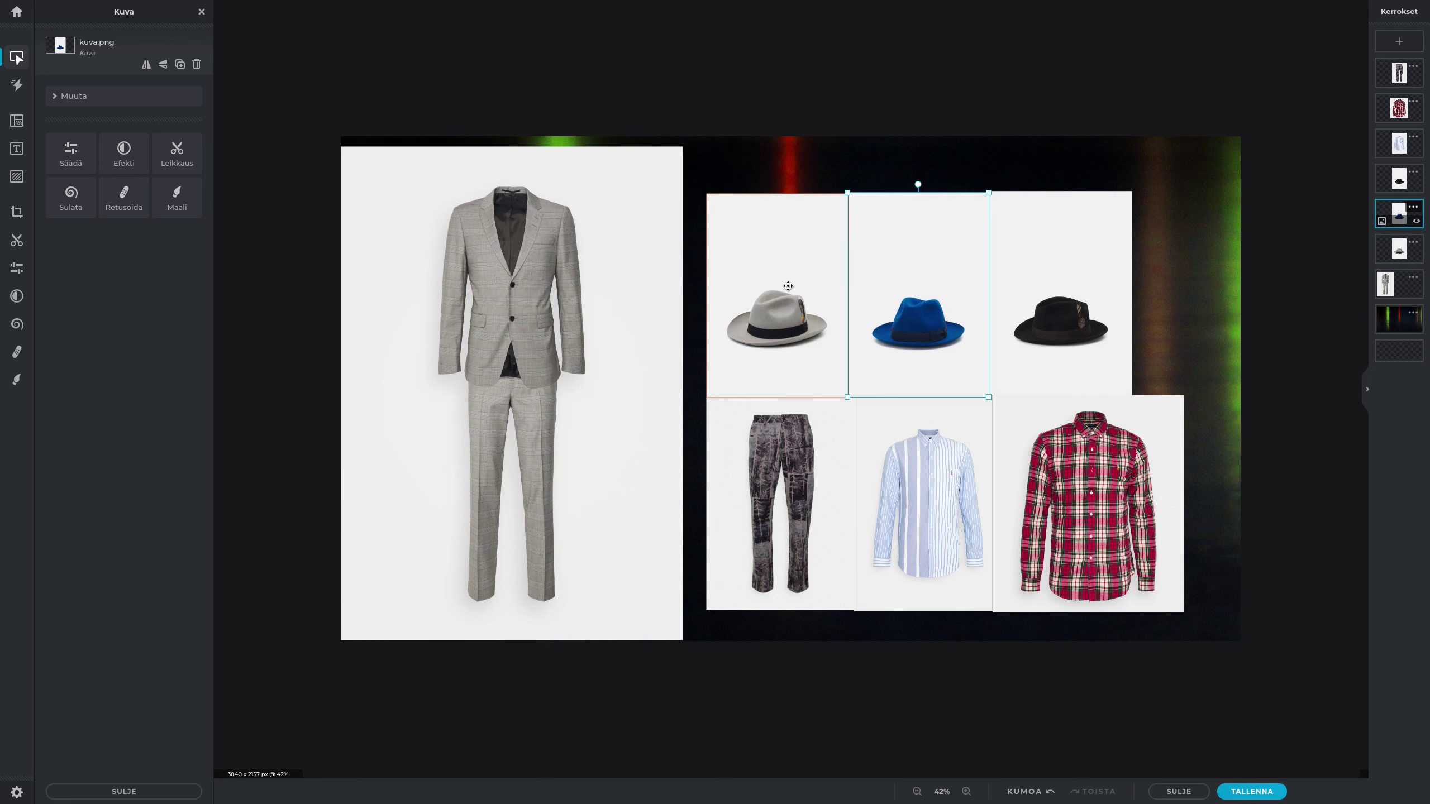
{"action": "left_click", "coordinate": [787, 327]}
{"action": "left_click", "coordinate": [1054, 322]}
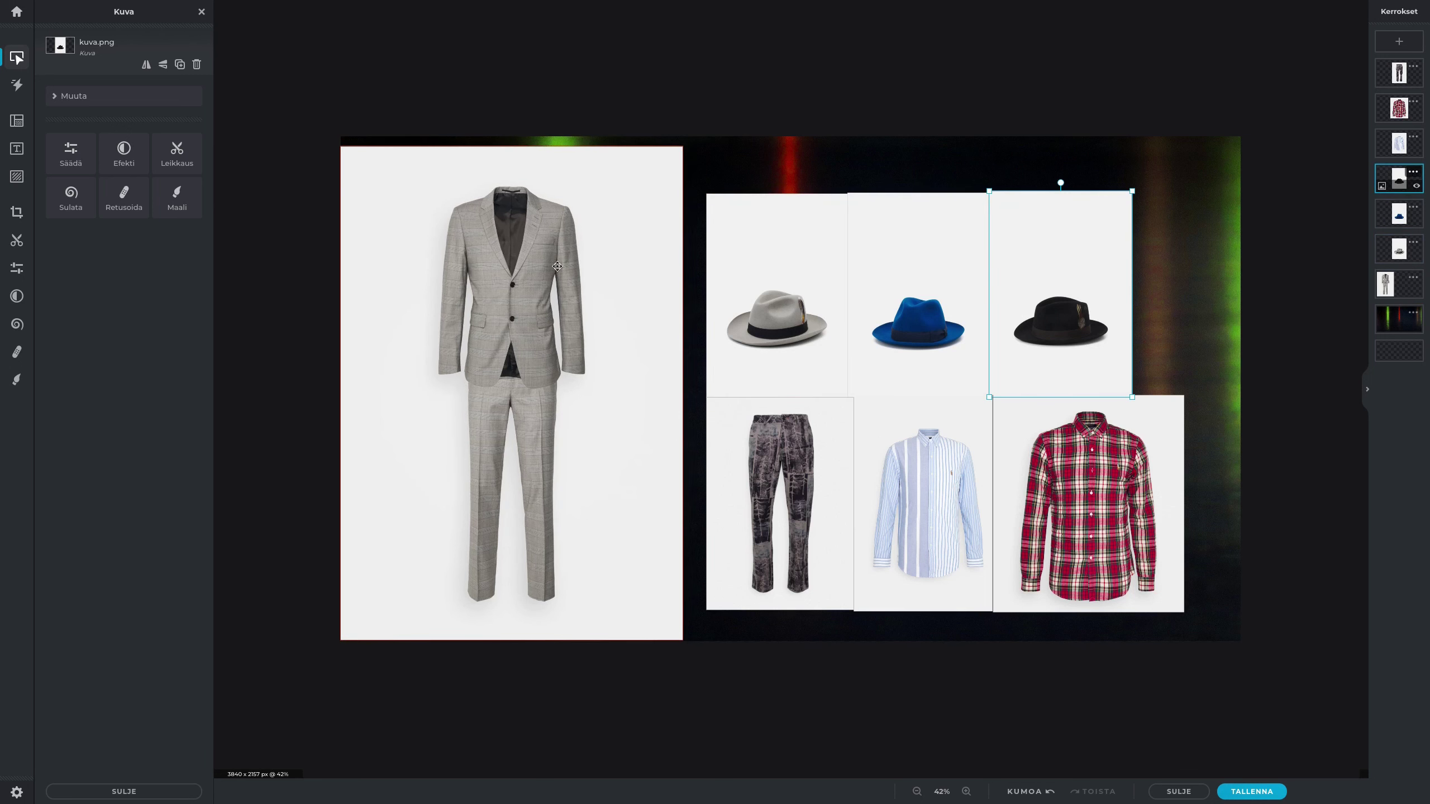
{"action": "left_click", "coordinate": [586, 389]}
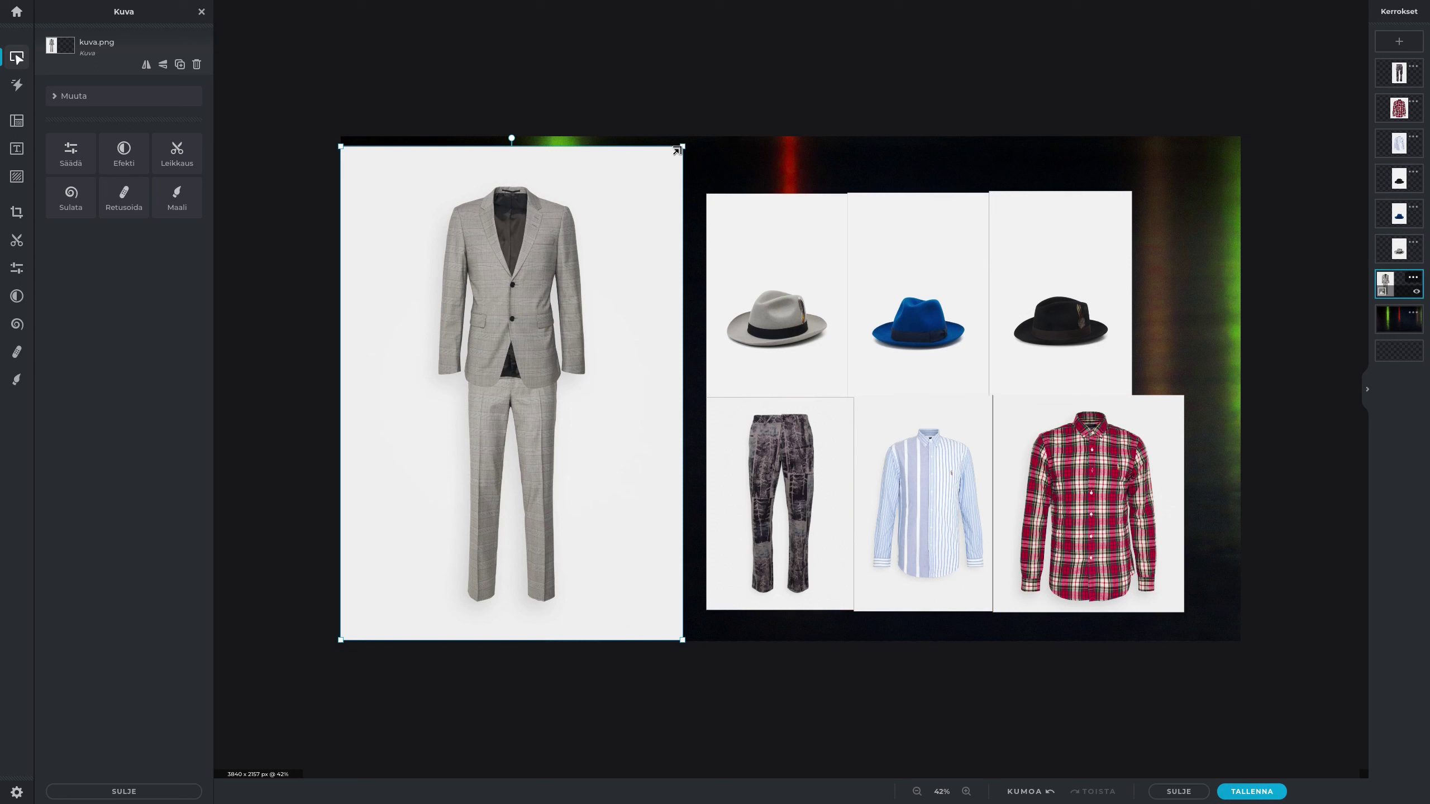
{"action": "left_click_drag", "start_coordinate": [677, 151], "coordinate": [686, 150]}
Examine the suit image up close, from the jacket down to the trouser hems.
{"action": "scroll", "coordinate": [395, 206], "scroll_direction": "up", "scroll_amount": 5}
{"action": "scroll", "coordinate": [395, 206], "scroll_direction": "up", "scroll_amount": 9}
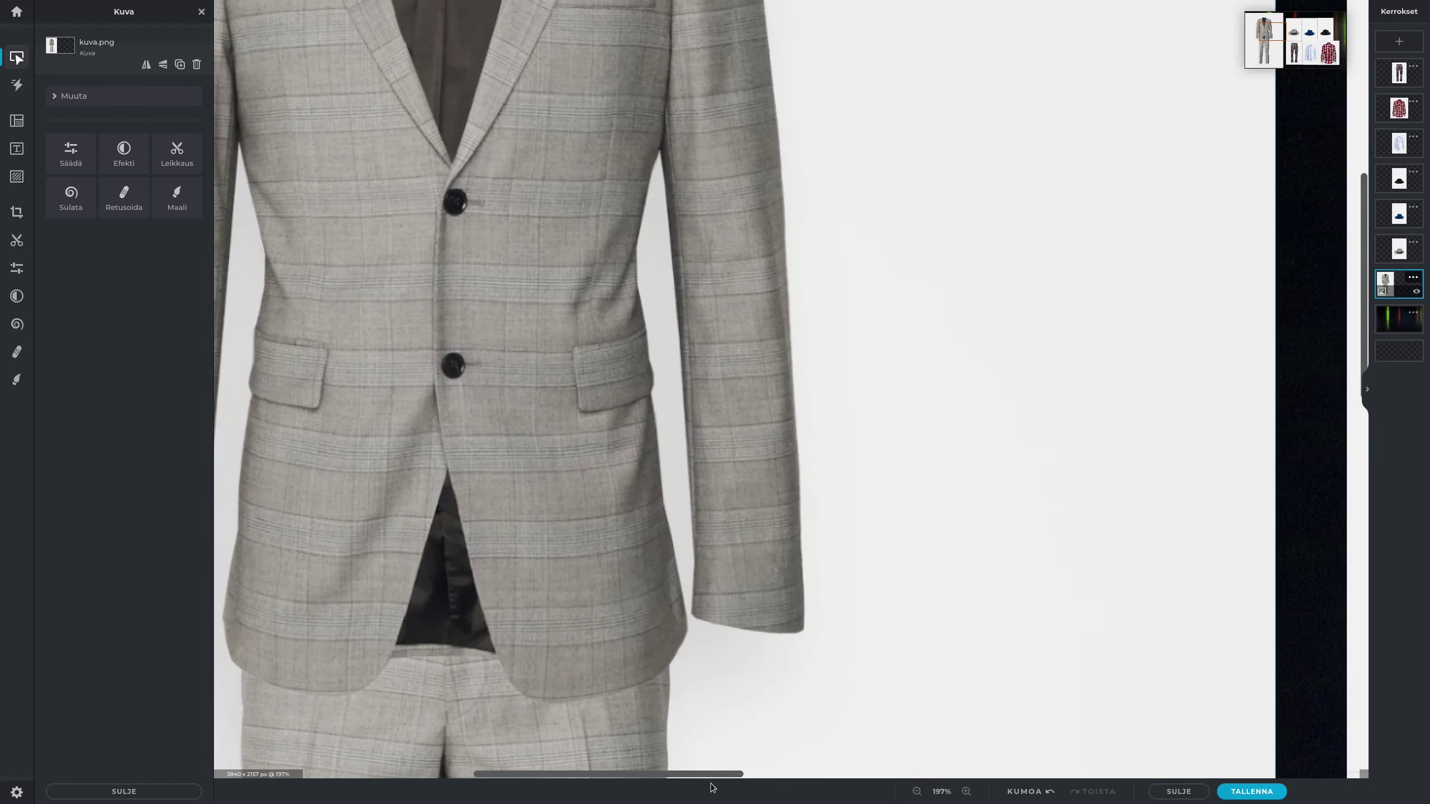
{"action": "left_click_drag", "start_coordinate": [704, 775], "coordinate": [647, 773]}
{"action": "left_click_drag", "start_coordinate": [1365, 338], "coordinate": [1366, 282]}
{"action": "scroll", "coordinate": [711, 334], "scroll_direction": "up", "scroll_amount": 3}
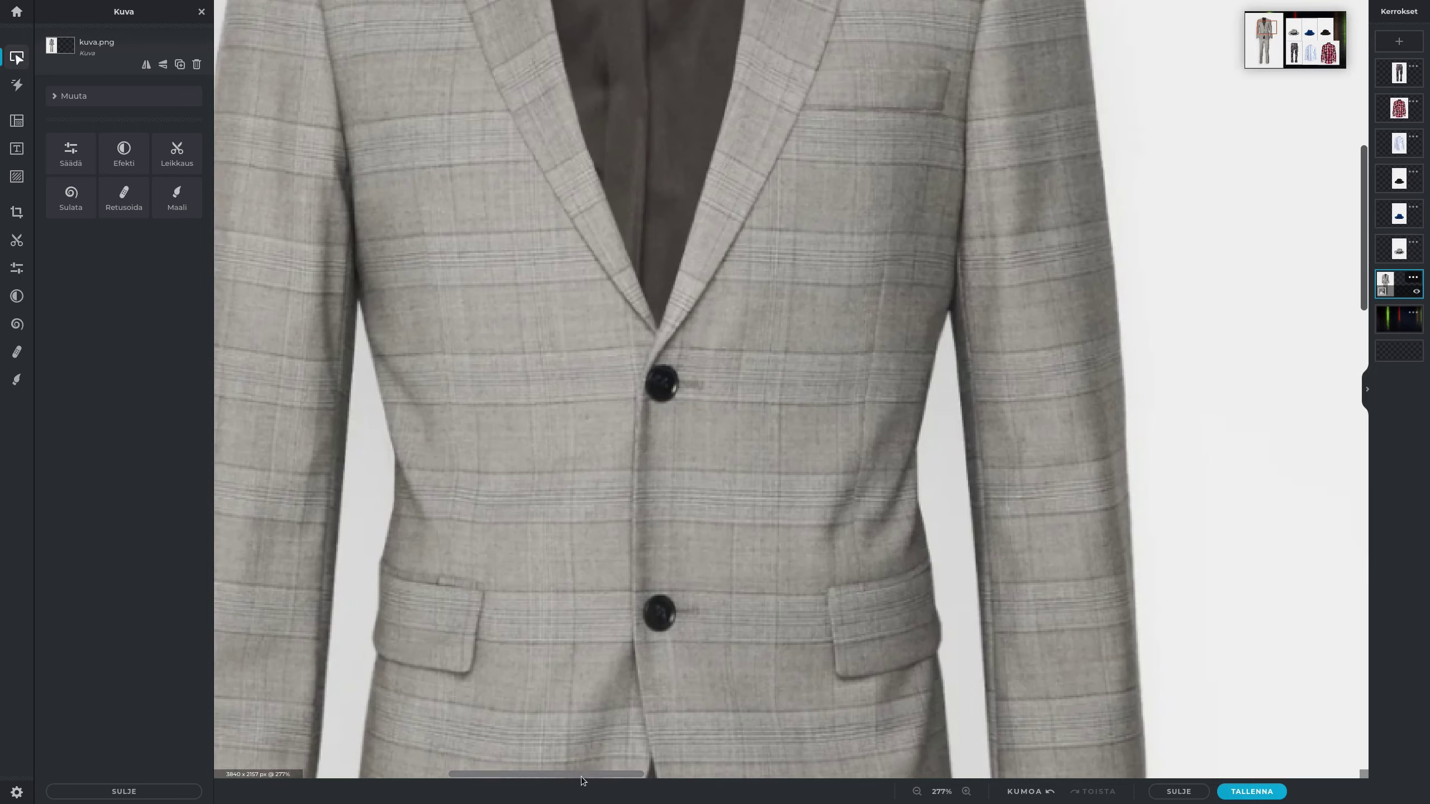
{"action": "left_click_drag", "start_coordinate": [589, 775], "coordinate": [567, 775]}
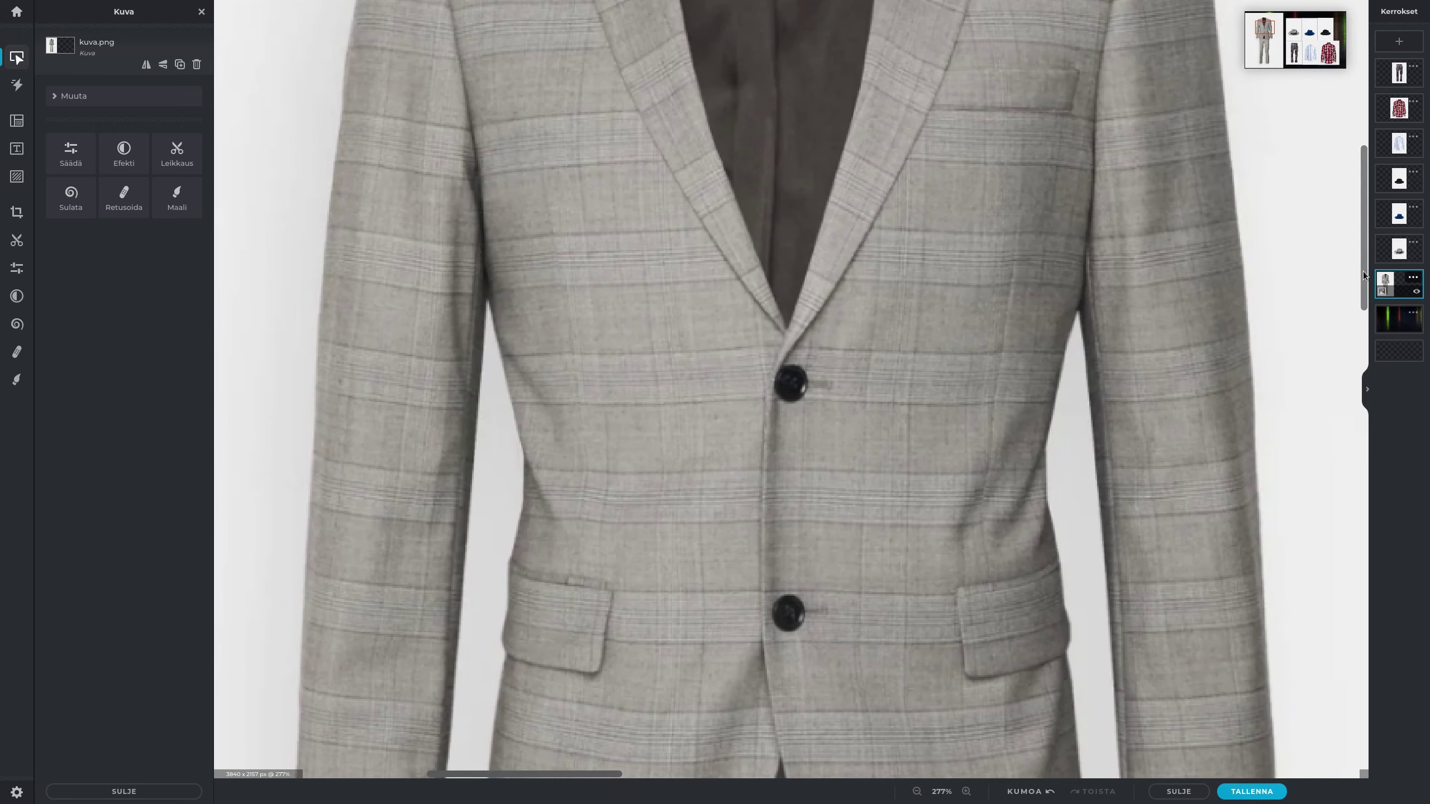
{"action": "left_click_drag", "start_coordinate": [1369, 285], "coordinate": [1370, 659]}
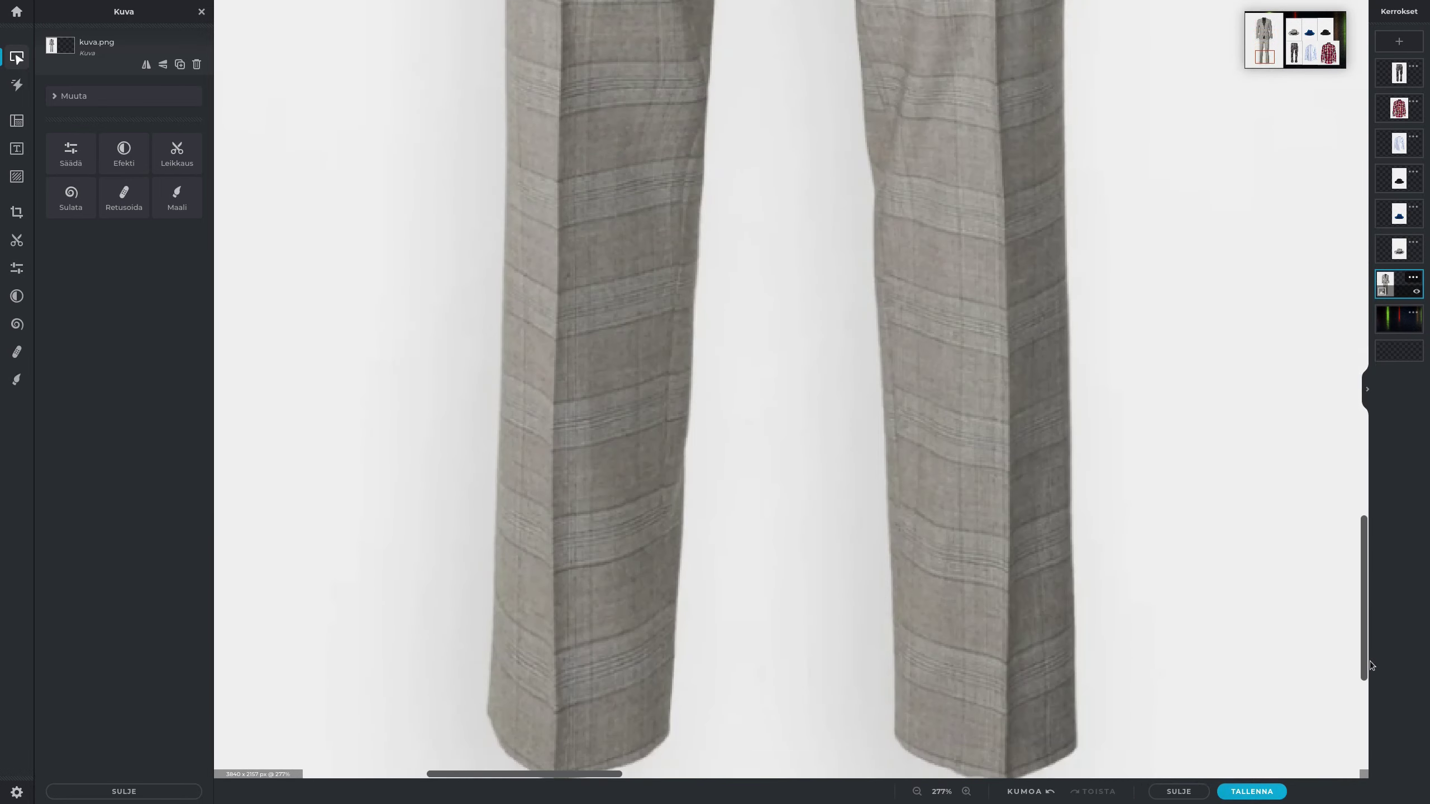
{"action": "scroll", "coordinate": [1091, 466], "scroll_direction": "down", "scroll_amount": 10}
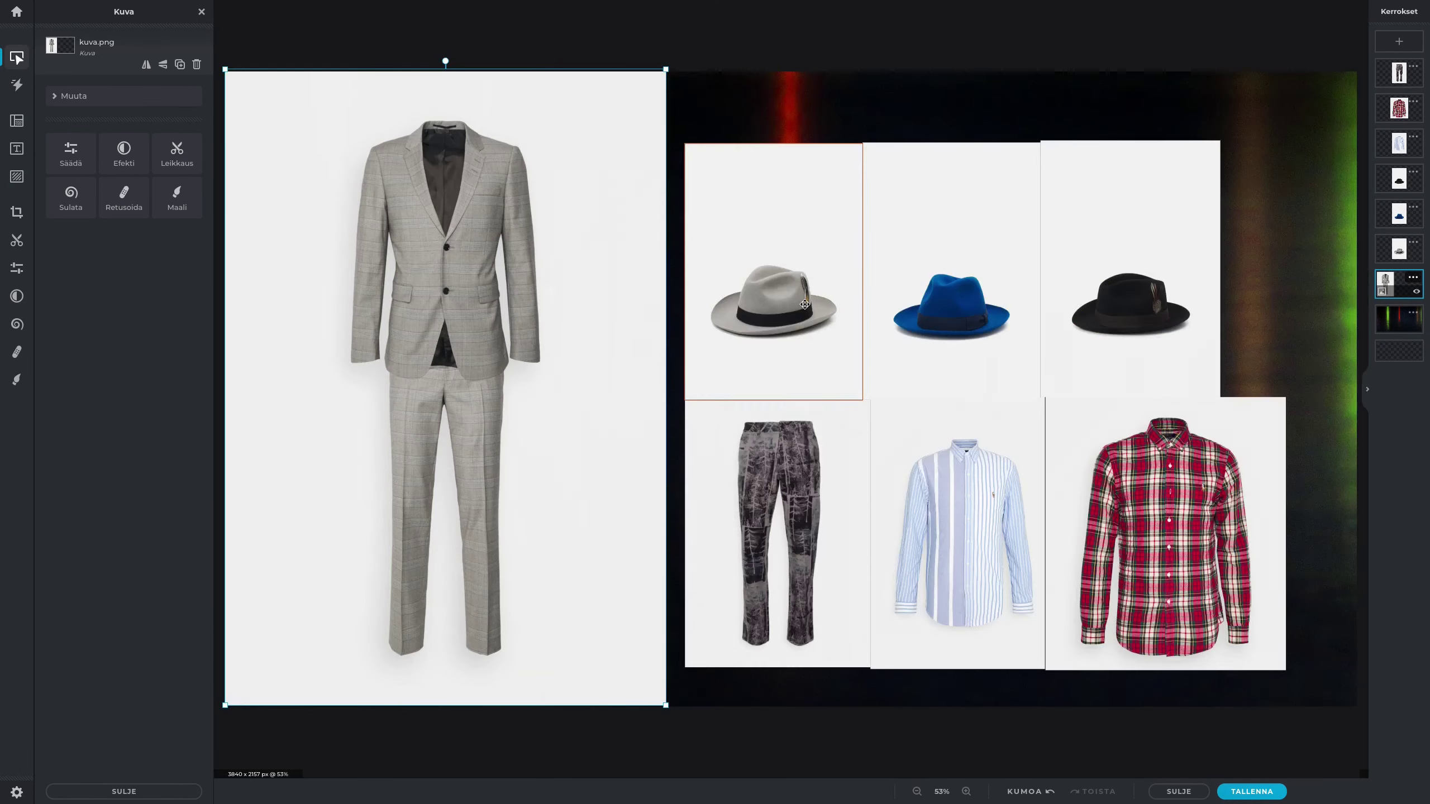
{"action": "scroll", "coordinate": [636, 259], "scroll_direction": "down", "scroll_amount": 2}
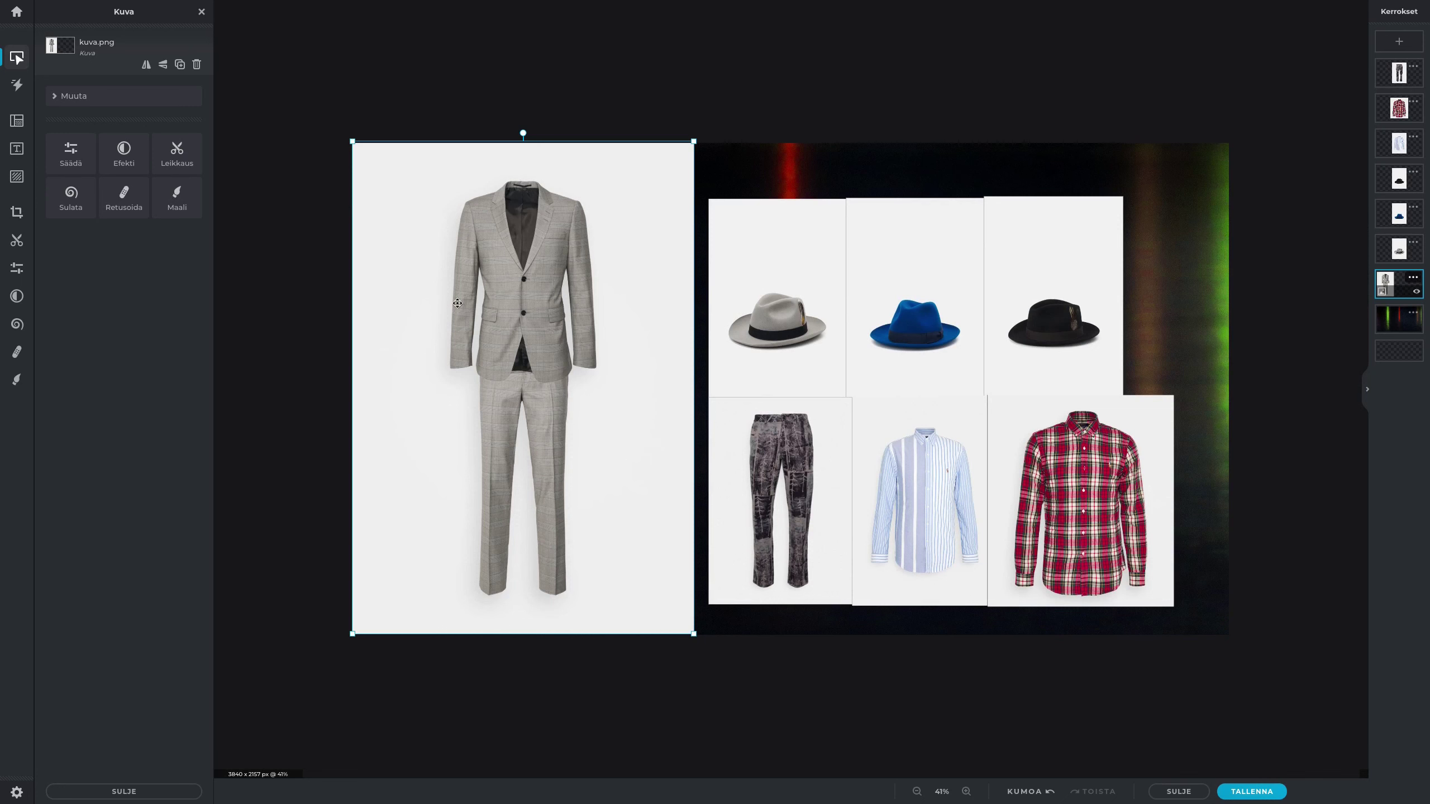
Inspect the jacket's front, lapels and collar opening in close-up and compare the suit with the whole composition.
{"action": "scroll", "coordinate": [457, 303], "scroll_direction": "up", "scroll_amount": 3}
{"action": "left_click_drag", "start_coordinate": [820, 776], "coordinate": [753, 786]}
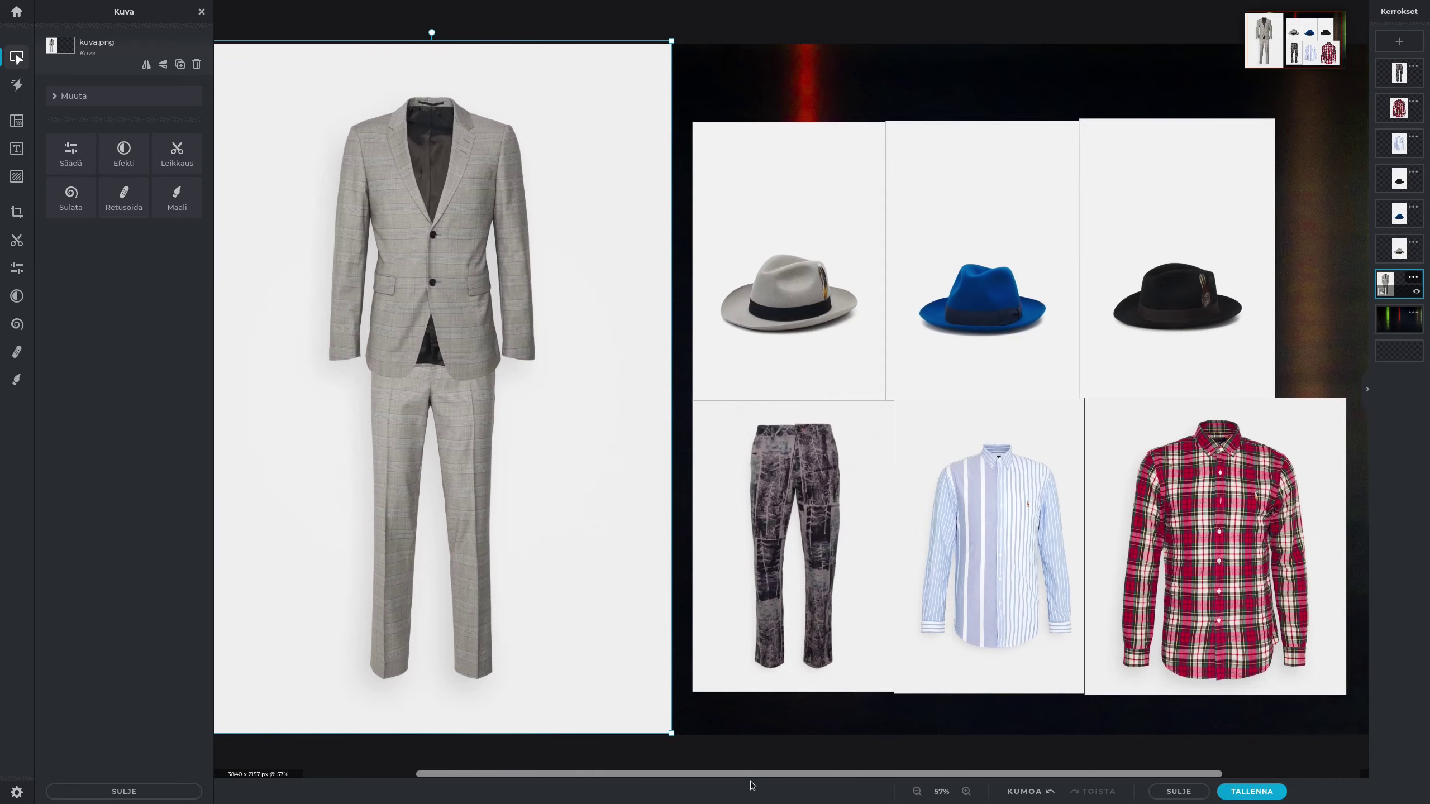
{"action": "scroll", "coordinate": [752, 786], "scroll_direction": "left", "scroll_amount": 3}
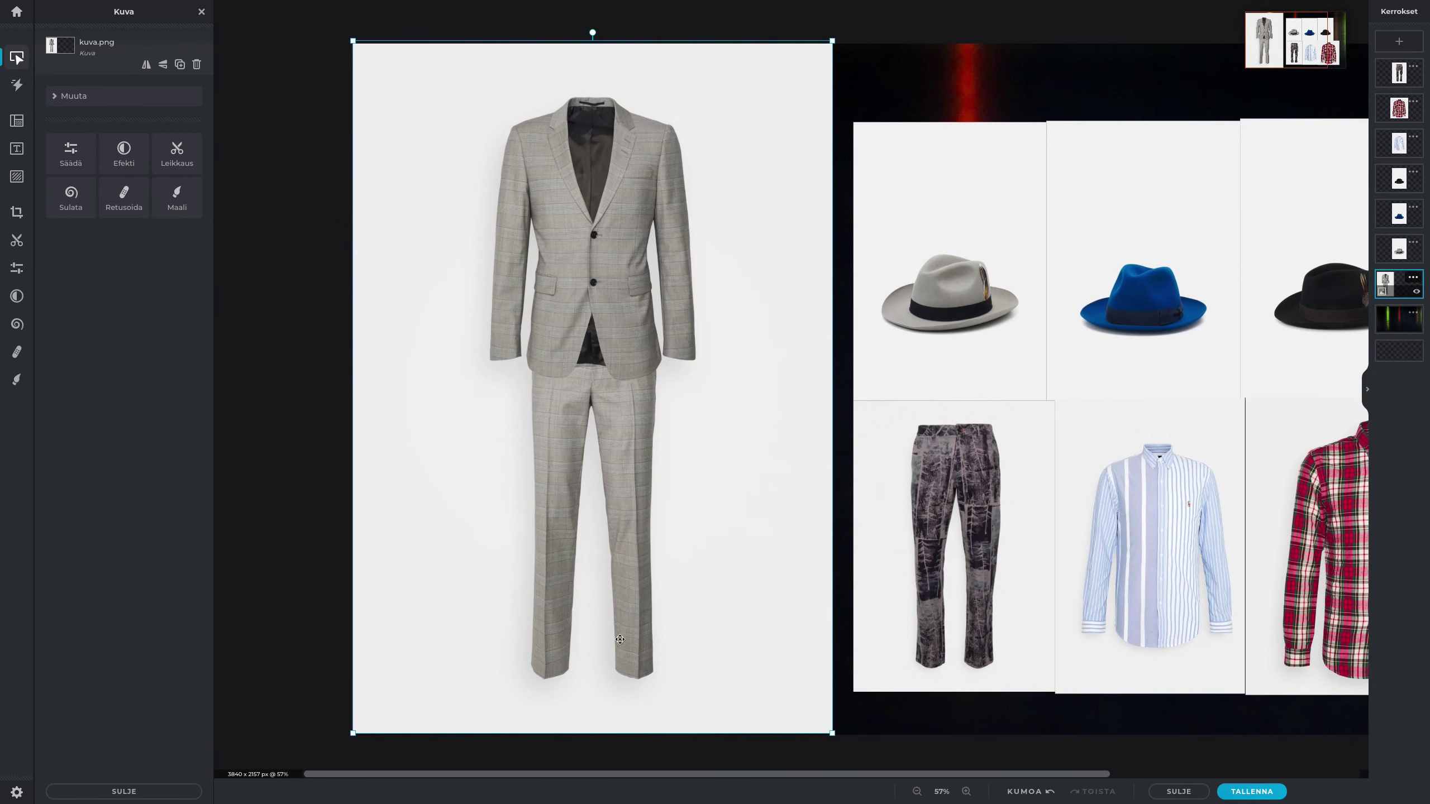
{"action": "scroll", "coordinate": [539, 307], "scroll_direction": "down", "scroll_amount": 5}
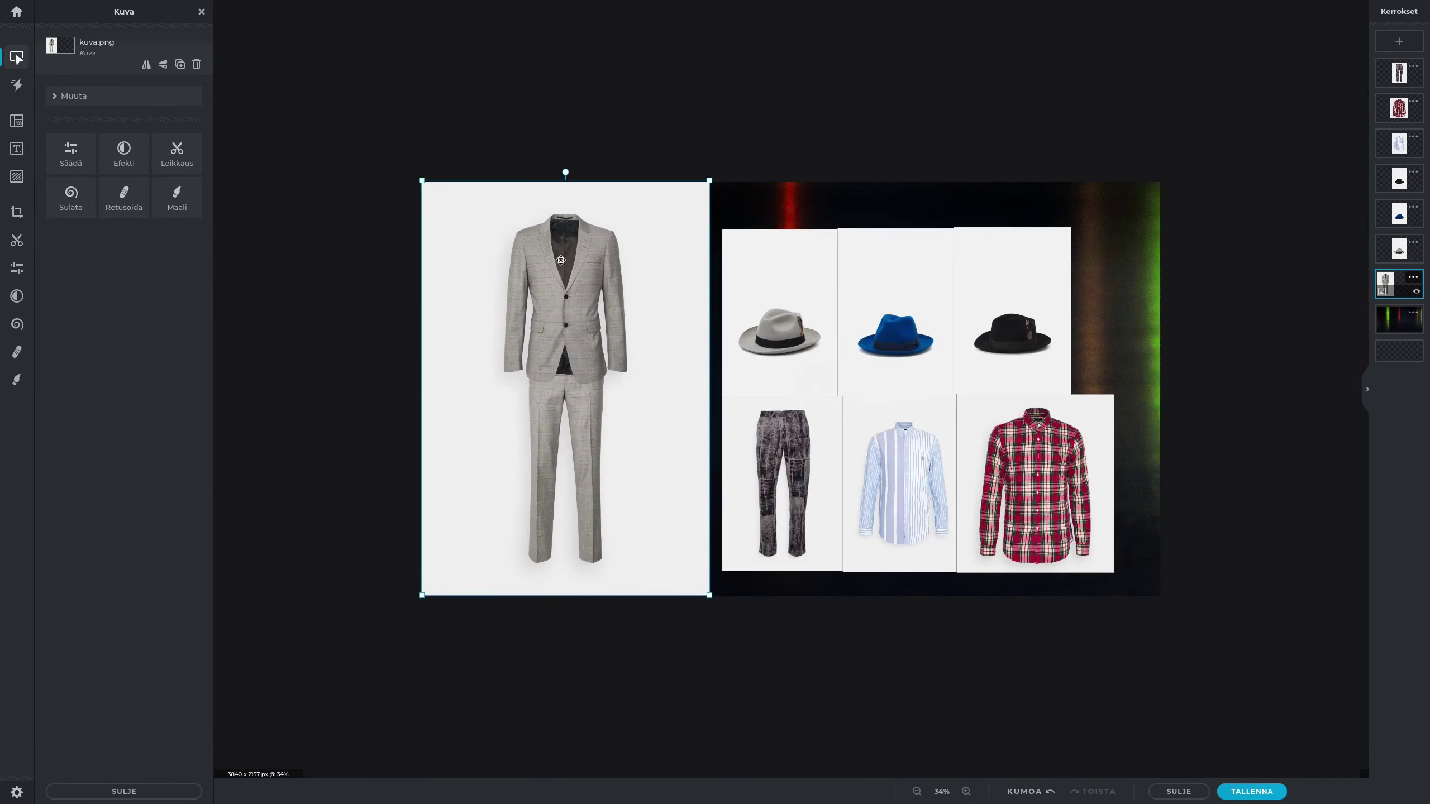
{"action": "scroll", "coordinate": [534, 279], "scroll_direction": "up", "scroll_amount": 4}
{"action": "scroll", "coordinate": [538, 236], "scroll_direction": "left", "scroll_amount": 3}
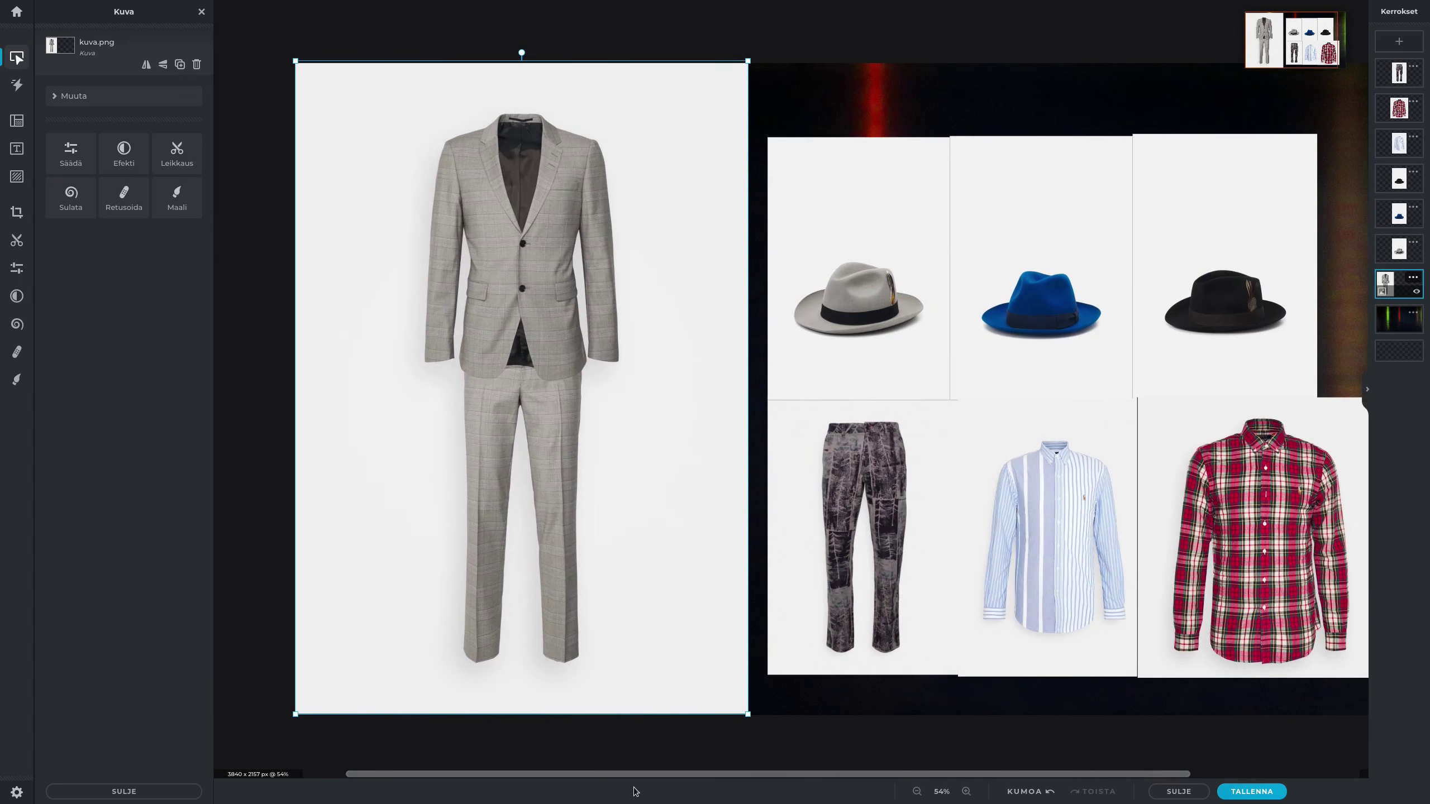
{"action": "scroll", "coordinate": [542, 180], "scroll_direction": "up", "scroll_amount": 5}
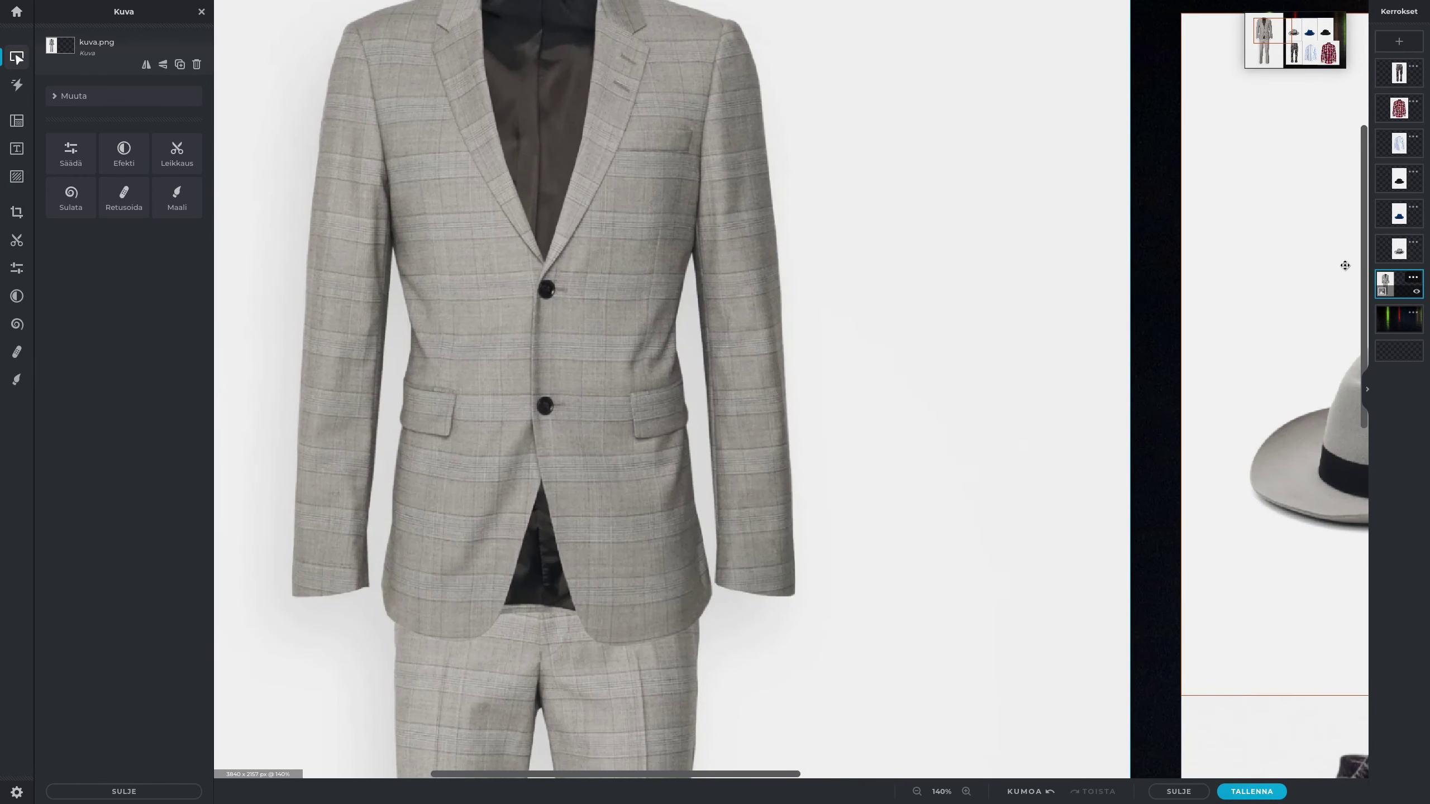
{"action": "left_click_drag", "start_coordinate": [1364, 276], "coordinate": [1363, 249]}
{"action": "scroll", "coordinate": [462, 180], "scroll_direction": "up", "scroll_amount": 4}
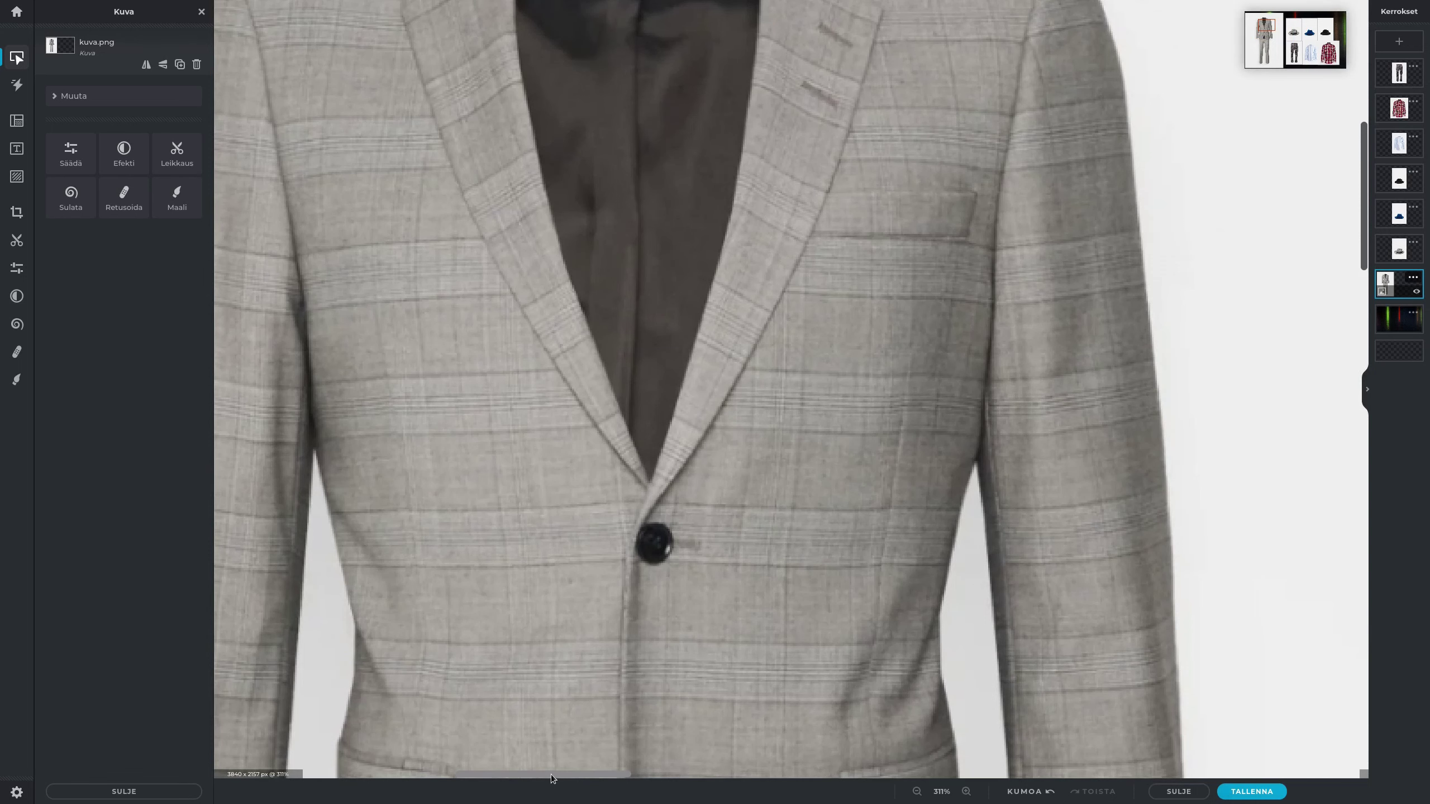
{"action": "scroll", "coordinate": [554, 781], "scroll_direction": "left", "scroll_amount": 2}
{"action": "scroll", "coordinate": [768, 70], "scroll_direction": "up", "scroll_amount": 1}
{"action": "scroll", "coordinate": [769, 71], "scroll_direction": "up", "scroll_amount": 1}
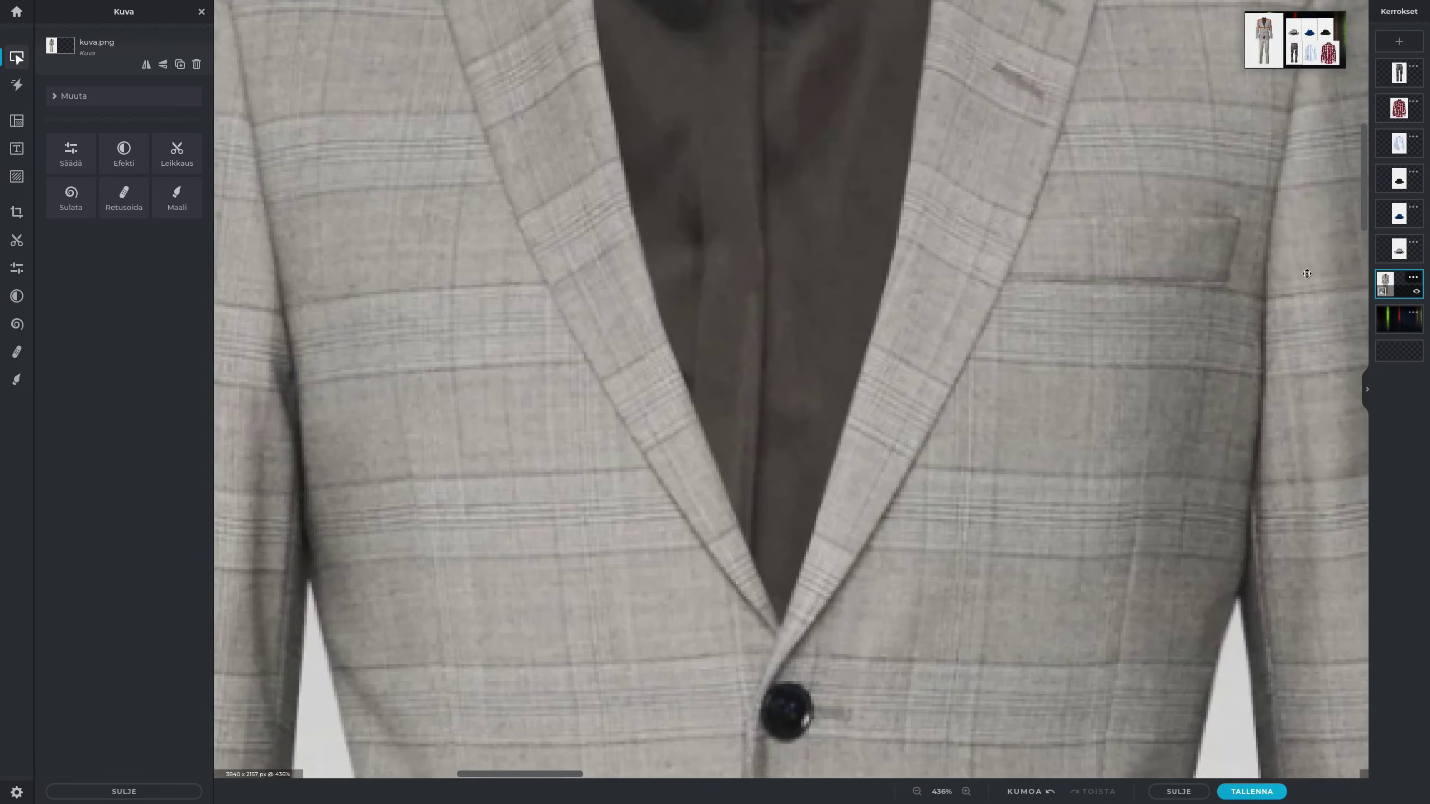
{"action": "left_click_drag", "start_coordinate": [1358, 198], "coordinate": [1374, 150]}
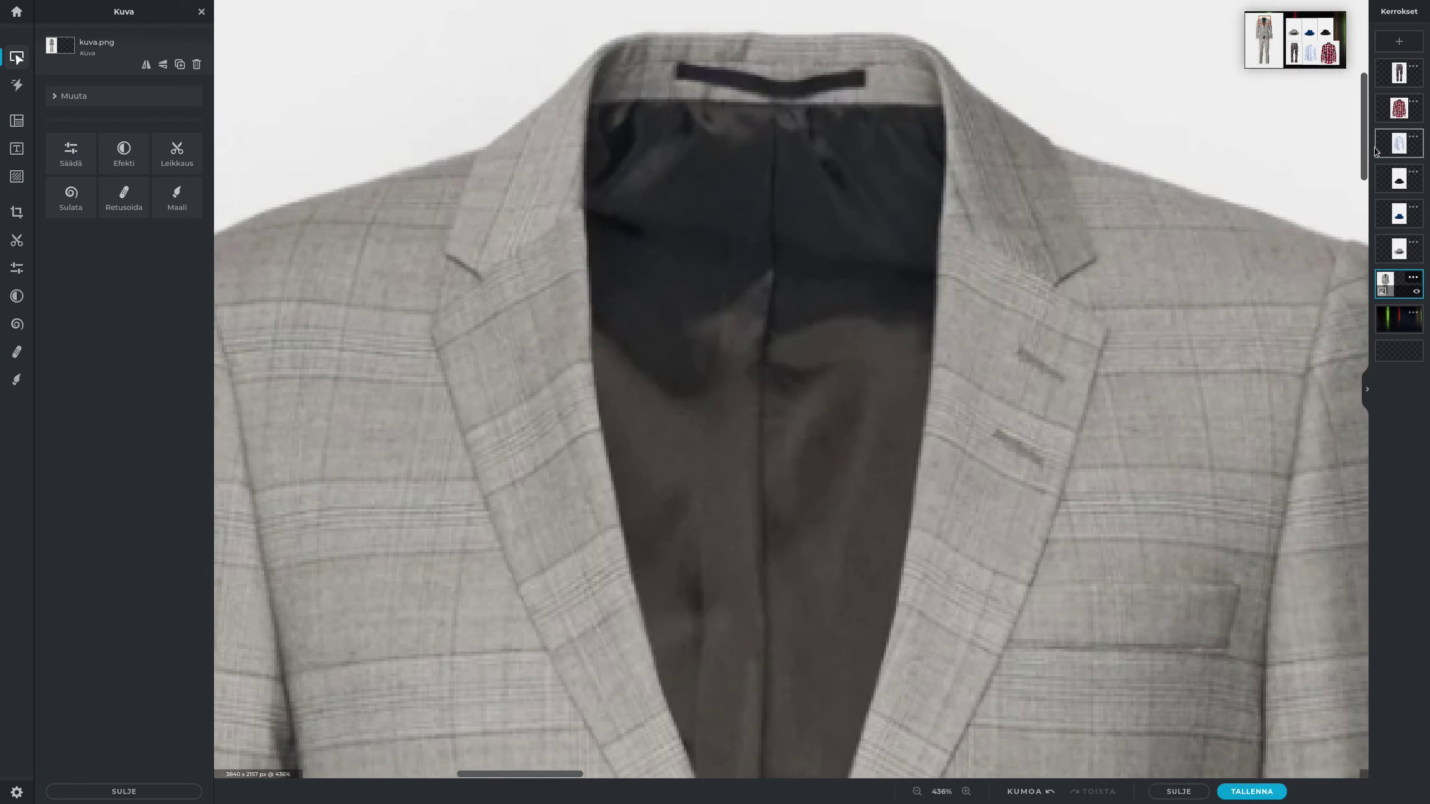
{"action": "scroll", "coordinate": [916, 359], "scroll_direction": "down", "scroll_amount": 10}
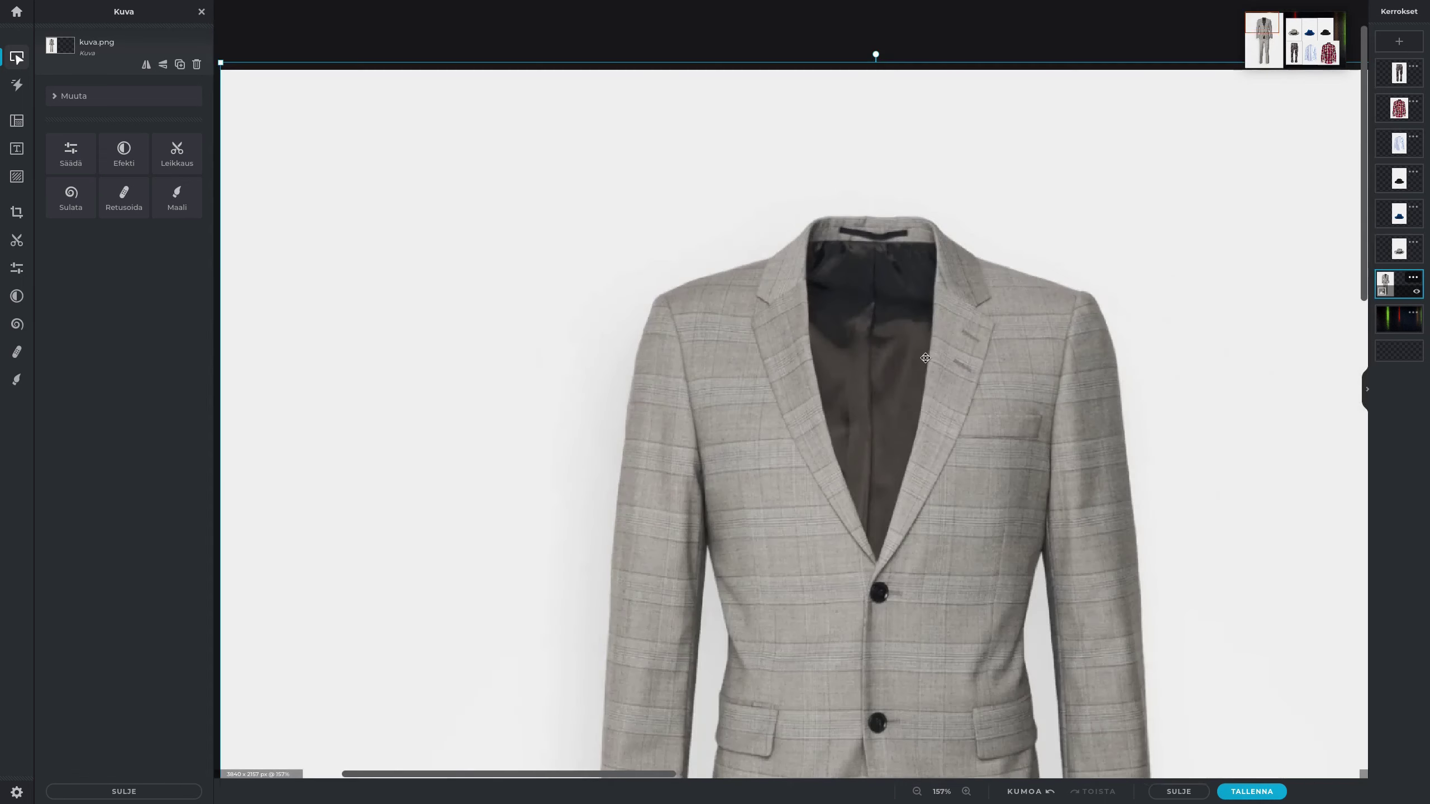
{"action": "scroll", "coordinate": [916, 359], "scroll_direction": "down", "scroll_amount": 5}
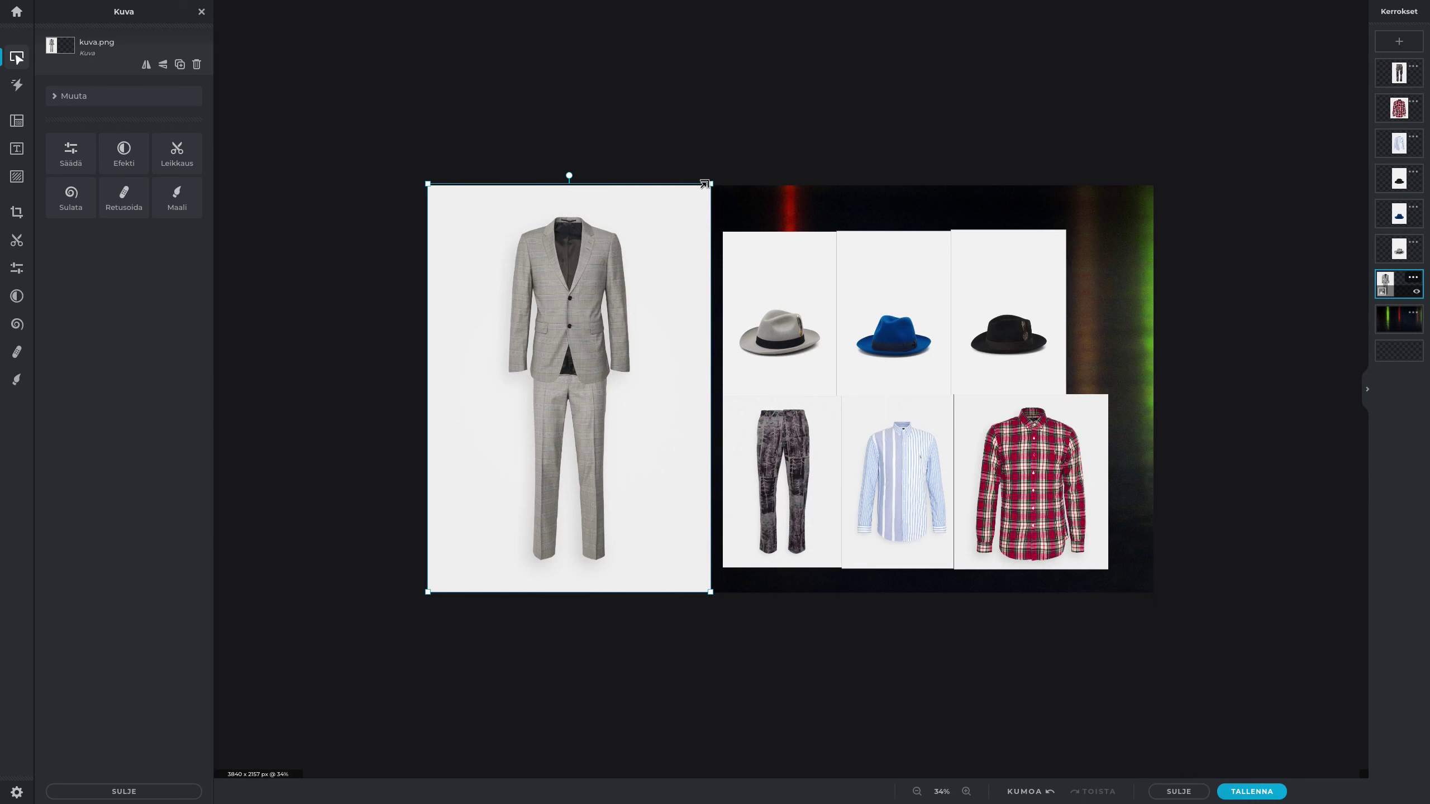
{"action": "scroll", "coordinate": [578, 298], "scroll_direction": "up", "scroll_amount": 1}
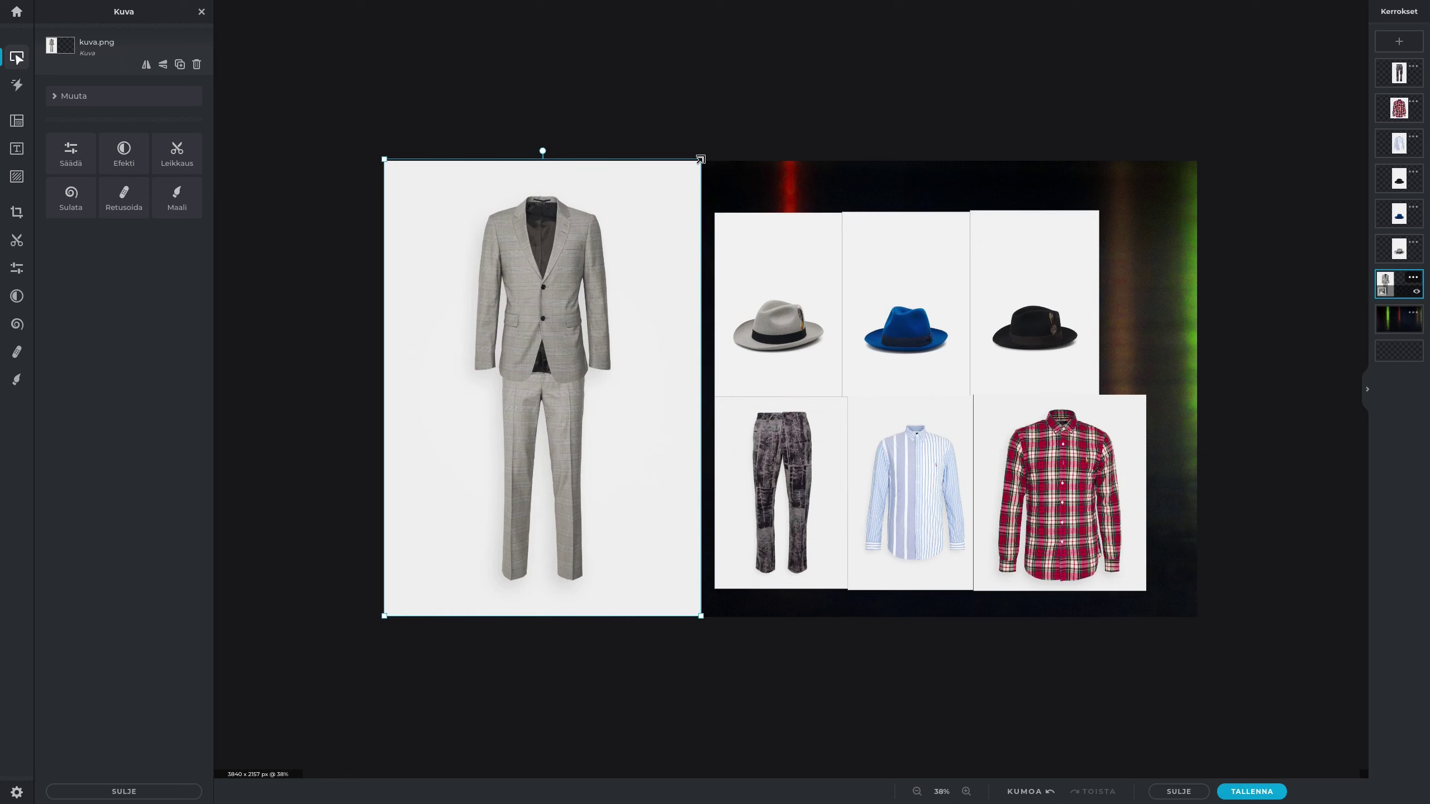
Scale down the suit image and place it beside the hats and clothes with background visible on every side.
{"action": "left_click_drag", "start_coordinate": [700, 159], "coordinate": [627, 170]}
{"action": "left_click_drag", "start_coordinate": [532, 375], "coordinate": [572, 361]}
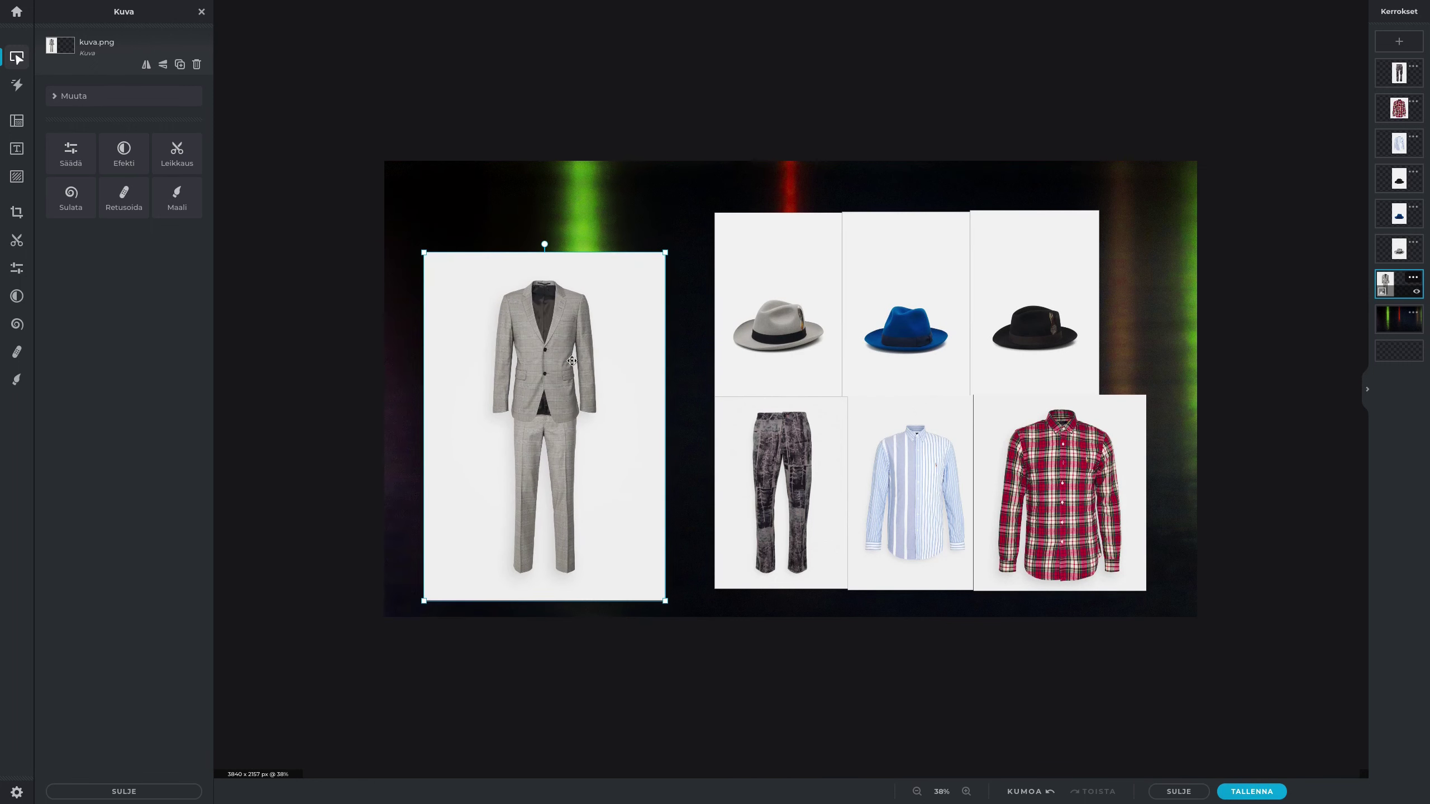
{"action": "left_click_drag", "start_coordinate": [665, 253], "coordinate": [658, 262]}
{"action": "left_click_drag", "start_coordinate": [530, 344], "coordinate": [541, 334]}
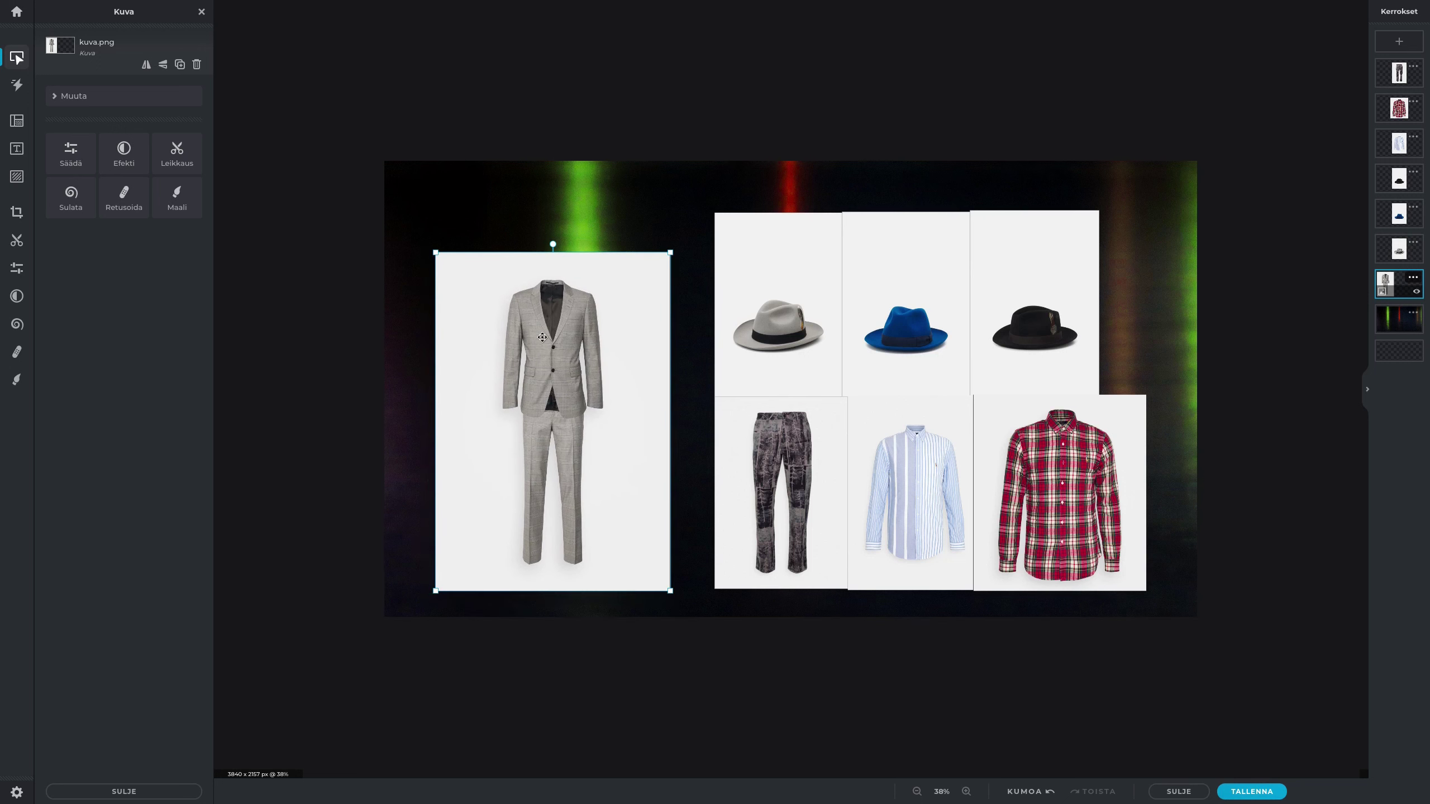
Set the rectangle drawing shape's fill to #022C67 by sampling the colour from the blue hat.
{"action": "left_click", "coordinate": [11, 380]}
{"action": "left_click", "coordinate": [60, 212]}
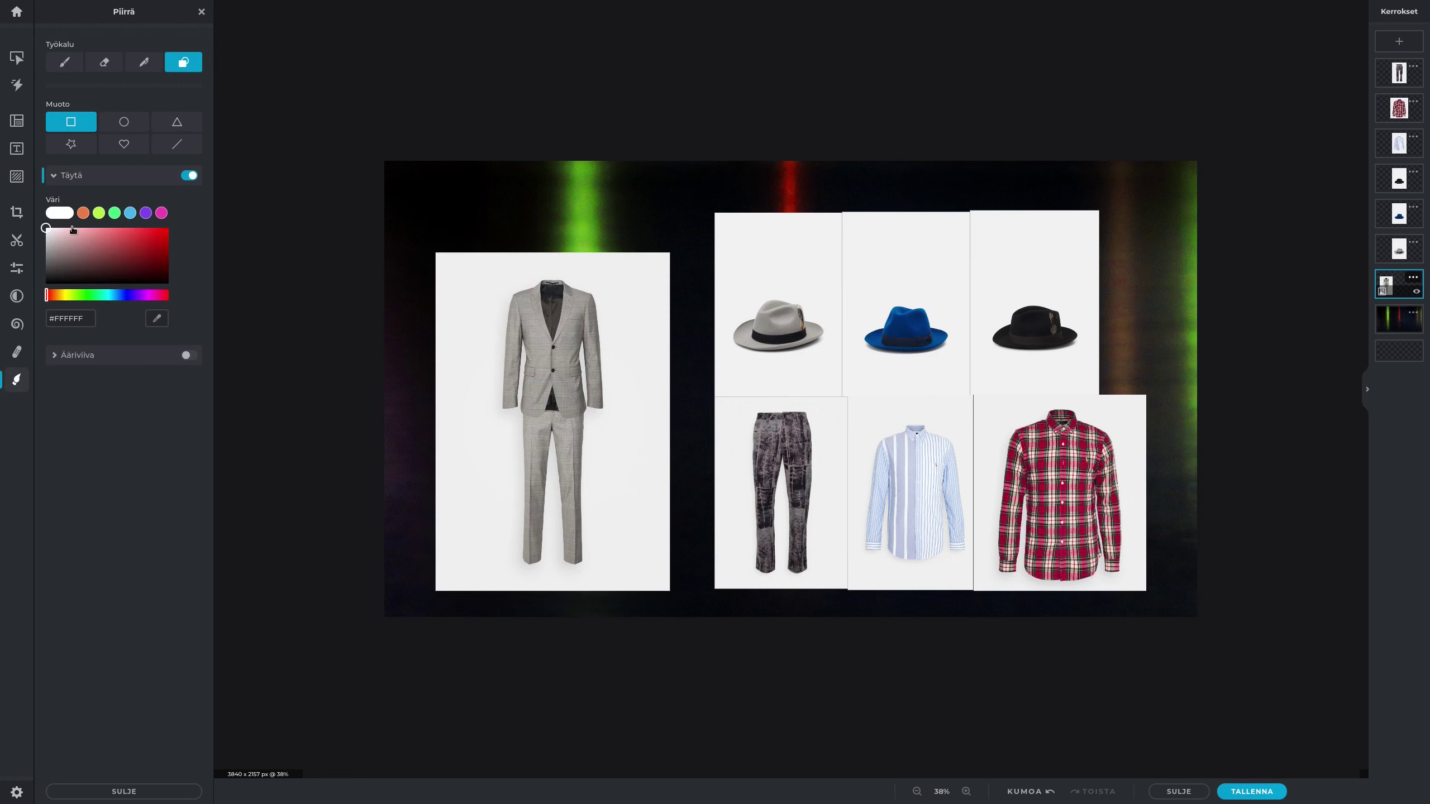
{"action": "left_click", "coordinate": [157, 317]}
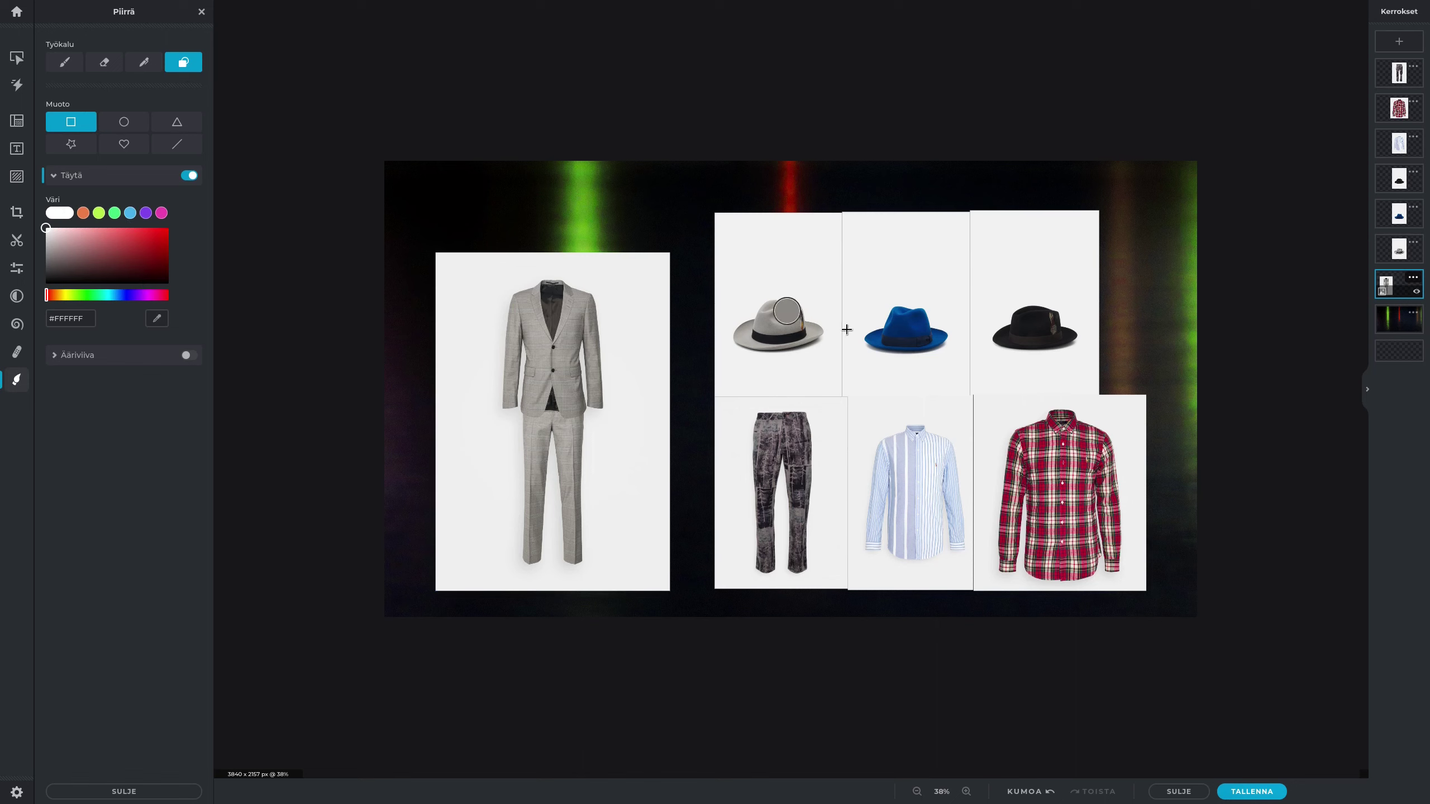
{"action": "left_click", "coordinate": [892, 327]}
Undo a blue rectangle drawn over the suit layer and cover the whole background layer with a blue rectangle instead.
{"action": "left_click_drag", "start_coordinate": [384, 150], "coordinate": [1122, 624]}
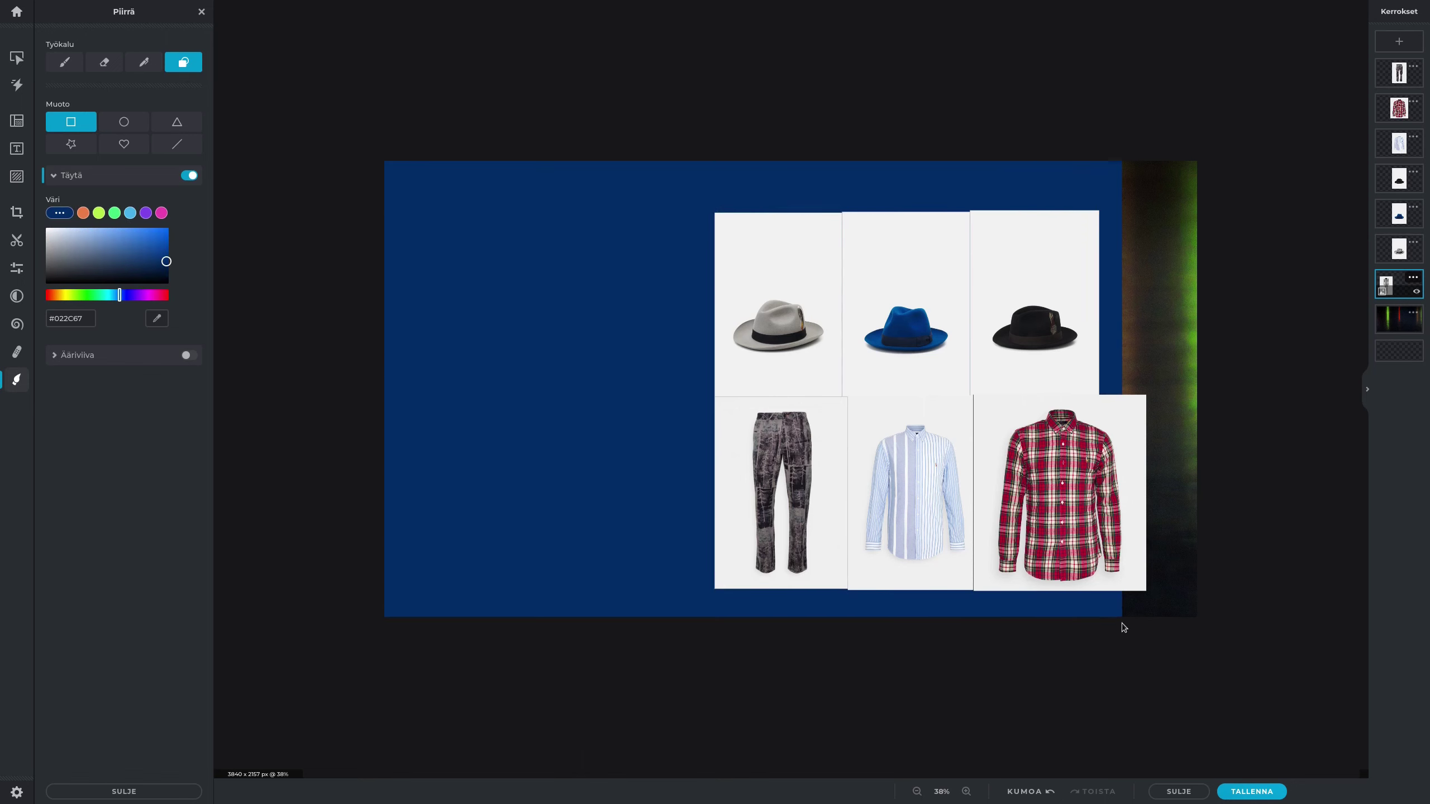
{"action": "key", "text": "ctrl+z"}
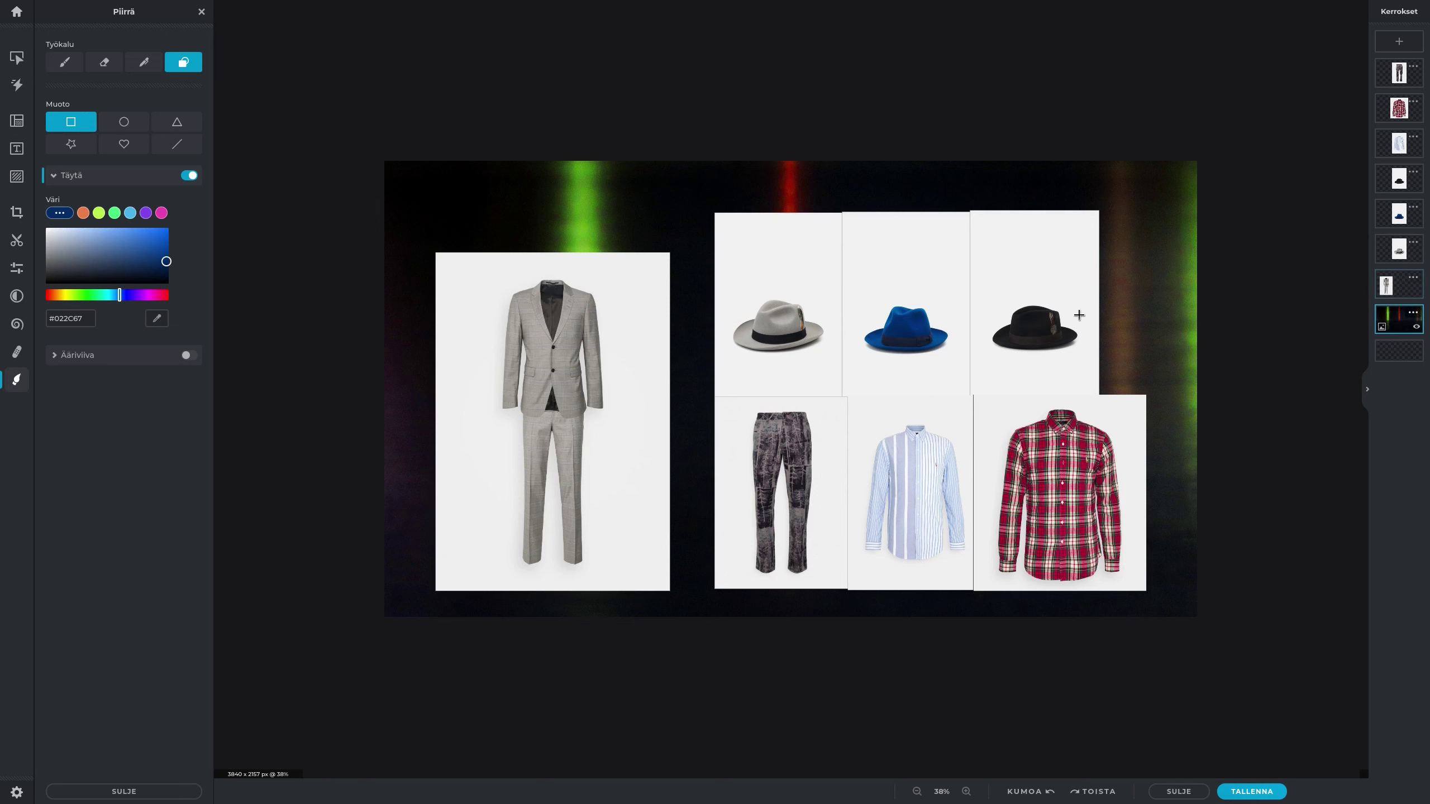
{"action": "left_click_drag", "start_coordinate": [342, 152], "coordinate": [1274, 625]}
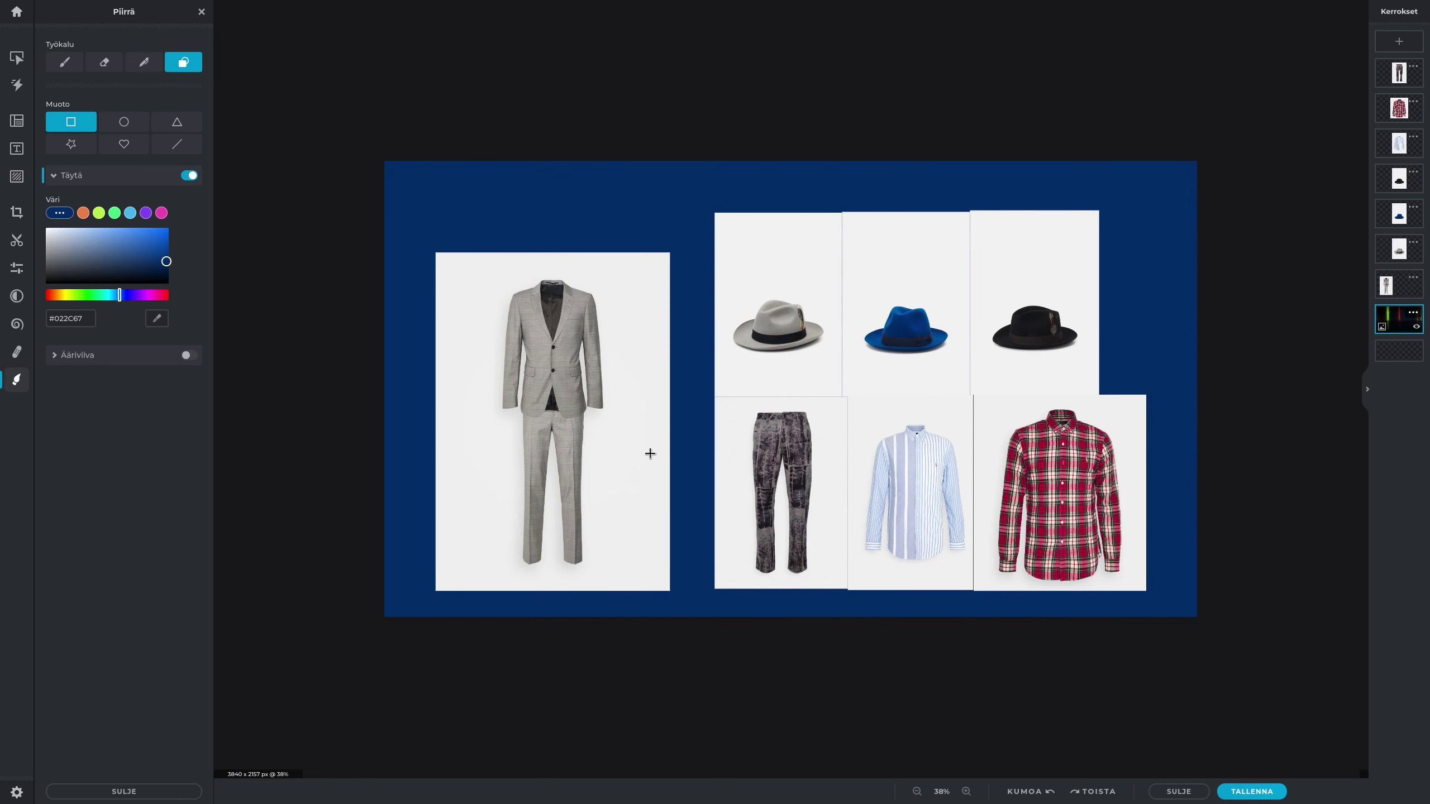
{"action": "left_click", "coordinate": [60, 213]}
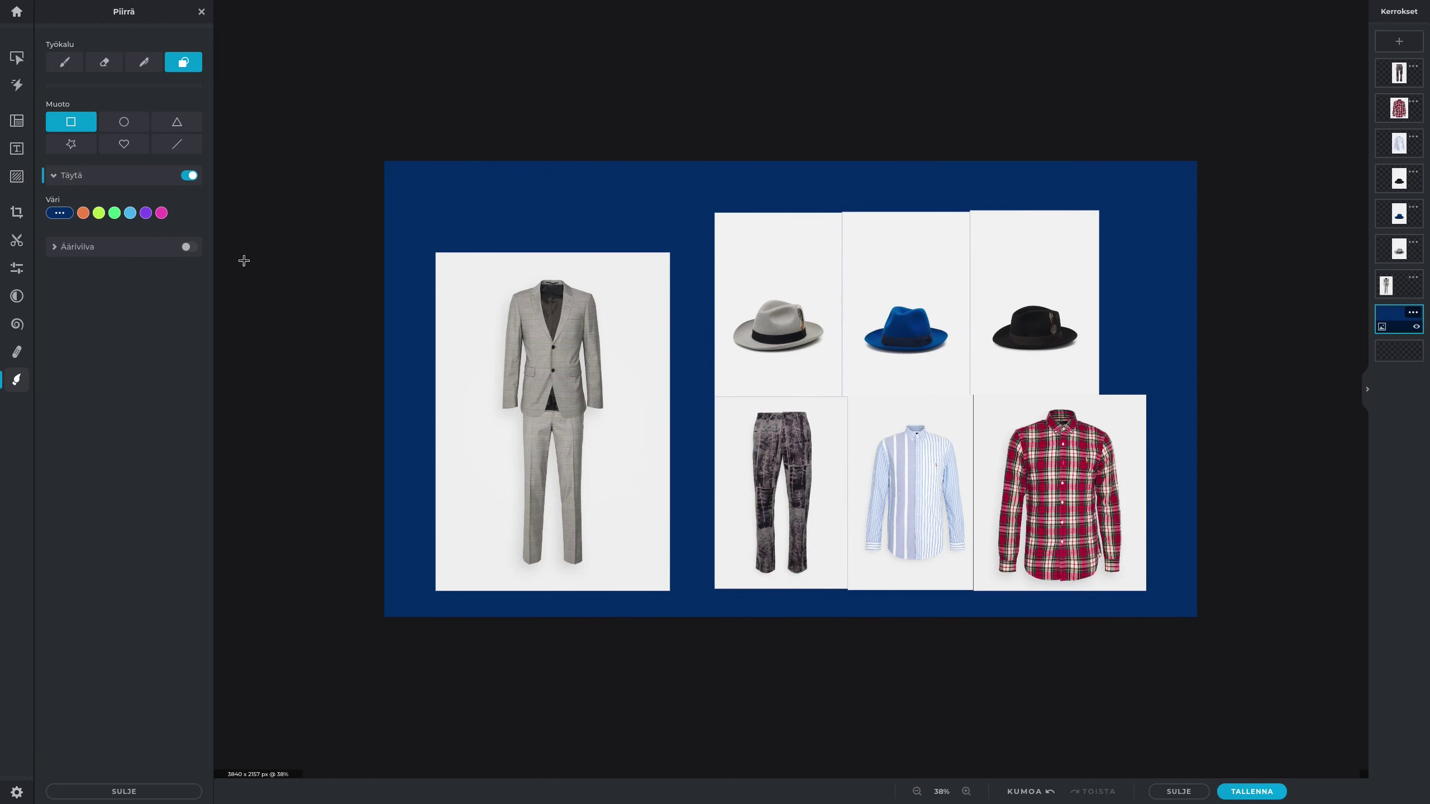
Remove a tall rectangular area from the suit jacket's front opening, using the rectangle cutout shape in remove mode with no softness.
{"action": "scroll", "coordinate": [507, 343], "scroll_direction": "up", "scroll_amount": 2}
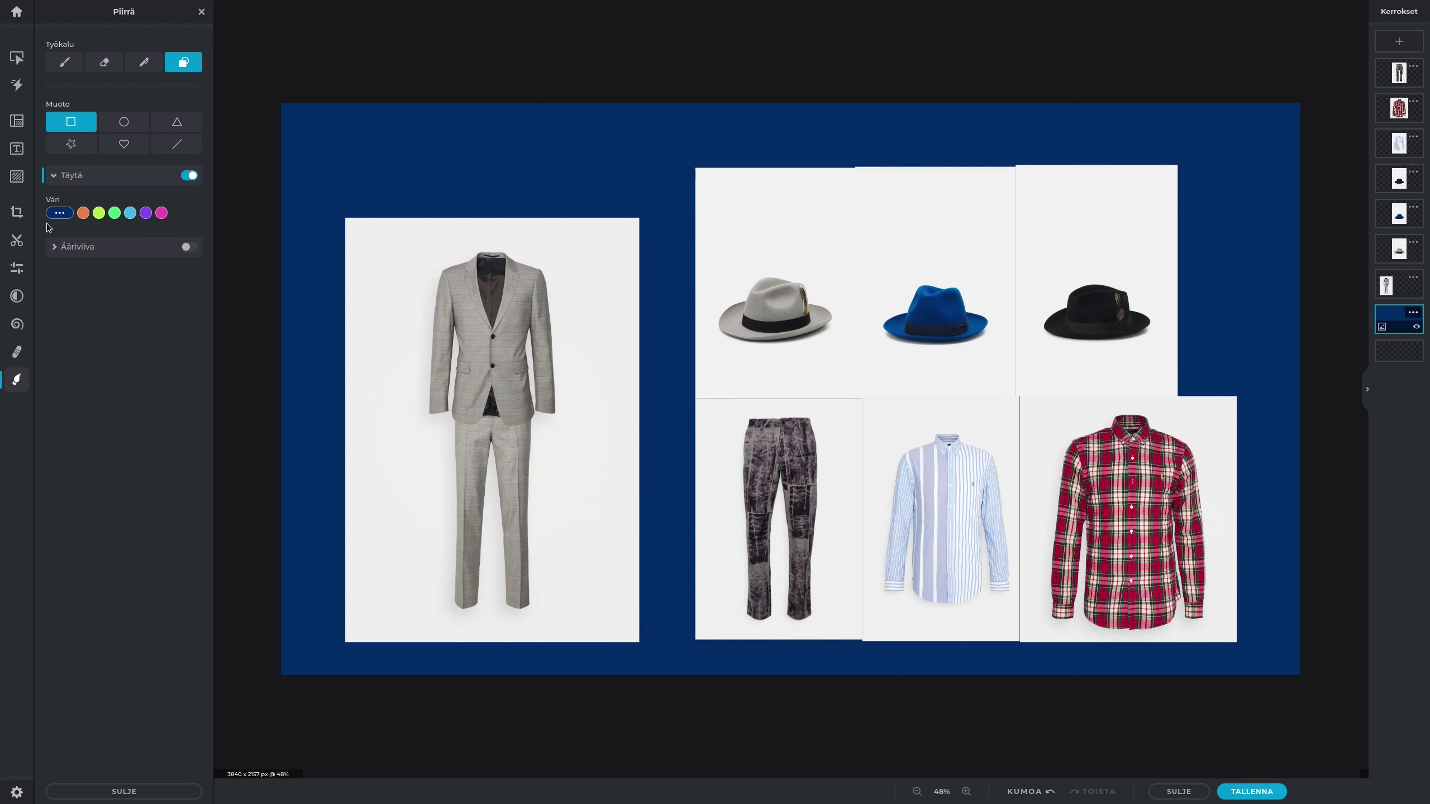
{"action": "scroll", "coordinate": [530, 275], "scroll_direction": "up", "scroll_amount": 2}
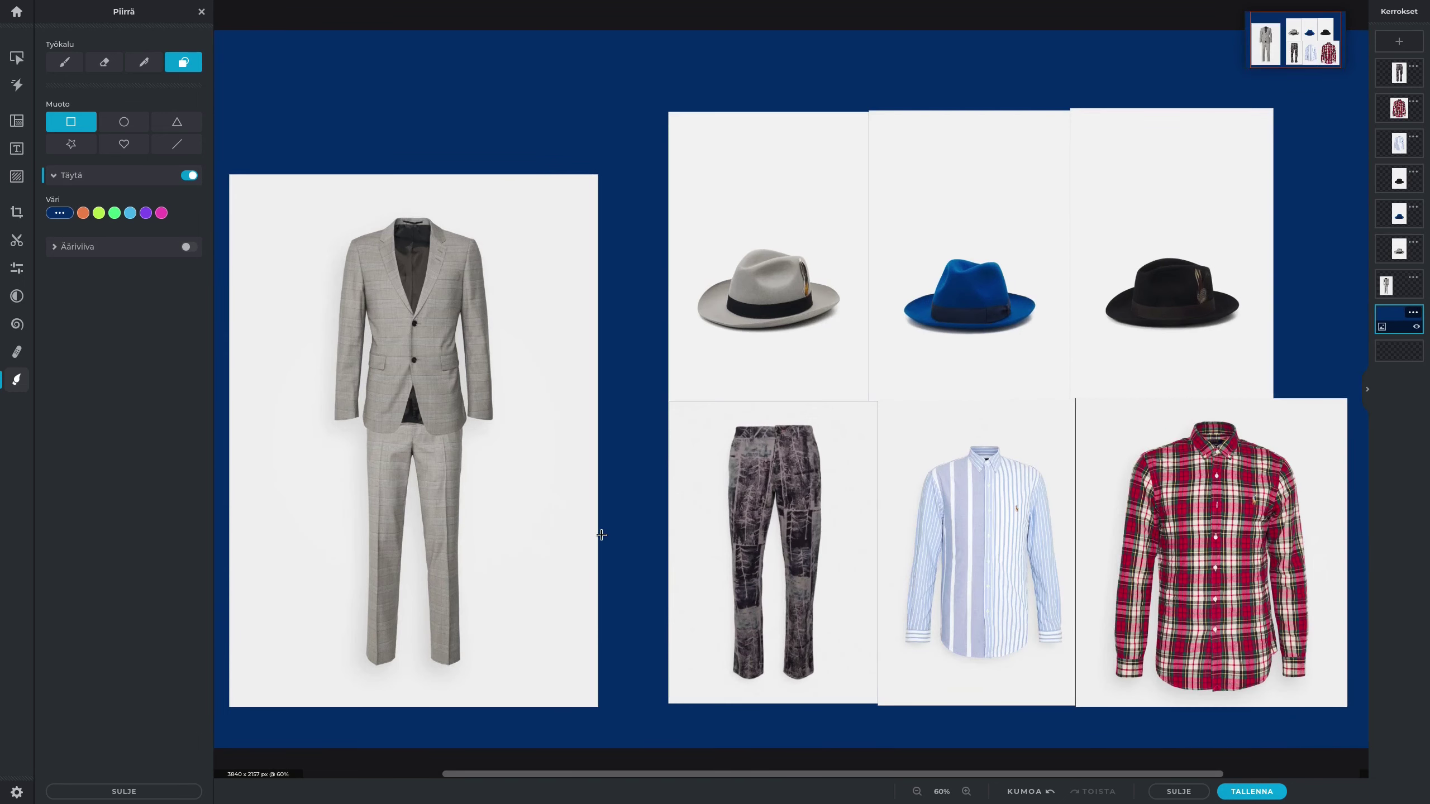
{"action": "left_click_drag", "start_coordinate": [723, 775], "coordinate": [629, 774]}
{"action": "scroll", "coordinate": [511, 265], "scroll_direction": "up", "scroll_amount": 2}
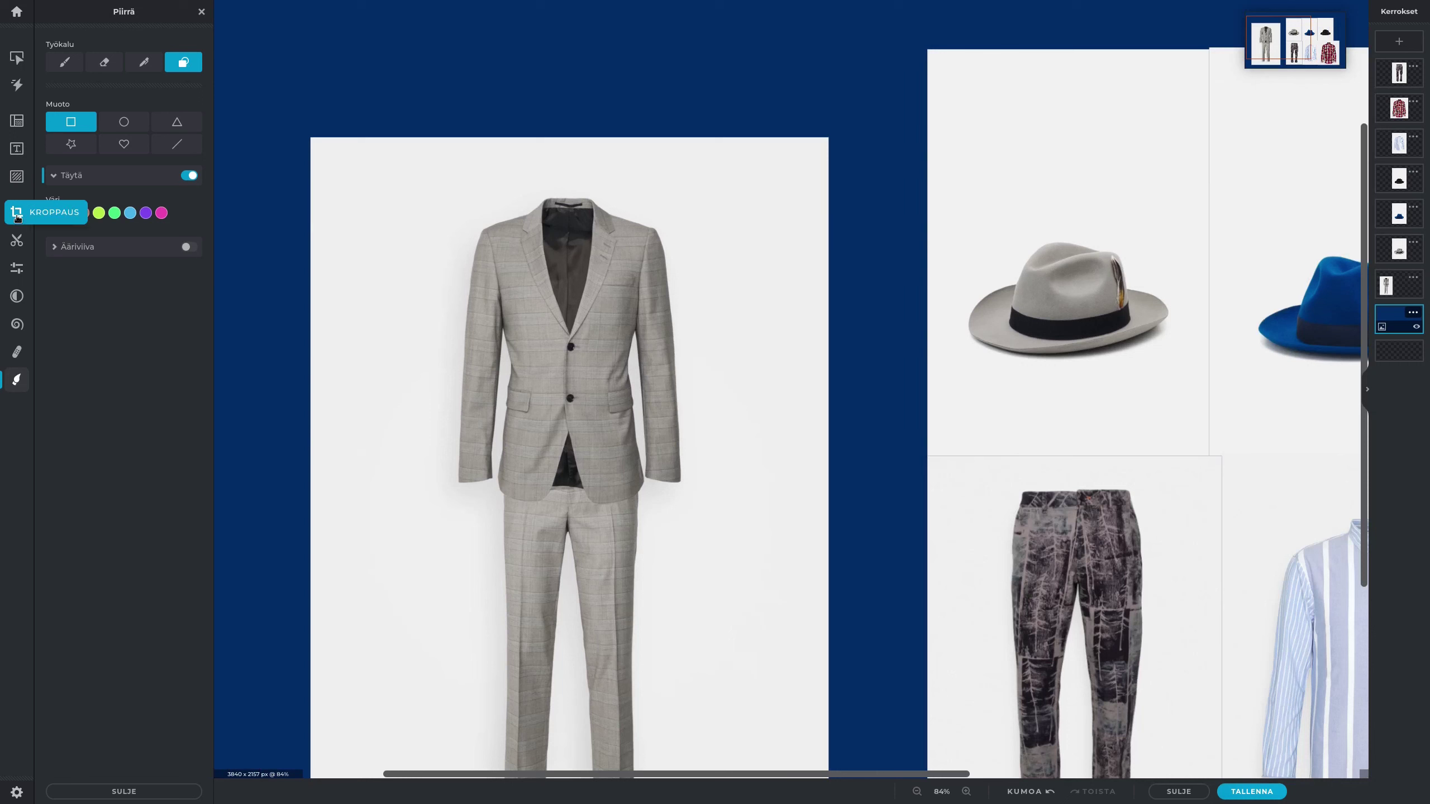
{"action": "left_click", "coordinate": [17, 240]}
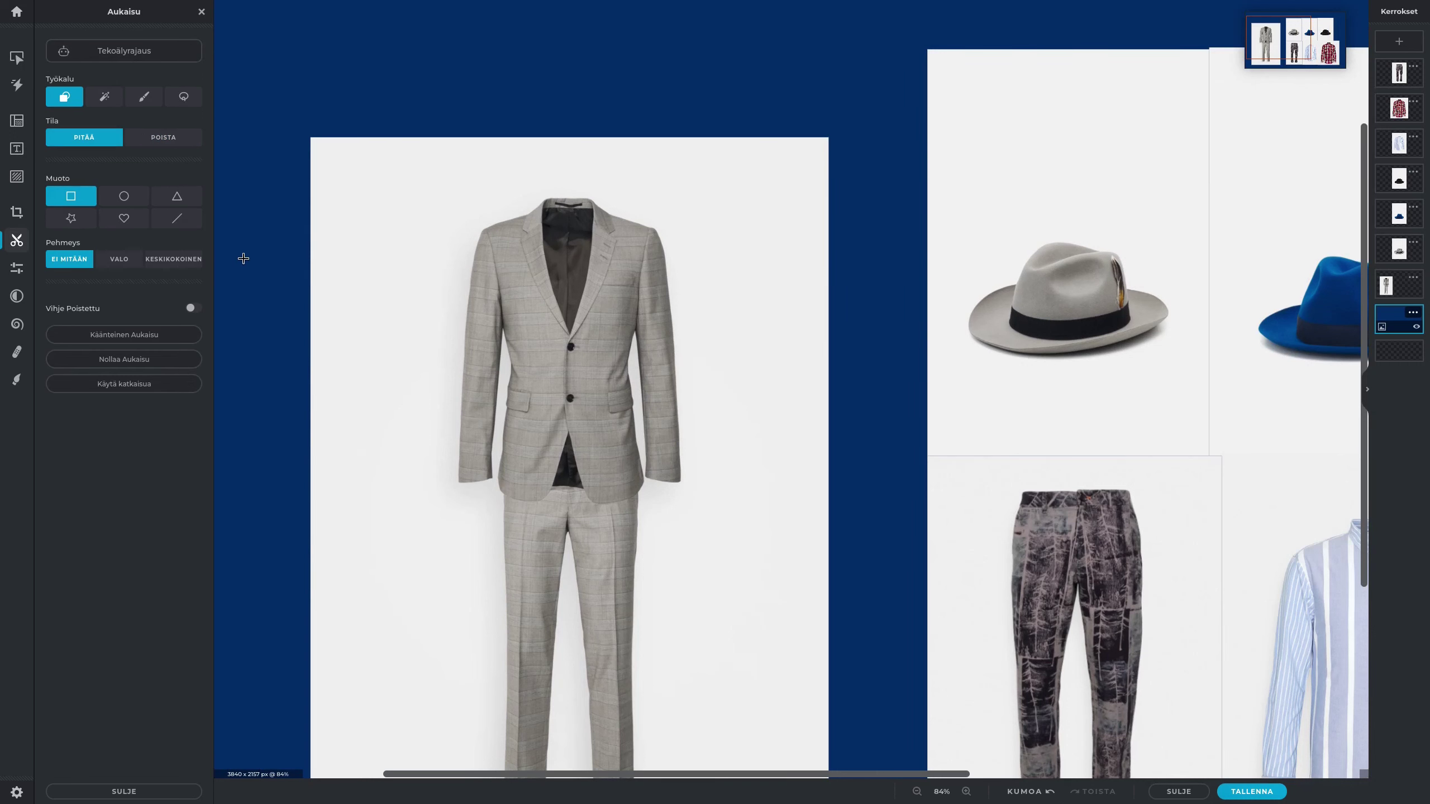
{"action": "left_click", "coordinate": [152, 139]}
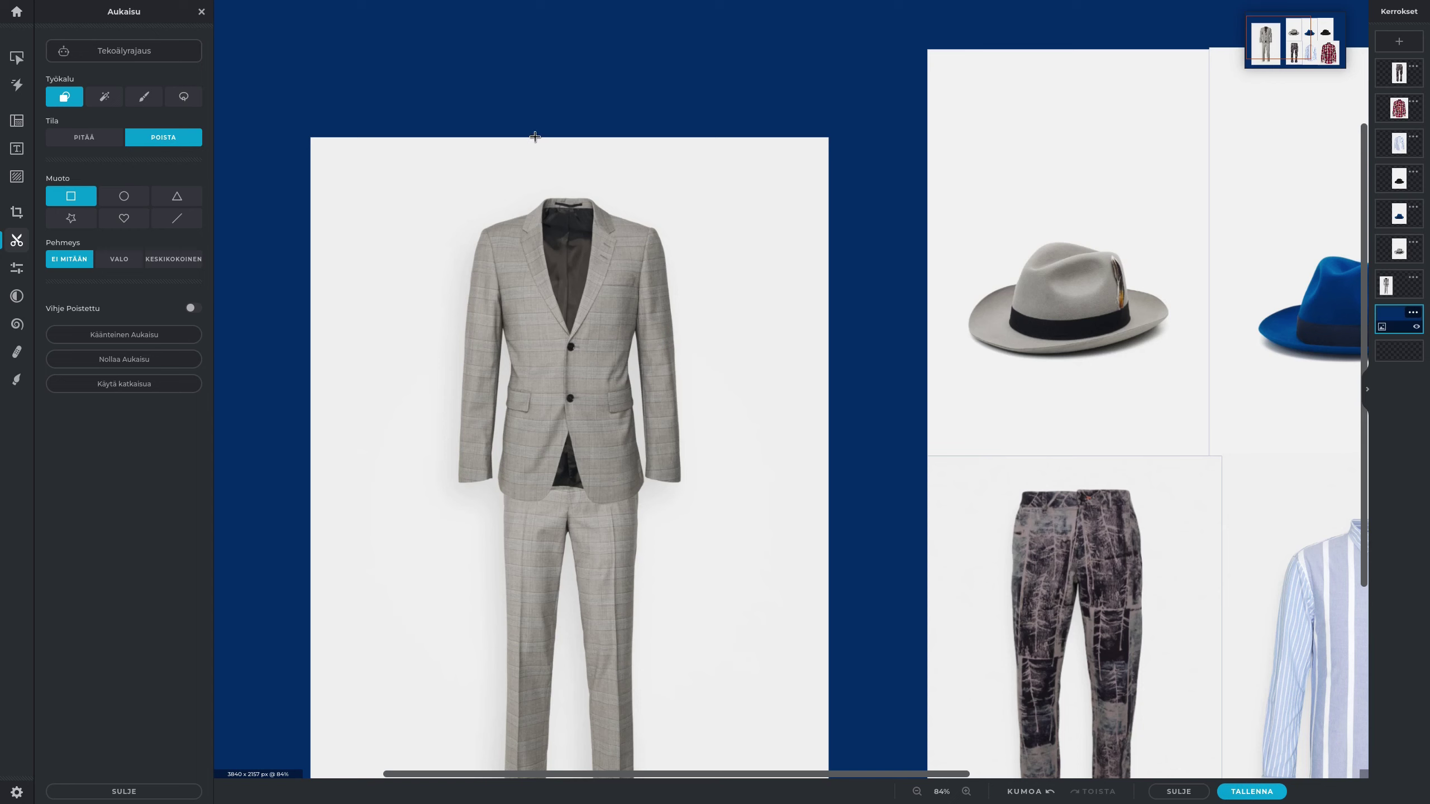
{"action": "left_click_drag", "start_coordinate": [615, 470], "coordinate": [611, 471]}
{"action": "left_click", "coordinate": [599, 151]}
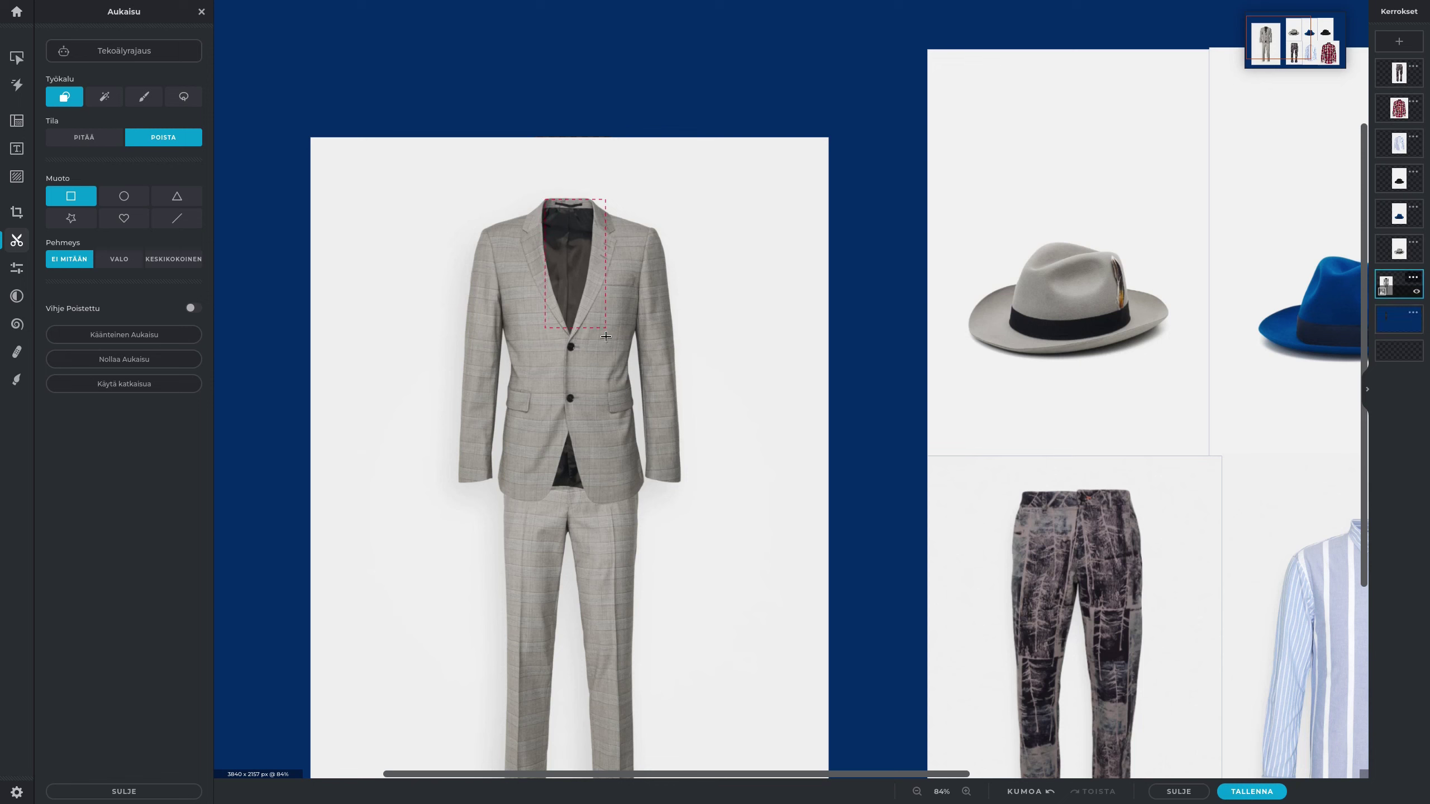
{"action": "left_click_drag", "start_coordinate": [588, 333], "coordinate": [594, 487]}
{"action": "scroll", "coordinate": [632, 327], "scroll_direction": "down", "scroll_amount": 3}
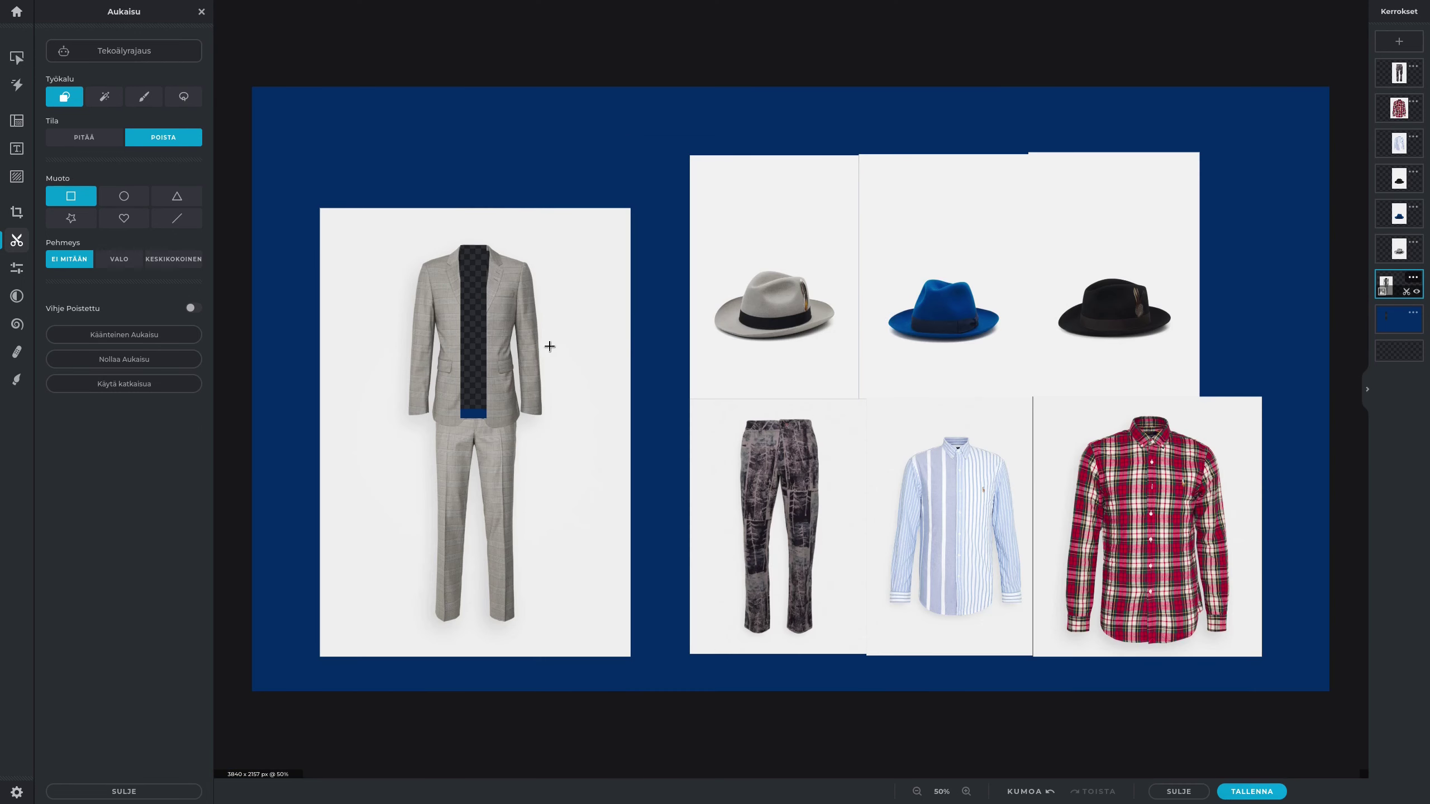
{"action": "key", "text": "ctrl+minus"}
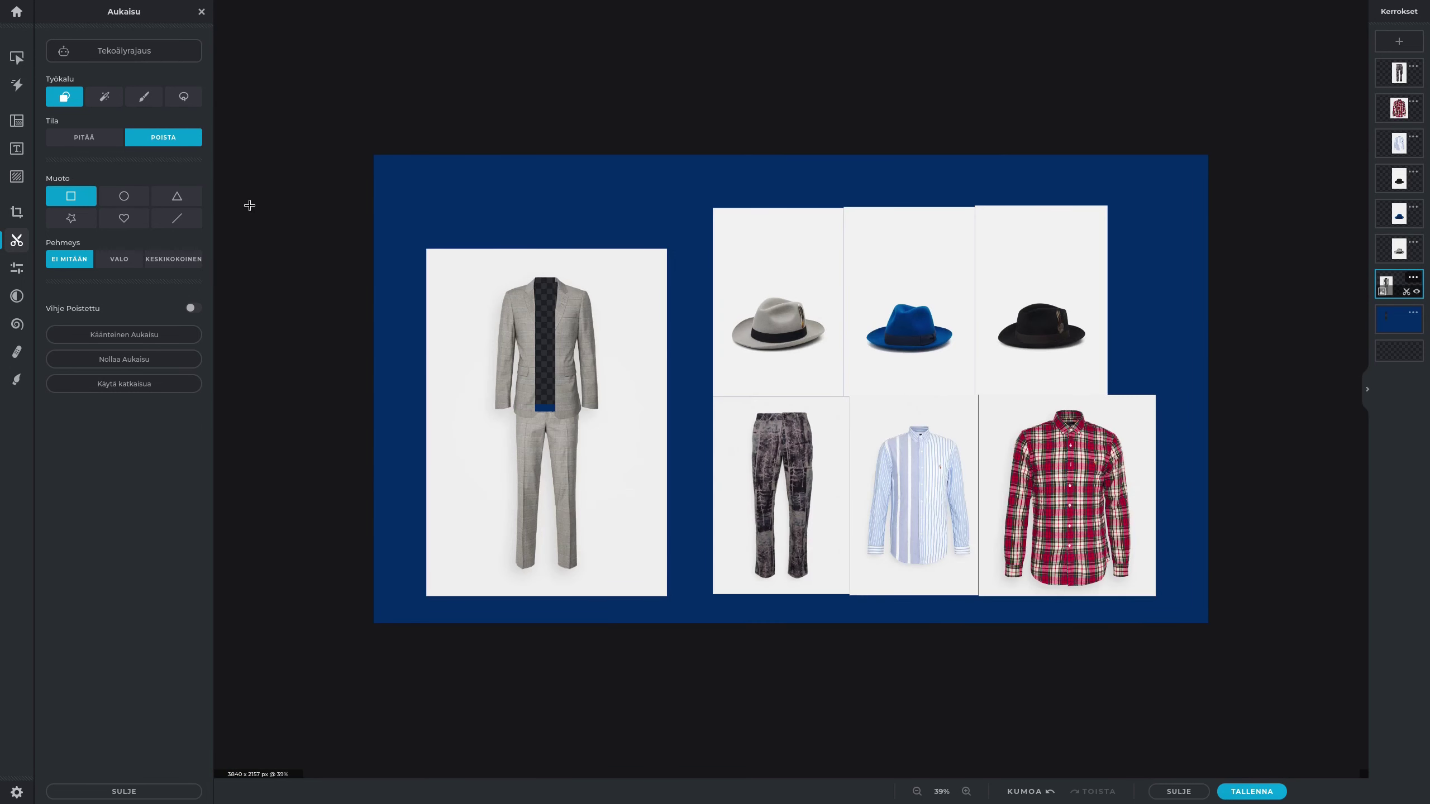
Scale down the red plaid shirt, place it in the jacket opening and move its layer beneath the suit layer.
{"action": "left_click", "coordinate": [17, 122]}
{"action": "left_click_drag", "start_coordinate": [1145, 430], "coordinate": [583, 262]}
{"action": "left_click_drag", "start_coordinate": [568, 325], "coordinate": [587, 305]}
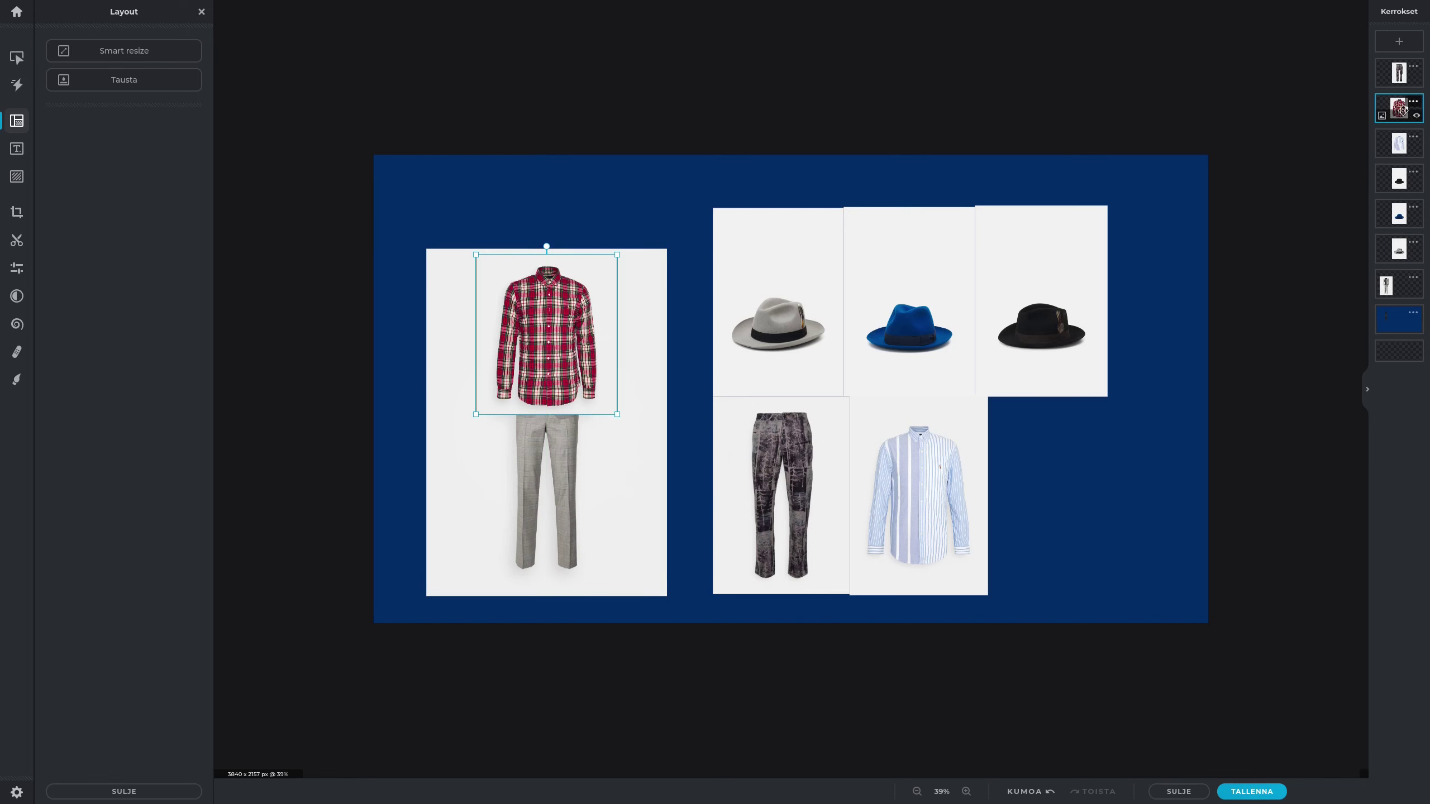
{"action": "left_click_drag", "start_coordinate": [1402, 110], "coordinate": [1404, 276]}
{"action": "left_click_drag", "start_coordinate": [598, 311], "coordinate": [602, 310]}
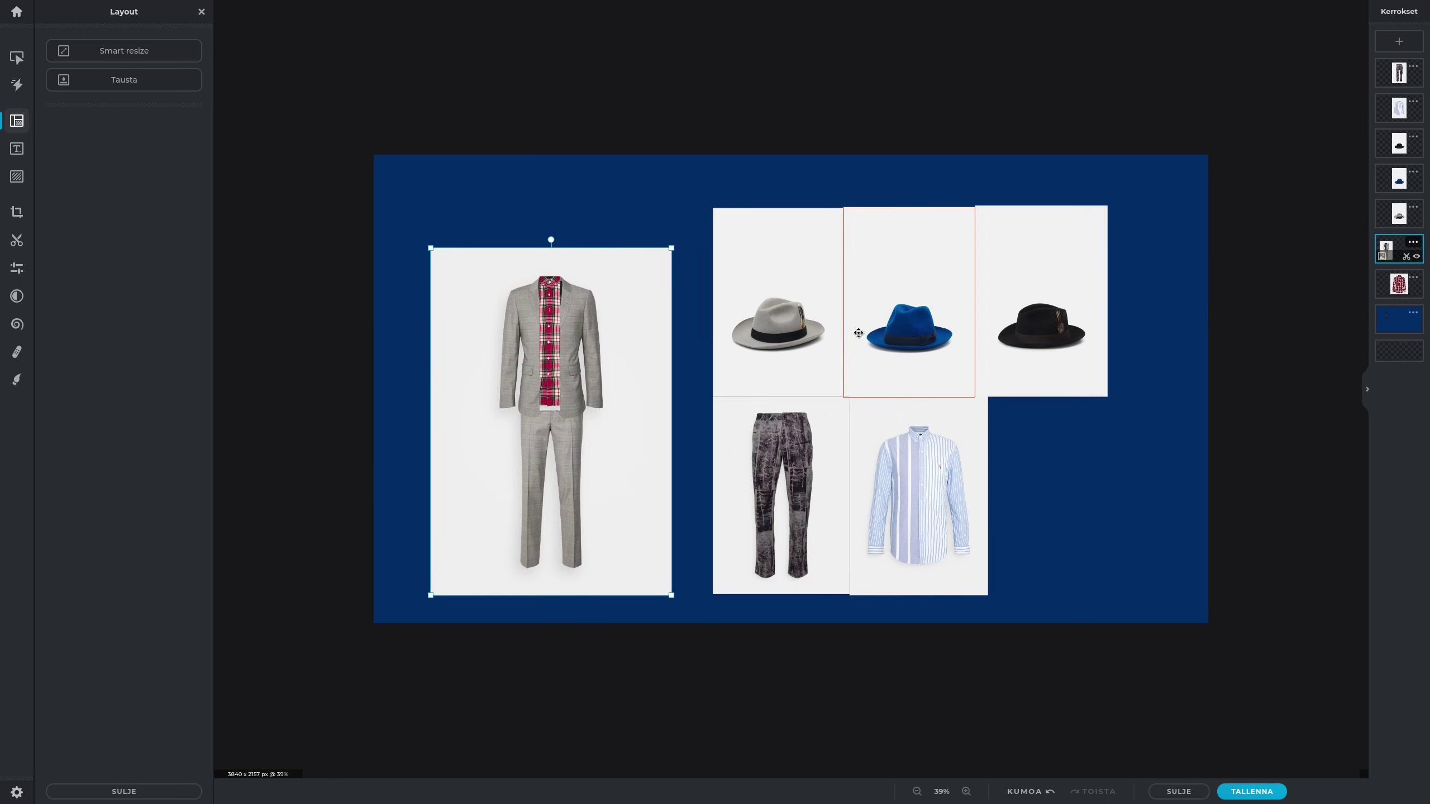
Place the grey hat image centred above the suit.
{"action": "left_click_drag", "start_coordinate": [815, 253], "coordinate": [597, 83]}
{"action": "left_click_drag", "start_coordinate": [538, 192], "coordinate": [545, 183]}
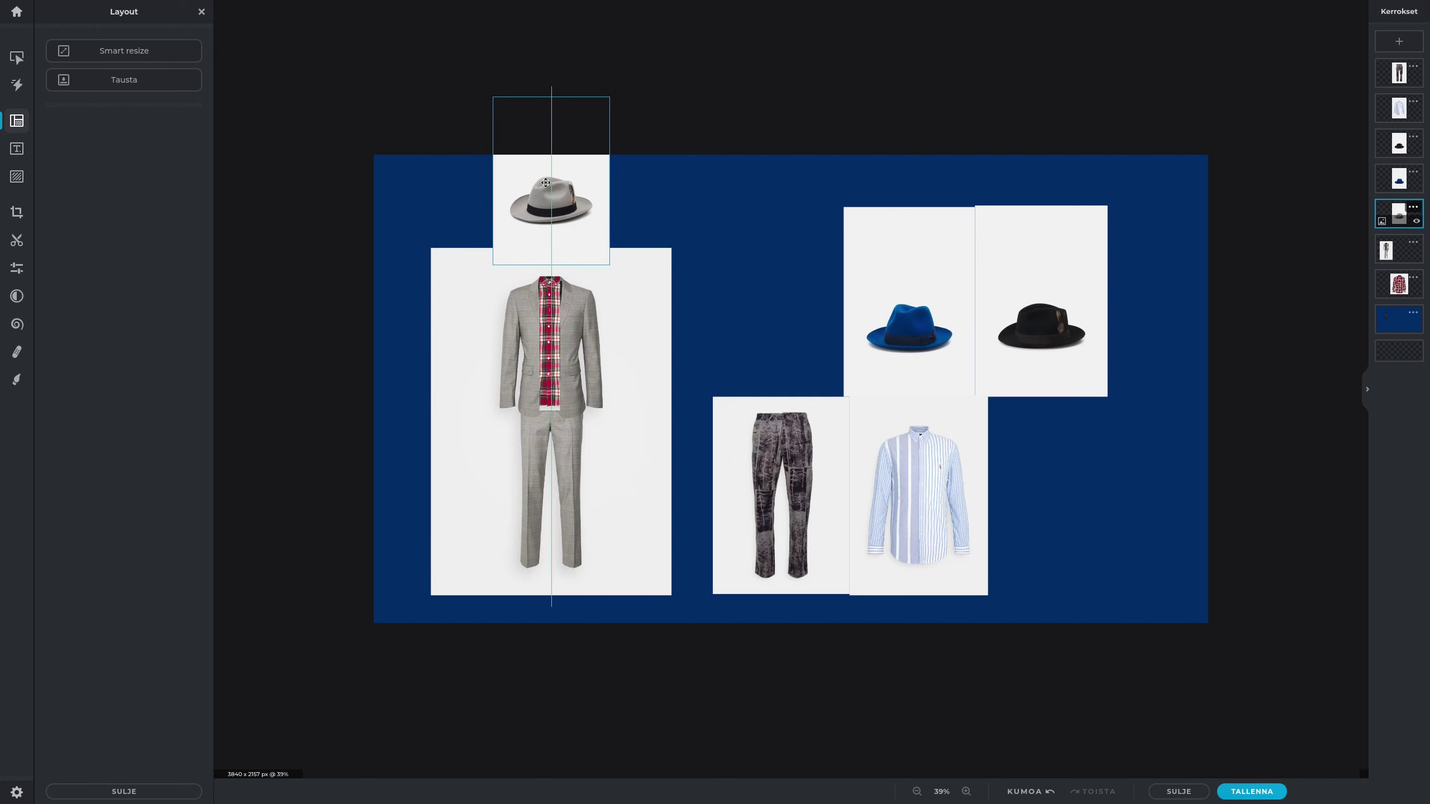
{"action": "scroll", "coordinate": [556, 203], "scroll_direction": "up", "scroll_amount": 4}
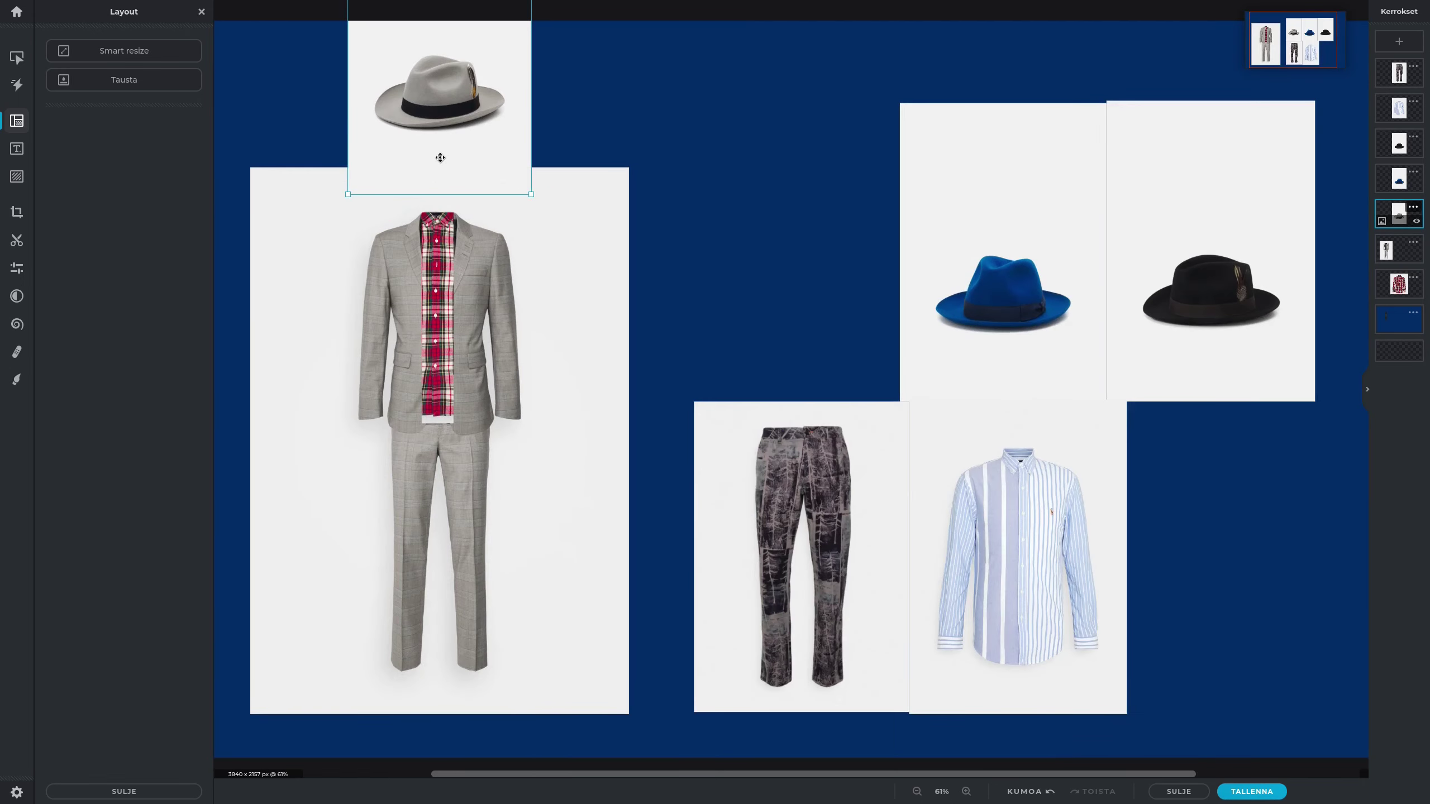
{"action": "left_click_drag", "start_coordinate": [444, 123], "coordinate": [443, 123]}
Examine how the plaid shirt's collar fits the jacket opening in close-up and compare the outfit with the whole composition.
{"action": "left_click", "coordinate": [438, 234]}
{"action": "key", "text": "ctrl+minus"}
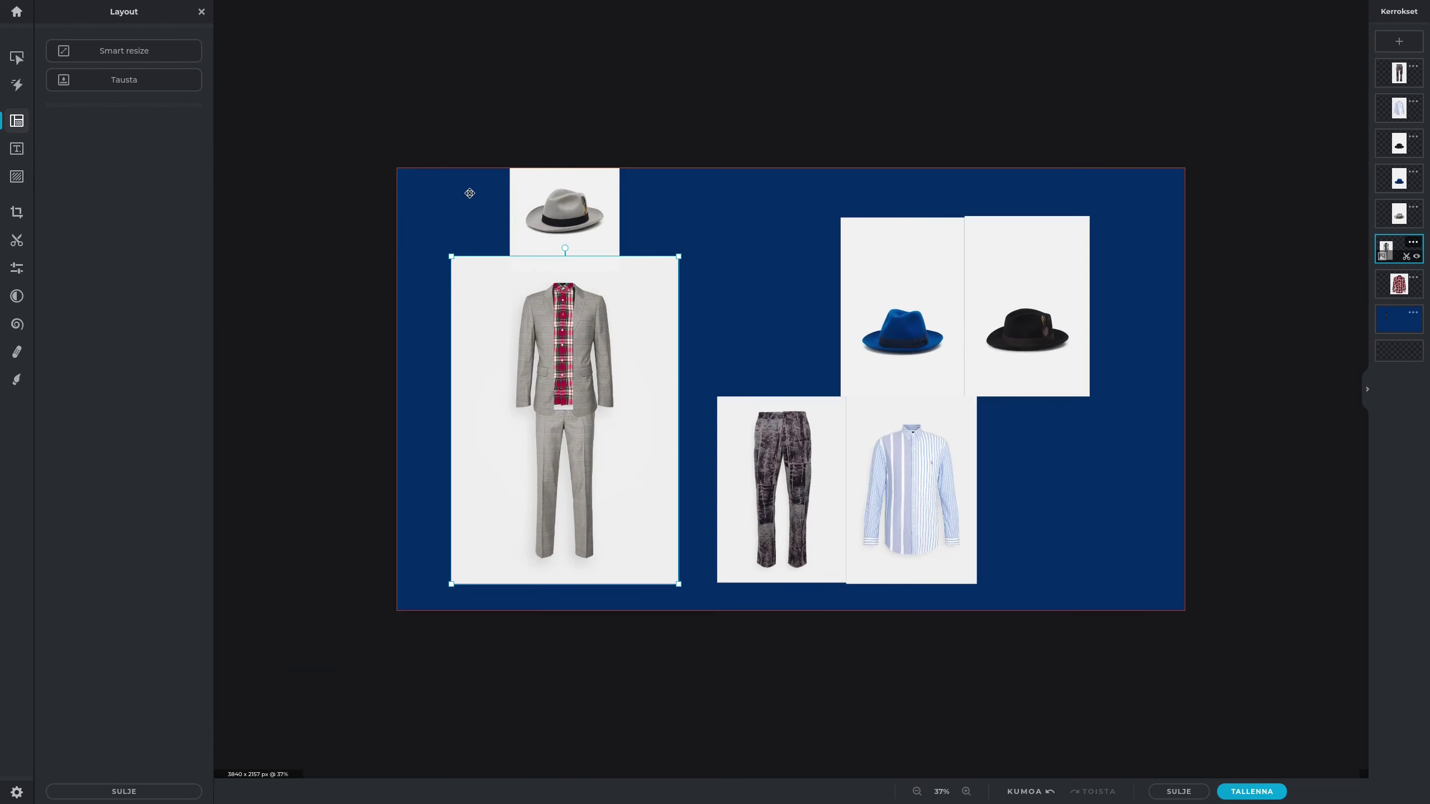
{"action": "key", "text": "ctrl+plus"}
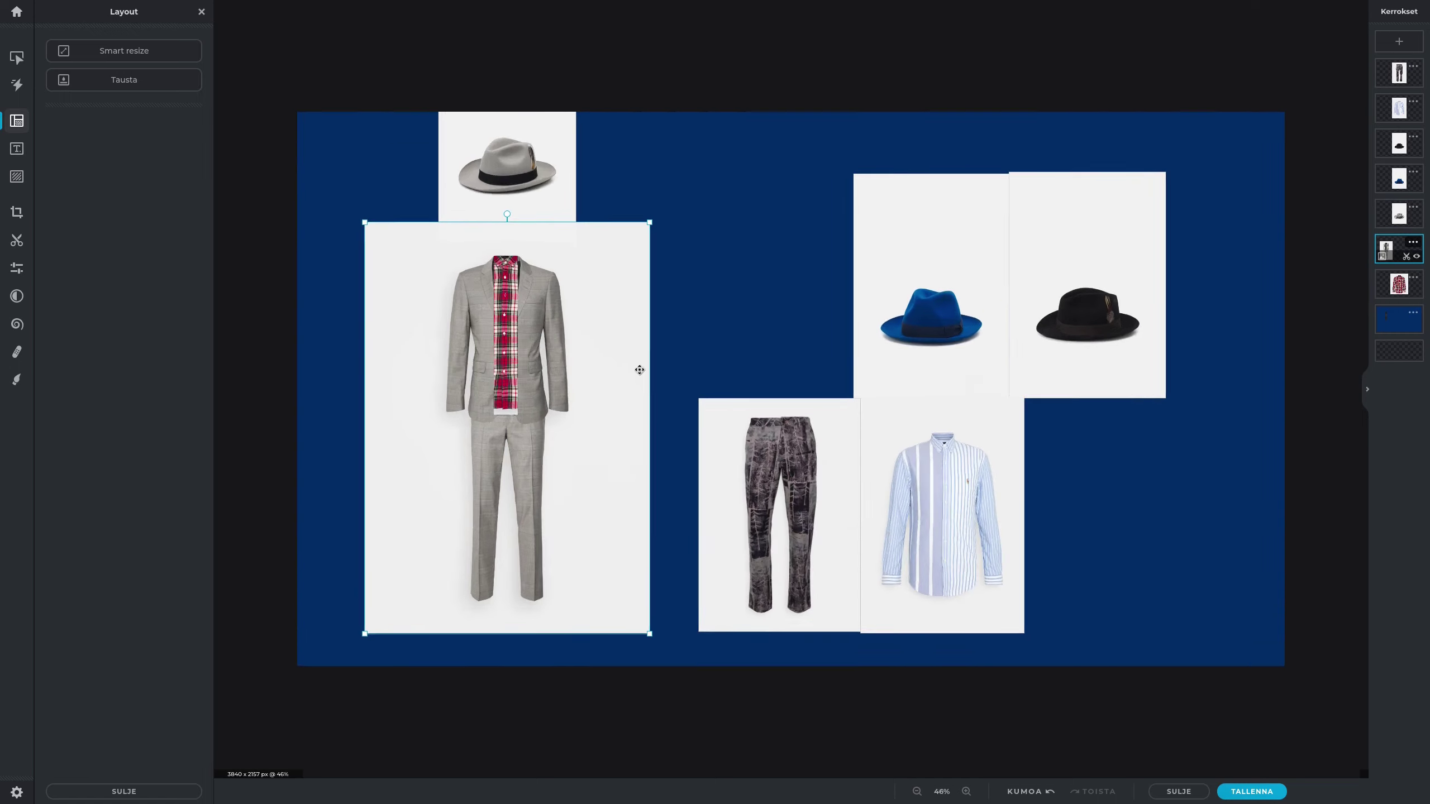
{"action": "left_click_drag", "start_coordinate": [925, 777], "coordinate": [797, 776]}
{"action": "scroll", "coordinate": [589, 213], "scroll_direction": "up", "scroll_amount": 1}
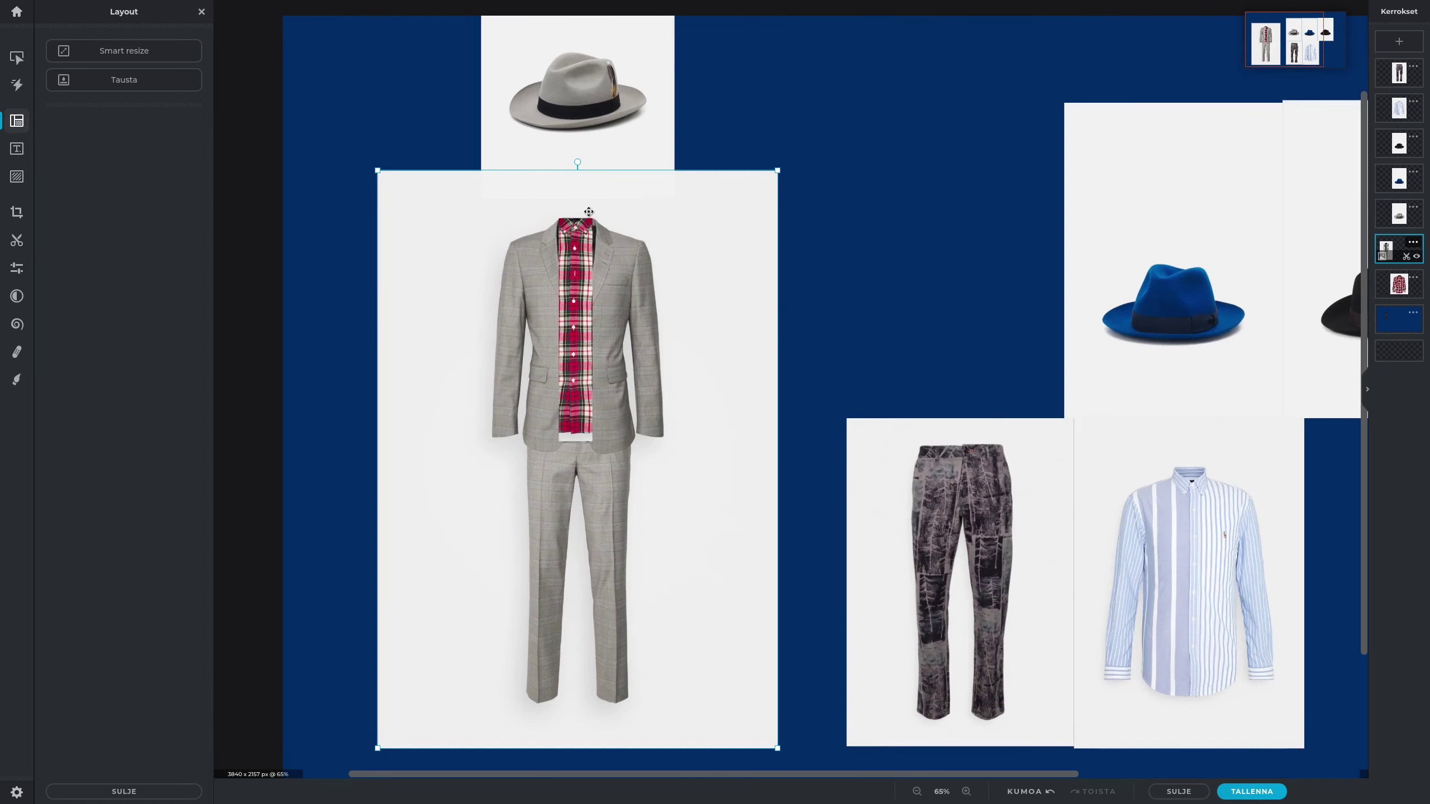
{"action": "scroll", "coordinate": [582, 247], "scroll_direction": "up", "scroll_amount": 3}
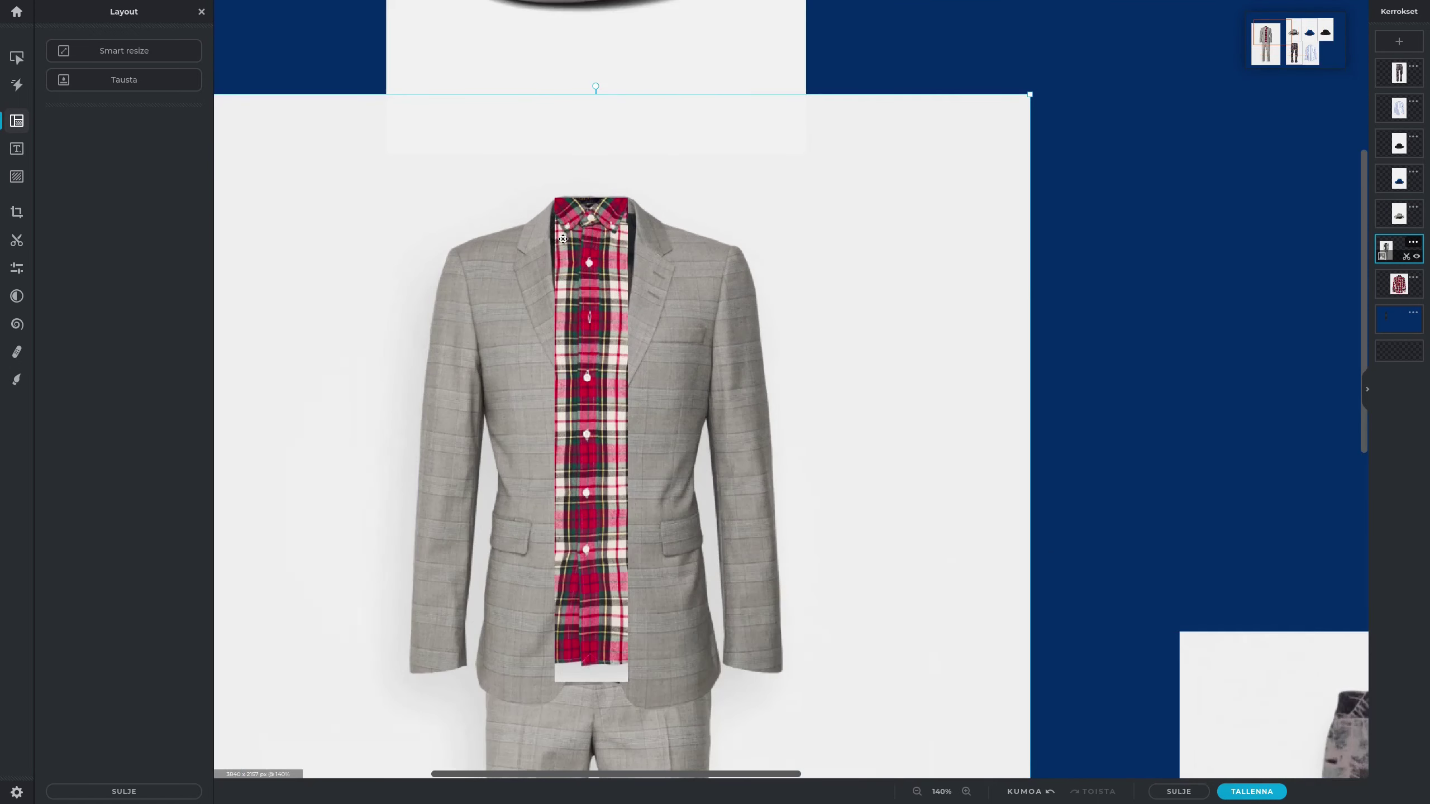
{"action": "scroll", "coordinate": [563, 238], "scroll_direction": "down", "scroll_amount": 5}
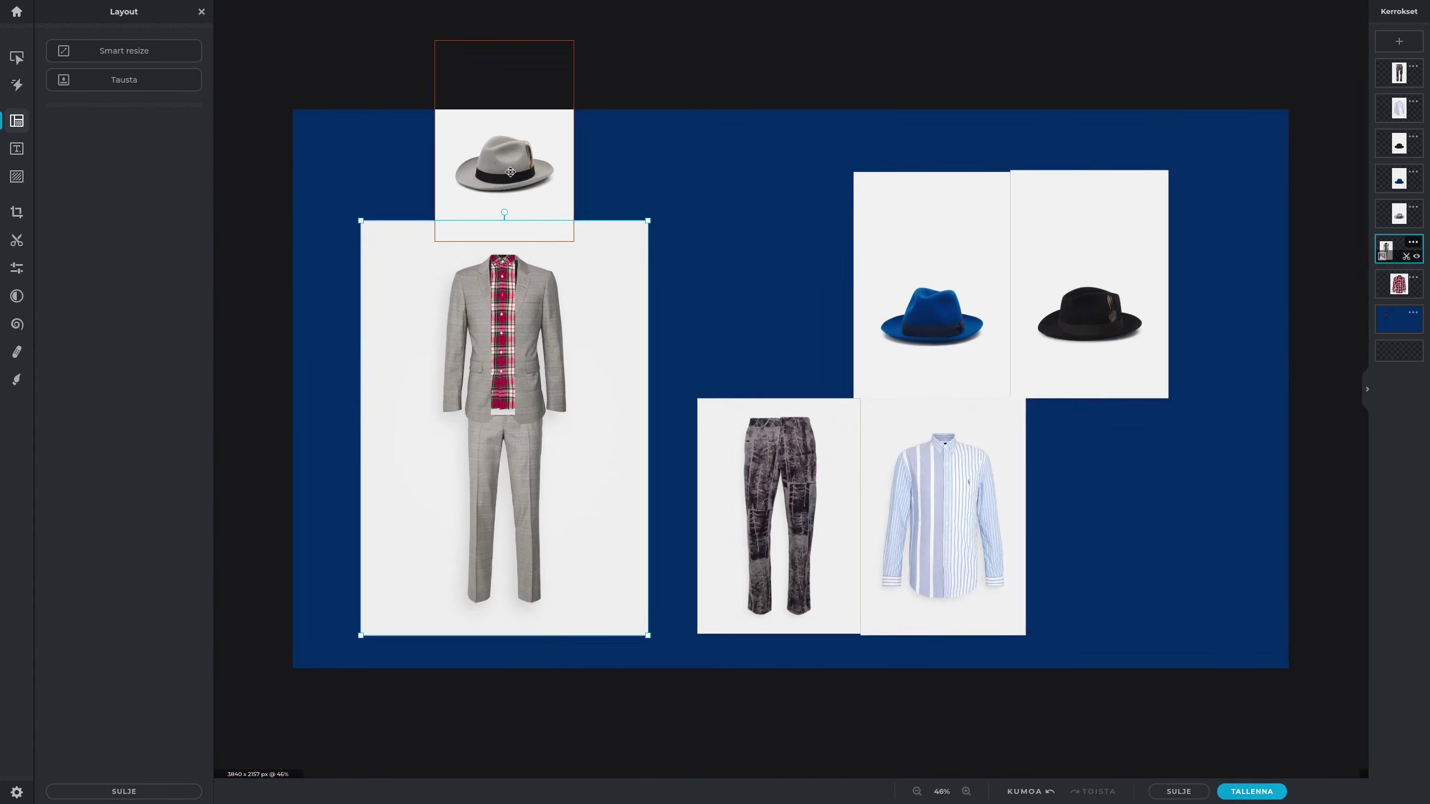
Move the grey hat back beside the blue hat and resize its image to match the neighbouring hat images.
{"action": "left_click_drag", "start_coordinate": [516, 176], "coordinate": [762, 292]}
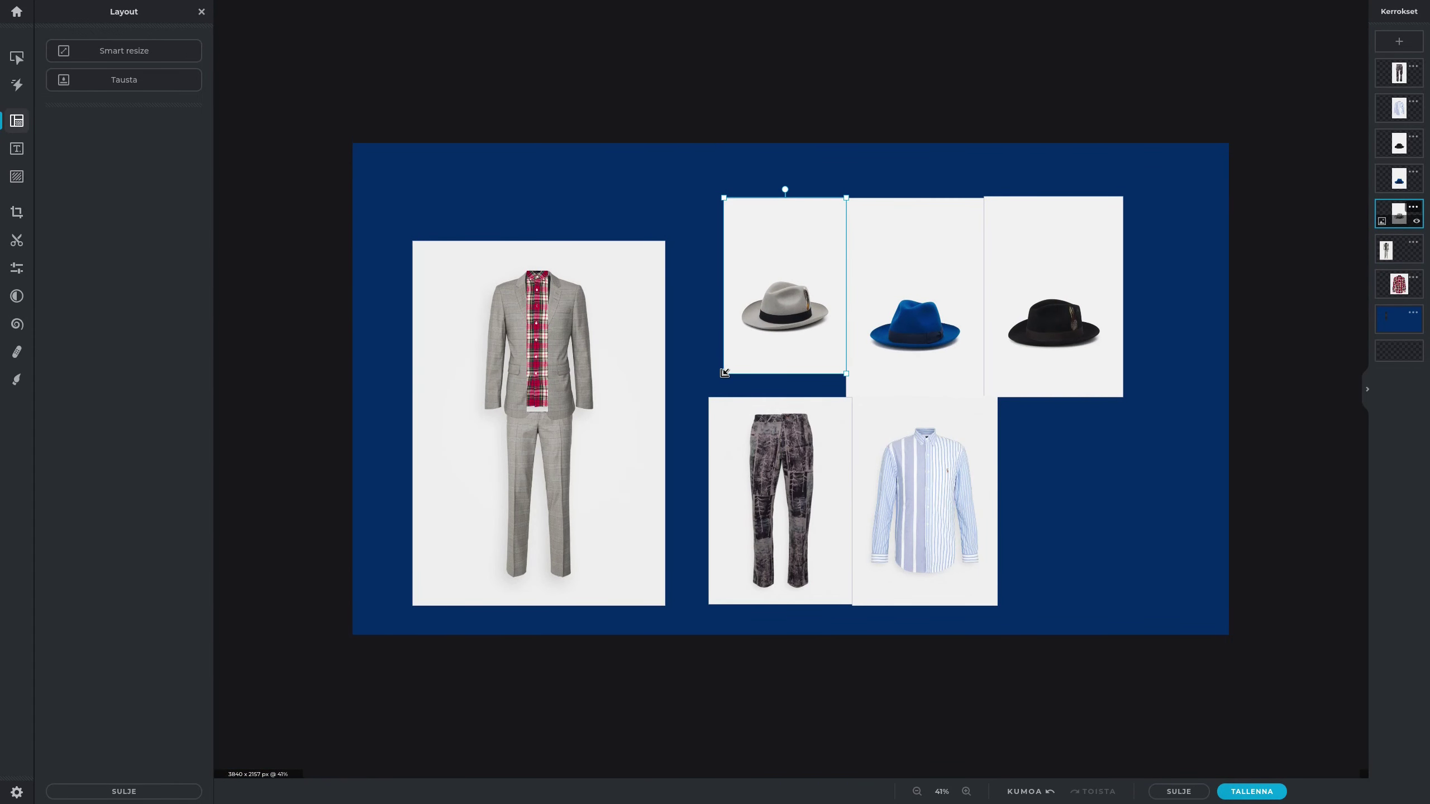
{"action": "left_click_drag", "start_coordinate": [724, 373], "coordinate": [706, 373]}
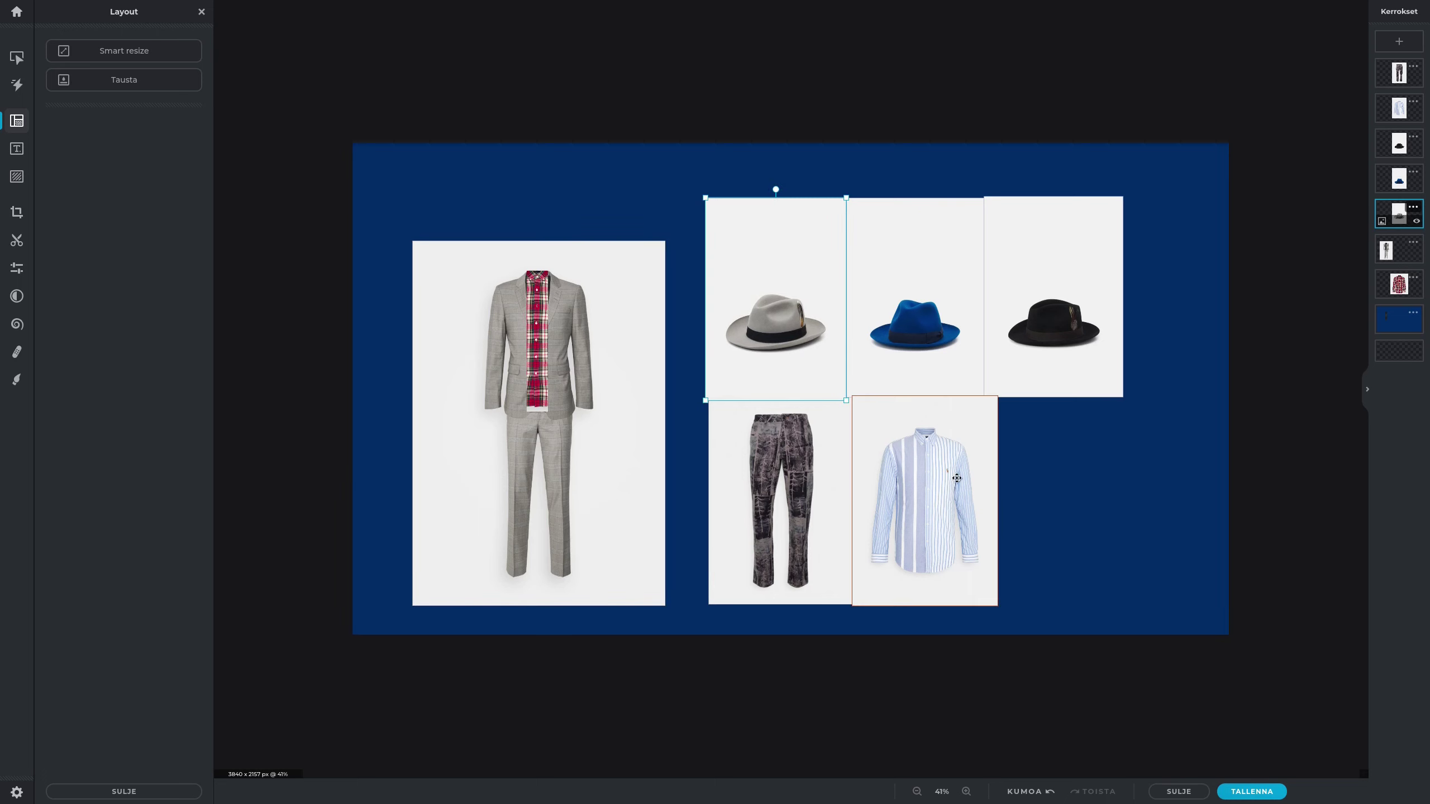
Scale down the striped shirt, place it over the jacket and move its layer directly beneath the suit layer.
{"action": "left_click_drag", "start_coordinate": [882, 455], "coordinate": [569, 304]}
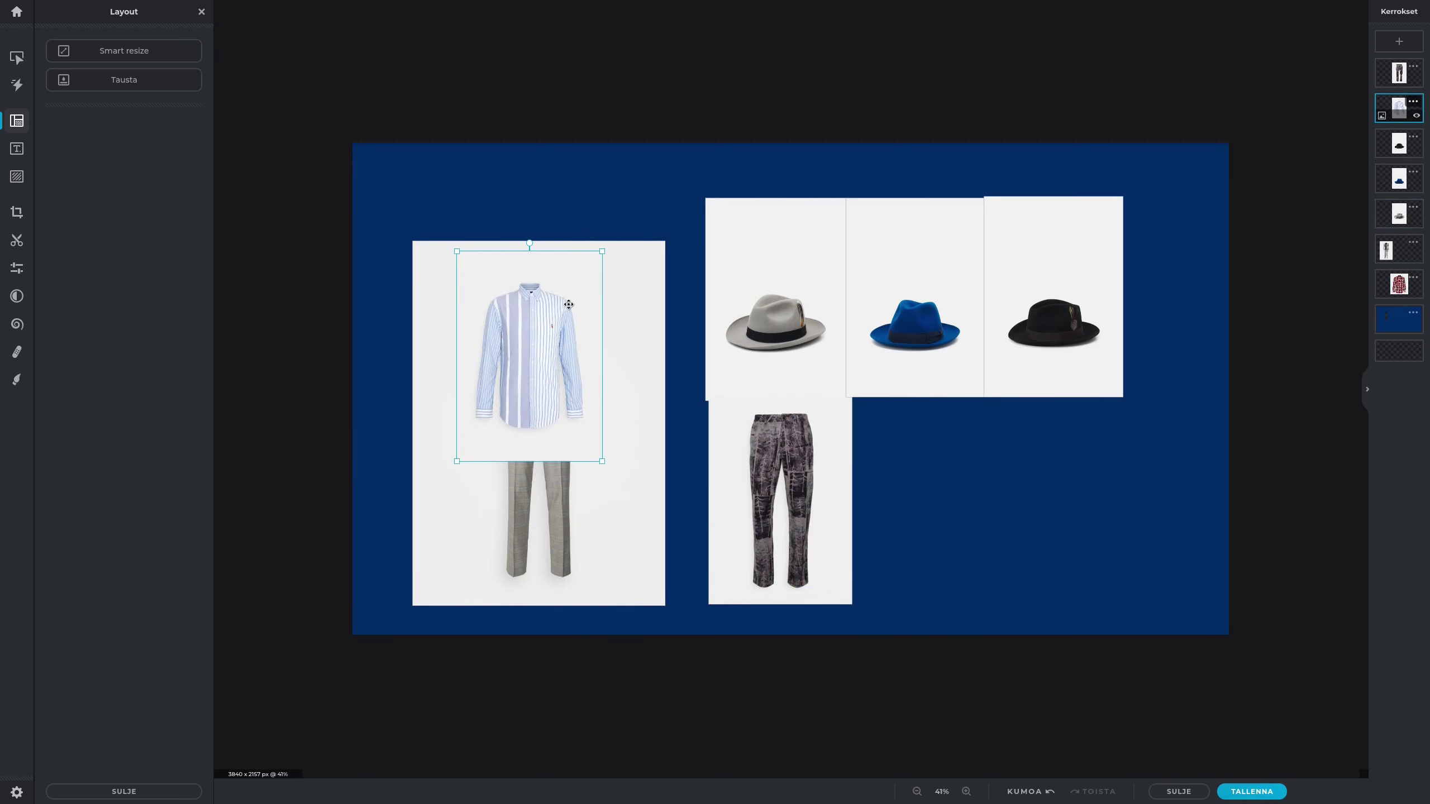
{"action": "left_click_drag", "start_coordinate": [599, 255], "coordinate": [574, 296]}
{"action": "left_click_drag", "start_coordinate": [515, 380], "coordinate": [533, 326]}
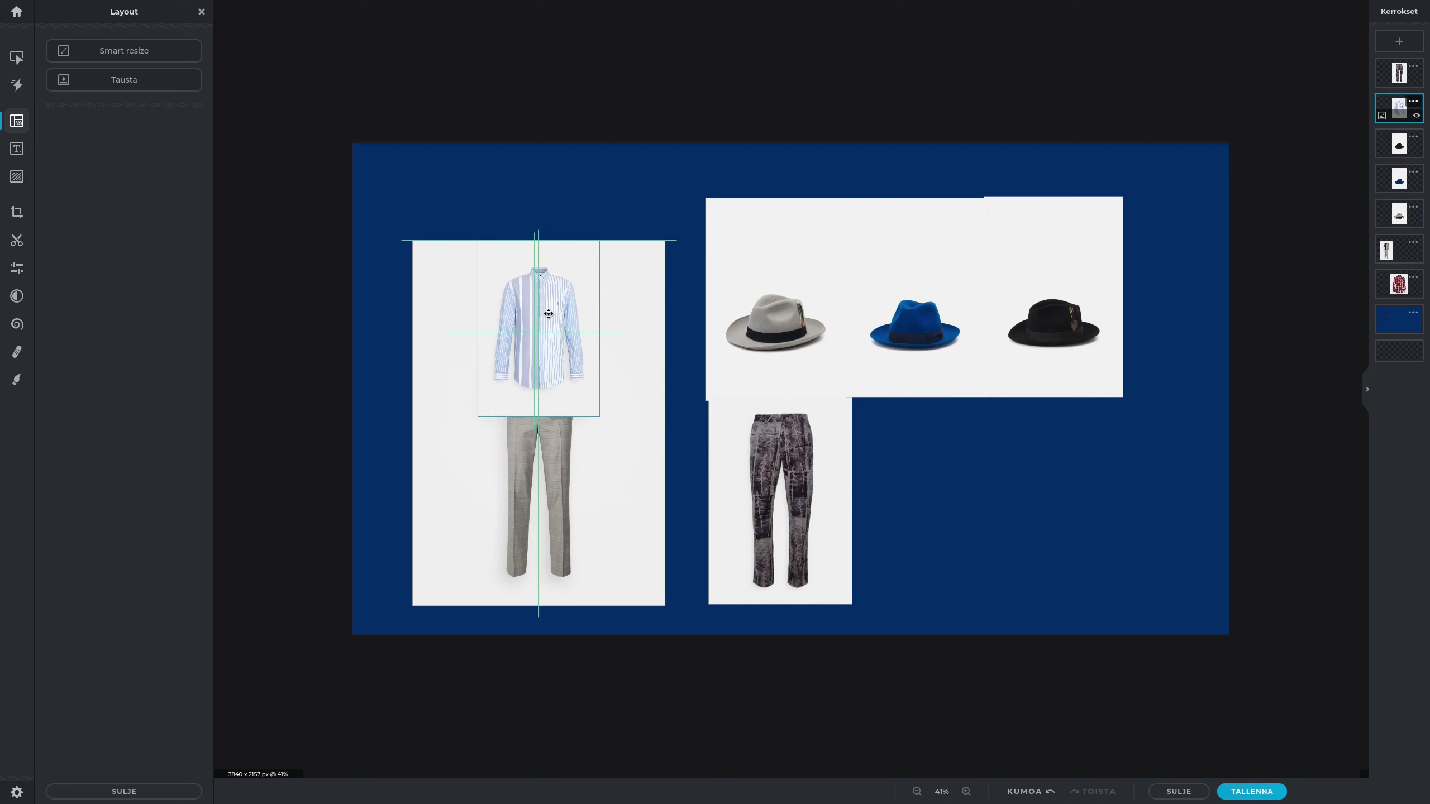
{"action": "left_click_drag", "start_coordinate": [1384, 108], "coordinate": [1384, 251]}
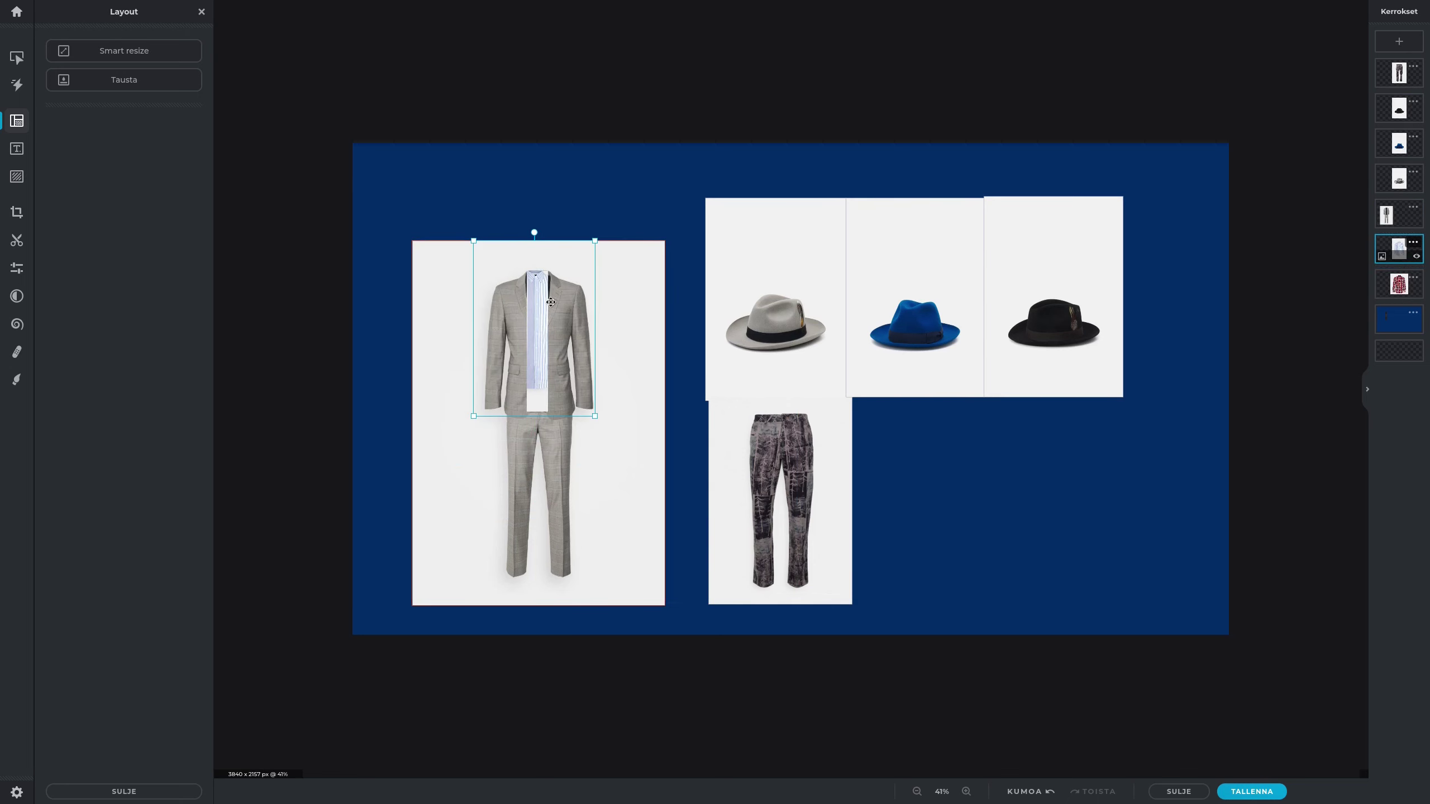
{"action": "left_click_drag", "start_coordinate": [553, 302], "coordinate": [554, 304]}
Enlarge the striped shirt and realign the suit over it so the shirt fills the jacket opening down to the hem.
{"action": "left_click", "coordinate": [1405, 248]}
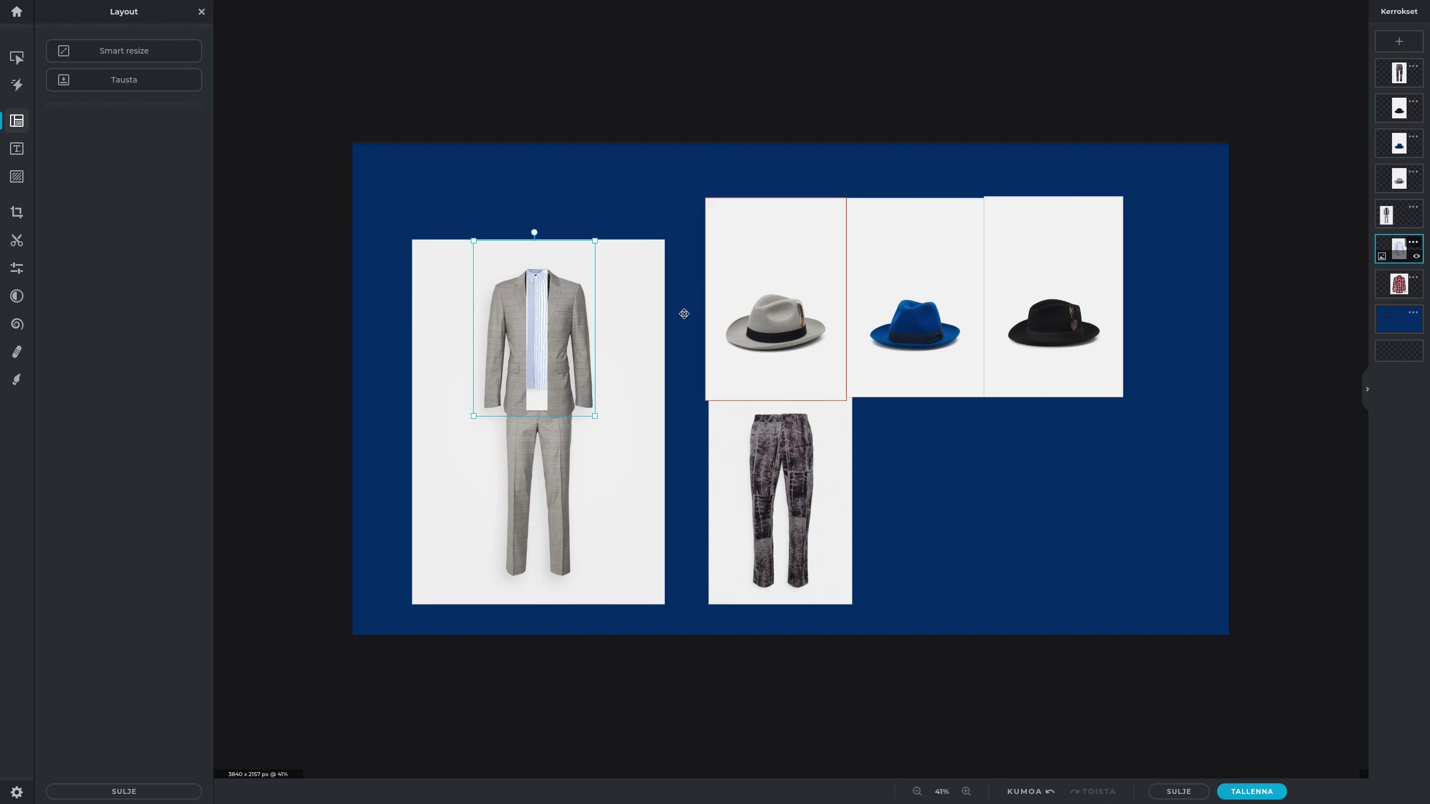
{"action": "left_click_drag", "start_coordinate": [586, 416], "coordinate": [606, 419]}
{"action": "left_click_drag", "start_coordinate": [542, 343], "coordinate": [553, 421]}
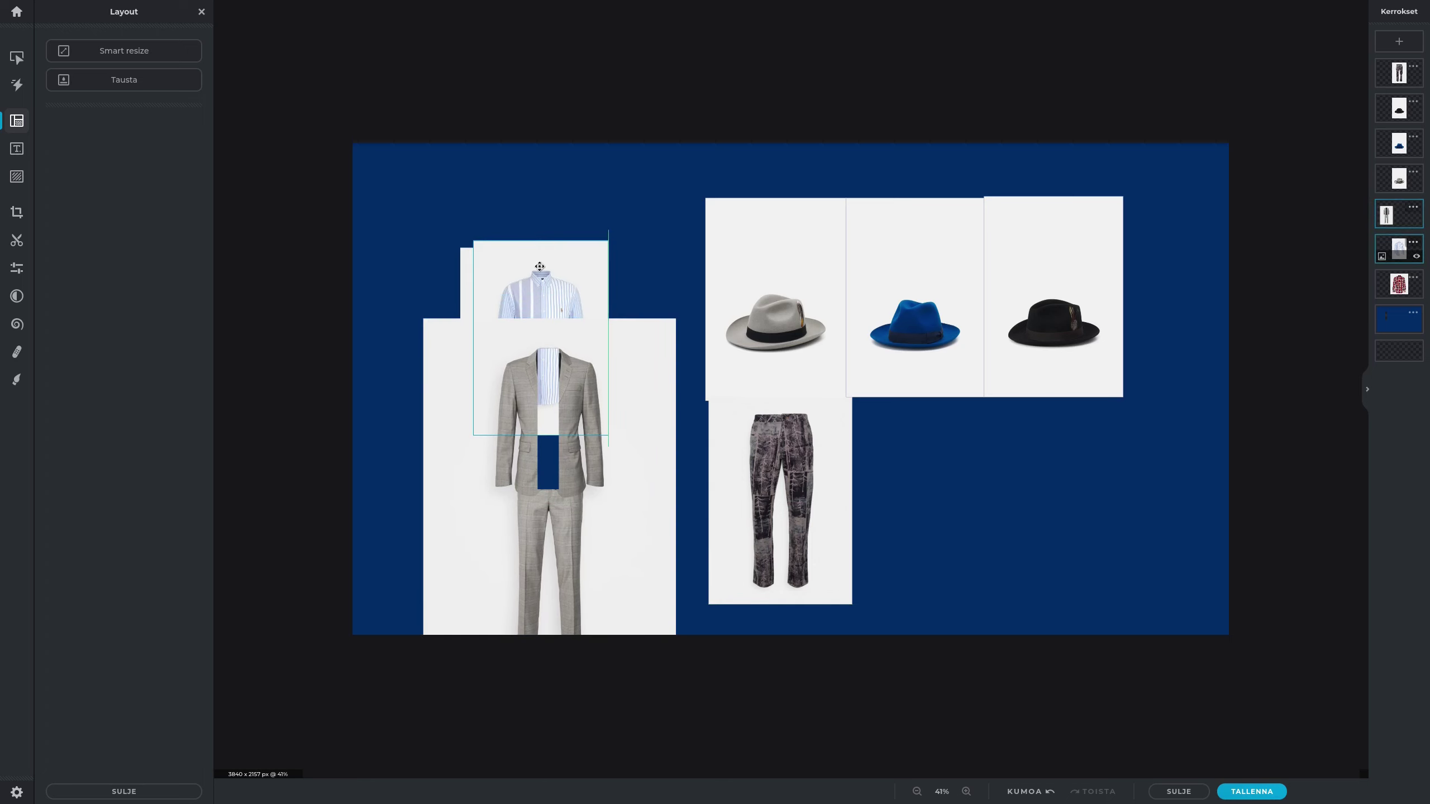
{"action": "left_click_drag", "start_coordinate": [558, 255], "coordinate": [623, 219]}
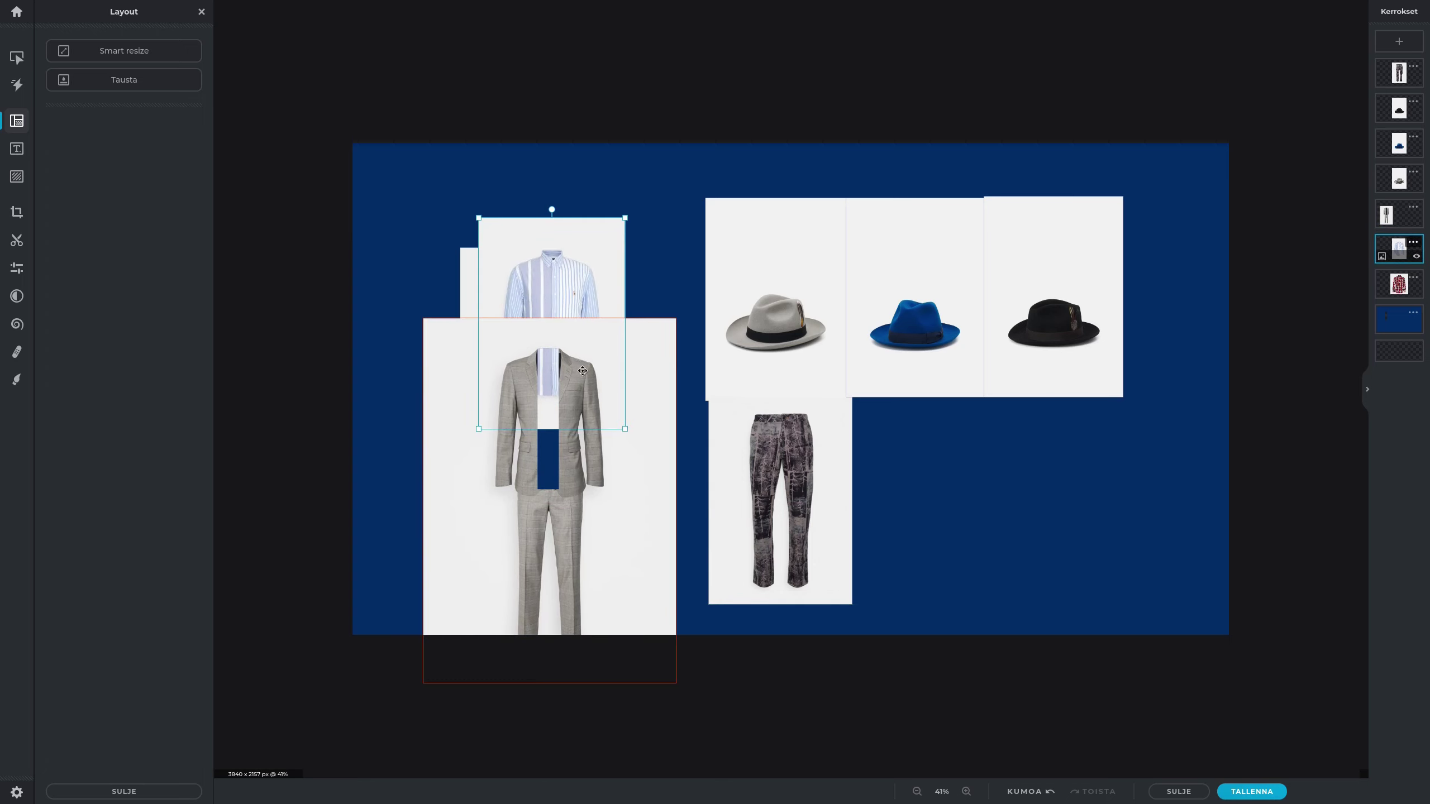
{"action": "left_click_drag", "start_coordinate": [614, 487], "coordinate": [613, 387]}
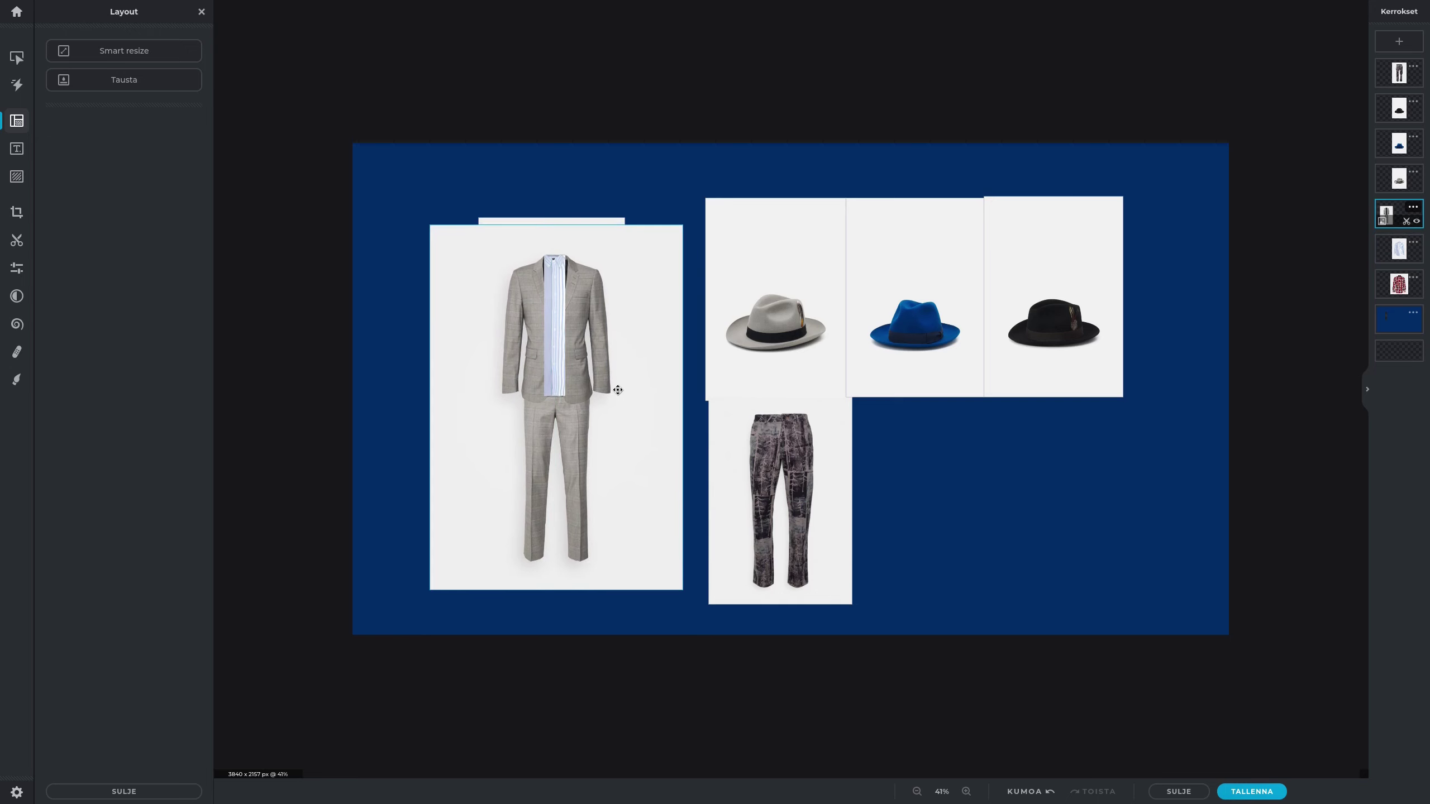
Try the blue hat above the suit, replace it with the black hat and set the grey hat lower on the blue background.
{"action": "left_click_drag", "start_coordinate": [966, 335], "coordinate": [579, 190]}
{"action": "left_click_drag", "start_coordinate": [943, 294], "coordinate": [884, 328]}
{"action": "left_click_drag", "start_coordinate": [1010, 290], "coordinate": [514, 156]}
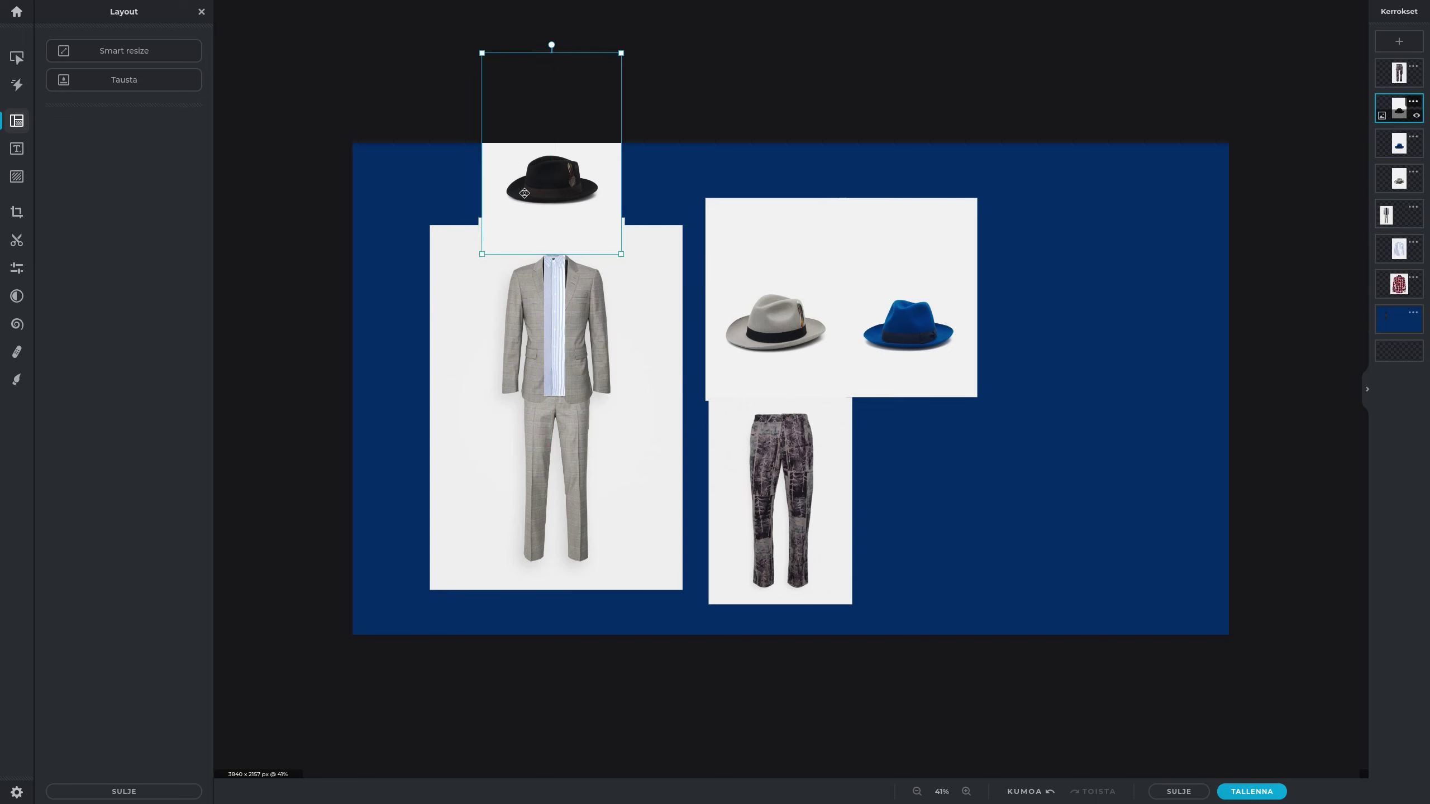
{"action": "left_click_drag", "start_coordinate": [761, 314], "coordinate": [1016, 414]}
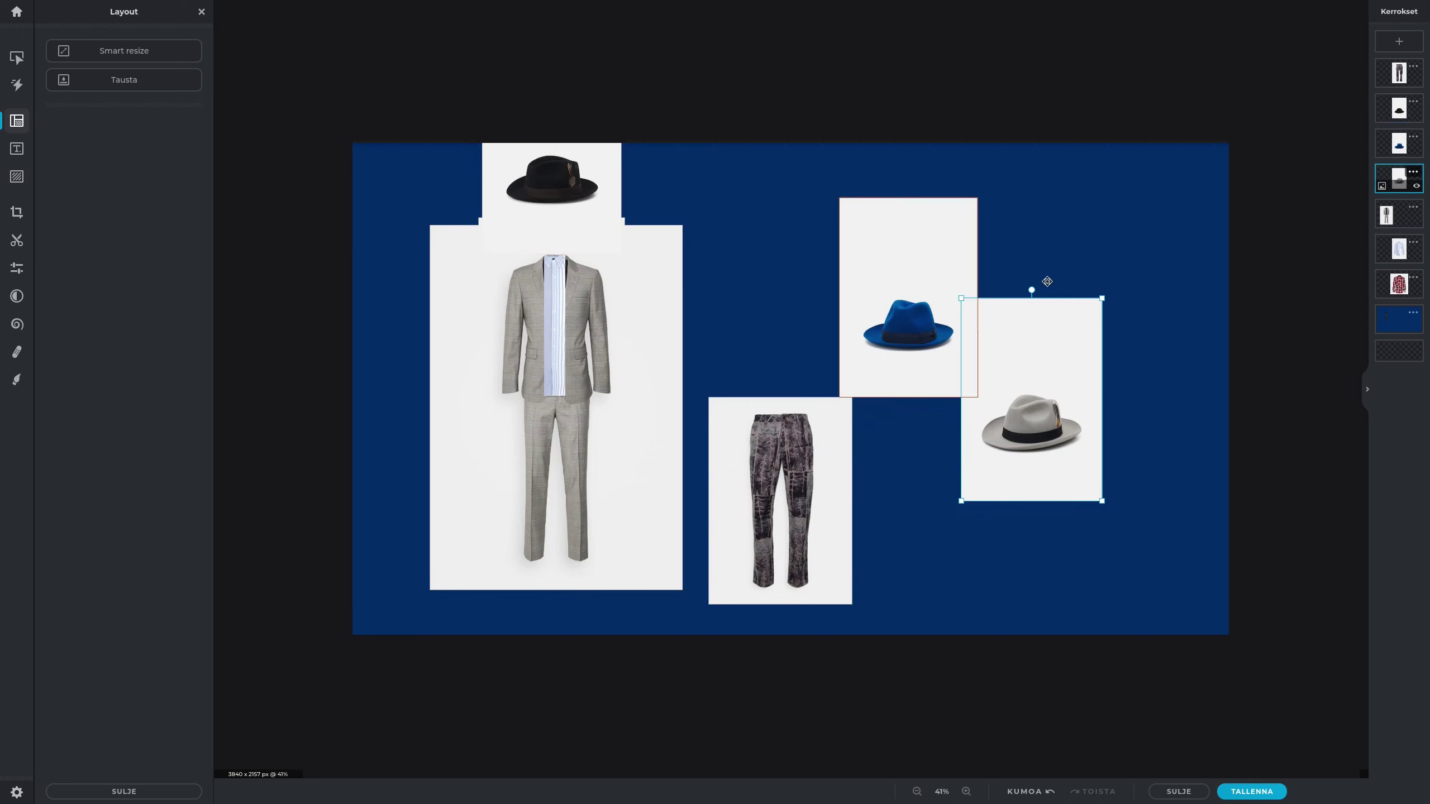
Move the plaid shirt layer above the striped shirt layer and realign the suit so the plaid shirt shows in the opening.
{"action": "left_click_drag", "start_coordinate": [1399, 274], "coordinate": [1395, 240]}
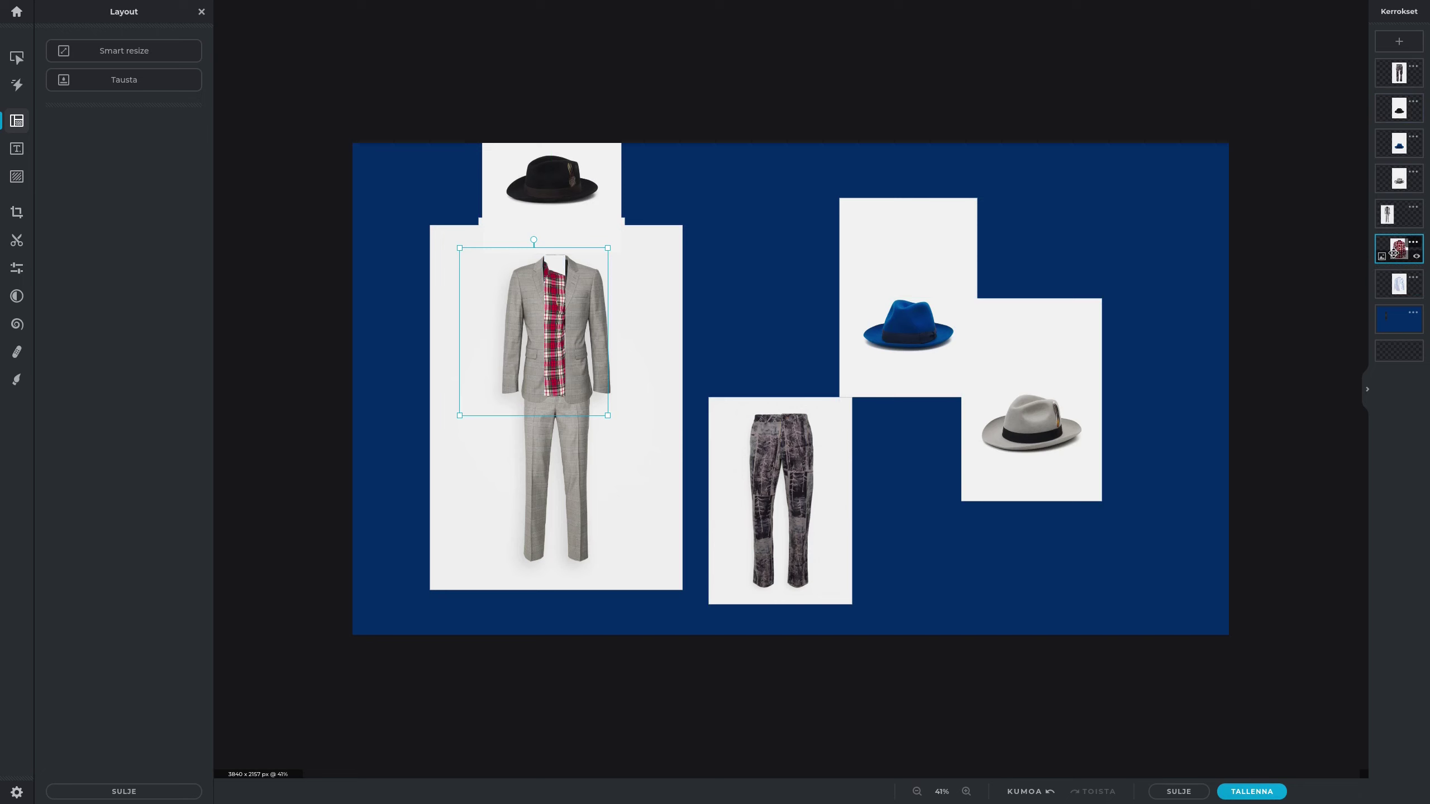
{"action": "left_click_drag", "start_coordinate": [549, 321], "coordinate": [572, 358]}
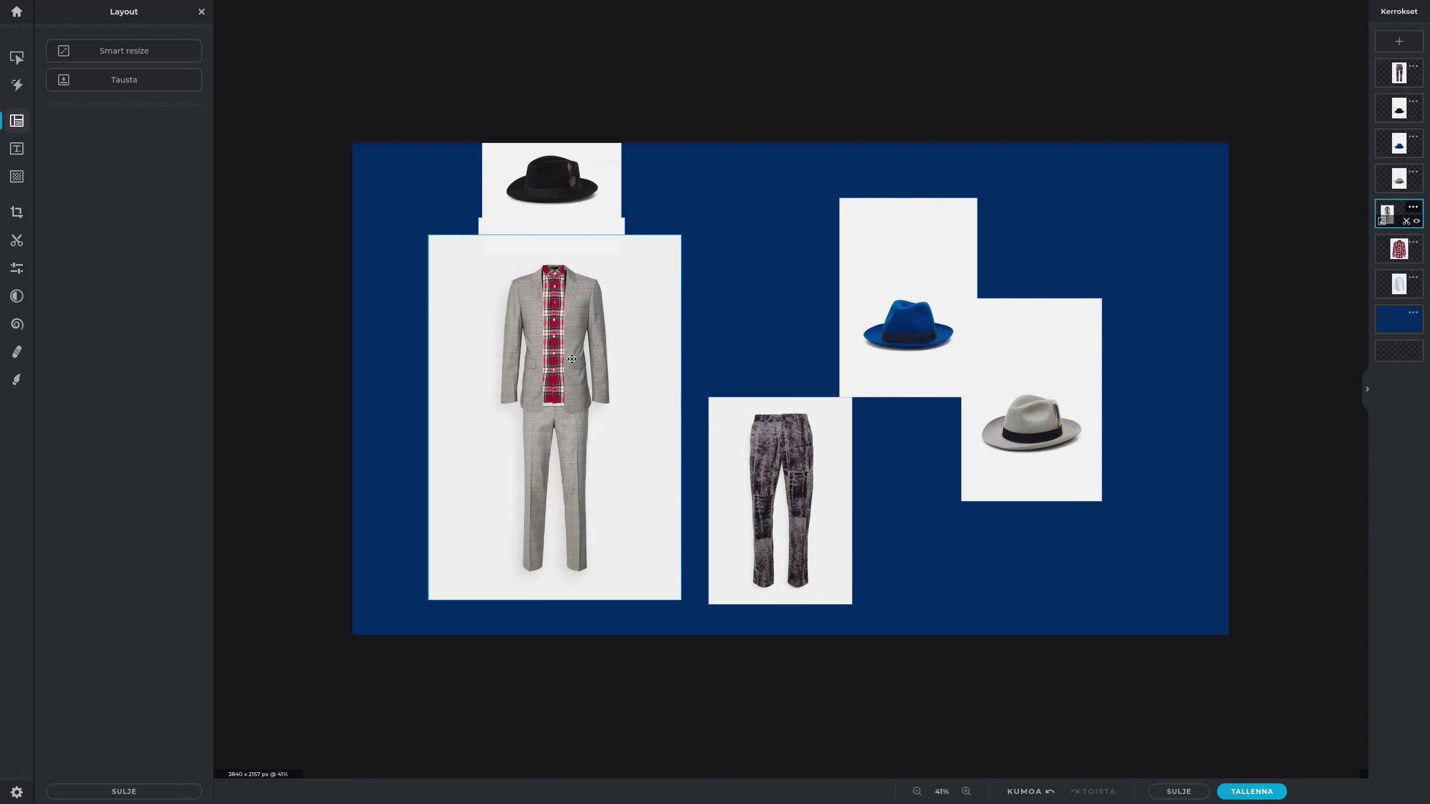
Place the dark patterned trousers over the suit's trousers, centred beneath the jacket.
{"action": "left_click_drag", "start_coordinate": [801, 456], "coordinate": [633, 464]}
{"action": "key", "text": "ctrl+minus"}
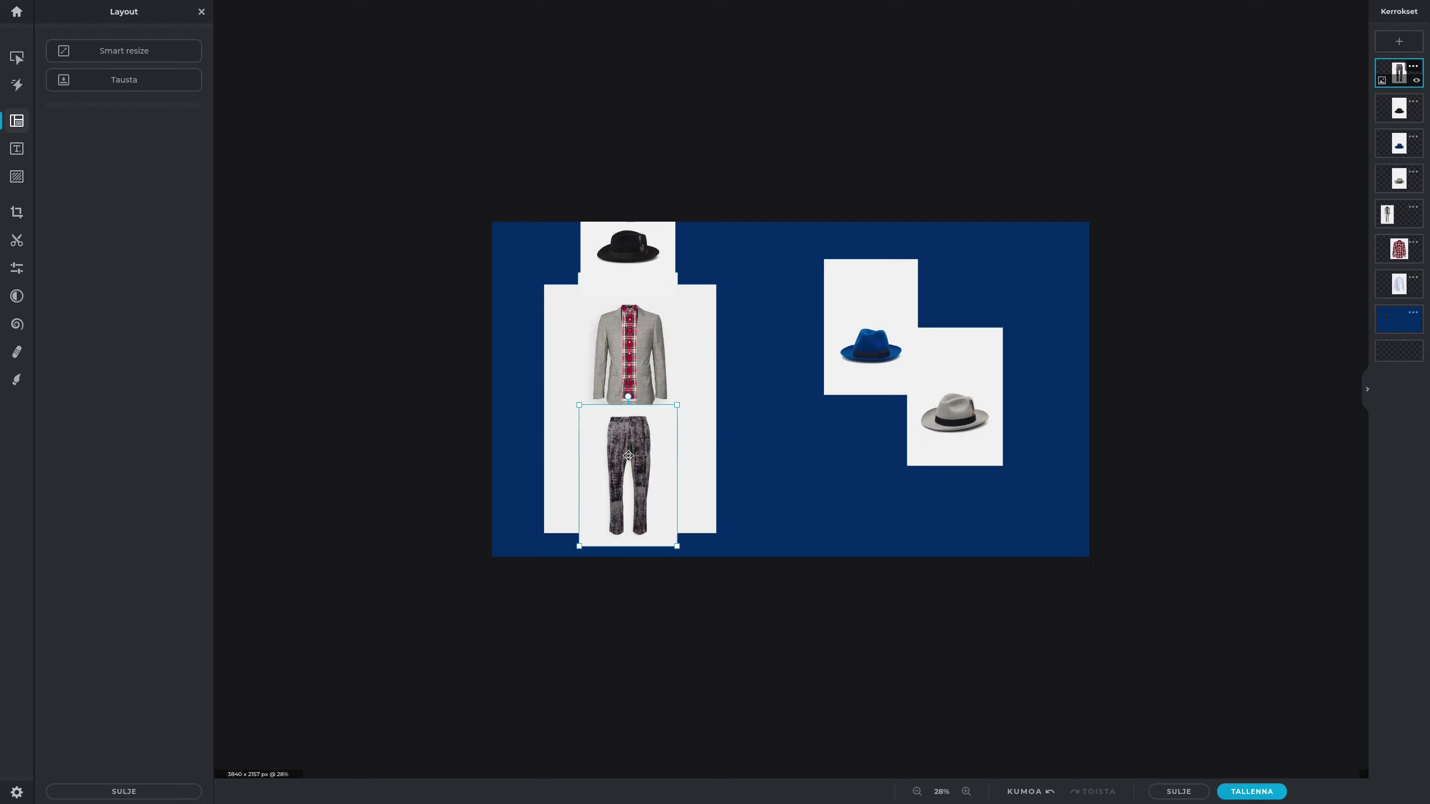
{"action": "left_click", "coordinate": [644, 361]}
{"action": "key", "text": "ctrl+minus"}
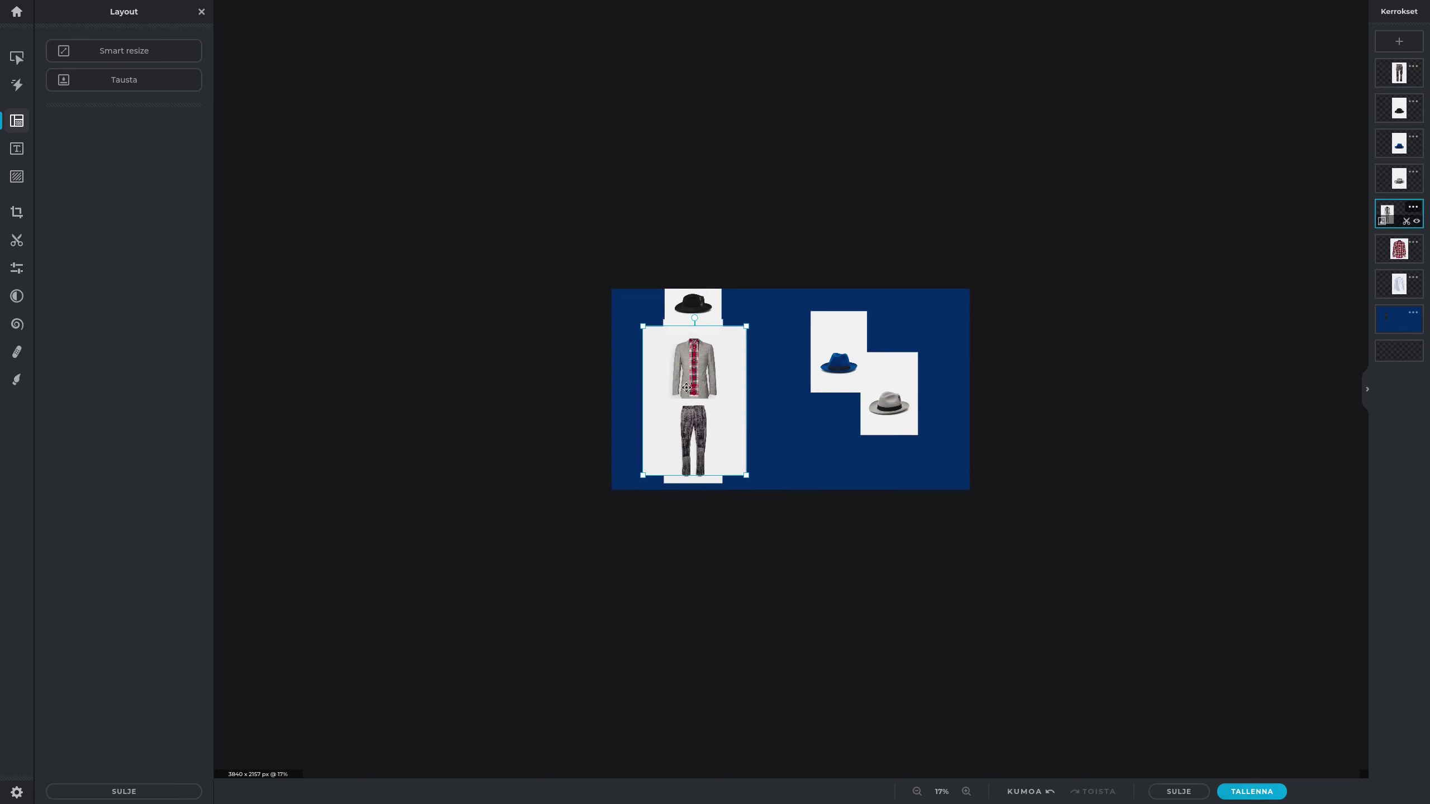
{"action": "scroll", "coordinate": [697, 379], "scroll_direction": "up", "scroll_amount": 6}
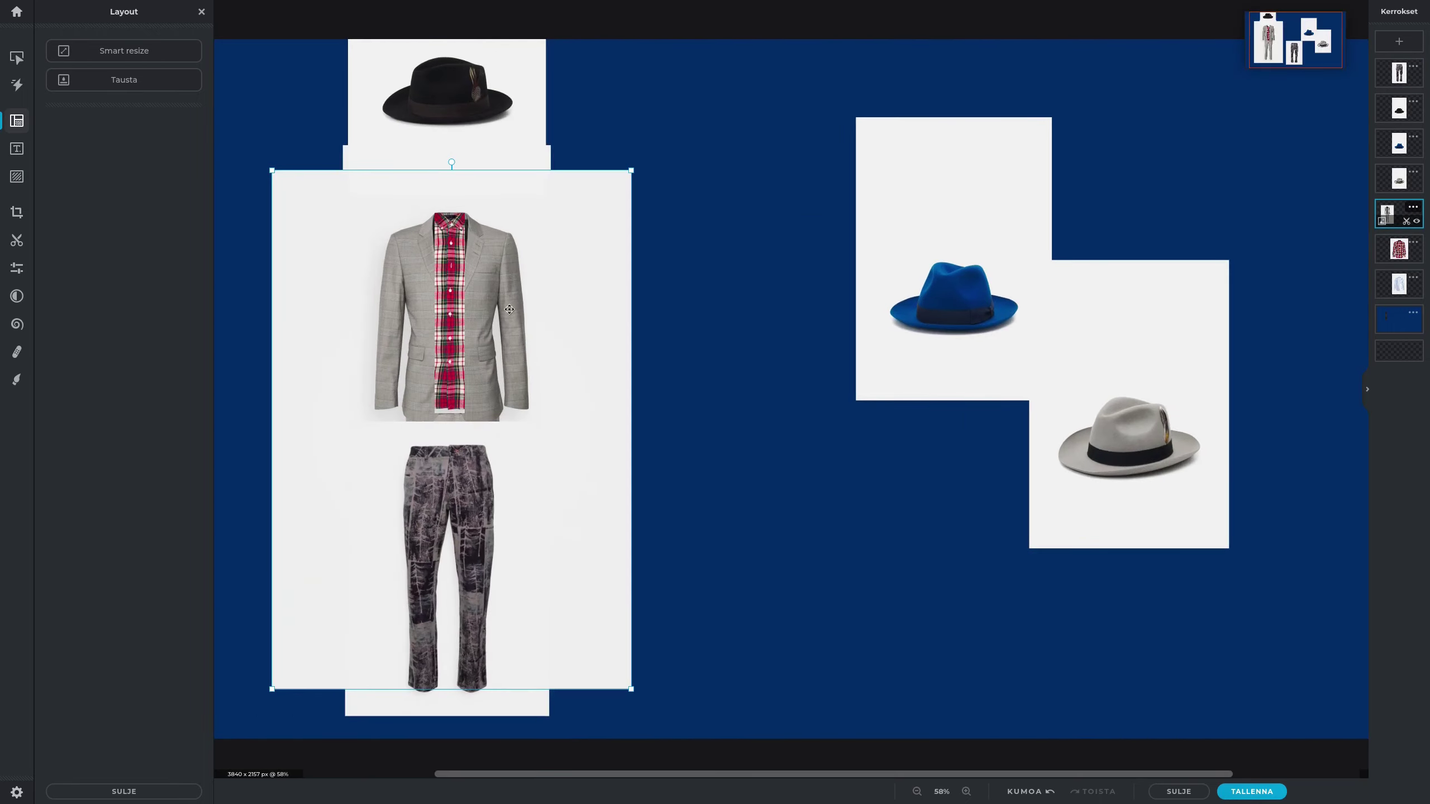
{"action": "scroll", "coordinate": [488, 316], "scroll_direction": "down", "scroll_amount": 2}
{"action": "left_click_drag", "start_coordinate": [577, 480], "coordinate": [589, 458]}
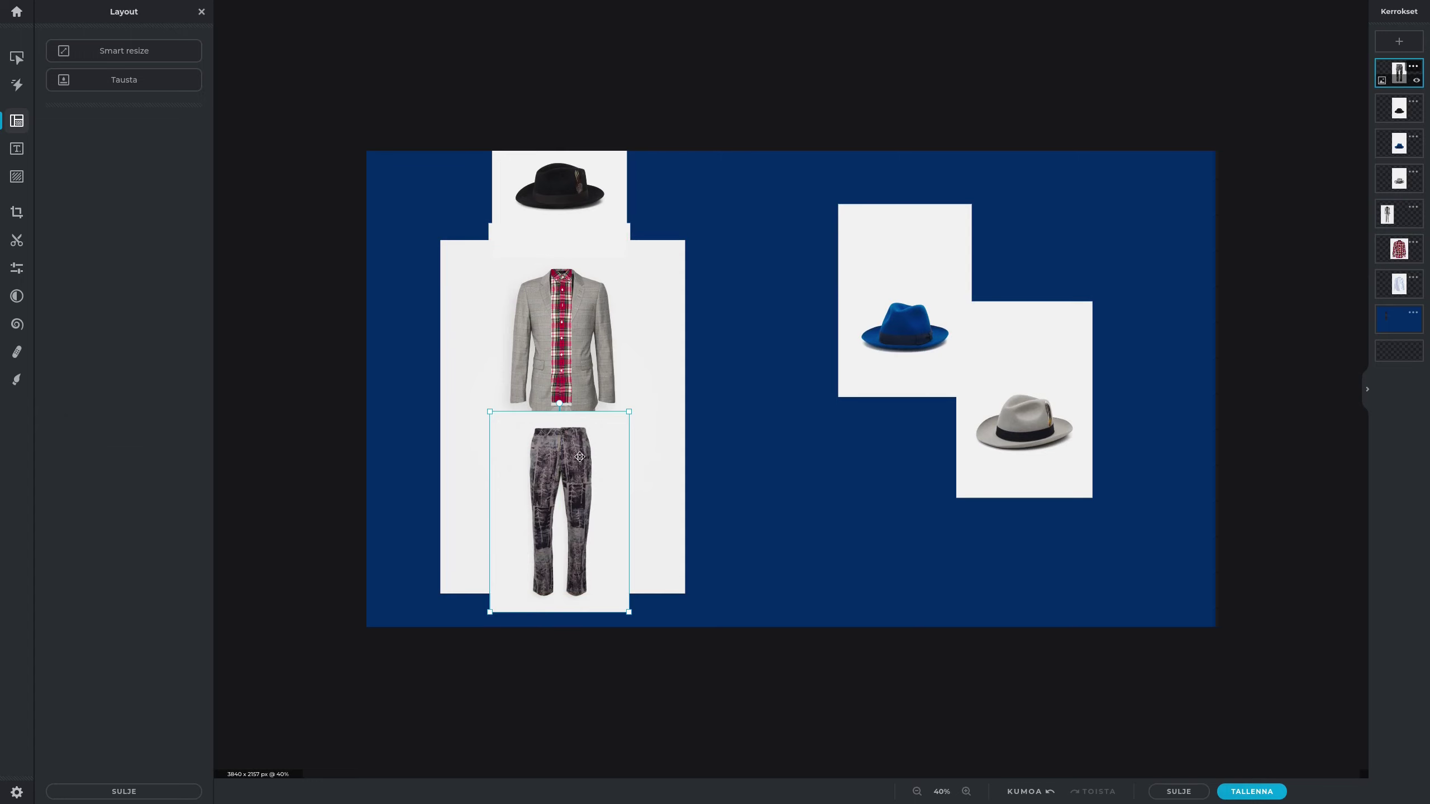
{"action": "scroll", "coordinate": [569, 426], "scroll_direction": "up", "scroll_amount": 6}
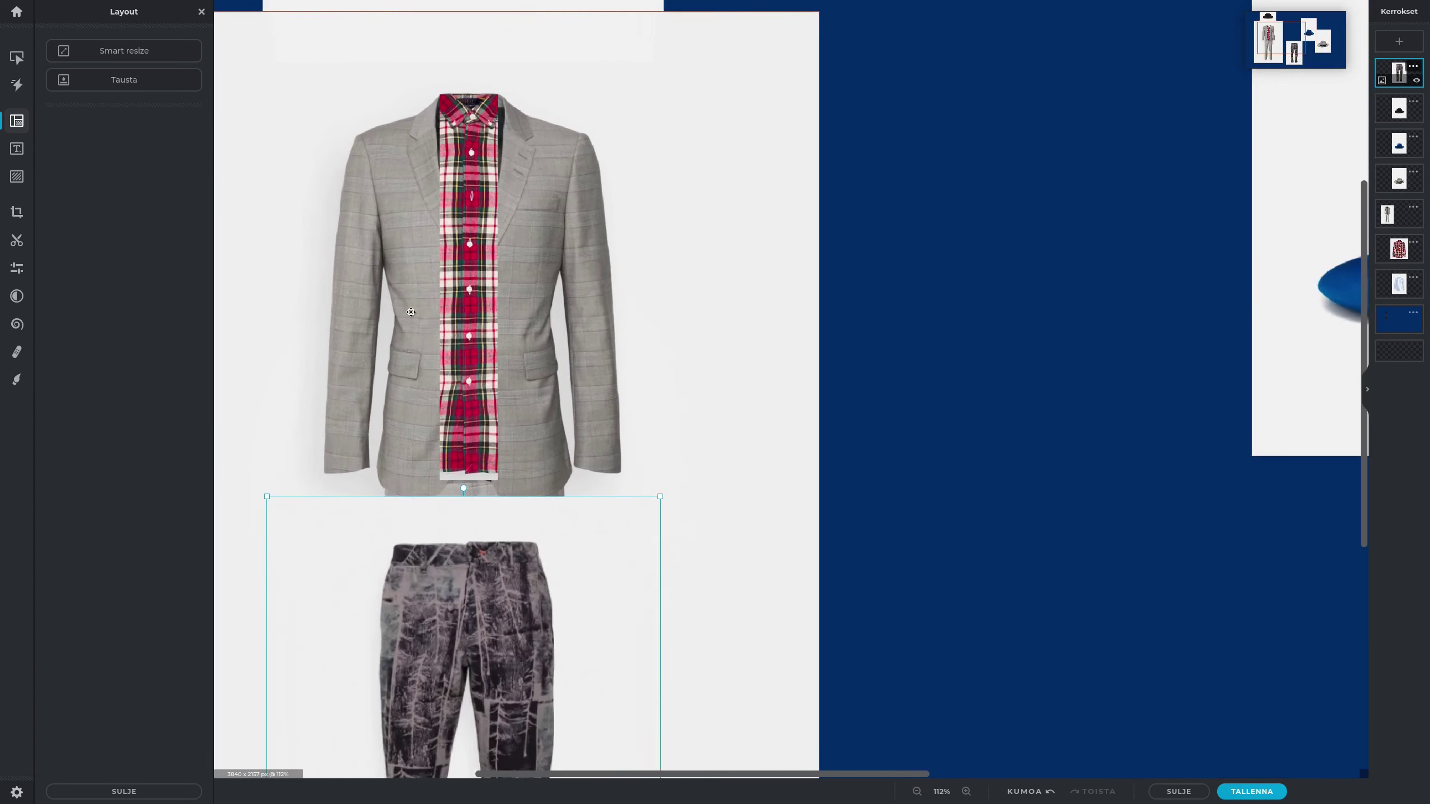
Move the dark patterned trousers off the suit onto the blue background below the blue hat.
{"action": "scroll", "coordinate": [563, 286], "scroll_direction": "up", "scroll_amount": 6}
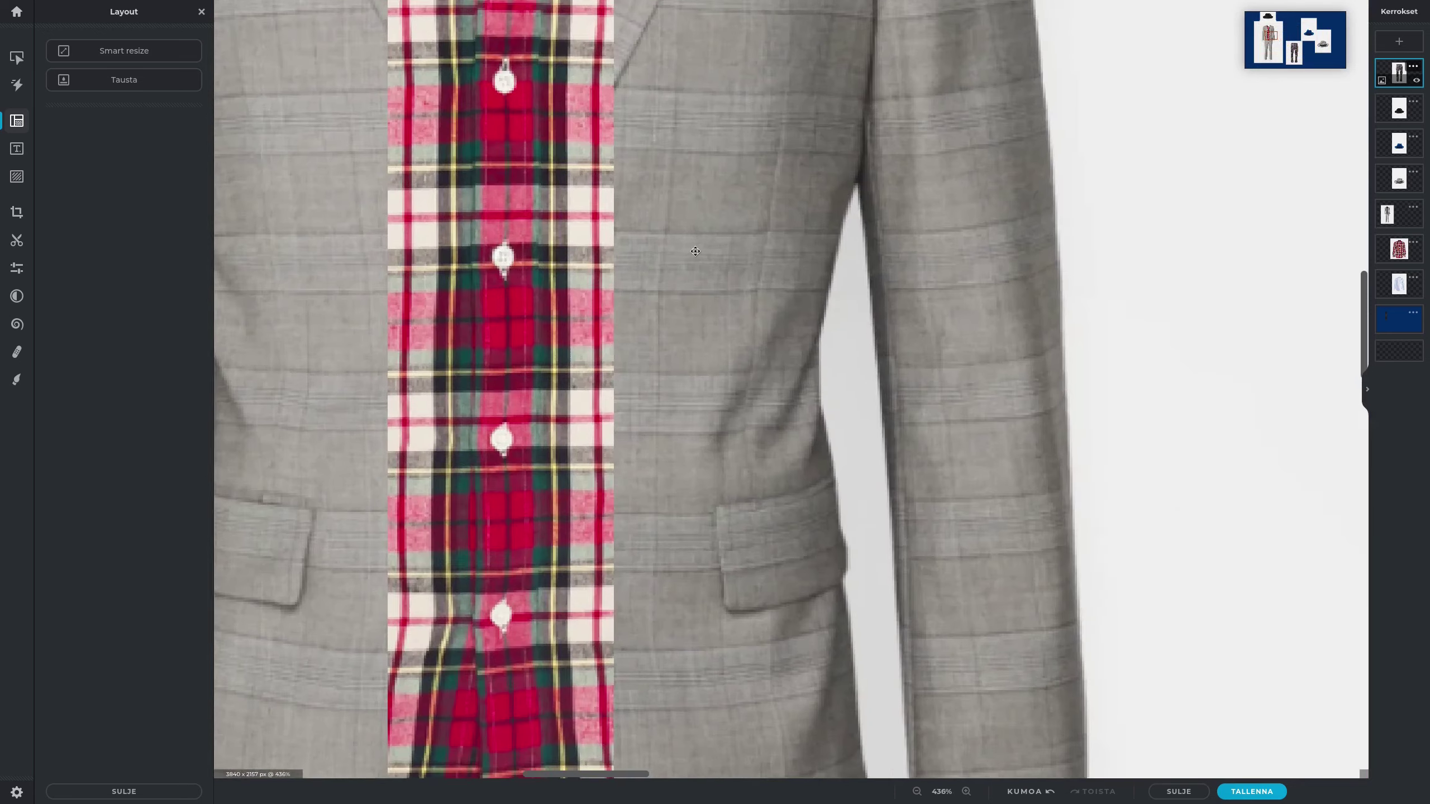
{"action": "scroll", "coordinate": [665, 260], "scroll_direction": "up", "scroll_amount": 1}
{"action": "scroll", "coordinate": [658, 249], "scroll_direction": "up", "scroll_amount": 1}
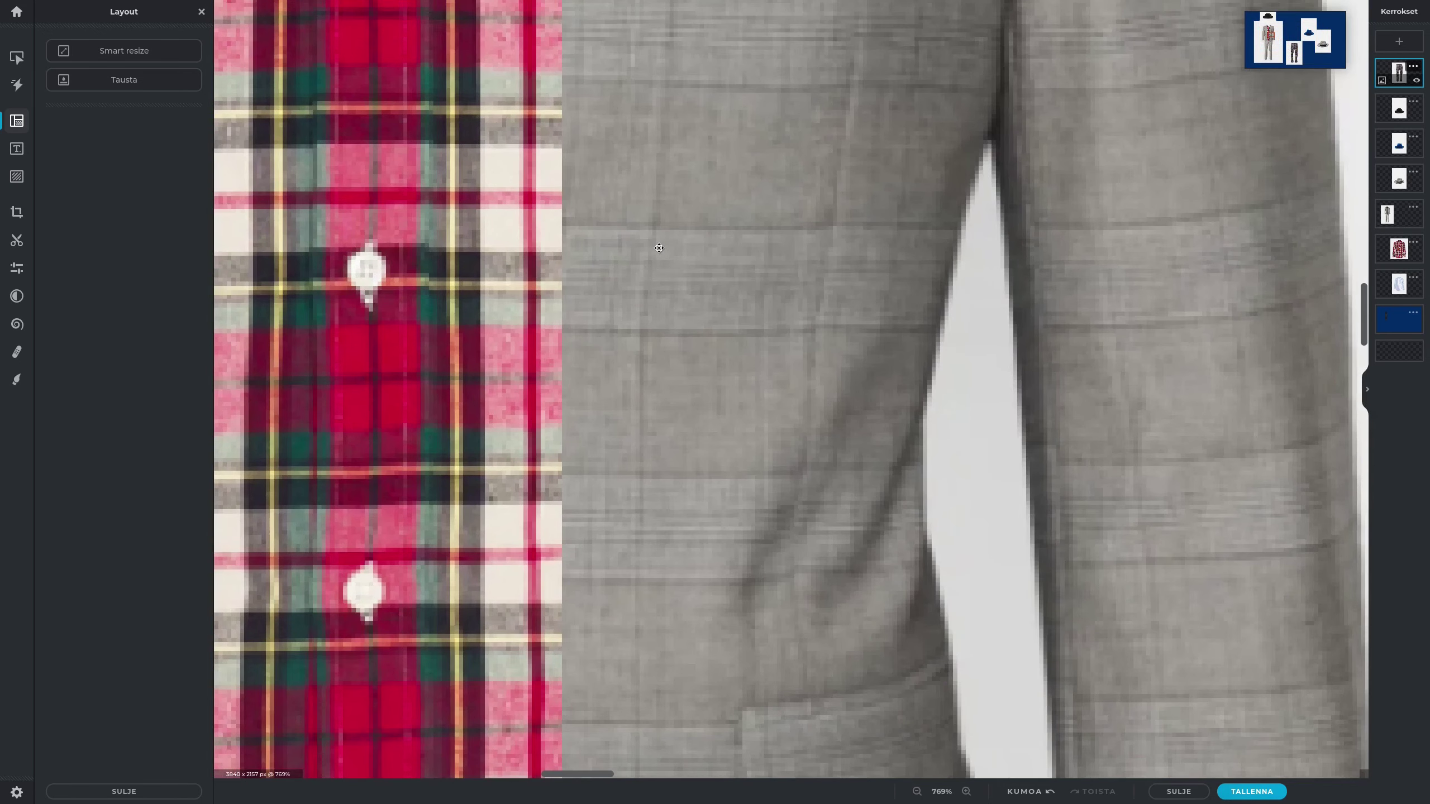
{"action": "scroll", "coordinate": [645, 237], "scroll_direction": "up", "scroll_amount": 1}
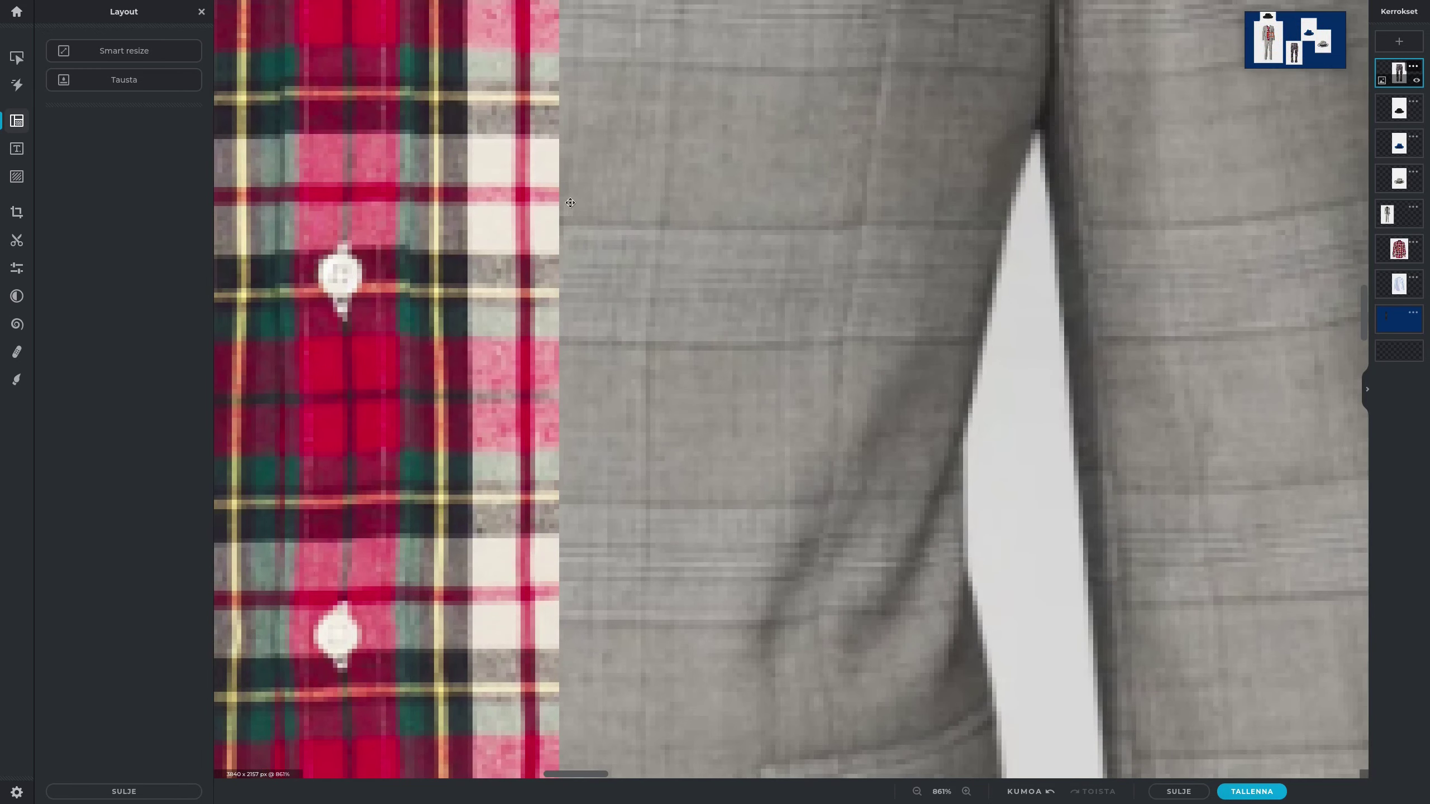
{"action": "scroll", "coordinate": [504, 172], "scroll_direction": "down", "scroll_amount": 3}
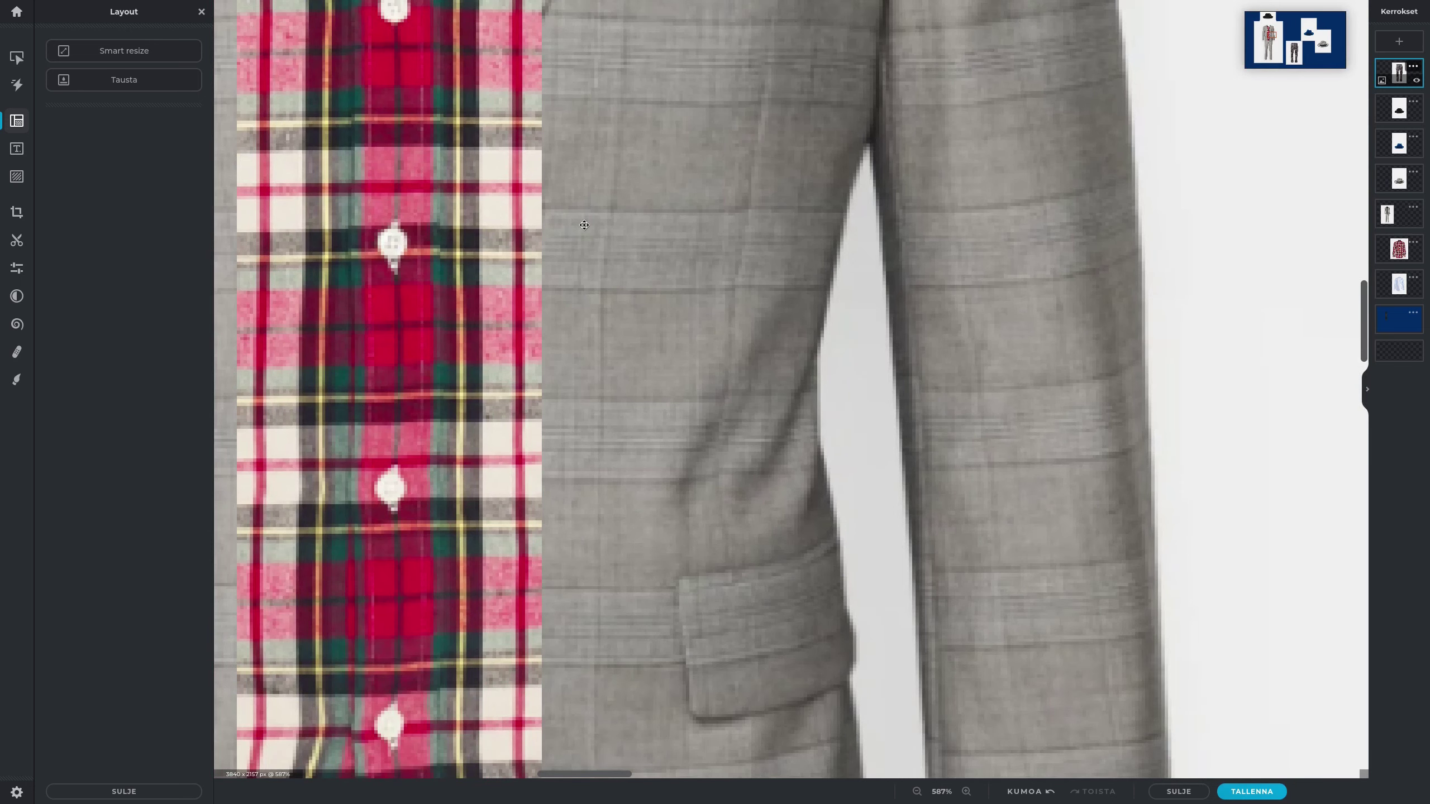
{"action": "scroll", "coordinate": [583, 221], "scroll_direction": "down", "scroll_amount": 18}
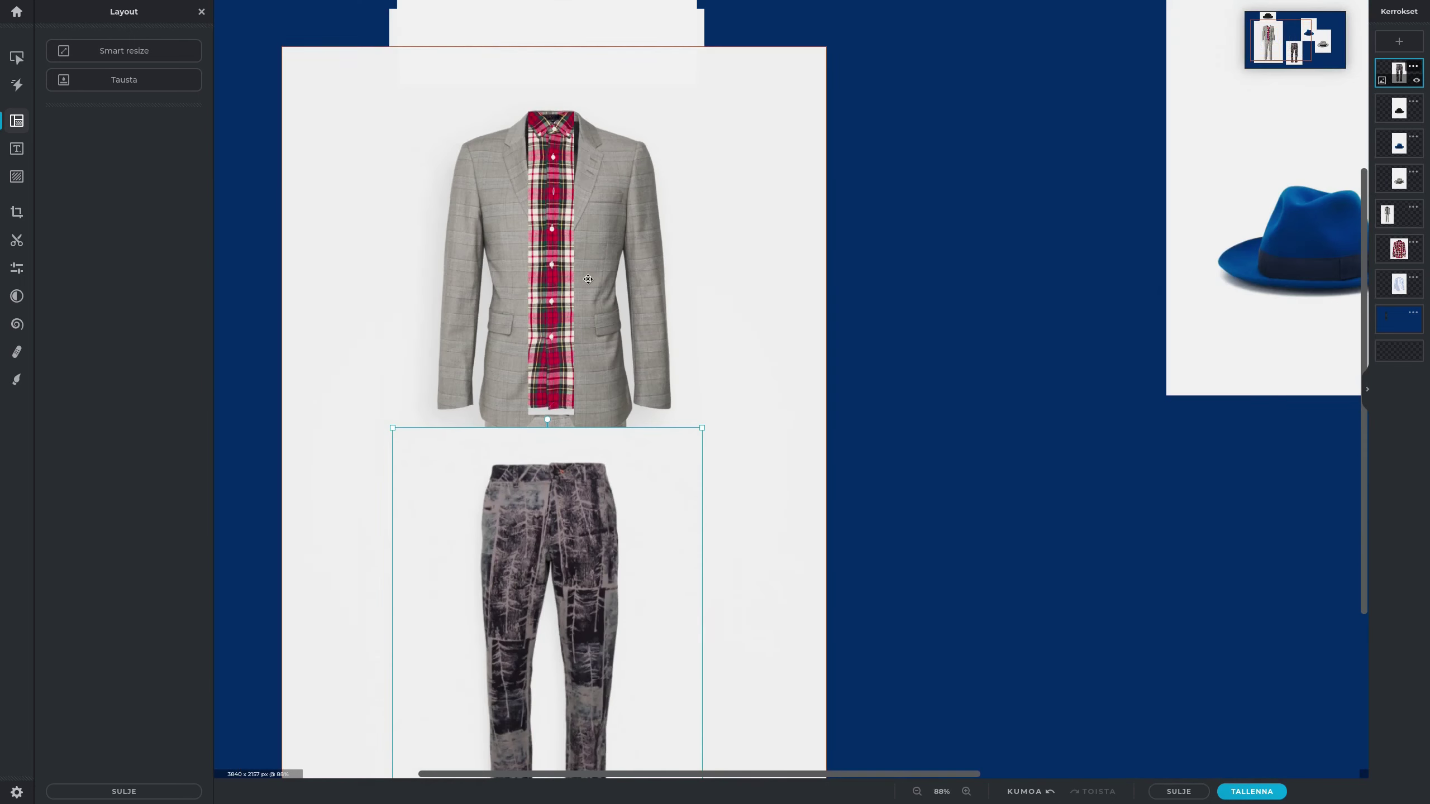
{"action": "scroll", "coordinate": [603, 300], "scroll_direction": "down", "scroll_amount": 3}
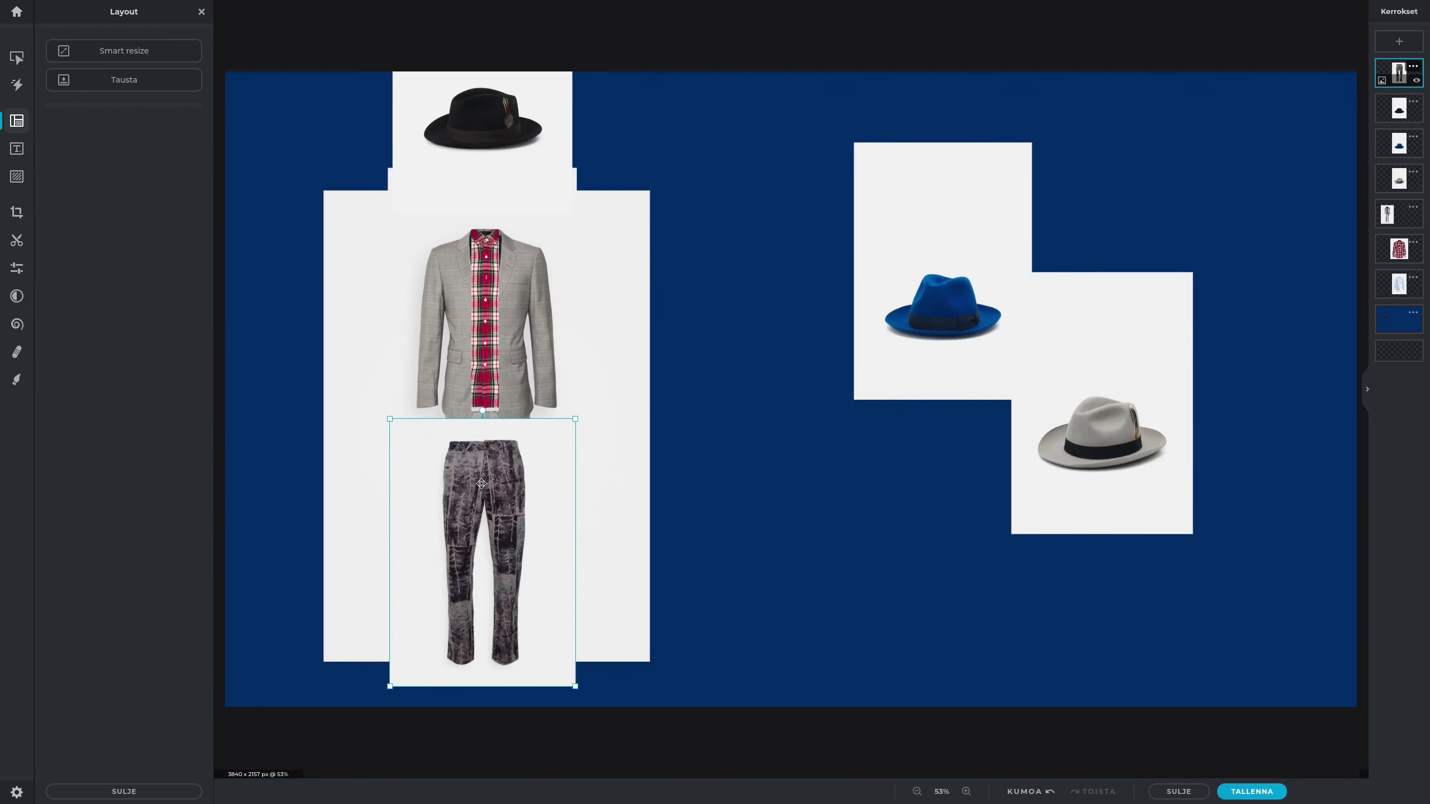
{"action": "left_click_drag", "start_coordinate": [482, 483], "coordinate": [884, 476]}
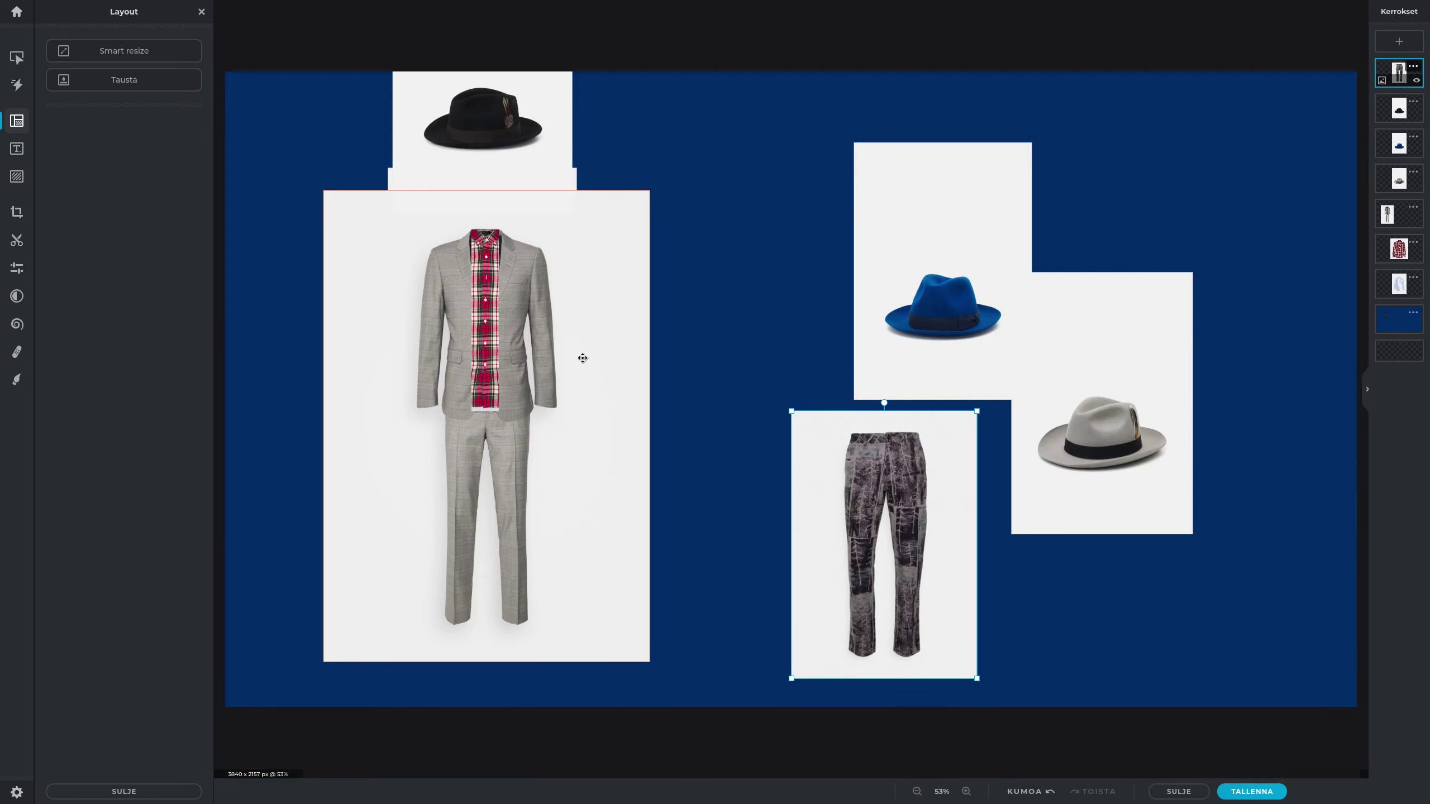
{"action": "scroll", "coordinate": [583, 358], "scroll_direction": "down", "scroll_amount": 4}
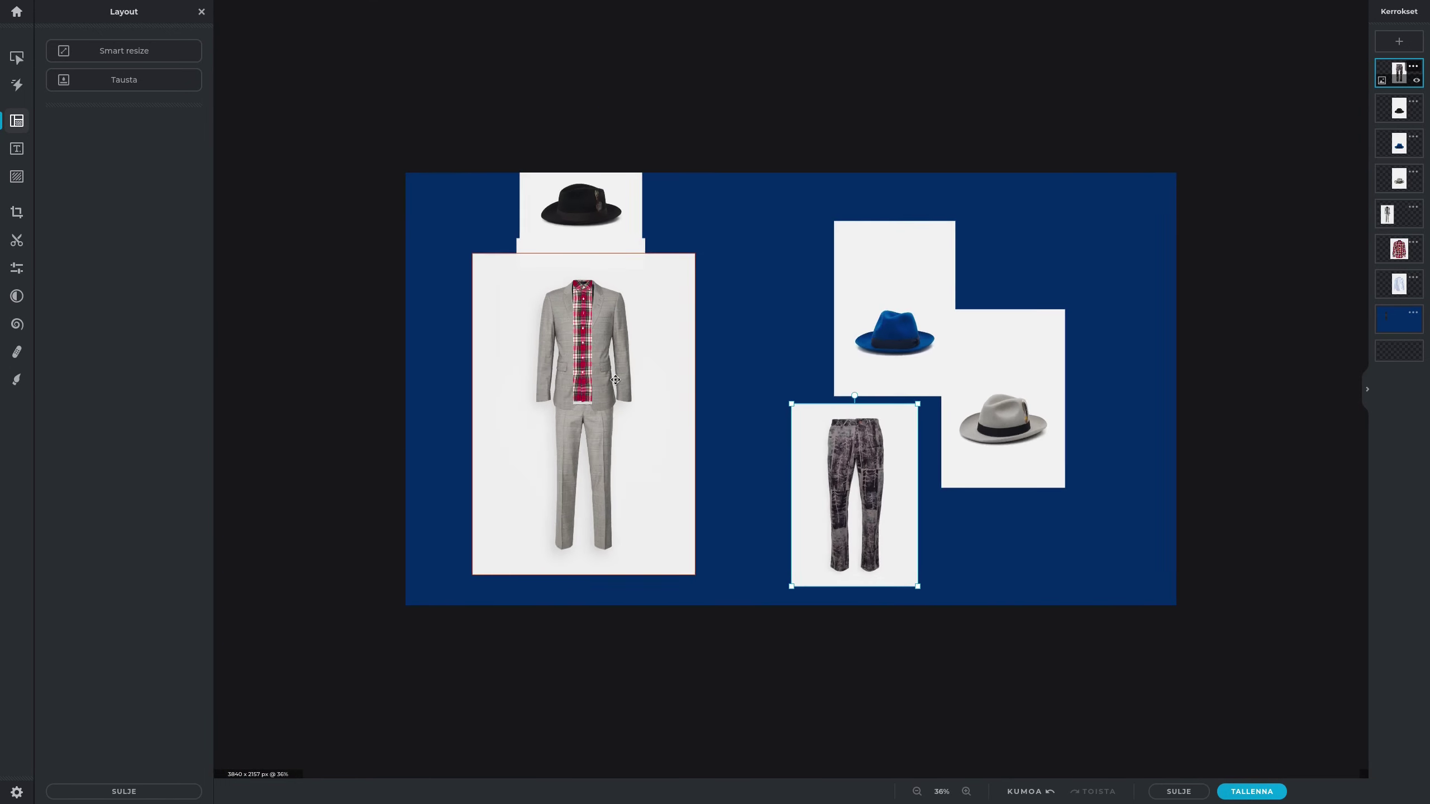
Undo the outfit changes until the hats, trousers and both shirts are laid out separately beside the suit.
{"action": "key", "text": "ctrl+z"}
{"action": "key", "text": "ctrl+z"}
{"action": "key", "text": "ctrl+z"}
{"action": "key", "text": "ctrl+z"}
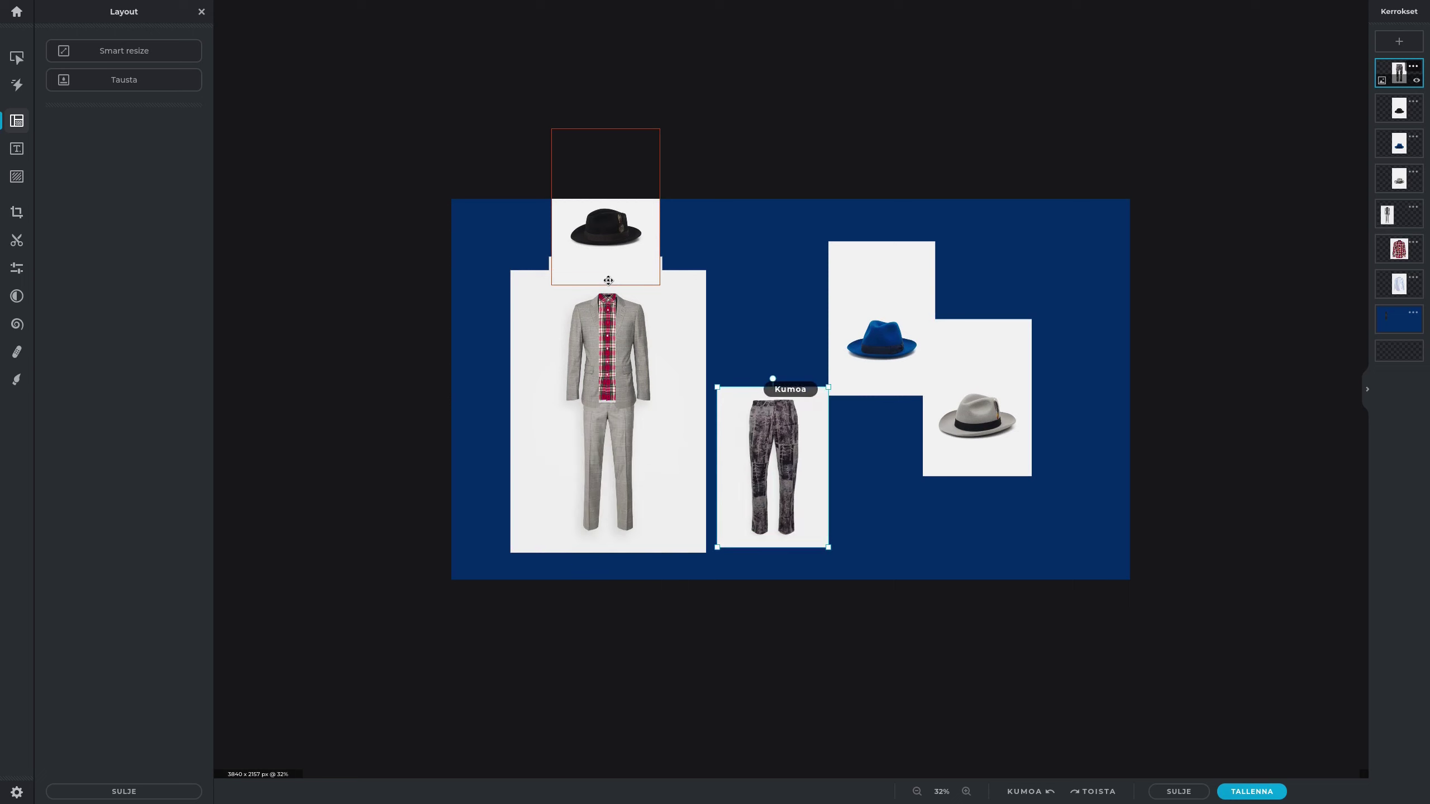
{"action": "key", "text": "ctrl+z"}
{"action": "key", "text": "ctrl+z"}
{"action": "key", "text": "ctrl+z"}
{"action": "key", "text": "ctrl+z"}
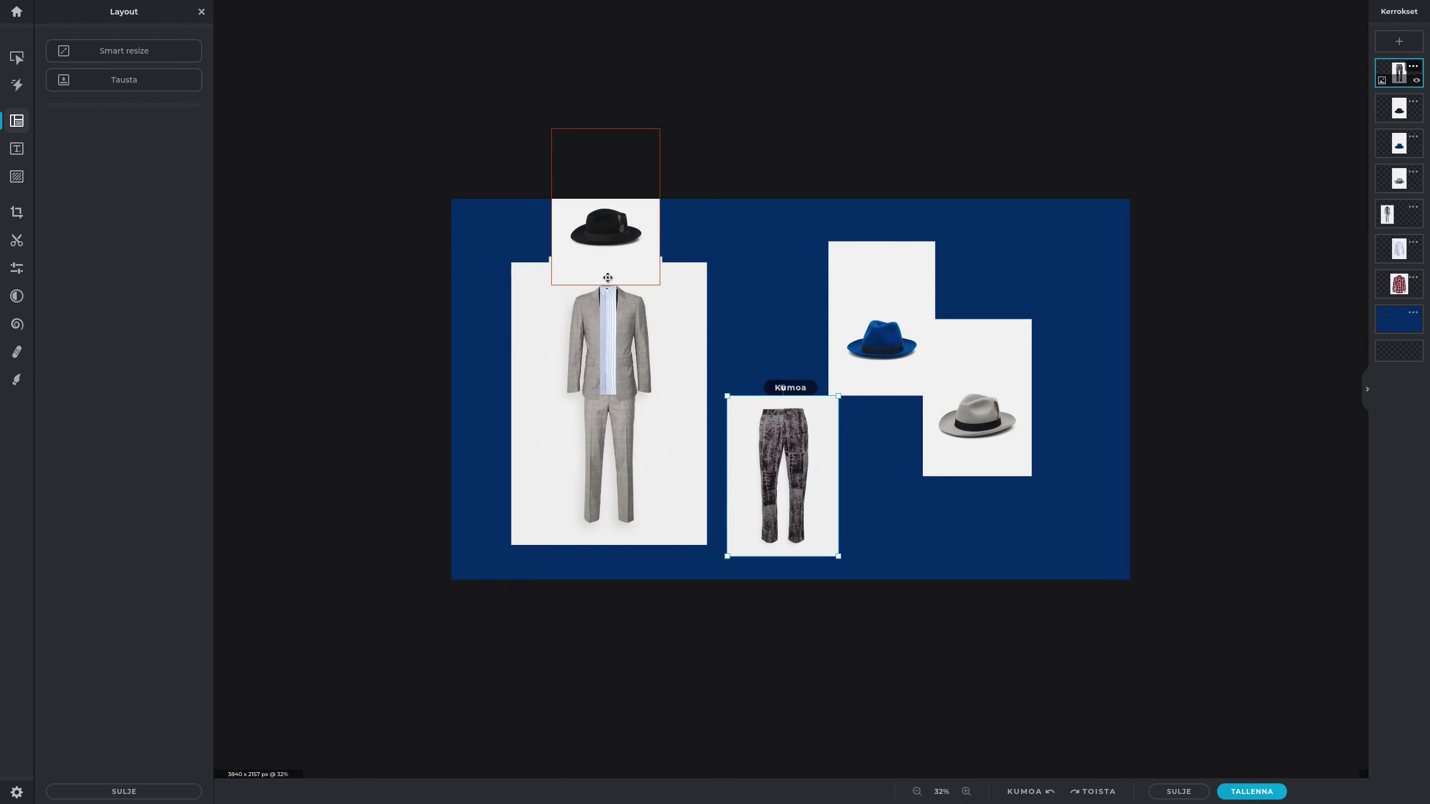
{"action": "key", "text": "ctrl+z"}
{"action": "key", "text": "ctrl+z"}
{"action": "key", "text": "ctrl+z"}
{"action": "key", "text": "ctrl+z"}
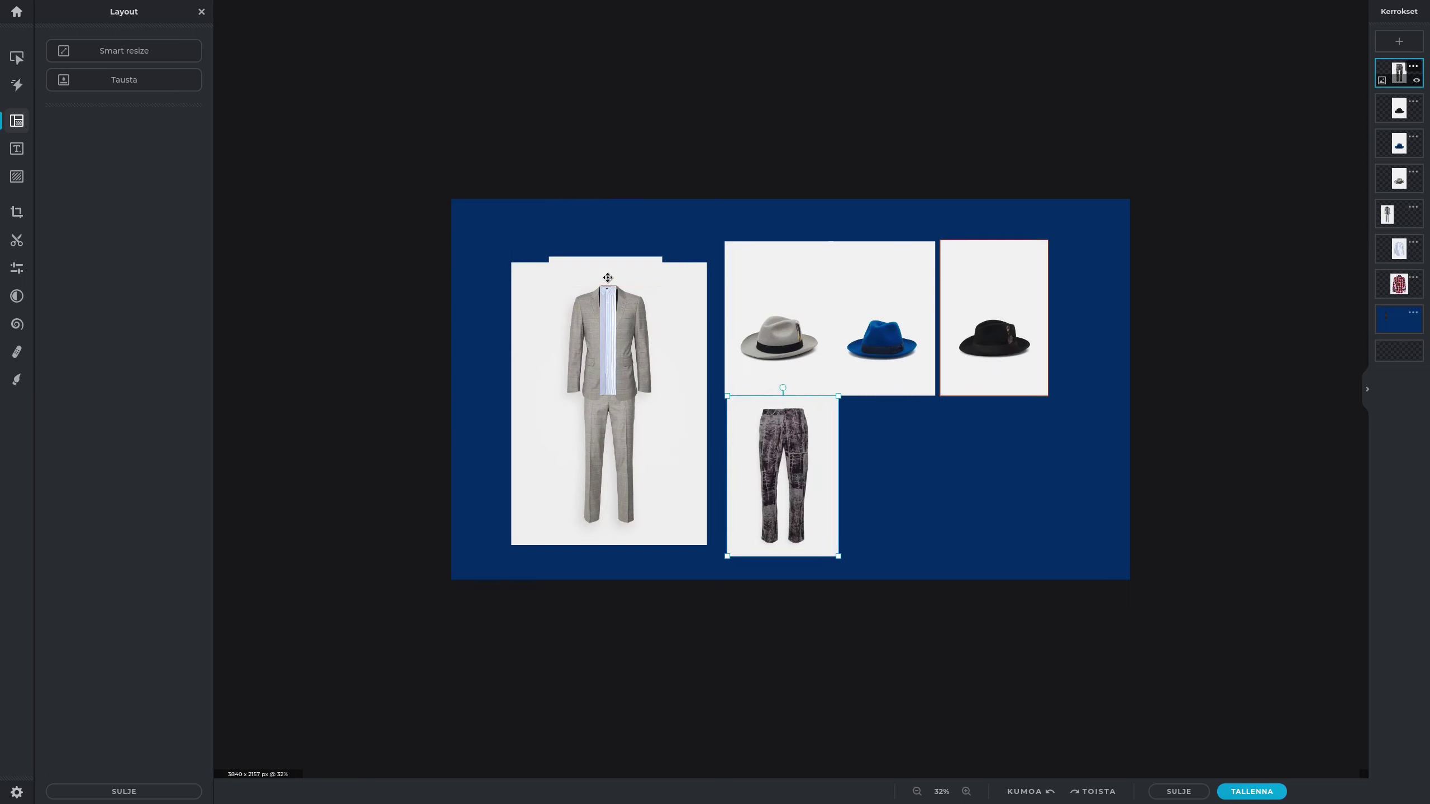
{"action": "key", "text": "ctrl+z"}
{"action": "key", "text": "ctrl+z"}
{"action": "key", "text": "ctrl+z"}
{"action": "key", "text": "ctrl+z"}
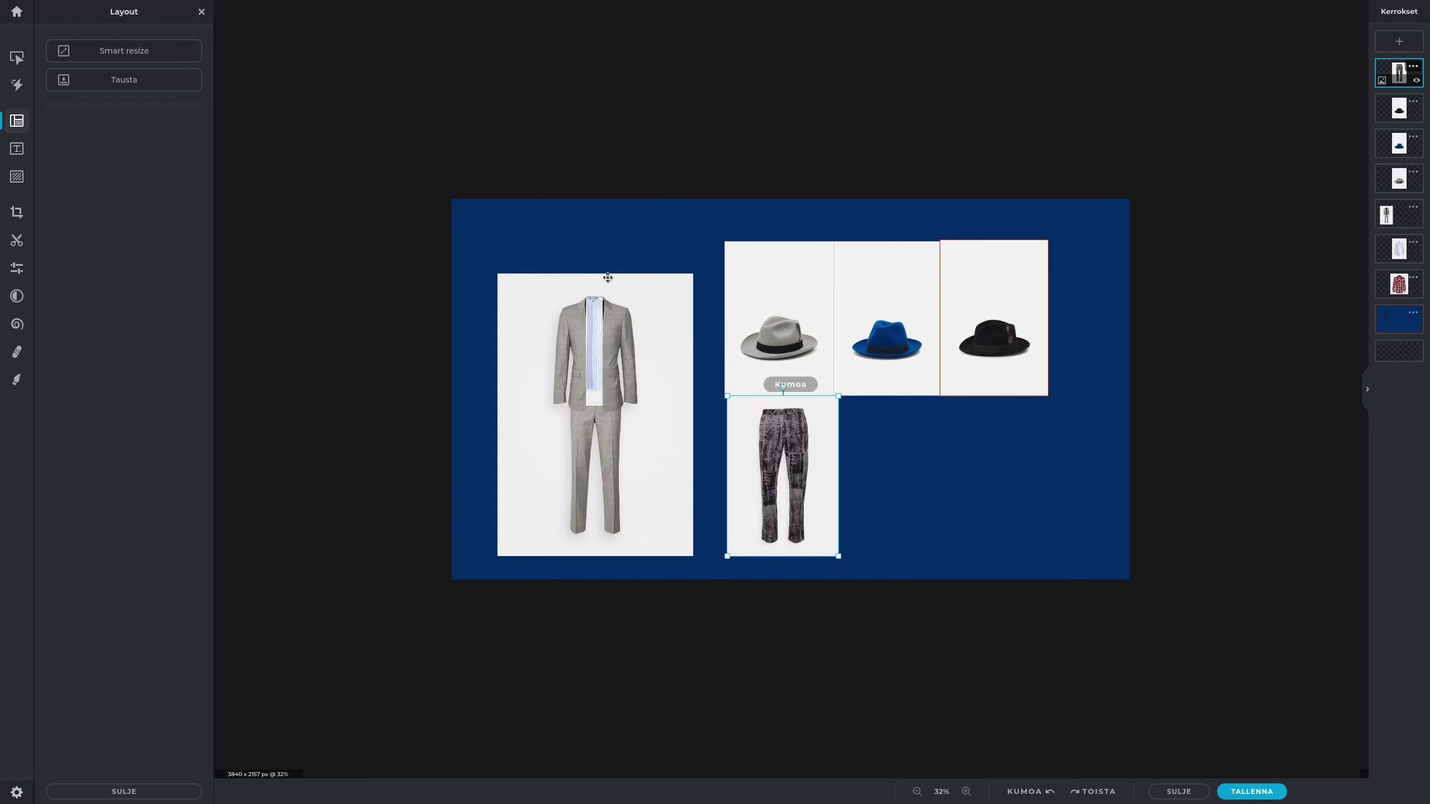
{"action": "key", "text": "ctrl+z"}
{"action": "key", "text": "ctrl+z"}
{"action": "key", "text": "ctrl+z"}
{"action": "key", "text": "ctrl+z"}
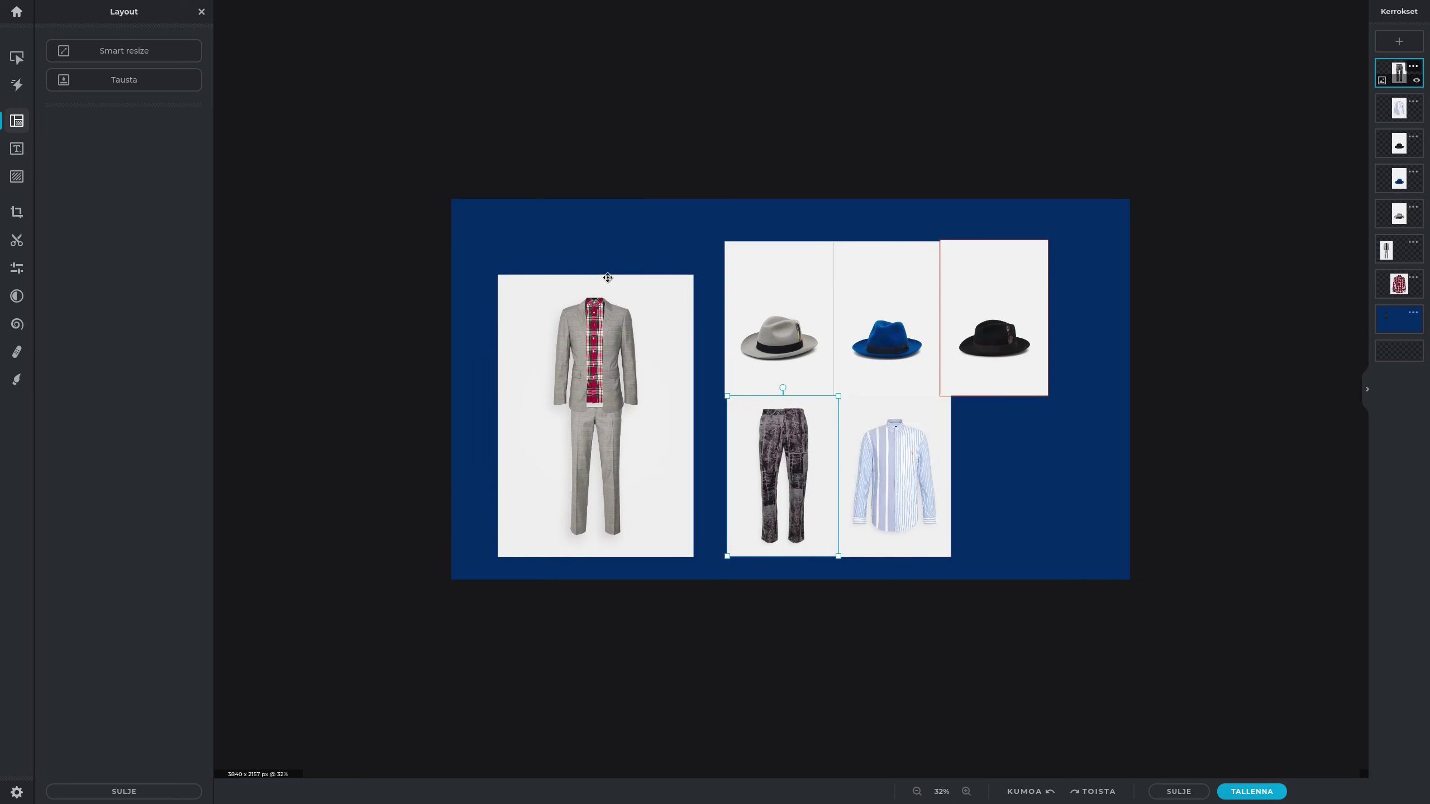
{"action": "key", "text": "ctrl+z"}
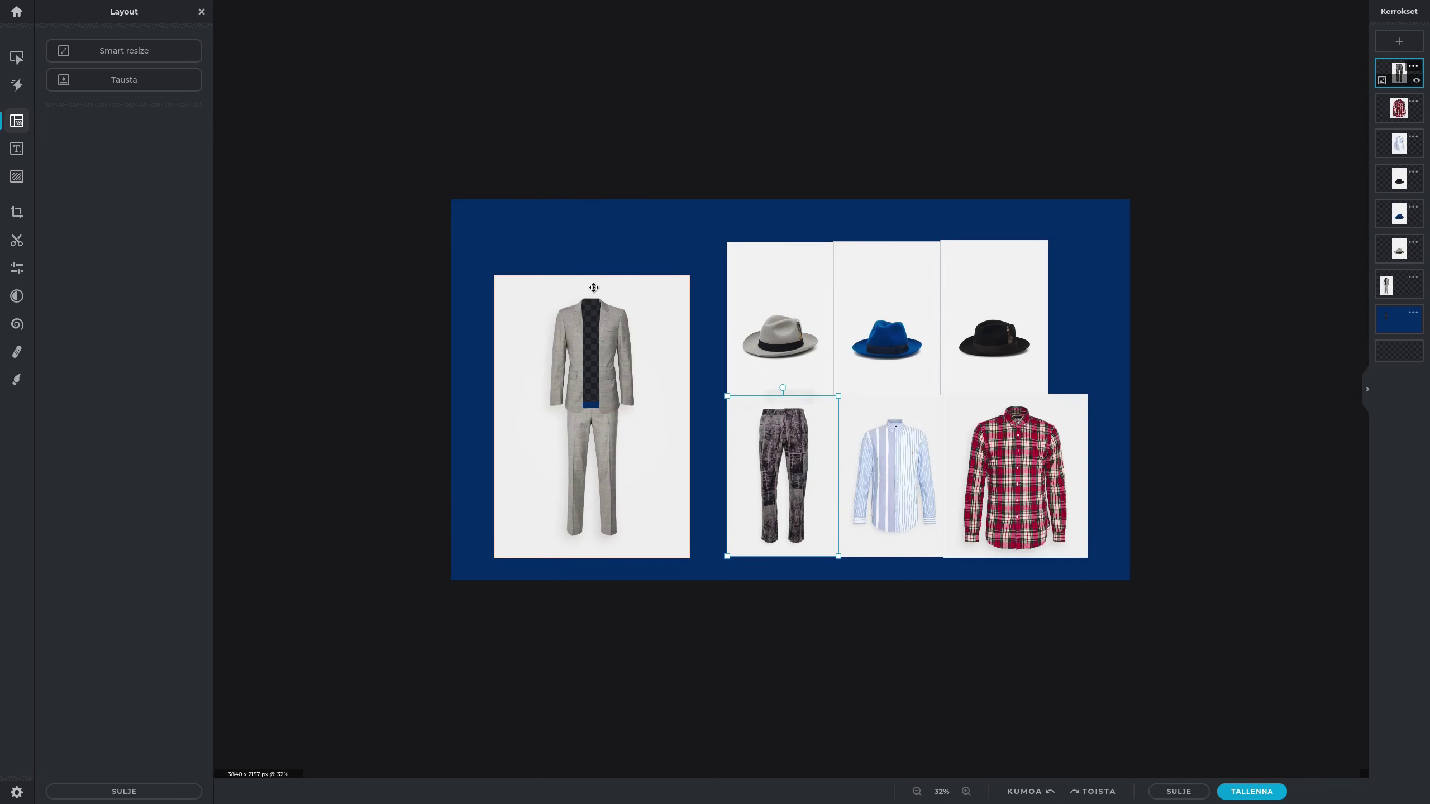
Try the grey hat above the suit, and return it to its place beside the blue hat.
{"action": "left_click_drag", "start_coordinate": [772, 321], "coordinate": [583, 223]}
{"action": "scroll", "coordinate": [692, 436], "scroll_direction": "down", "scroll_amount": 3}
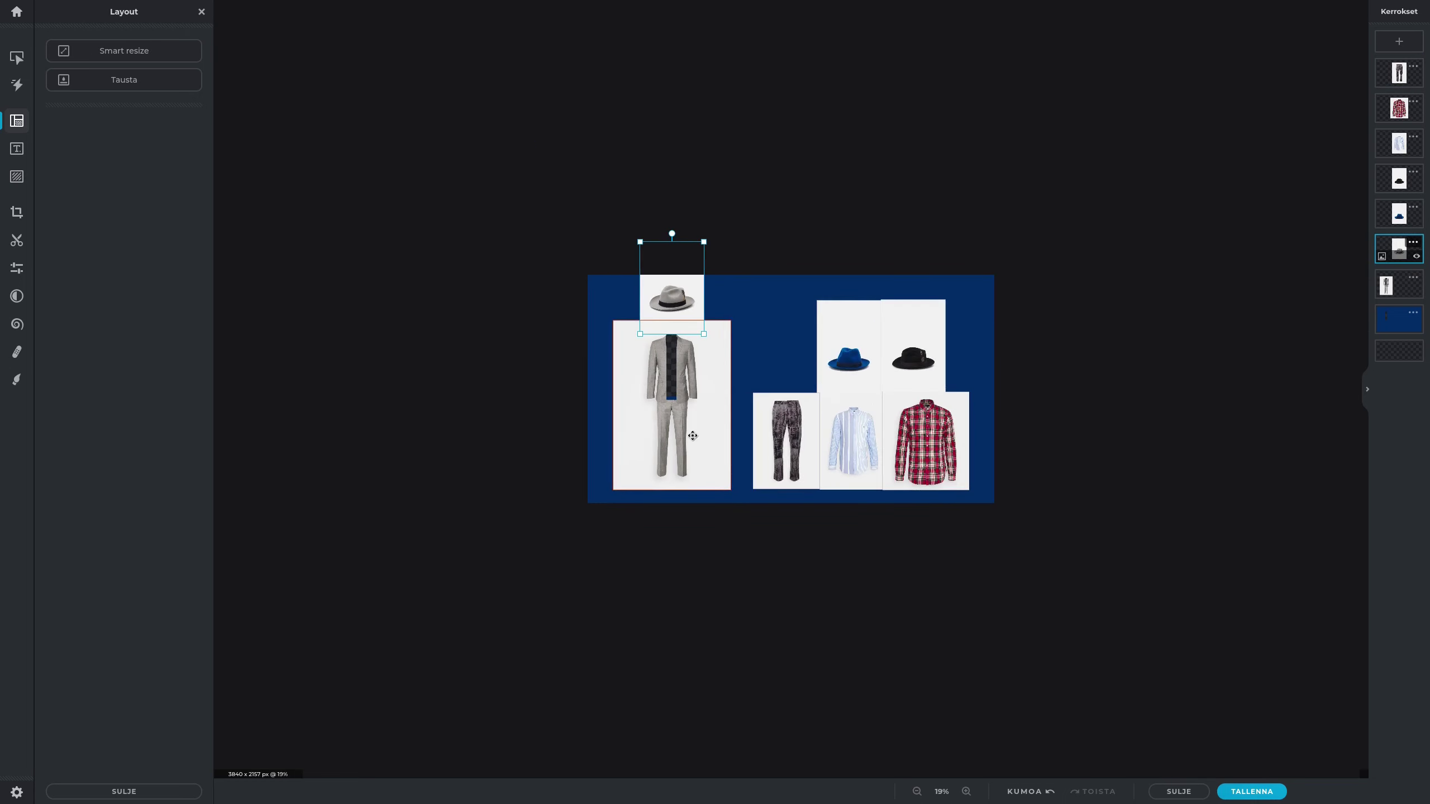
{"action": "mouse_move", "coordinate": [673, 309]}
{"action": "left_mouse_down"}
{"action": "mouse_move", "coordinate": [807, 356]}
{"action": "mouse_move", "coordinate": [719, 306]}
{"action": "mouse_move", "coordinate": [655, 299]}
{"action": "mouse_move", "coordinate": [838, 334]}
{"action": "mouse_move", "coordinate": [849, 352]}
{"action": "mouse_move", "coordinate": [664, 295]}
{"action": "left_mouse_up"}
{"action": "scroll", "coordinate": [662, 306], "scroll_direction": "up", "scroll_amount": 2}
{"action": "left_click_drag", "start_coordinate": [589, 242], "coordinate": [971, 329]}
{"action": "left_click_drag", "start_coordinate": [798, 339], "coordinate": [801, 339]}
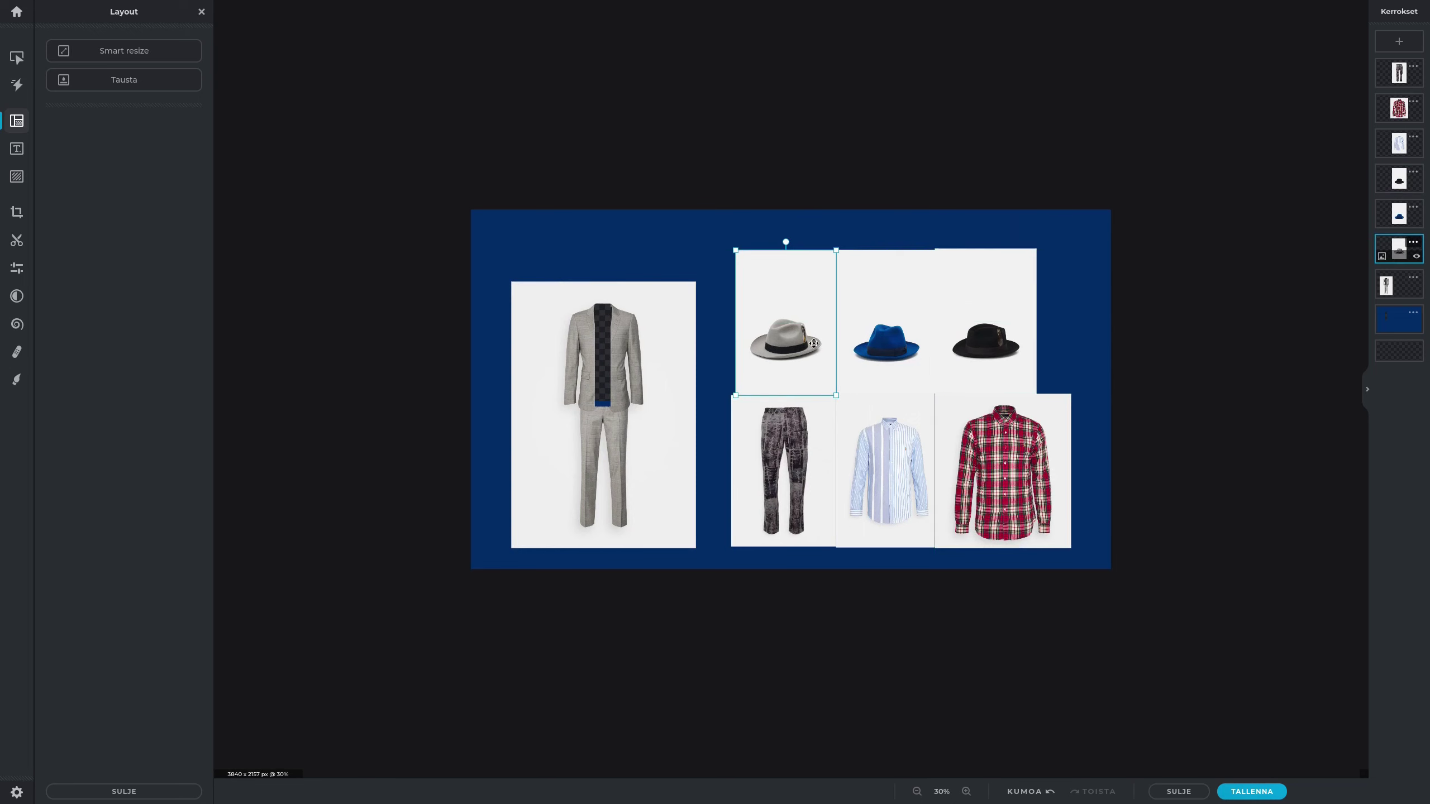
Line up the patterned trousers and striped shirt beneath the hats, and resize the plaid shirt to fit beside the striped shirt.
{"action": "left_click_drag", "start_coordinate": [792, 447], "coordinate": [795, 448]}
{"action": "left_click_drag", "start_coordinate": [883, 456], "coordinate": [882, 453]}
{"action": "left_click", "coordinate": [980, 451]}
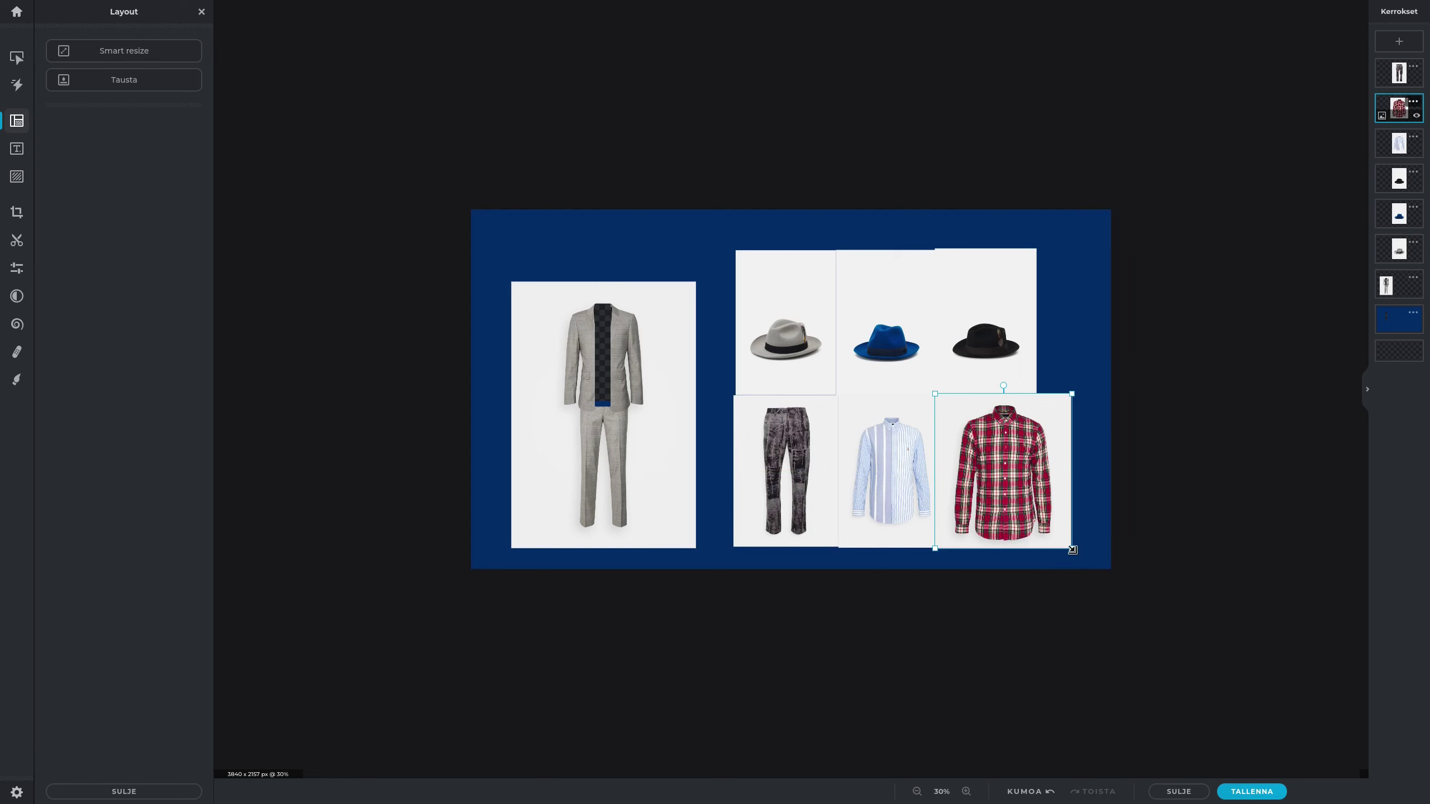
{"action": "left_click_drag", "start_coordinate": [1071, 549], "coordinate": [1053, 544]}
{"action": "left_click_drag", "start_coordinate": [995, 454], "coordinate": [997, 473]}
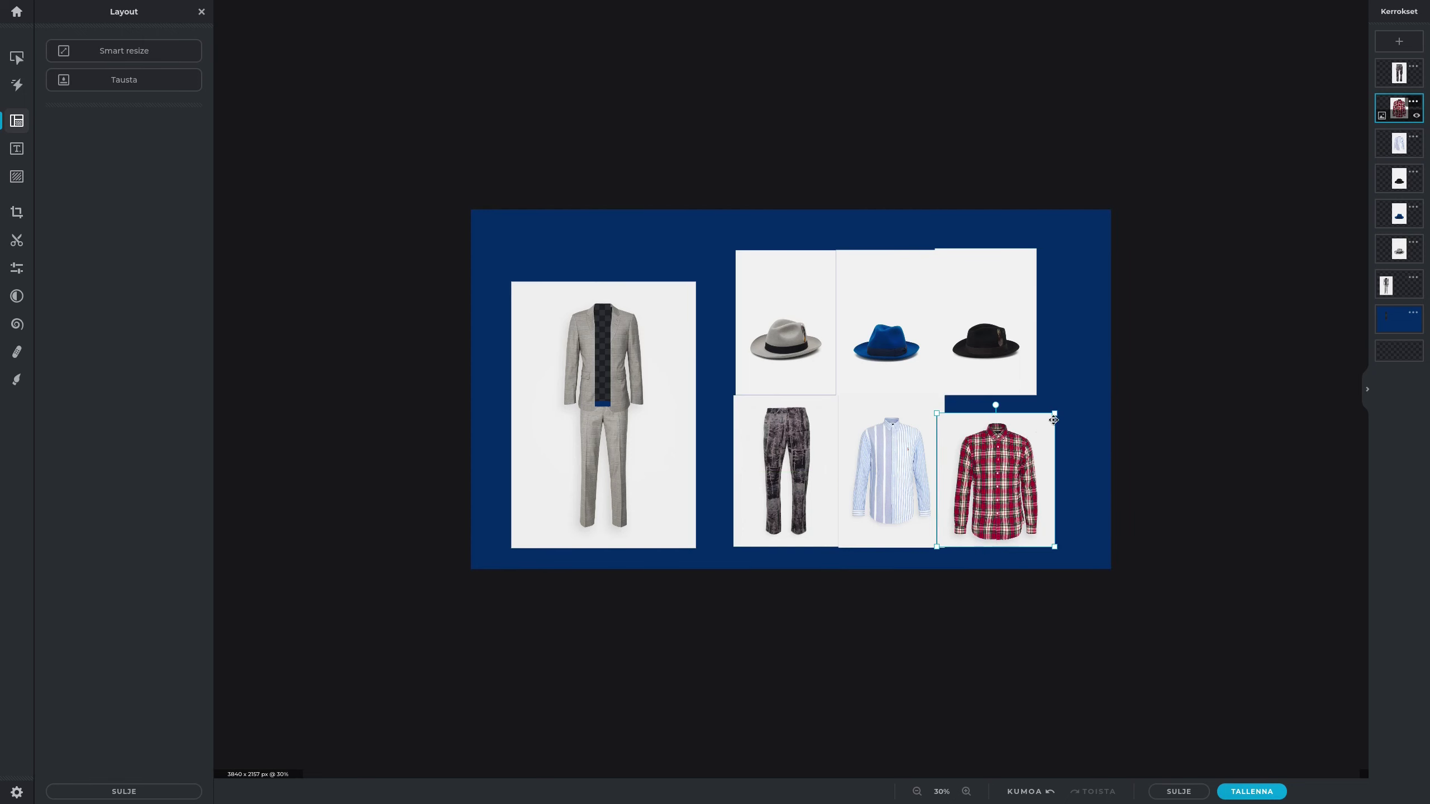
{"action": "mouse_move", "coordinate": [1054, 416]}
{"action": "left_mouse_down"}
{"action": "mouse_move", "coordinate": [1071, 397]}
{"action": "mouse_move", "coordinate": [1037, 411]}
{"action": "left_mouse_up"}
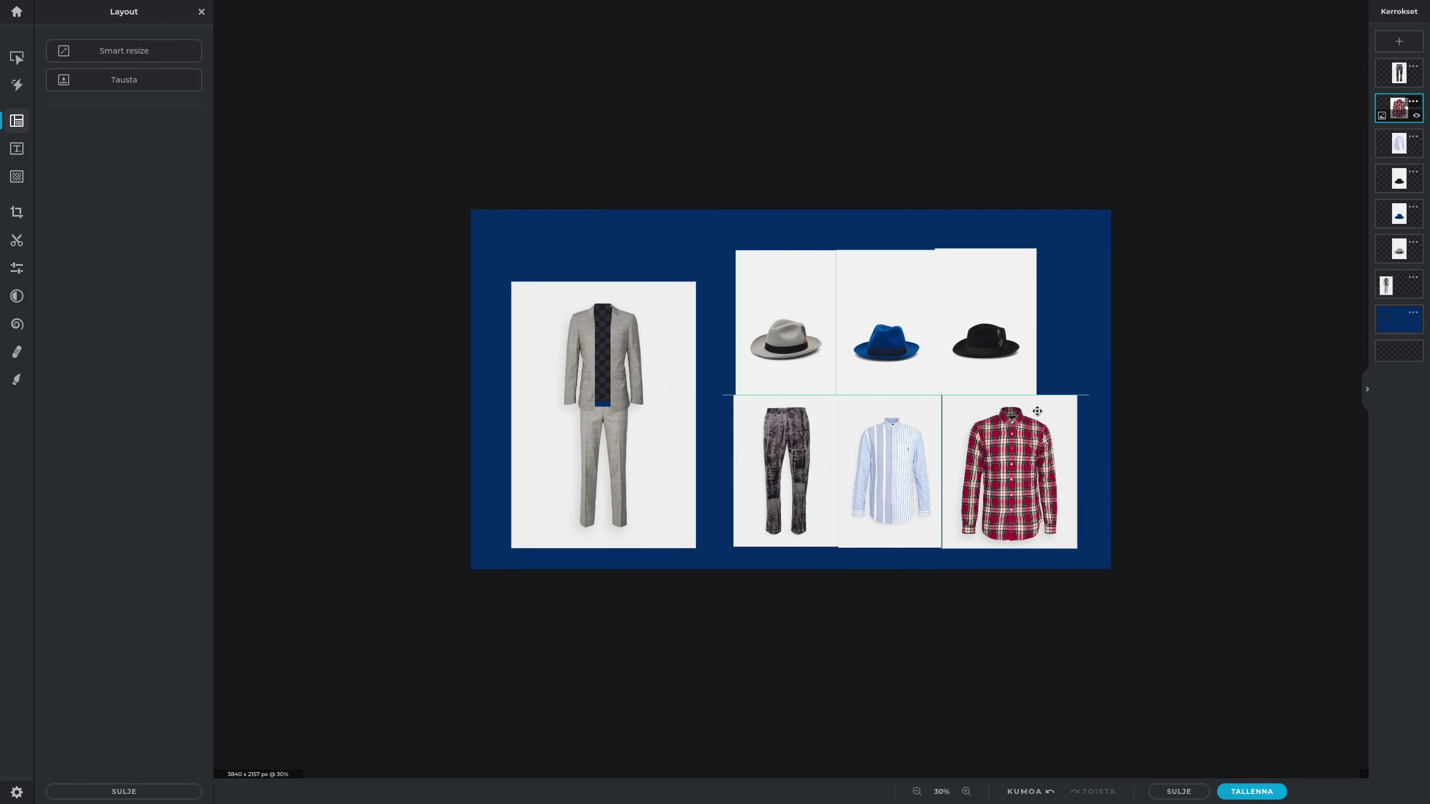
Undo the last change and move the suit slightly up and to the right on the blue background.
{"action": "left_click", "coordinate": [609, 339]}
{"action": "scroll", "coordinate": [609, 339], "scroll_direction": "up", "scroll_amount": 3}
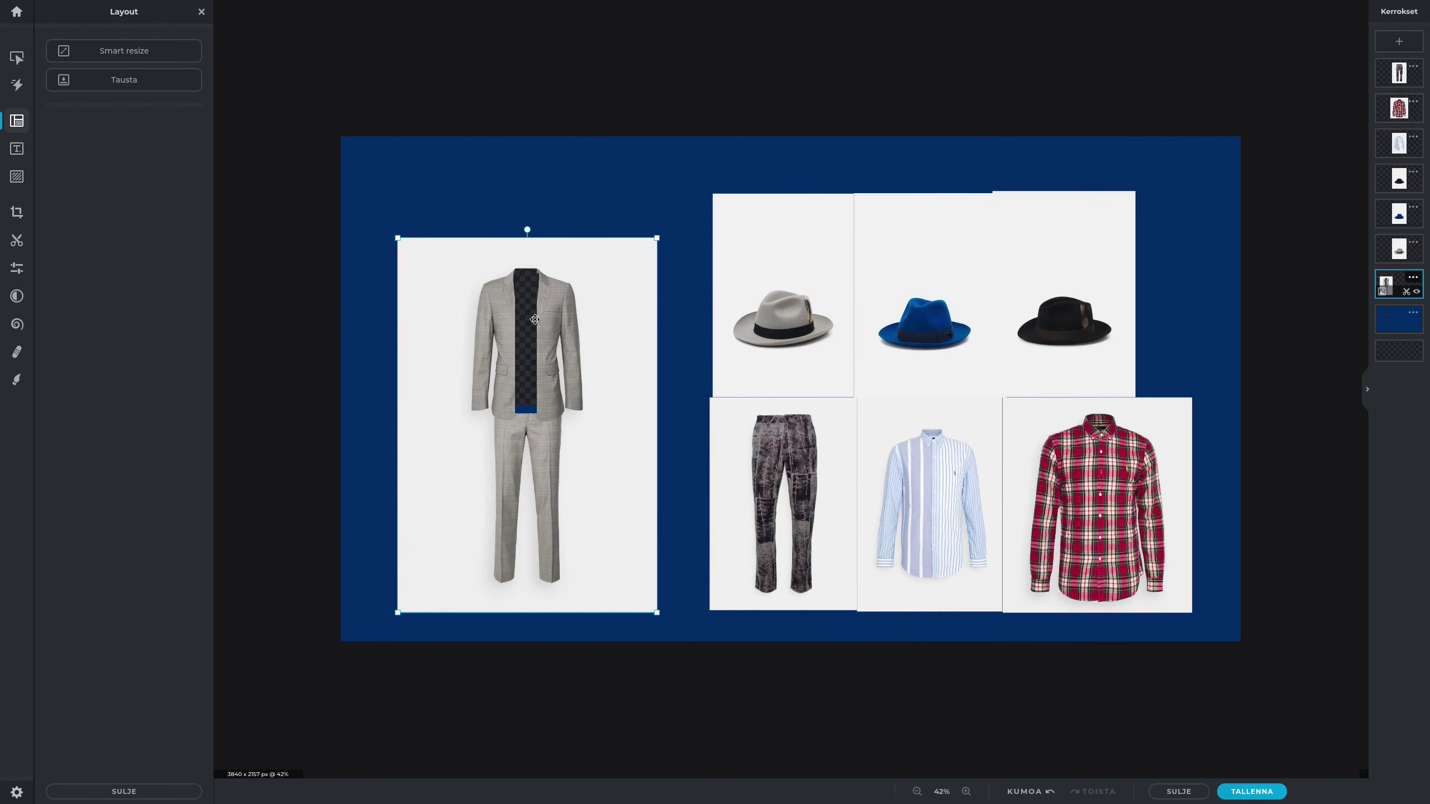
{"action": "key", "text": "ctrl+z"}
{"action": "scroll", "coordinate": [506, 308], "scroll_direction": "down", "scroll_amount": 3}
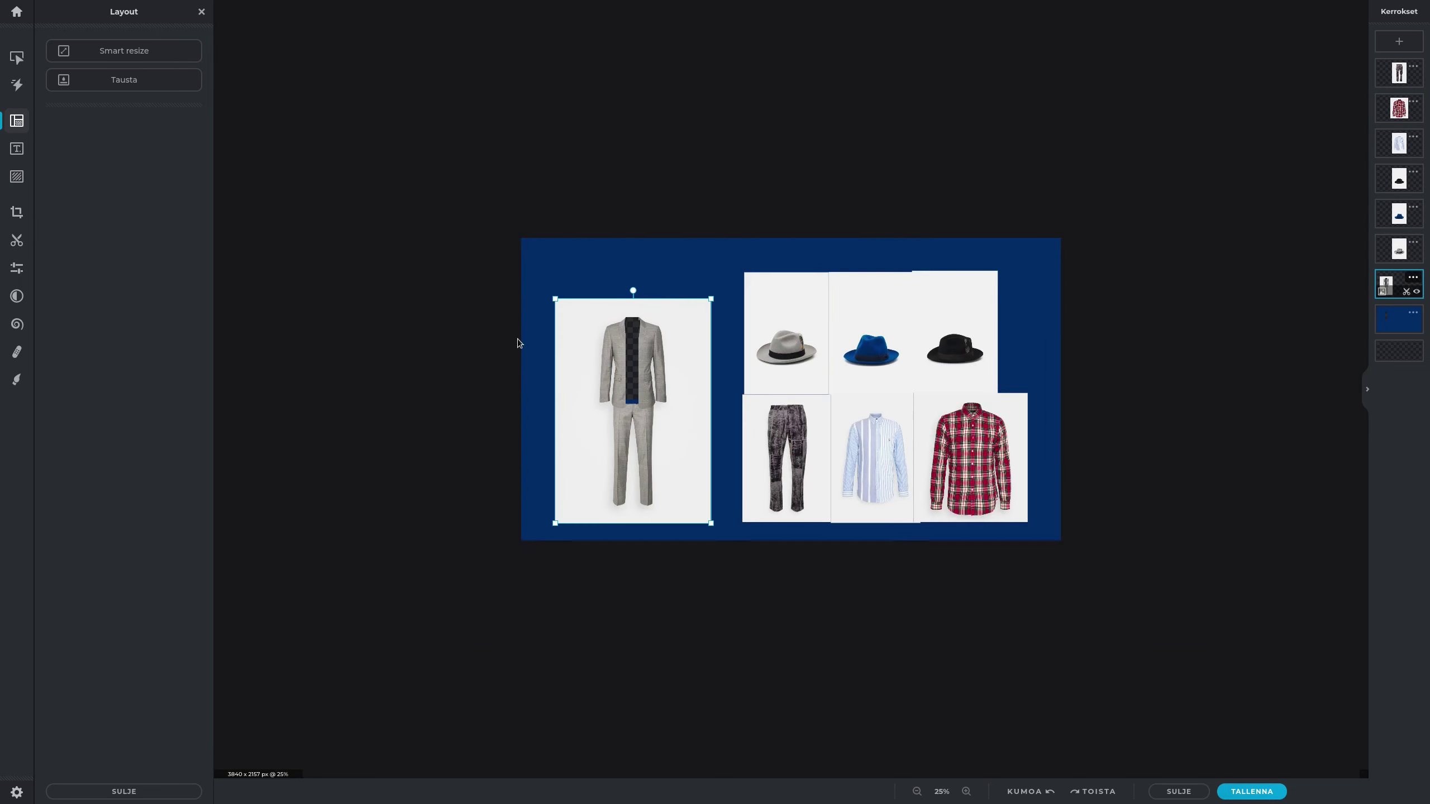
{"action": "left_click_drag", "start_coordinate": [628, 379], "coordinate": [640, 358]}
Start a filled rectangle shape and sample its fill colour from the suit jacket and from the grey hat.
{"action": "scroll", "coordinate": [625, 332], "scroll_direction": "up", "scroll_amount": 2}
{"action": "scroll", "coordinate": [520, 273], "scroll_direction": "up", "scroll_amount": 3}
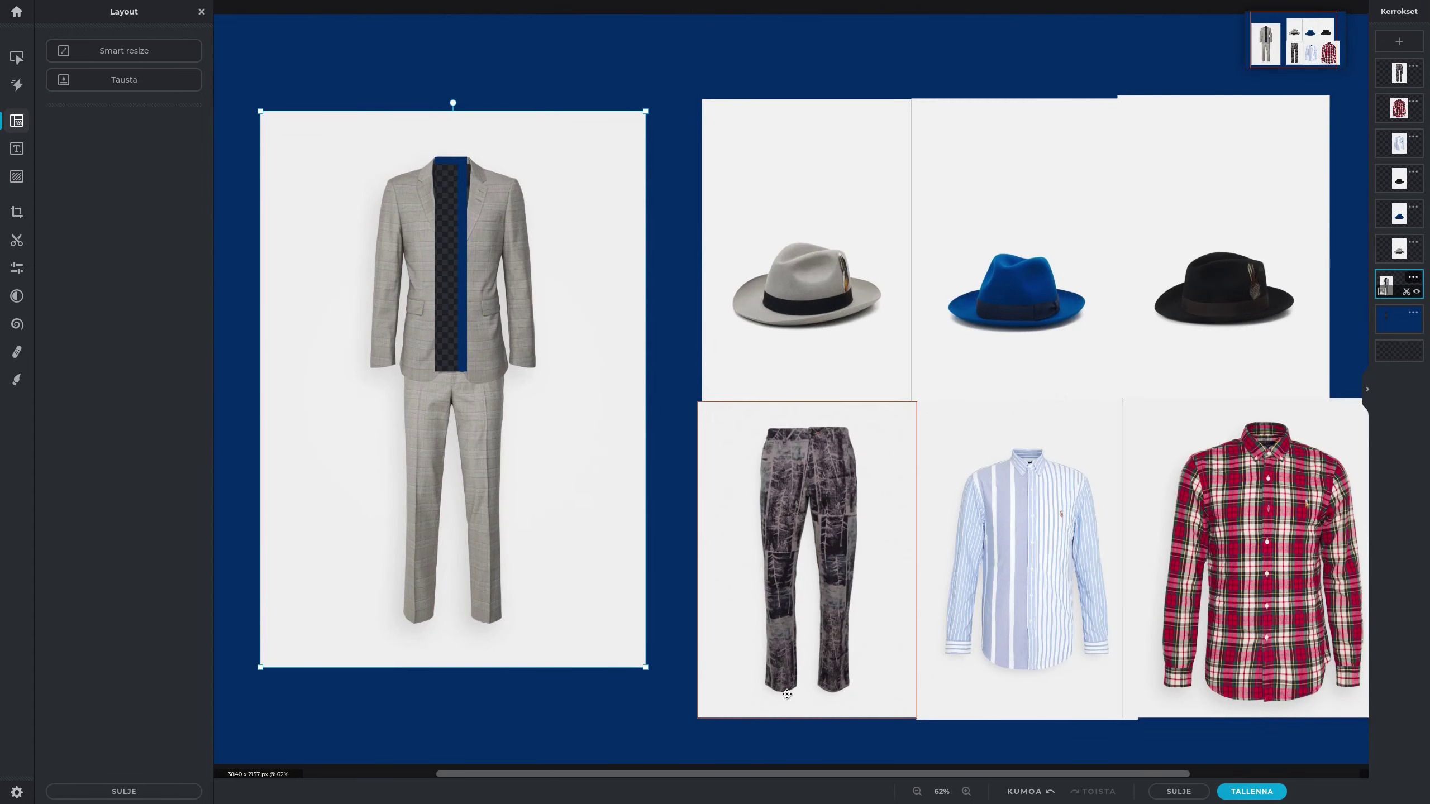
{"action": "left_click_drag", "start_coordinate": [769, 774], "coordinate": [696, 777]}
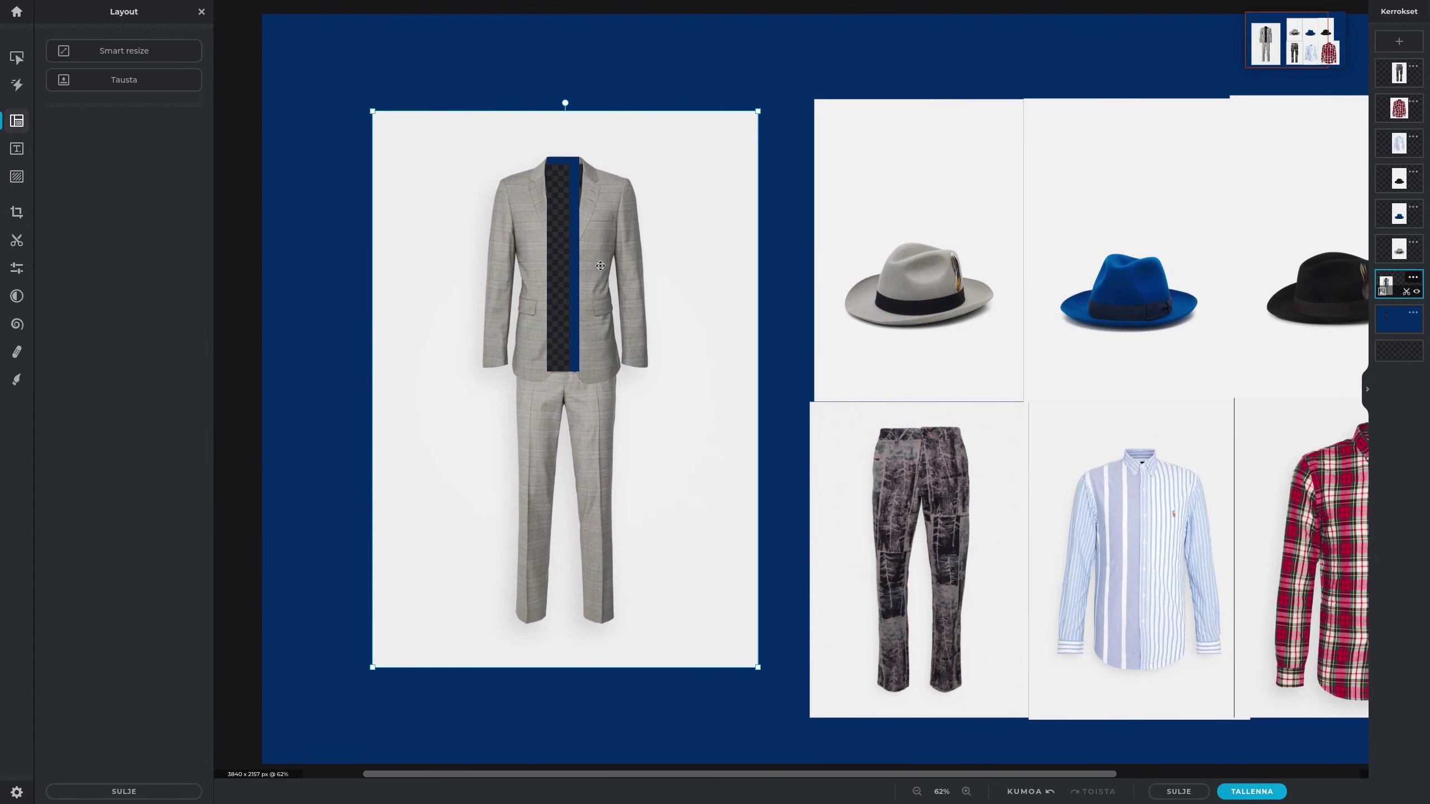
{"action": "scroll", "coordinate": [551, 163], "scroll_direction": "up", "scroll_amount": 2}
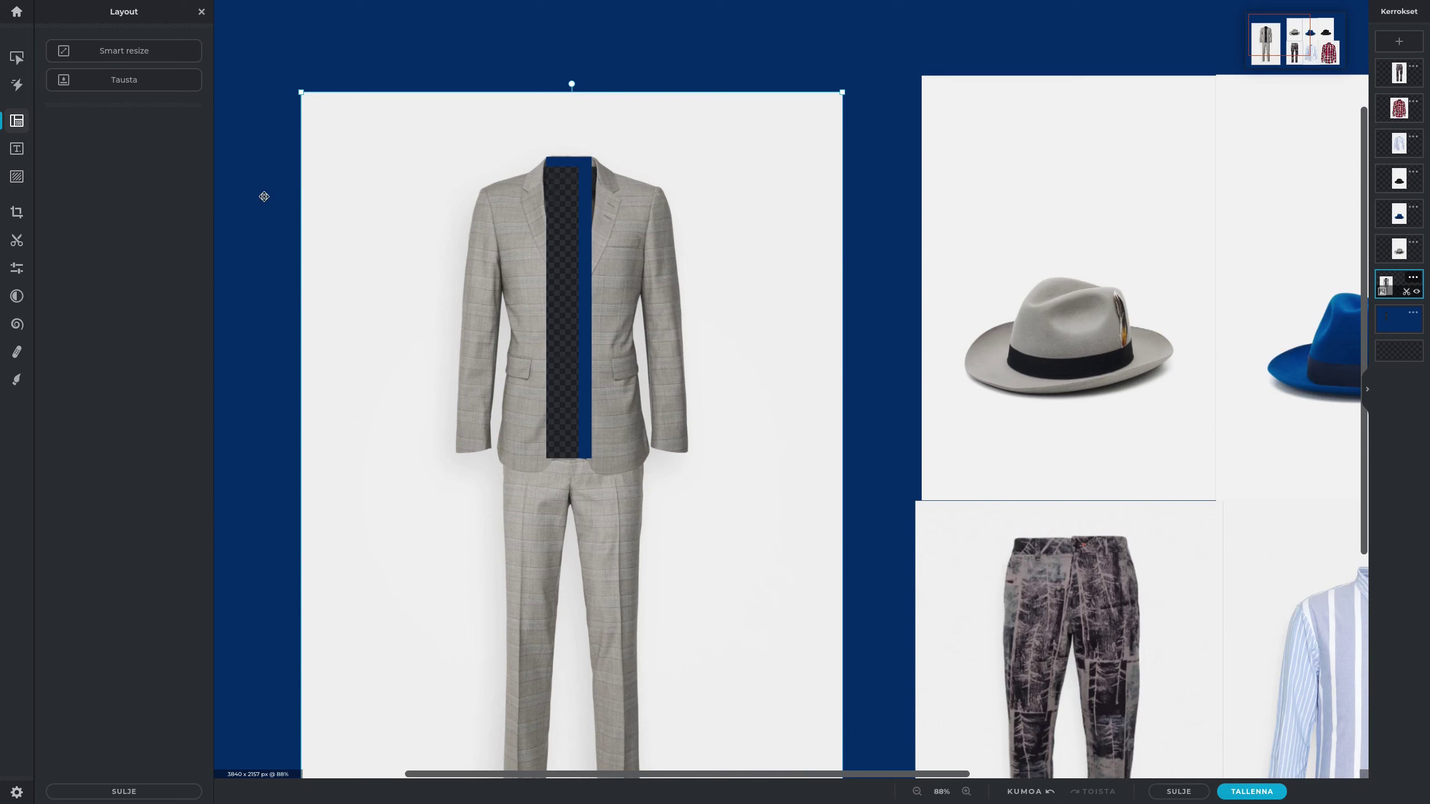
{"action": "left_click", "coordinate": [17, 380]}
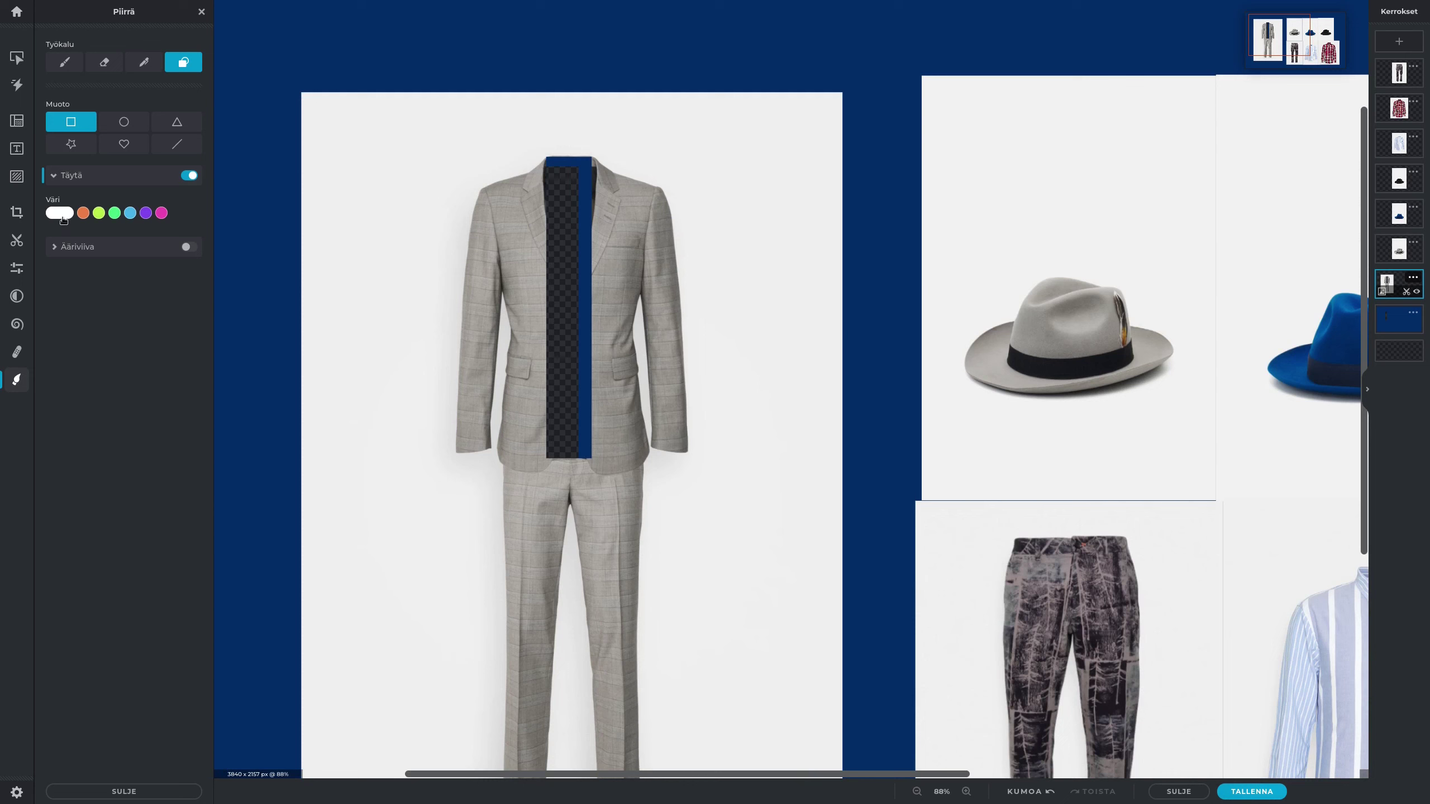
{"action": "left_click", "coordinate": [63, 217]}
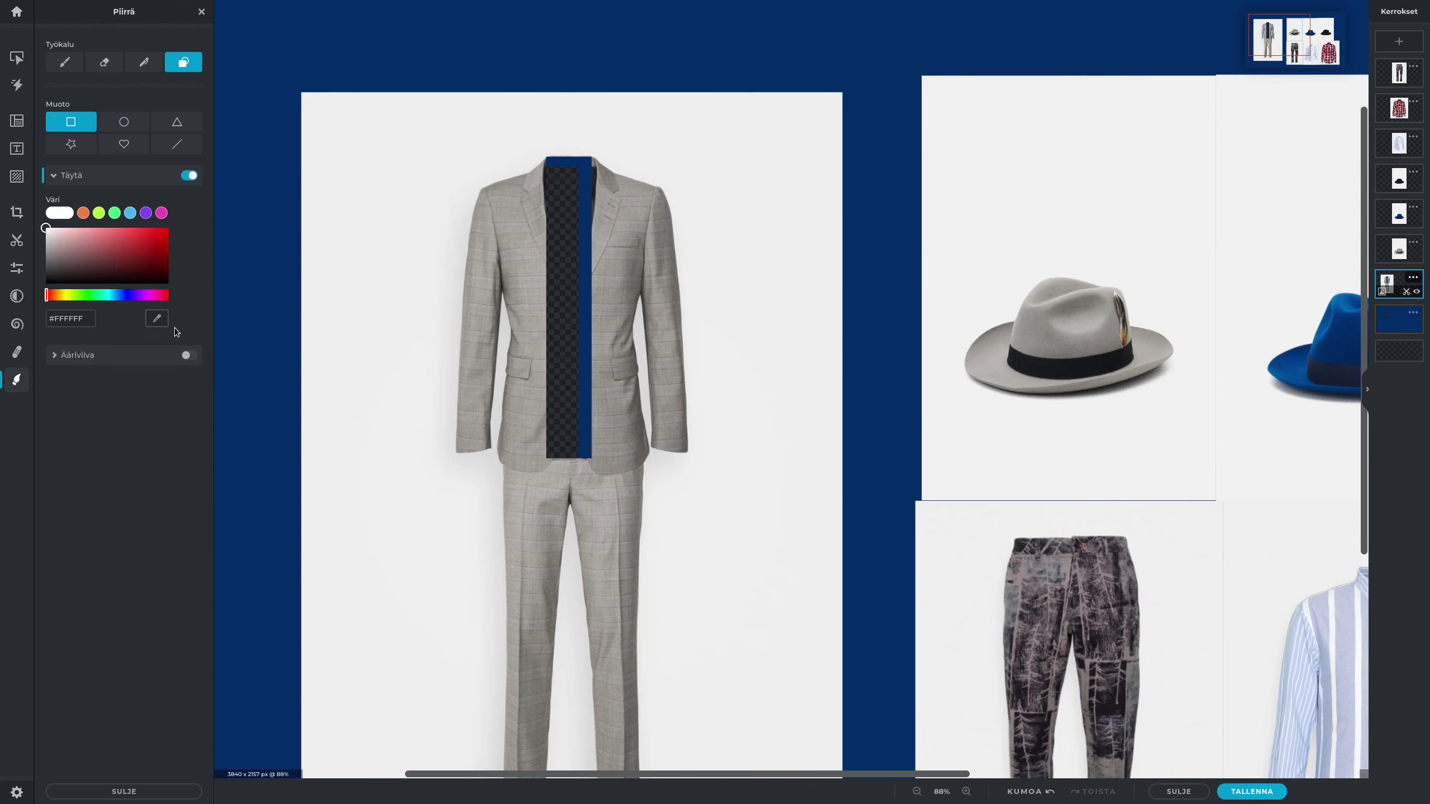
{"action": "left_click", "coordinate": [484, 228]}
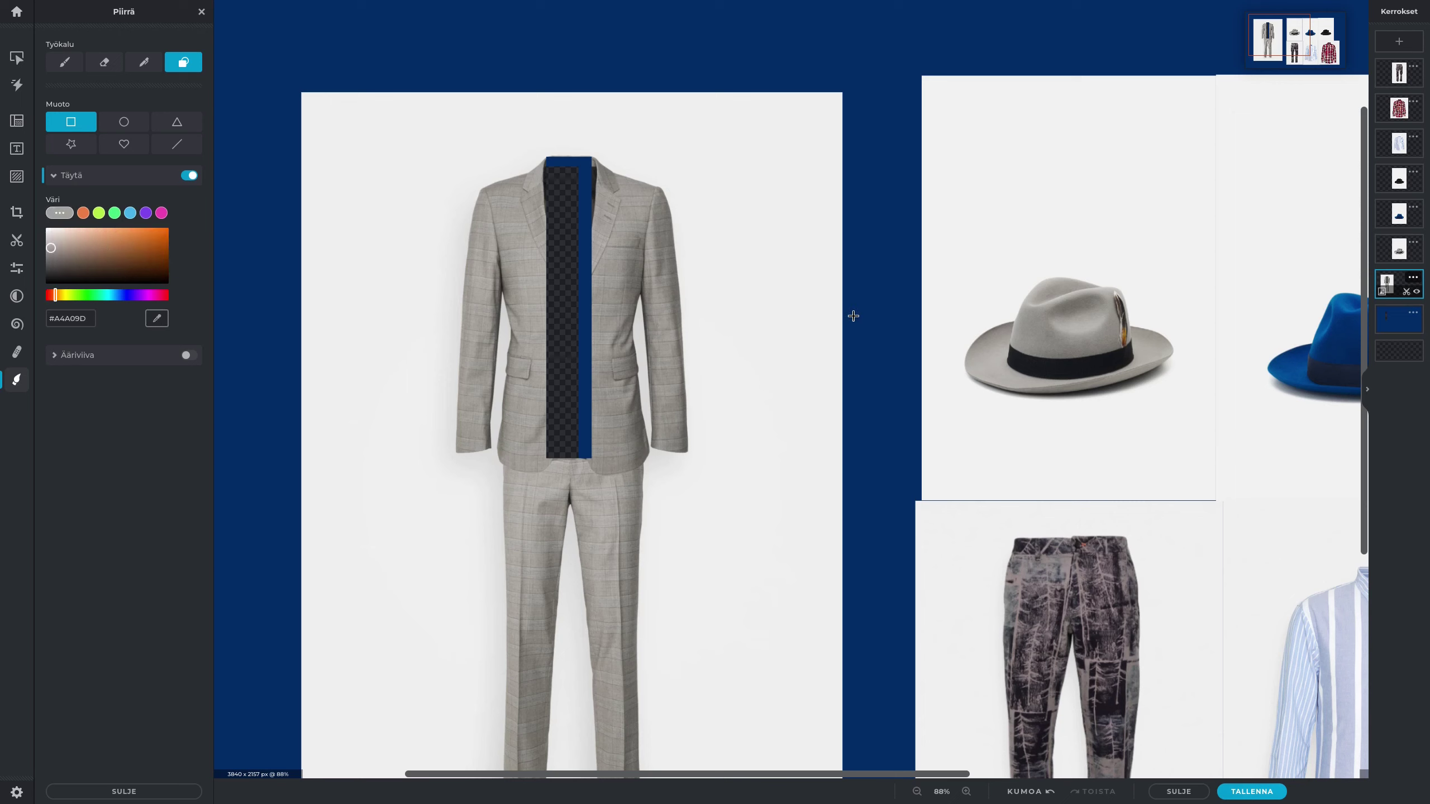
{"action": "left_click", "coordinate": [1056, 315]}
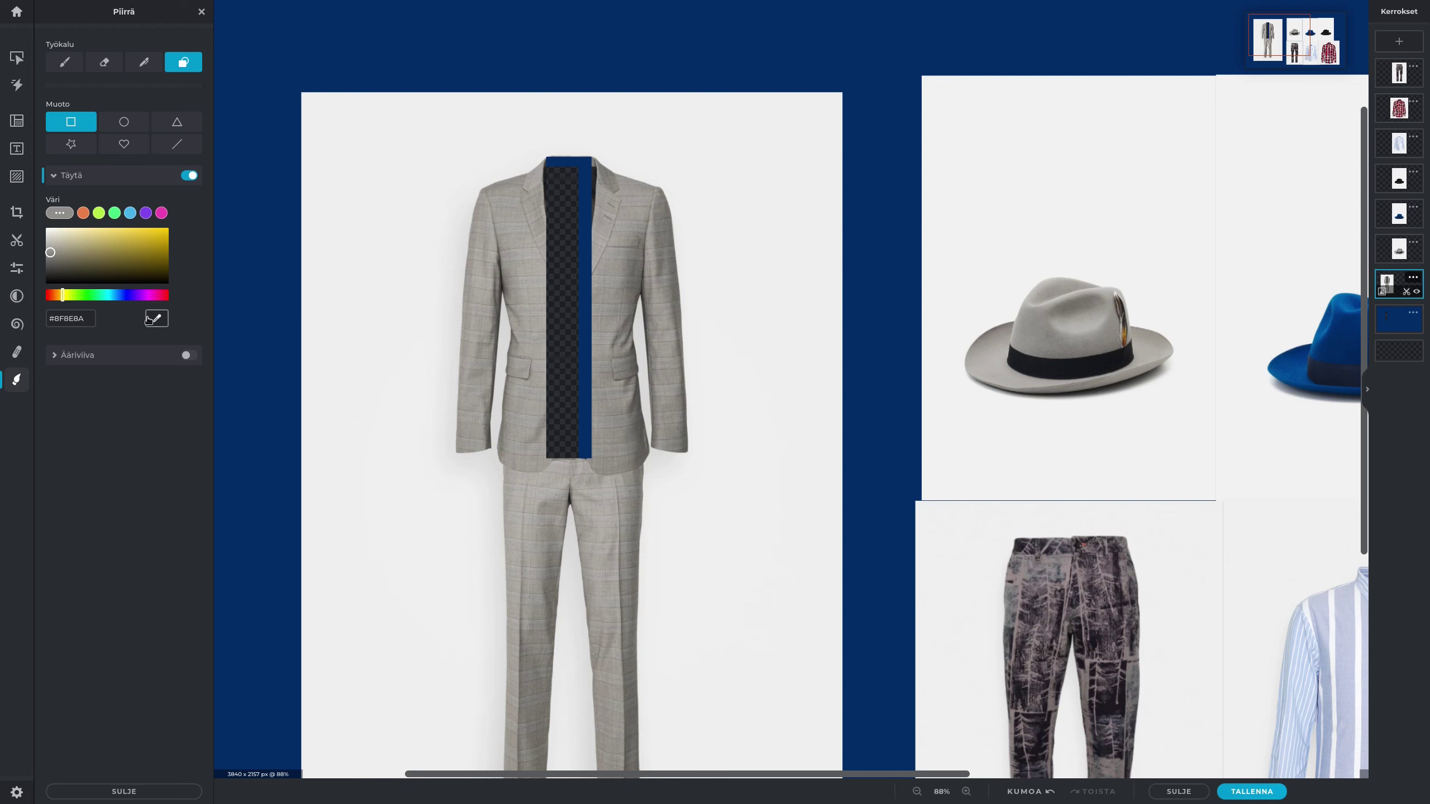
Sample the fill colour from the black hat and replace it with #D4CDDB sampled from the patterned trousers.
{"action": "key", "text": "ctrl+0"}
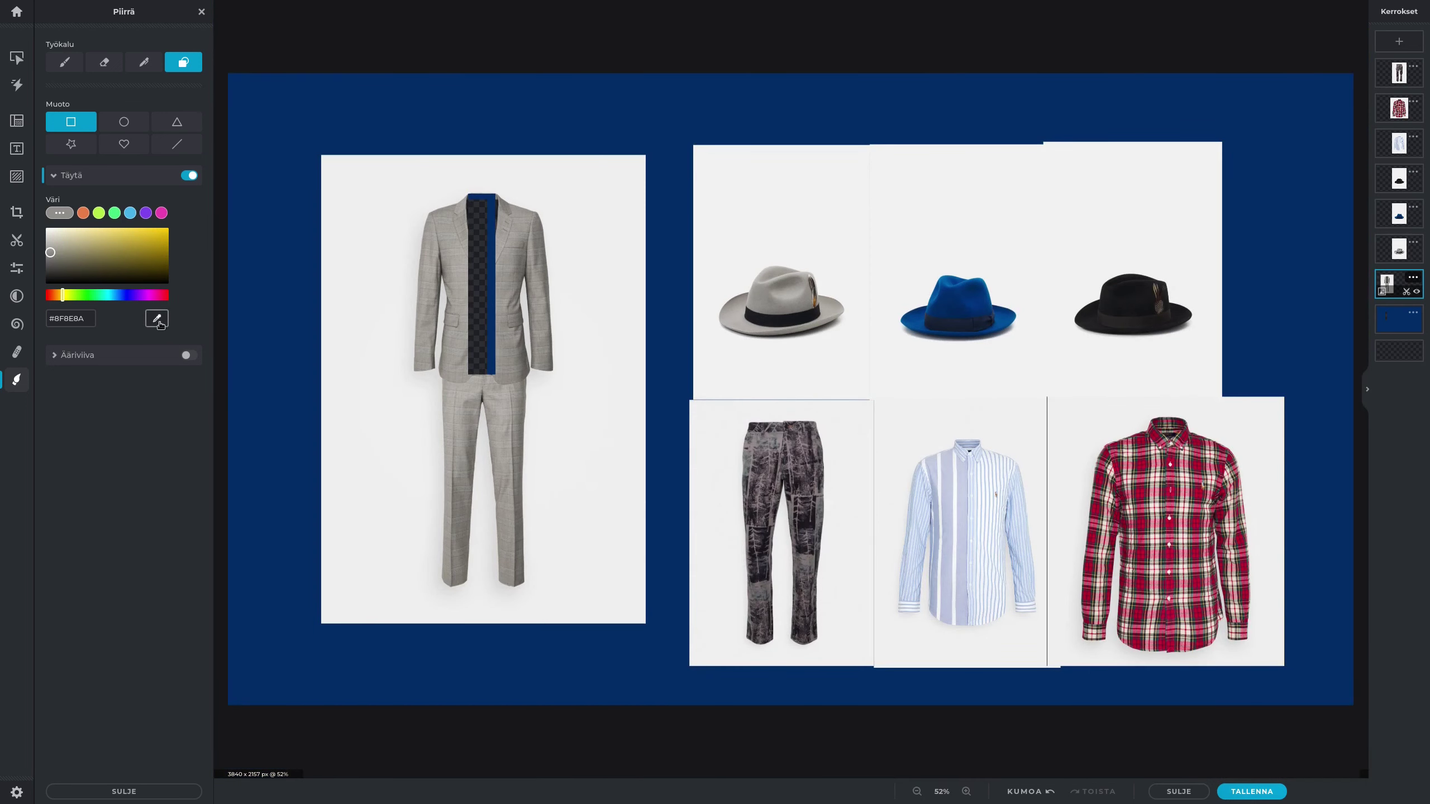
{"action": "left_click", "coordinate": [1142, 282]}
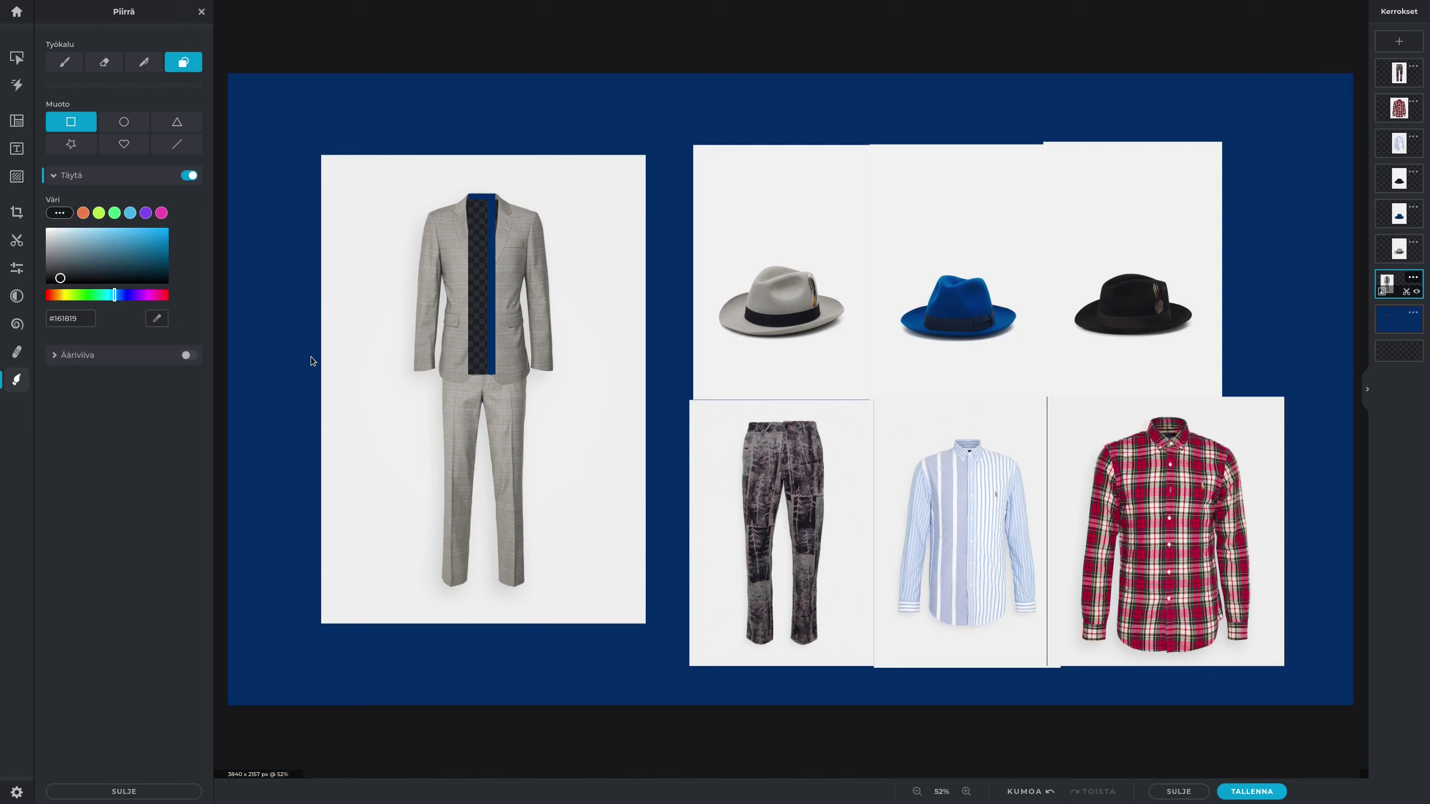
{"action": "left_click", "coordinate": [157, 318]}
{"action": "left_click", "coordinate": [783, 514]}
{"action": "left_click", "coordinate": [78, 261]}
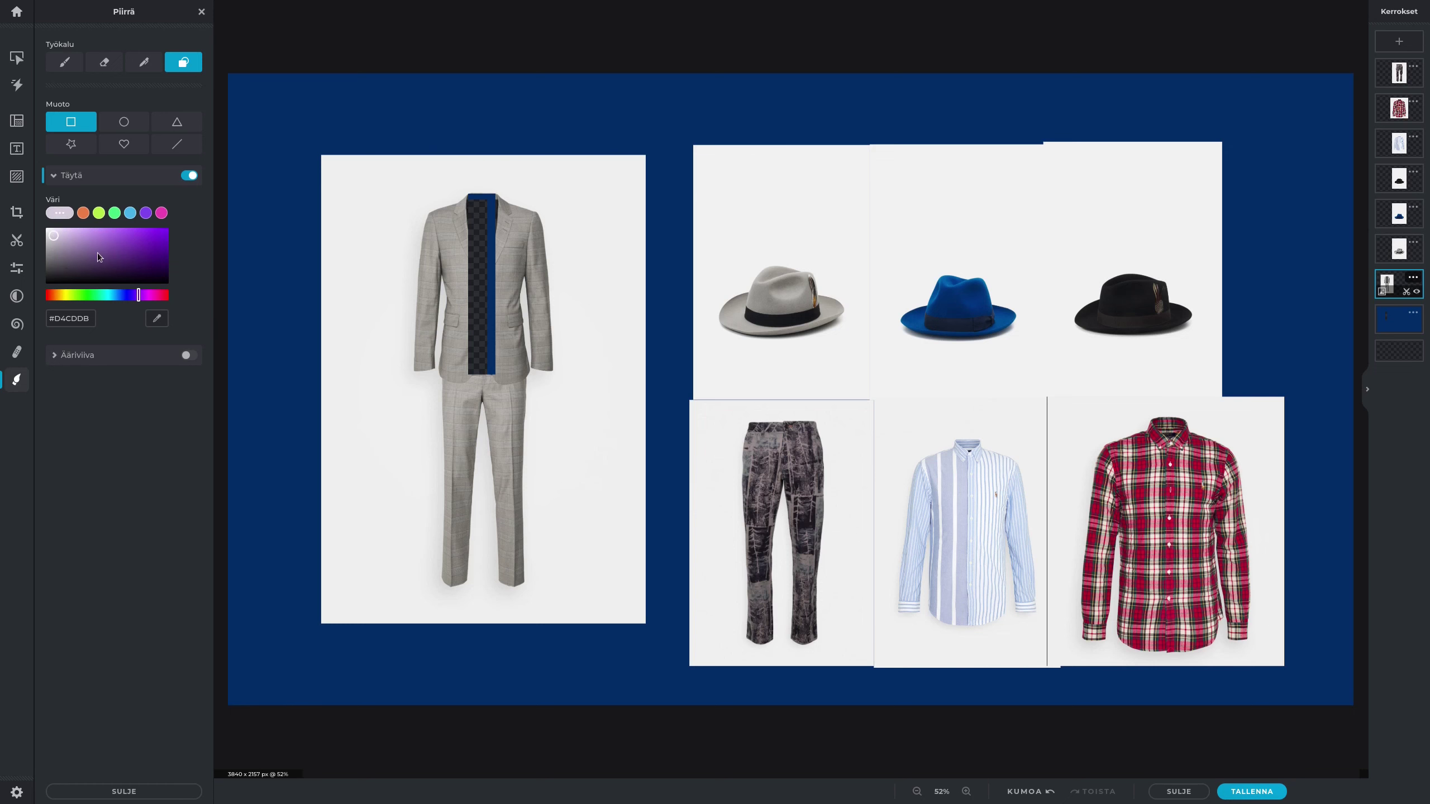
{"action": "scroll", "coordinate": [473, 347], "scroll_direction": "up", "scroll_amount": 3}
{"action": "scroll", "coordinate": [424, 276], "scroll_direction": "down", "scroll_amount": 5}
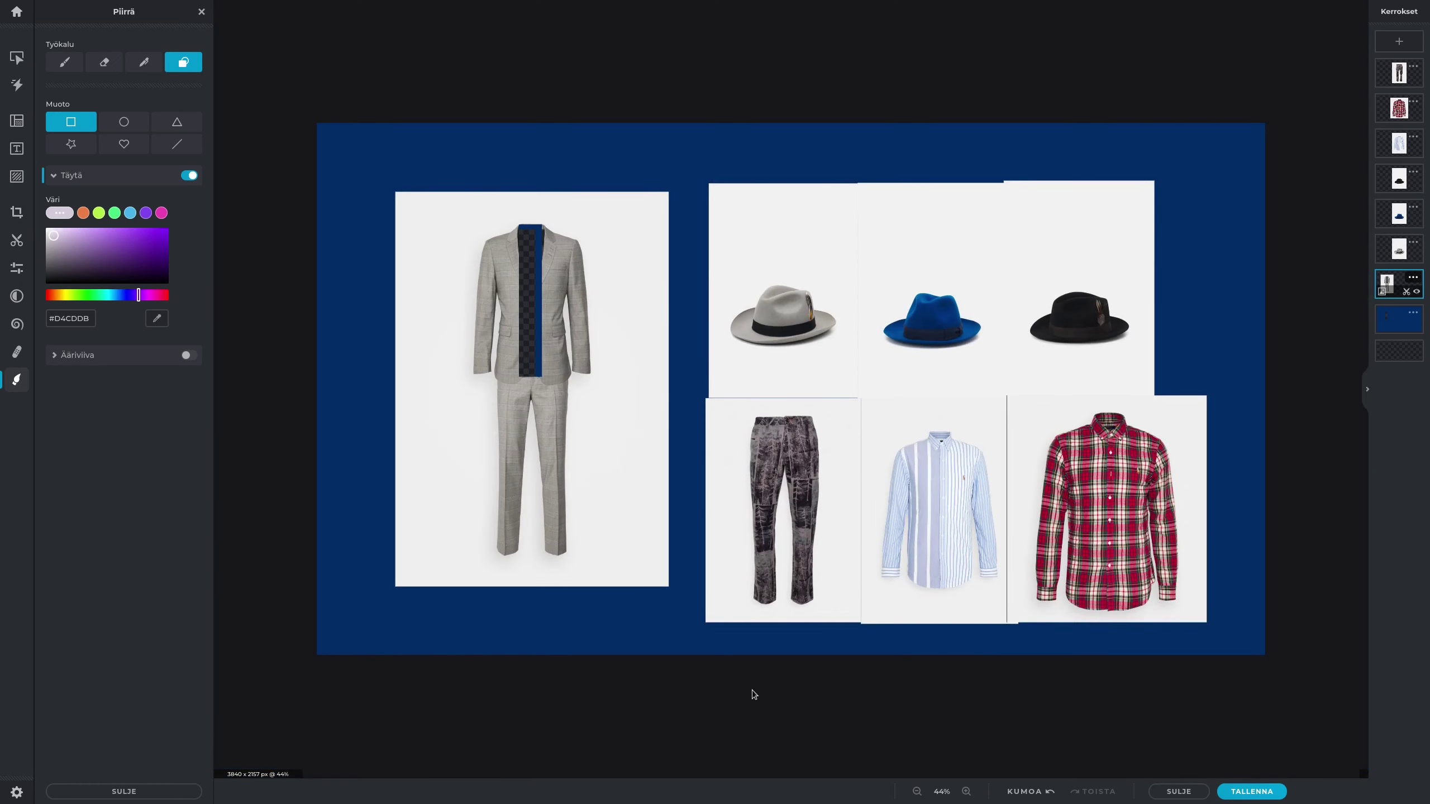
{"action": "scroll", "coordinate": [732, 654], "scroll_direction": "up", "scroll_amount": 2}
{"action": "left_click_drag", "start_coordinate": [753, 772], "coordinate": [685, 750]}
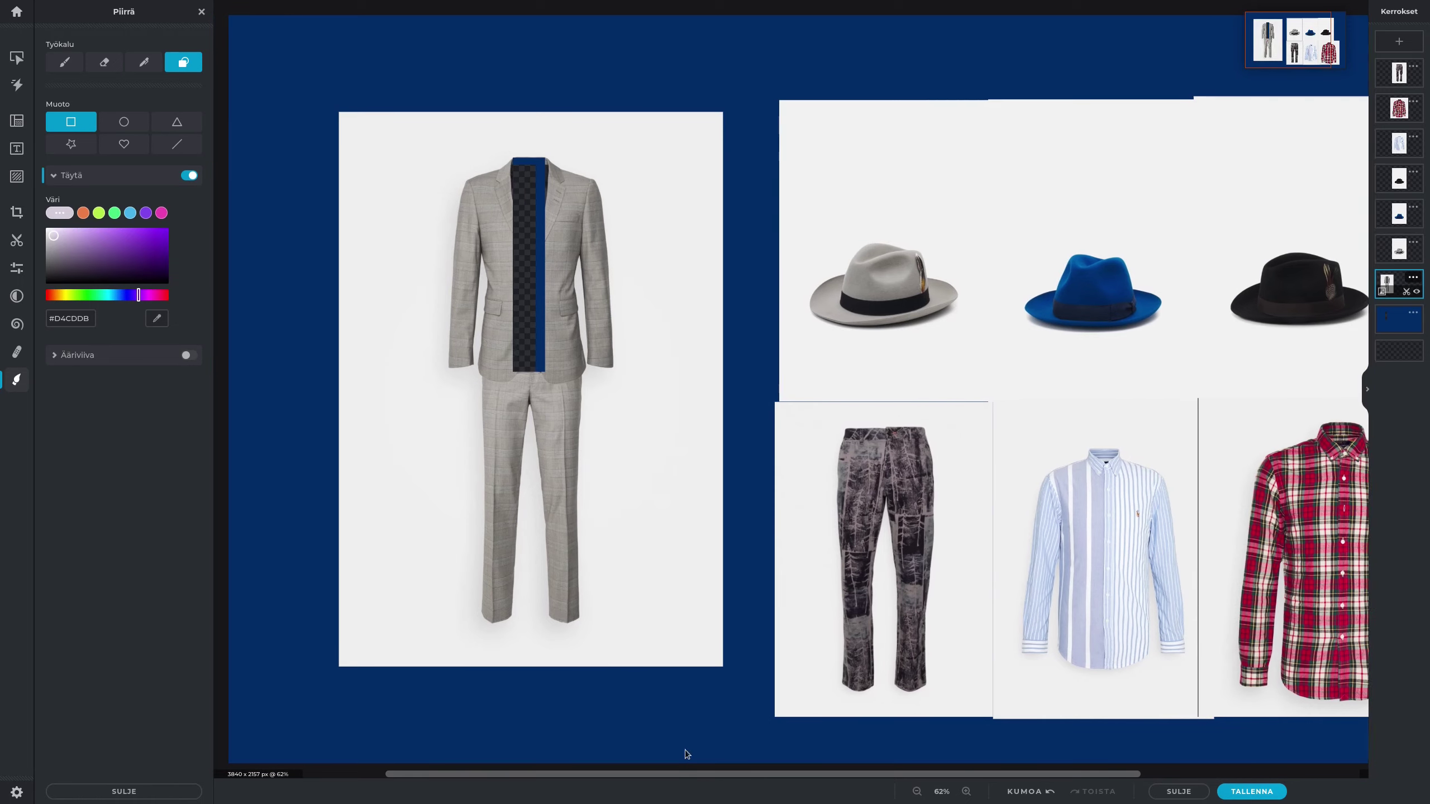
{"action": "scroll", "coordinate": [509, 282], "scroll_direction": "up", "scroll_amount": 2}
{"action": "scroll", "coordinate": [525, 221], "scroll_direction": "down", "scroll_amount": 3}
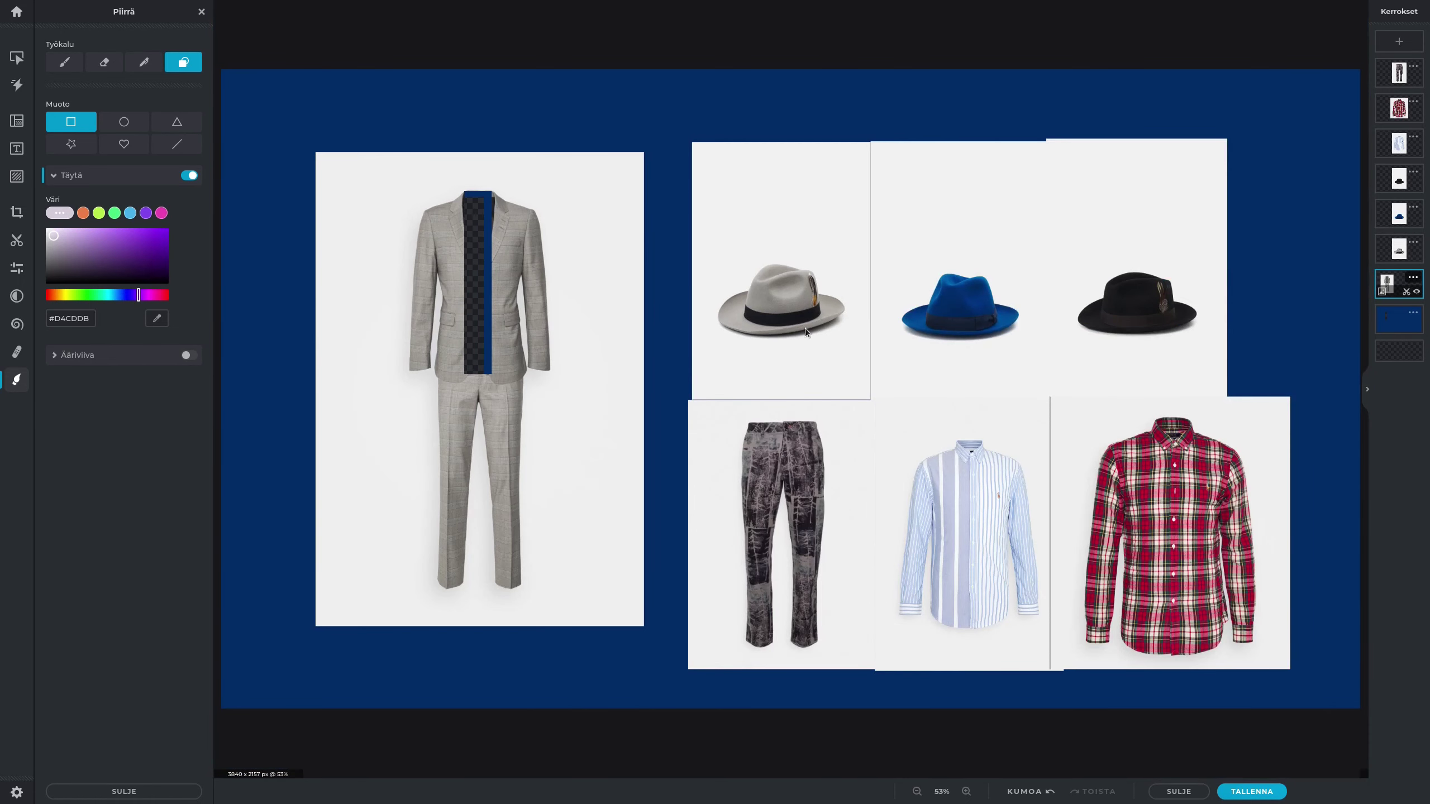
Nudge the grey hat slightly to the right above the patterned trousers.
{"action": "left_click", "coordinate": [17, 148]}
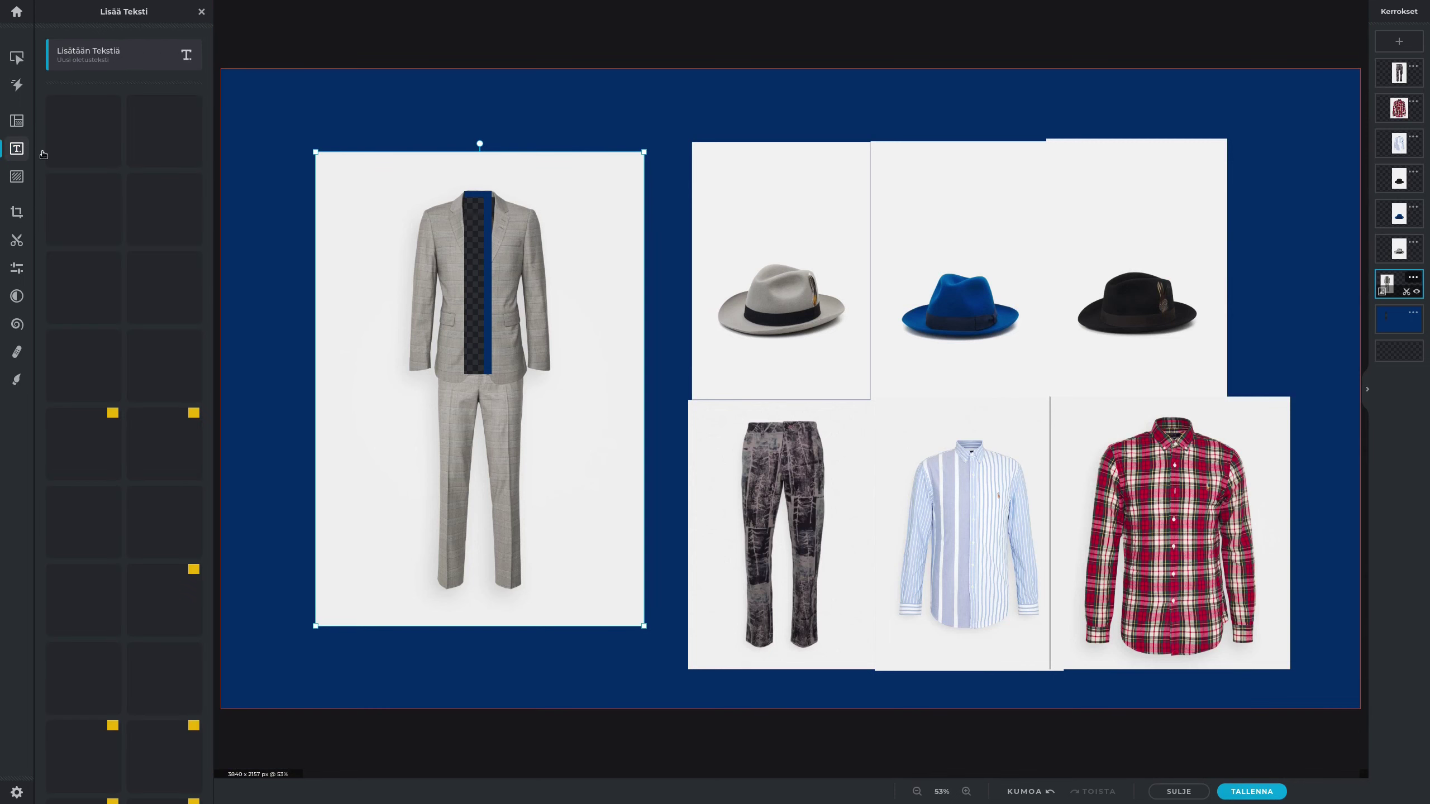
{"action": "left_click", "coordinate": [808, 290]}
{"action": "scroll", "coordinate": [809, 289], "scroll_direction": "down", "scroll_amount": 2}
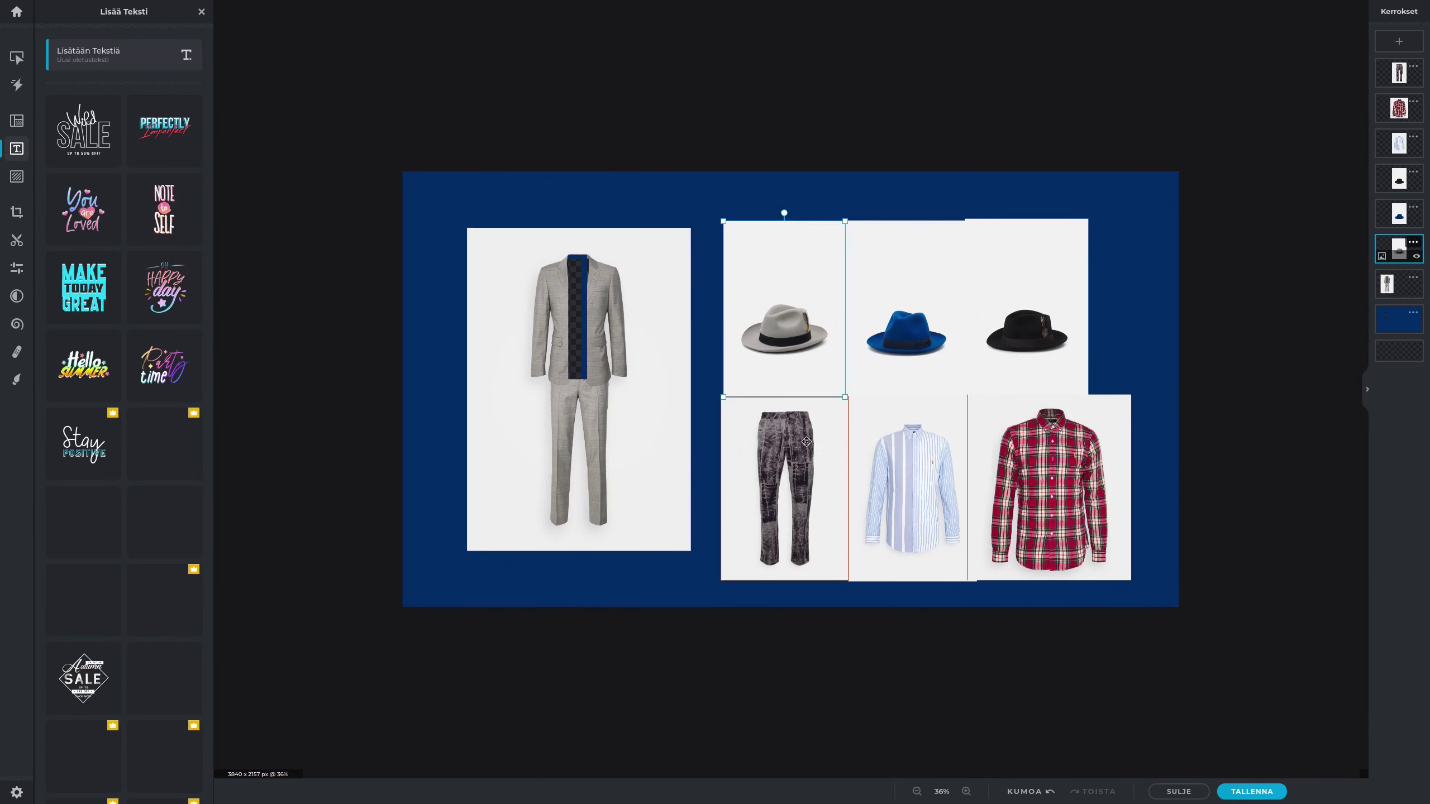
{"action": "mouse_move", "coordinate": [799, 307]}
{"action": "left_mouse_down"}
{"action": "mouse_move", "coordinate": [726, 310]}
{"action": "mouse_move", "coordinate": [805, 298]}
{"action": "mouse_move", "coordinate": [796, 309]}
{"action": "left_mouse_up"}
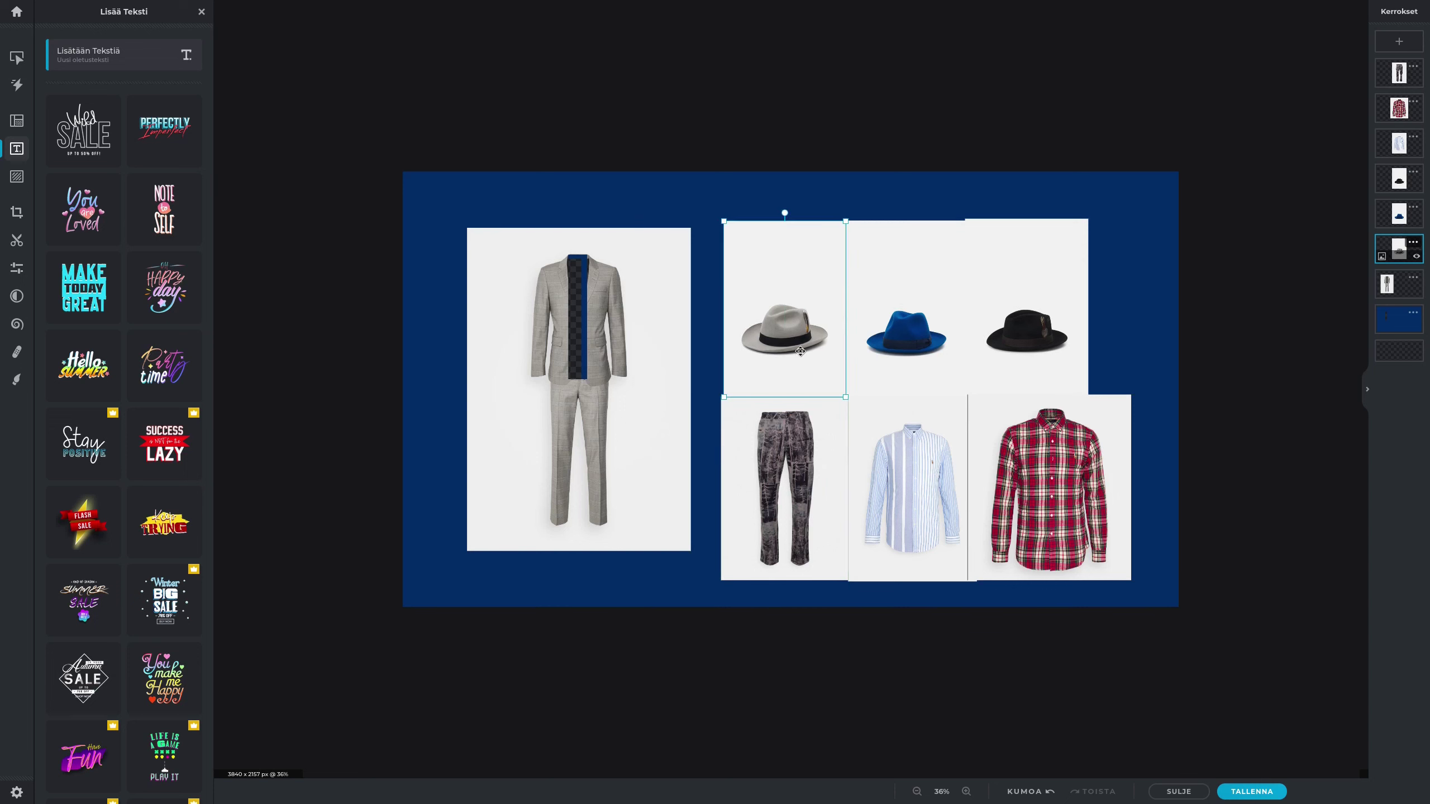
{"action": "left_click", "coordinate": [787, 408]}
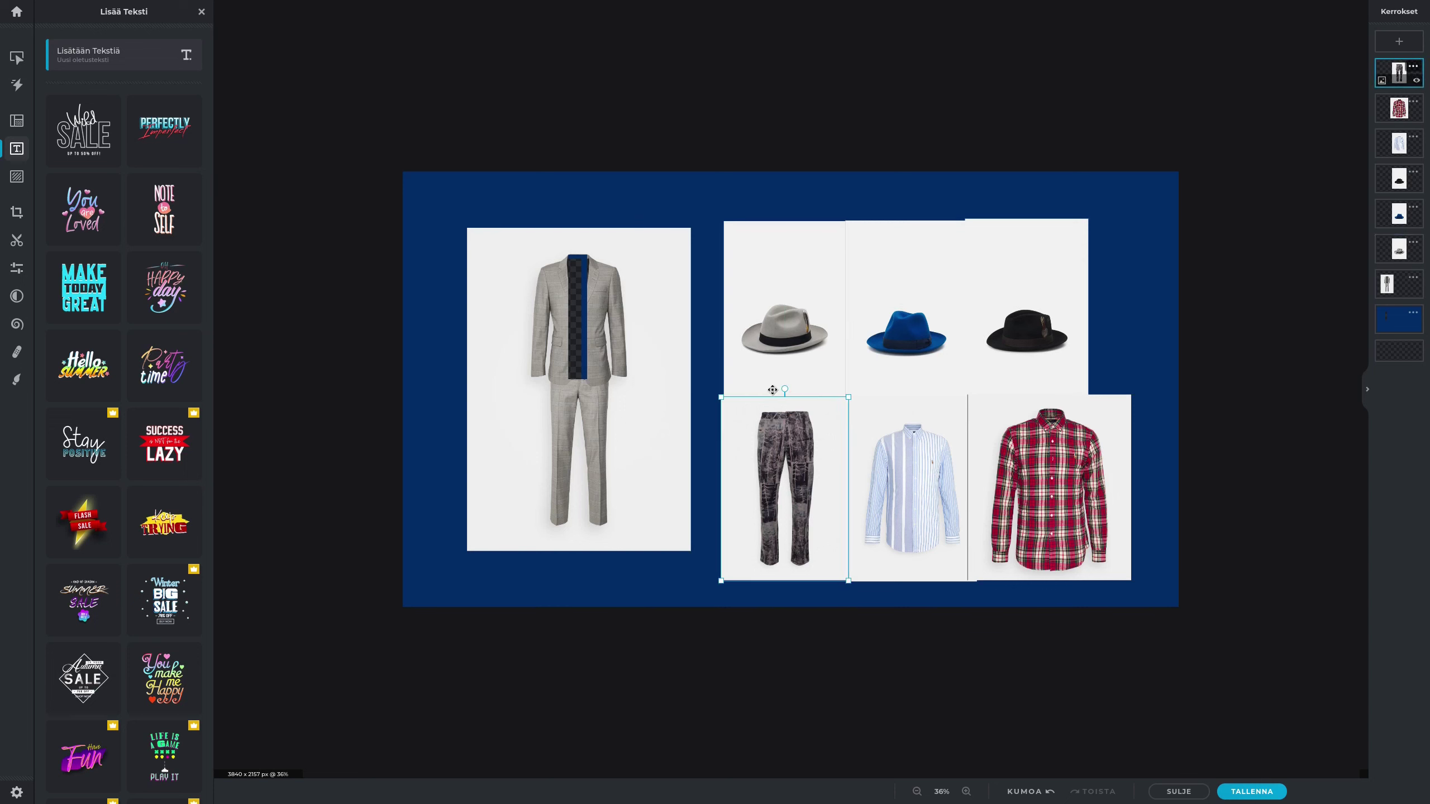
{"action": "left_click", "coordinate": [794, 323]}
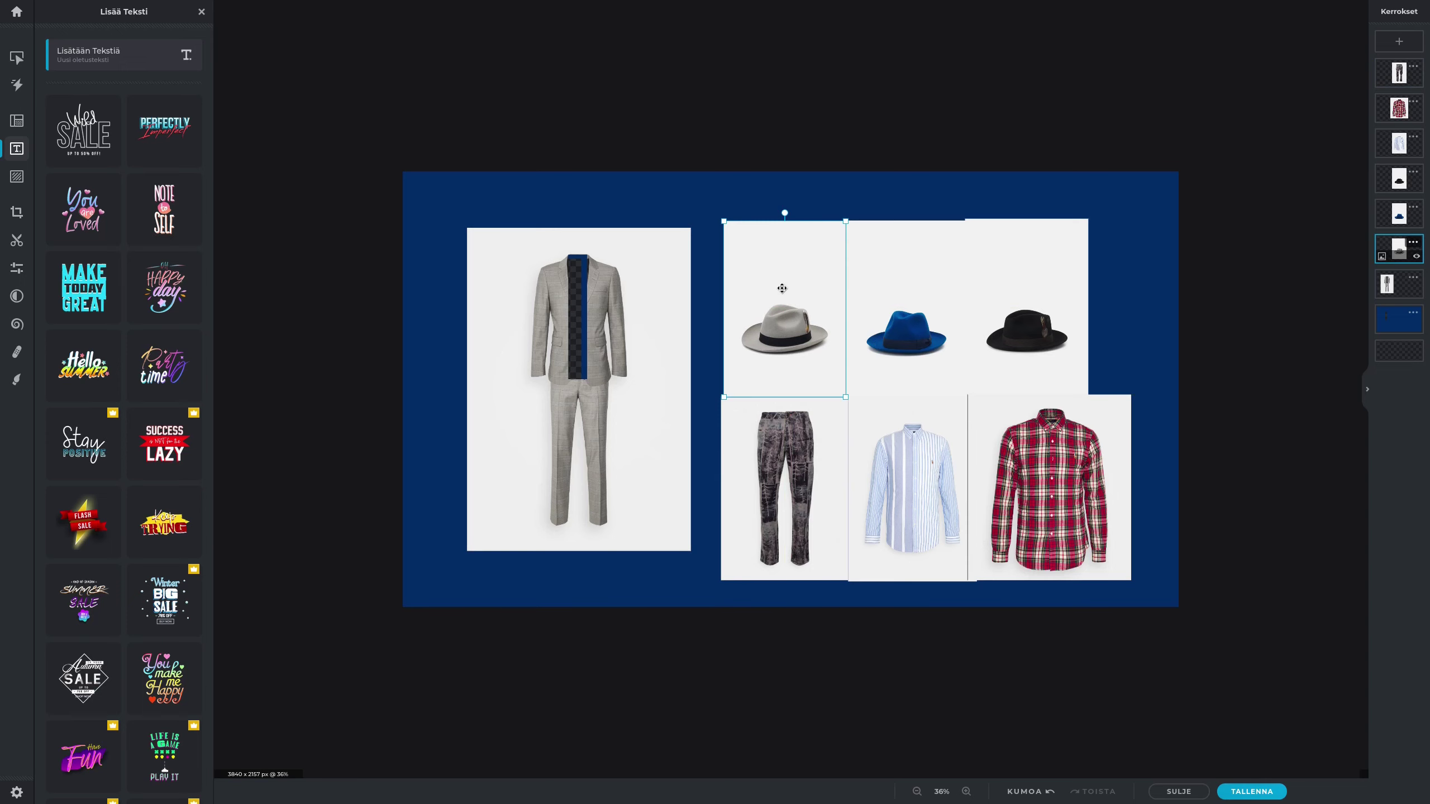
{"action": "scroll", "coordinate": [782, 289], "scroll_direction": "up", "scroll_amount": 2}
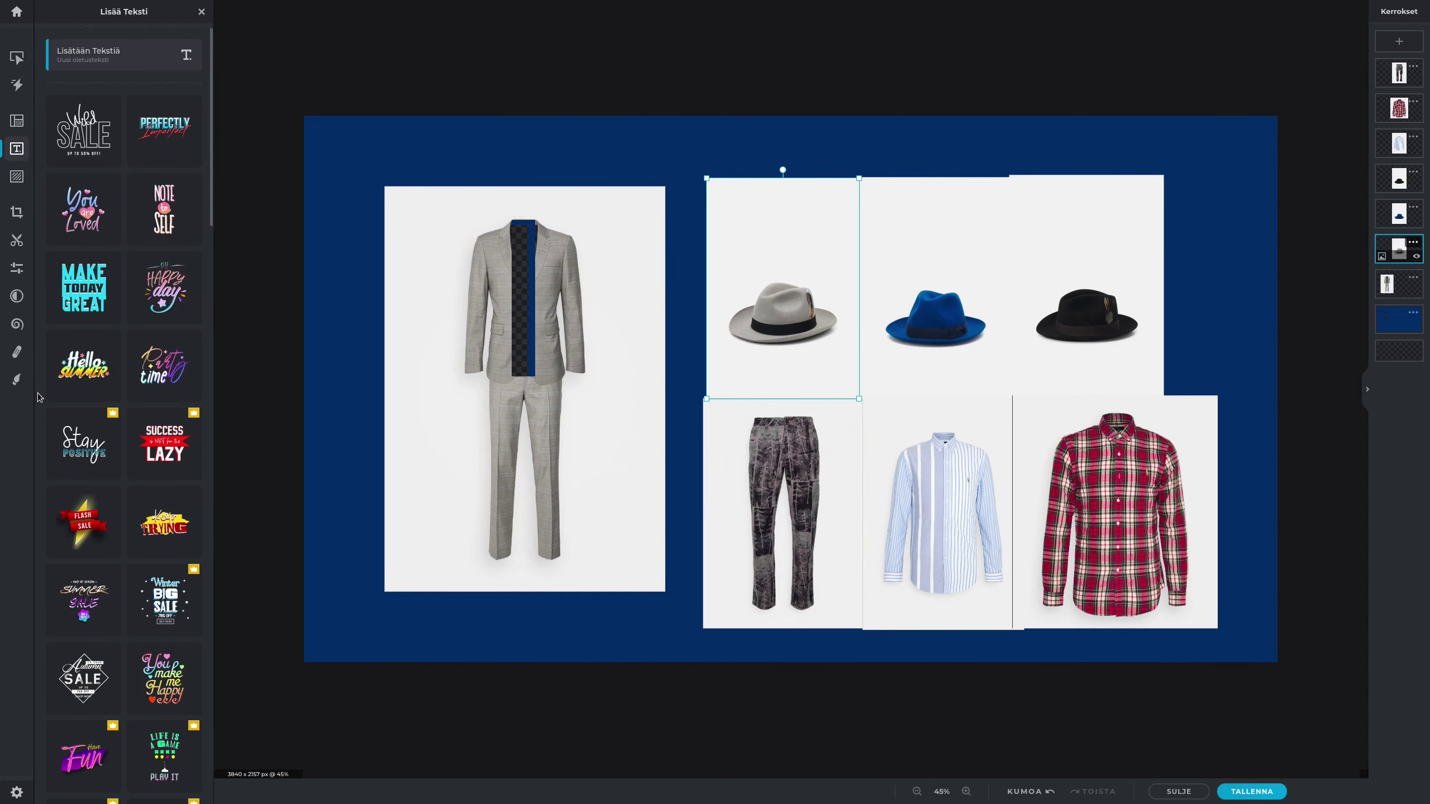
Set the rectangle shape's fill colour to #BBCCE4 sampled from the striped shirt and select the suit layer.
{"action": "left_click", "coordinate": [17, 380]}
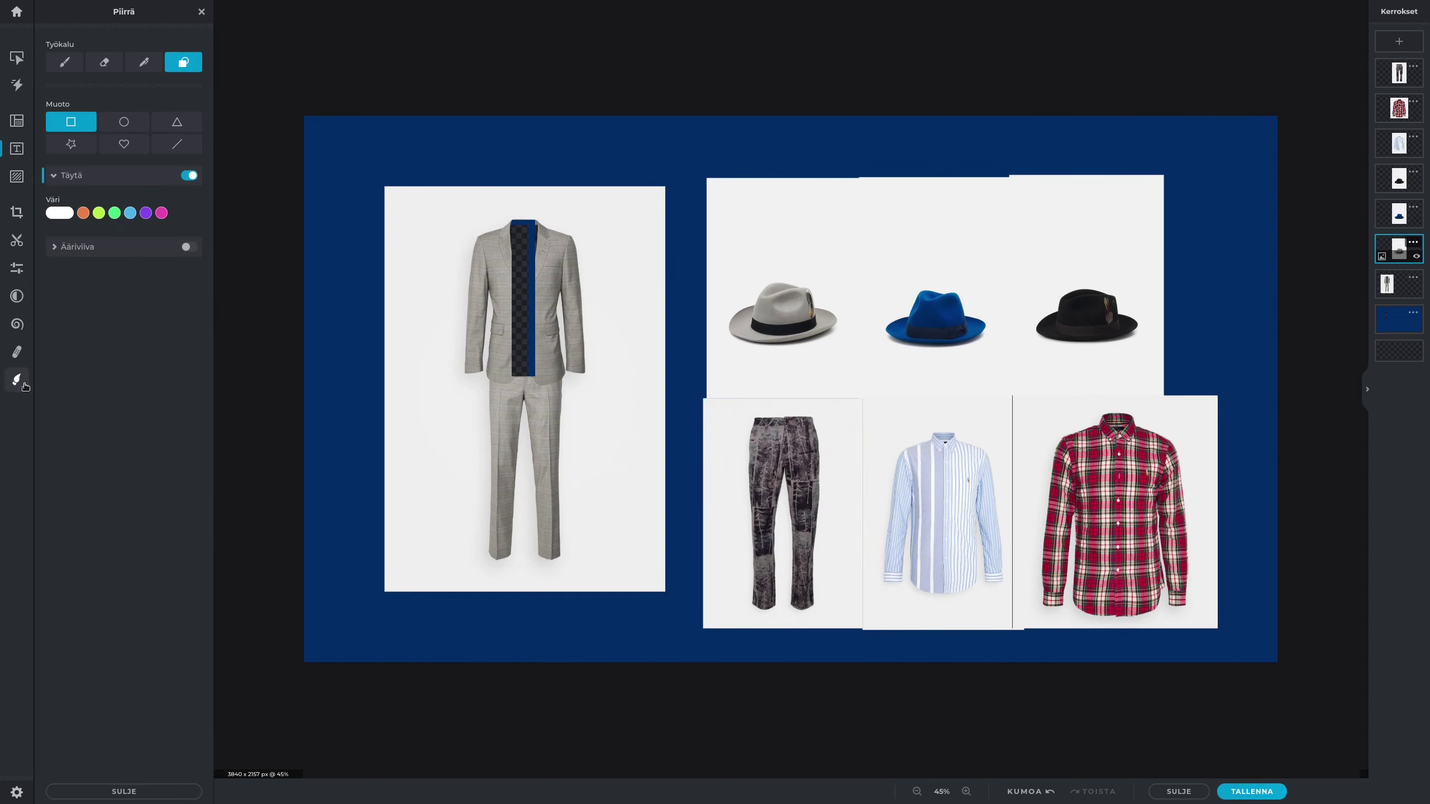
{"action": "left_click", "coordinate": [60, 213]}
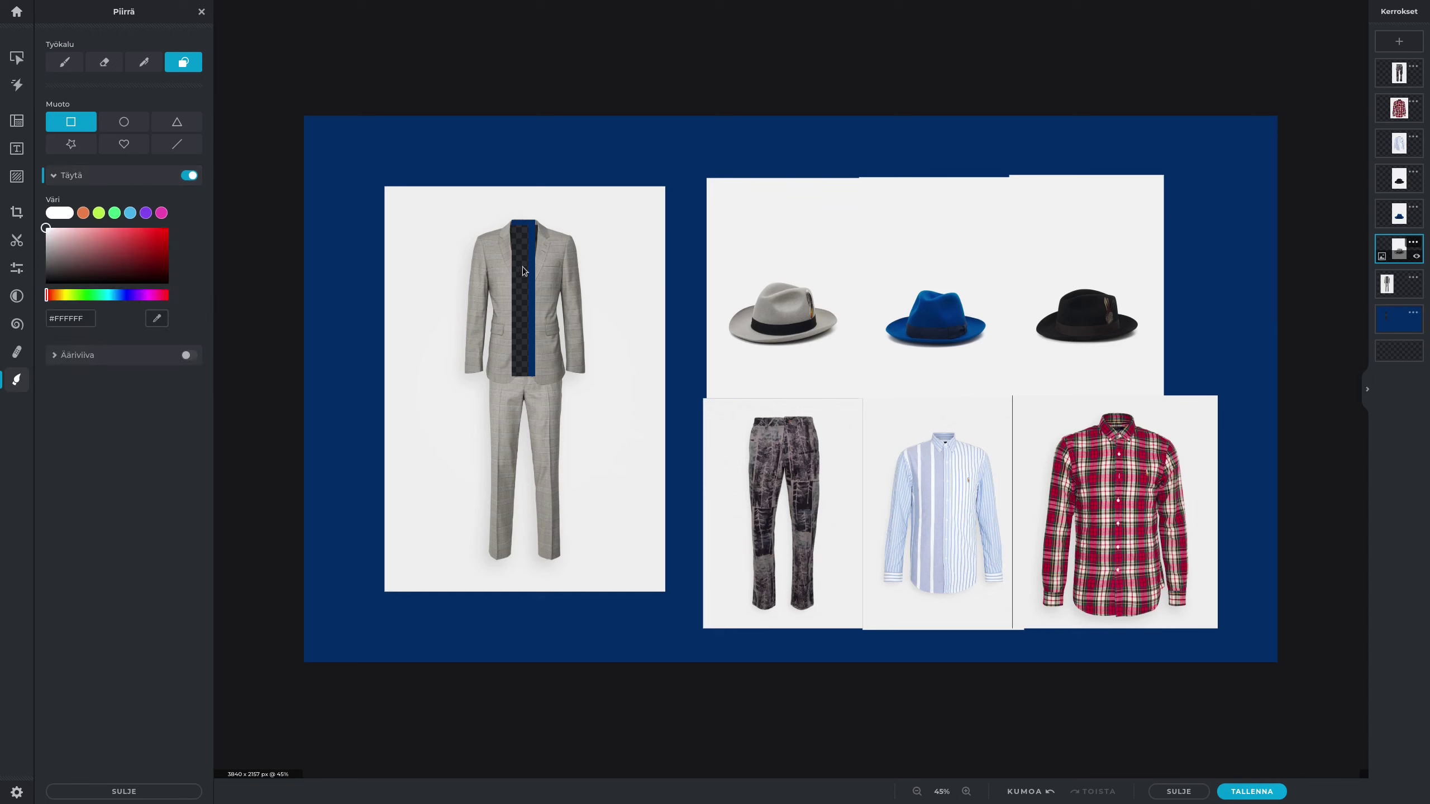
{"action": "left_click", "coordinate": [157, 319]}
{"action": "left_click", "coordinate": [940, 446]}
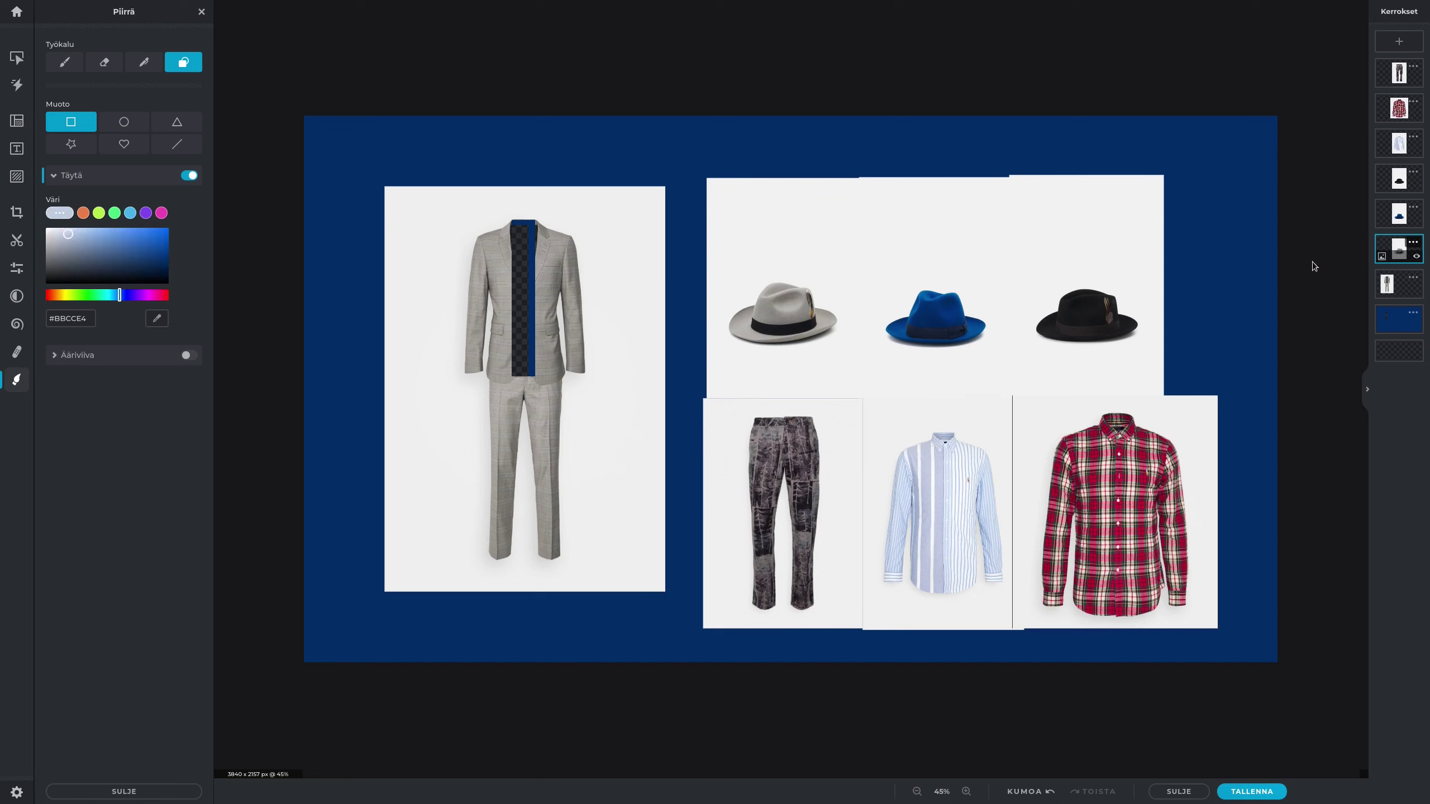
{"action": "left_click", "coordinate": [1398, 284]}
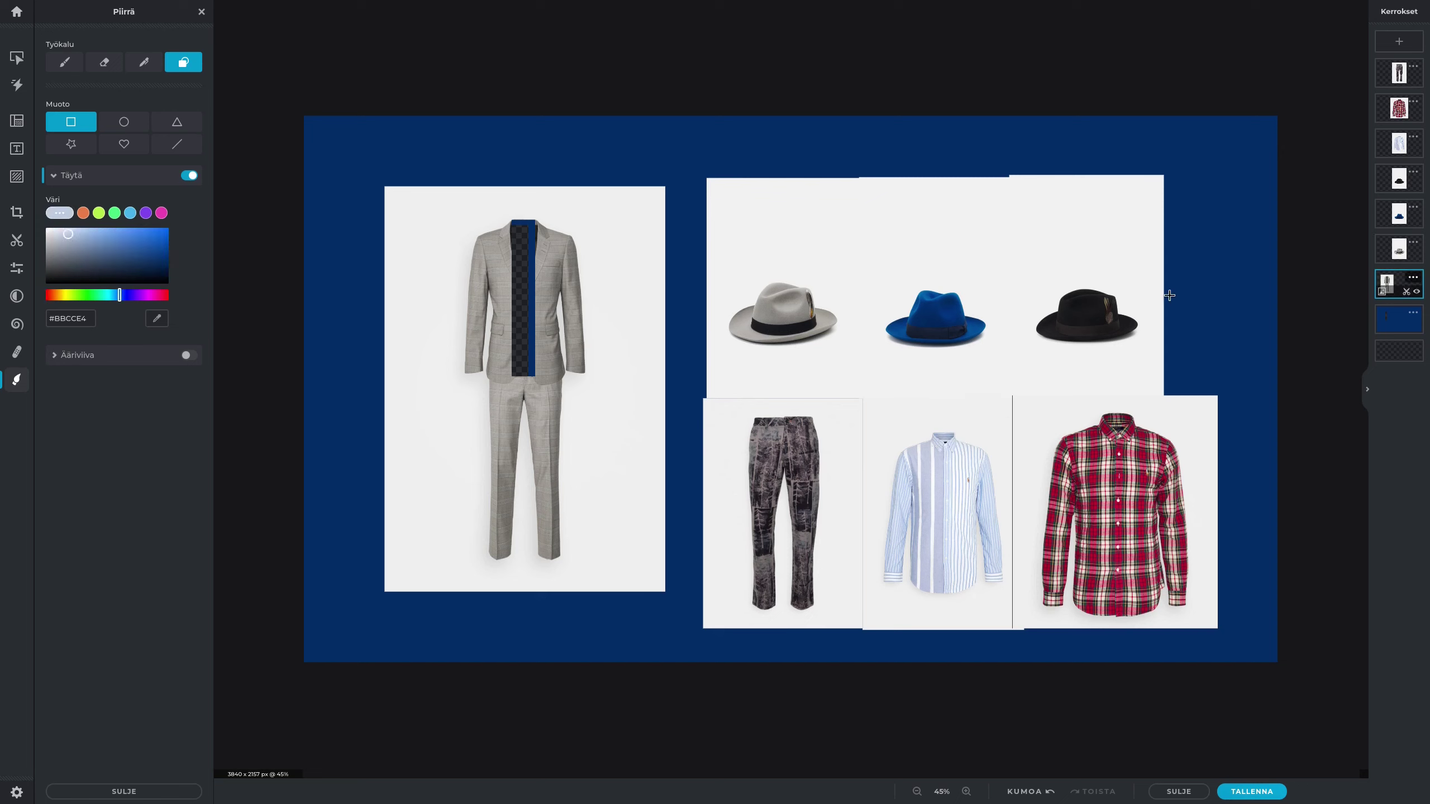
Fit the striped shirt, slightly shrunk, into the suit jacket's opening and place its layer directly beneath the suit layer.
{"action": "left_click", "coordinate": [17, 148]}
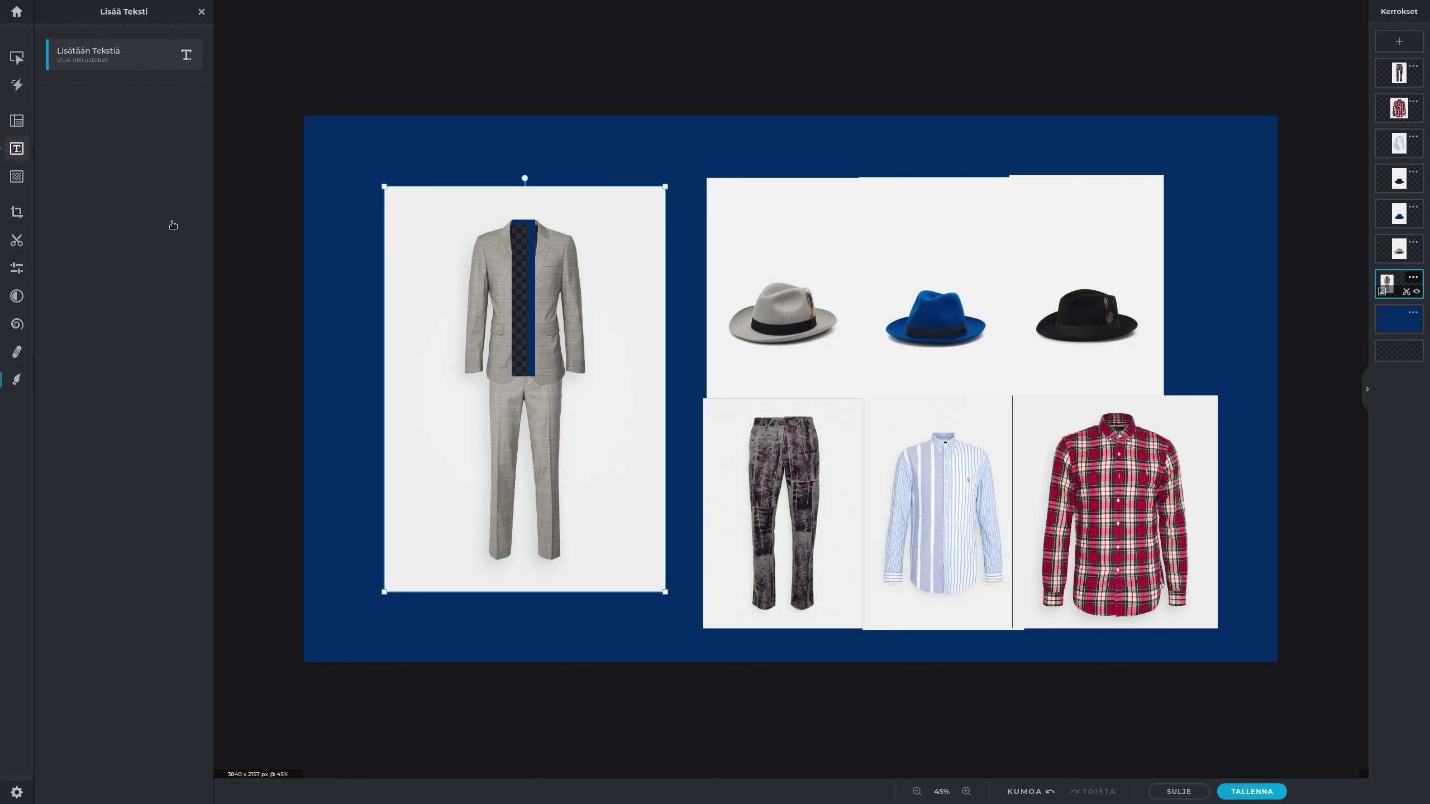
{"action": "left_click", "coordinate": [932, 482]}
{"action": "left_click_drag", "start_coordinate": [931, 482], "coordinate": [512, 268]}
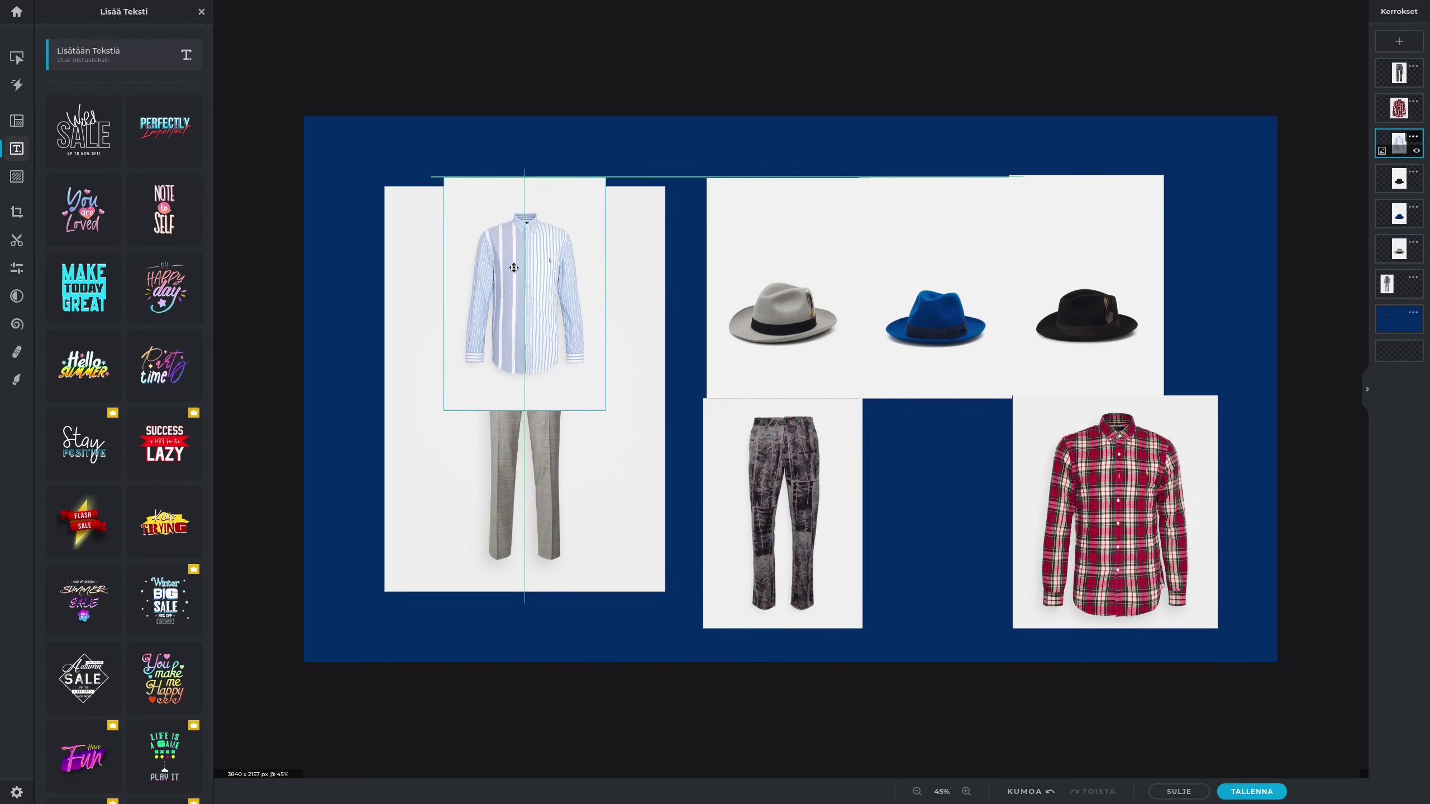
{"action": "left_click_drag", "start_coordinate": [601, 185], "coordinate": [593, 192]}
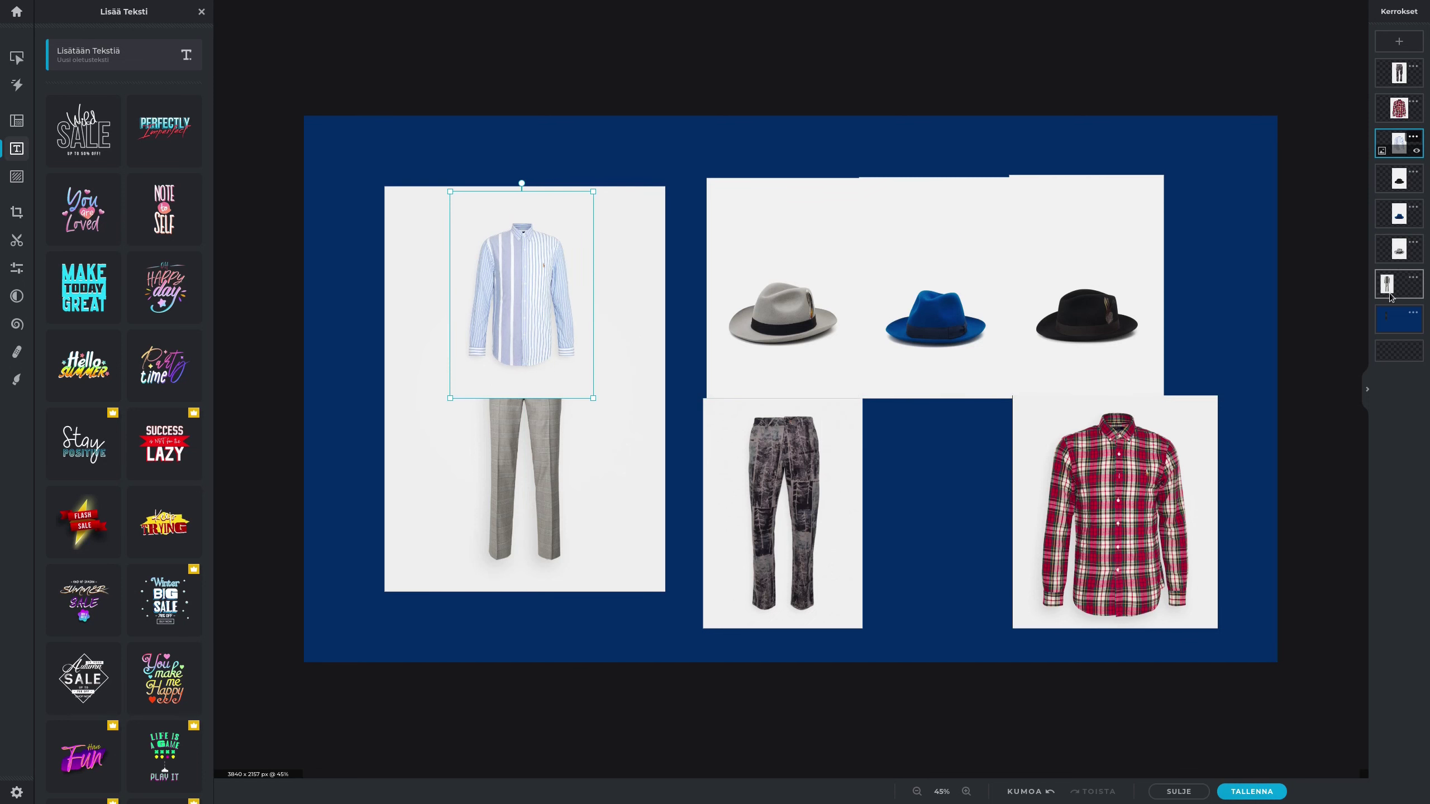
{"action": "left_click_drag", "start_coordinate": [1398, 143], "coordinate": [1398, 284]}
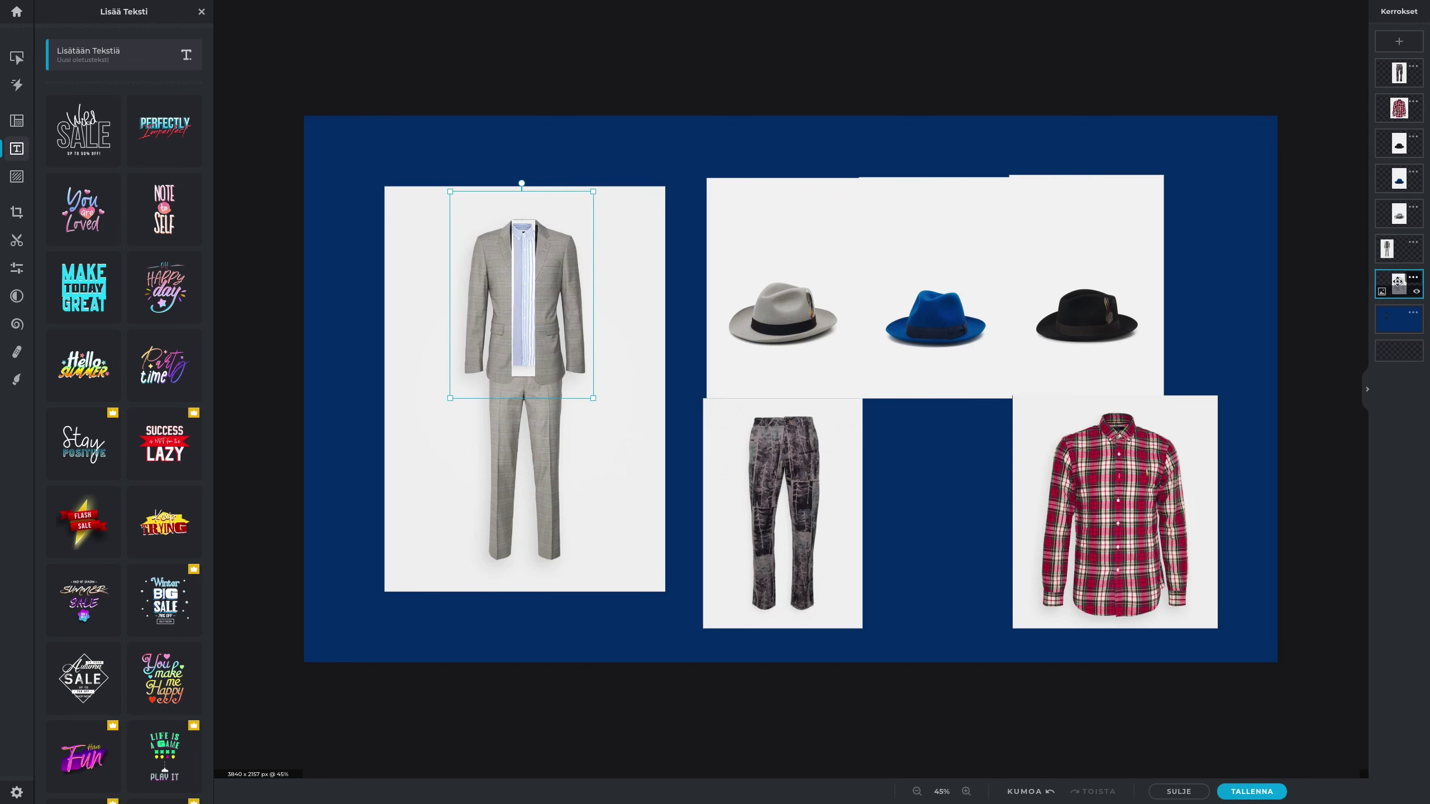
Nudge the suit slightly down and draw a narrow vertical rectangle in #000000 as a tie on the striped shirt's layer.
{"action": "scroll", "coordinate": [497, 259], "scroll_direction": "up", "scroll_amount": 3}
{"action": "left_click_drag", "start_coordinate": [461, 205], "coordinate": [460, 211]}
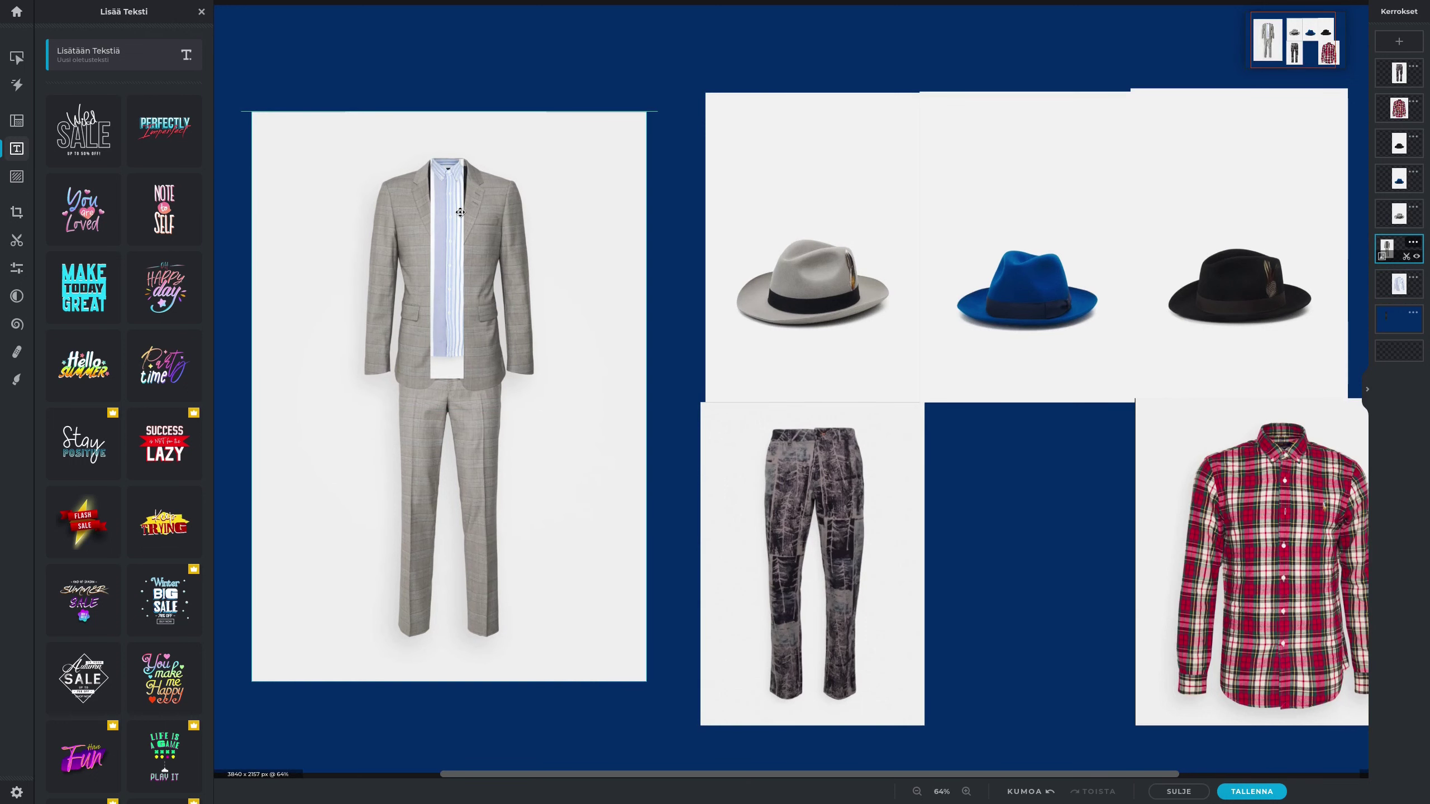
{"action": "left_click", "coordinate": [16, 379]}
{"action": "left_click", "coordinate": [60, 213]}
{"action": "left_click", "coordinate": [140, 276]}
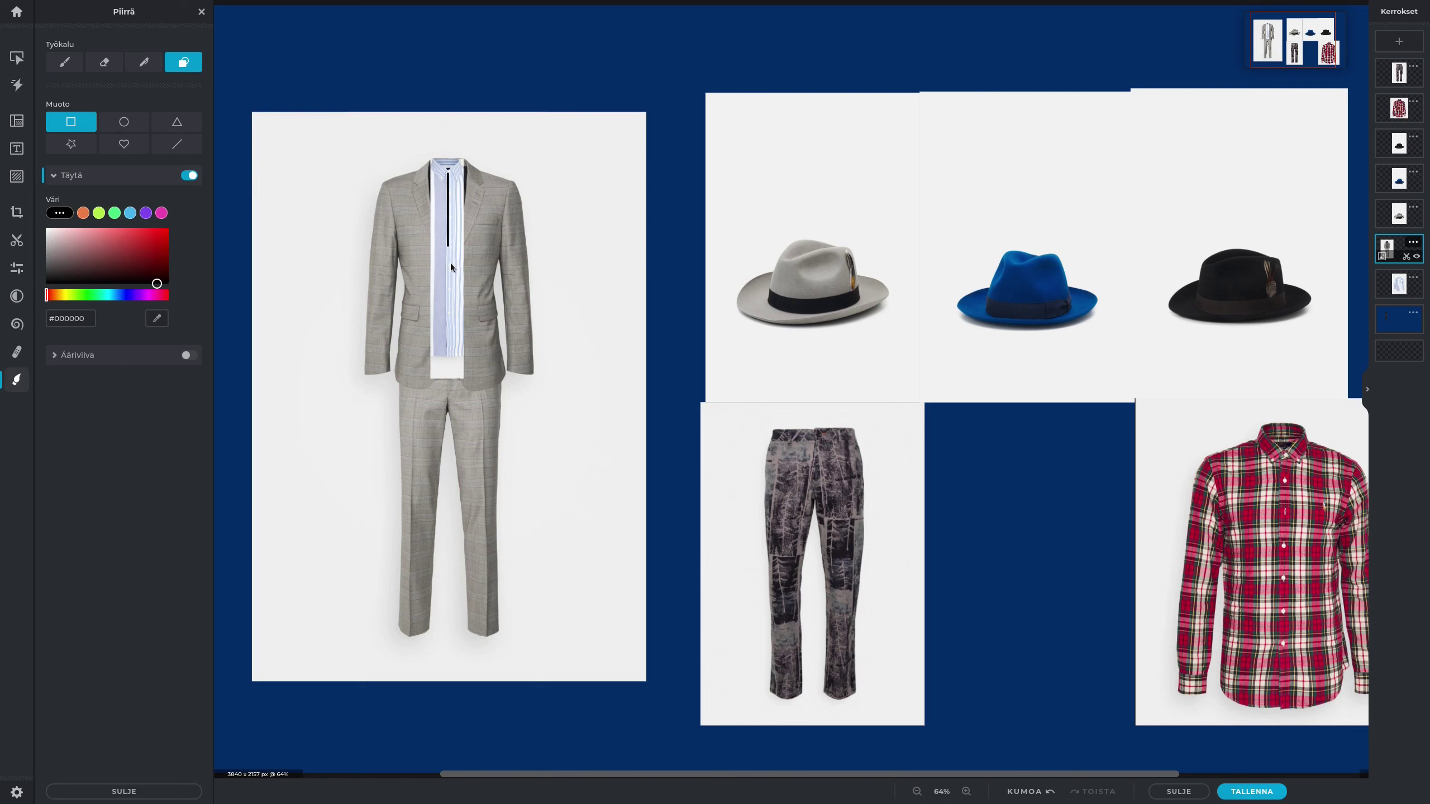
{"action": "left_click_drag", "start_coordinate": [443, 175], "coordinate": [456, 299]}
{"action": "key", "text": "ctrl+z"}
{"action": "left_click_drag", "start_coordinate": [440, 168], "coordinate": [454, 299]}
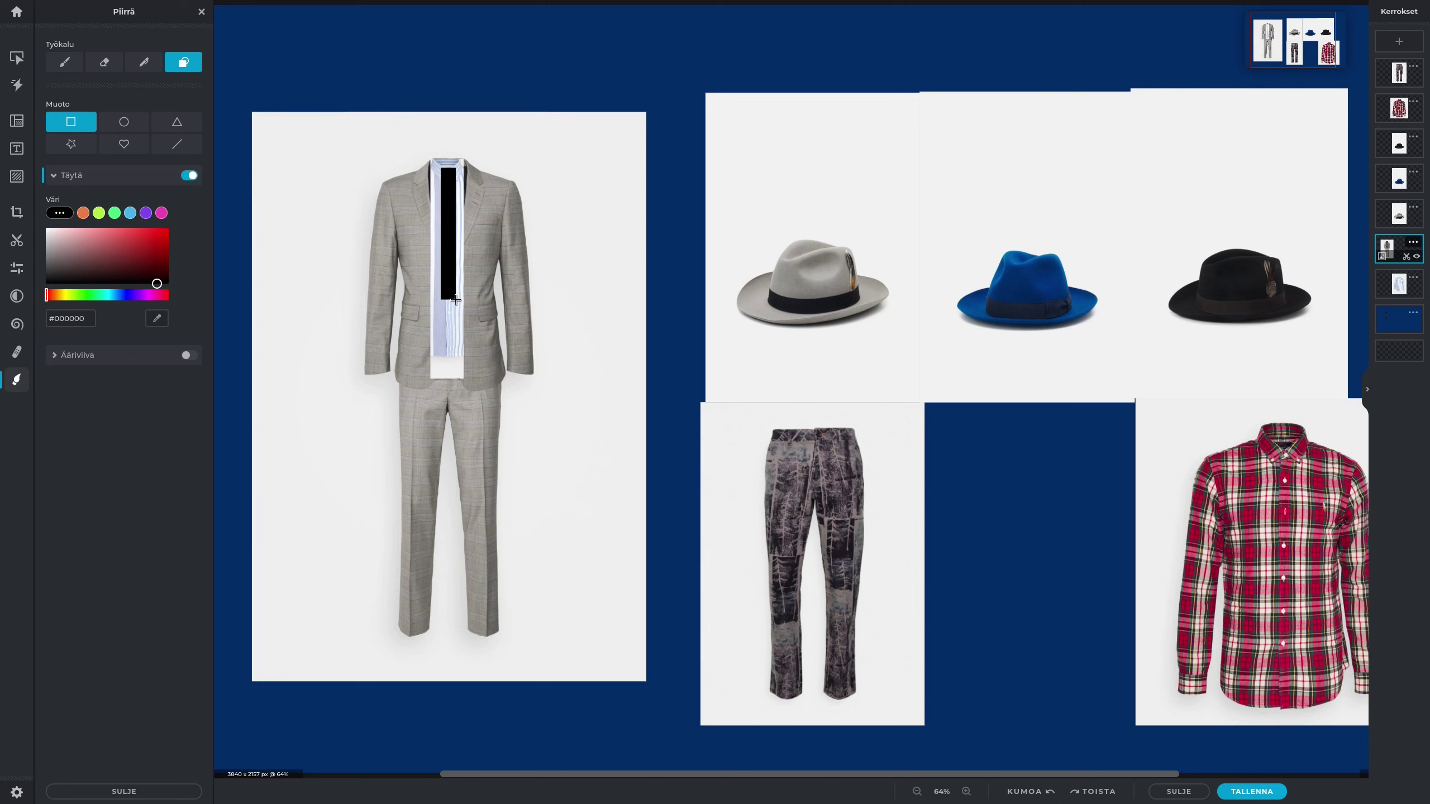
{"action": "key", "text": "ctrl+z"}
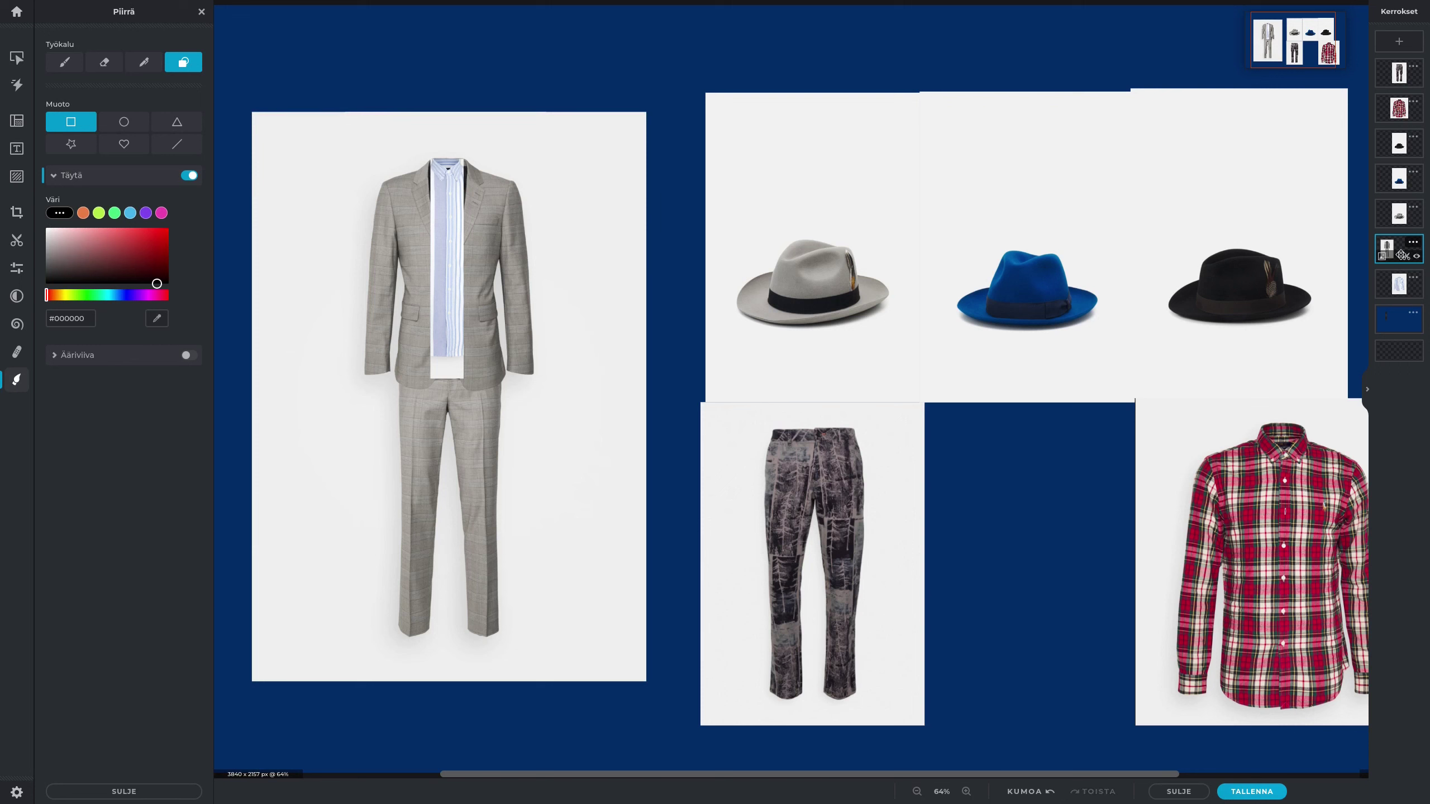
{"action": "left_click", "coordinate": [1399, 286]}
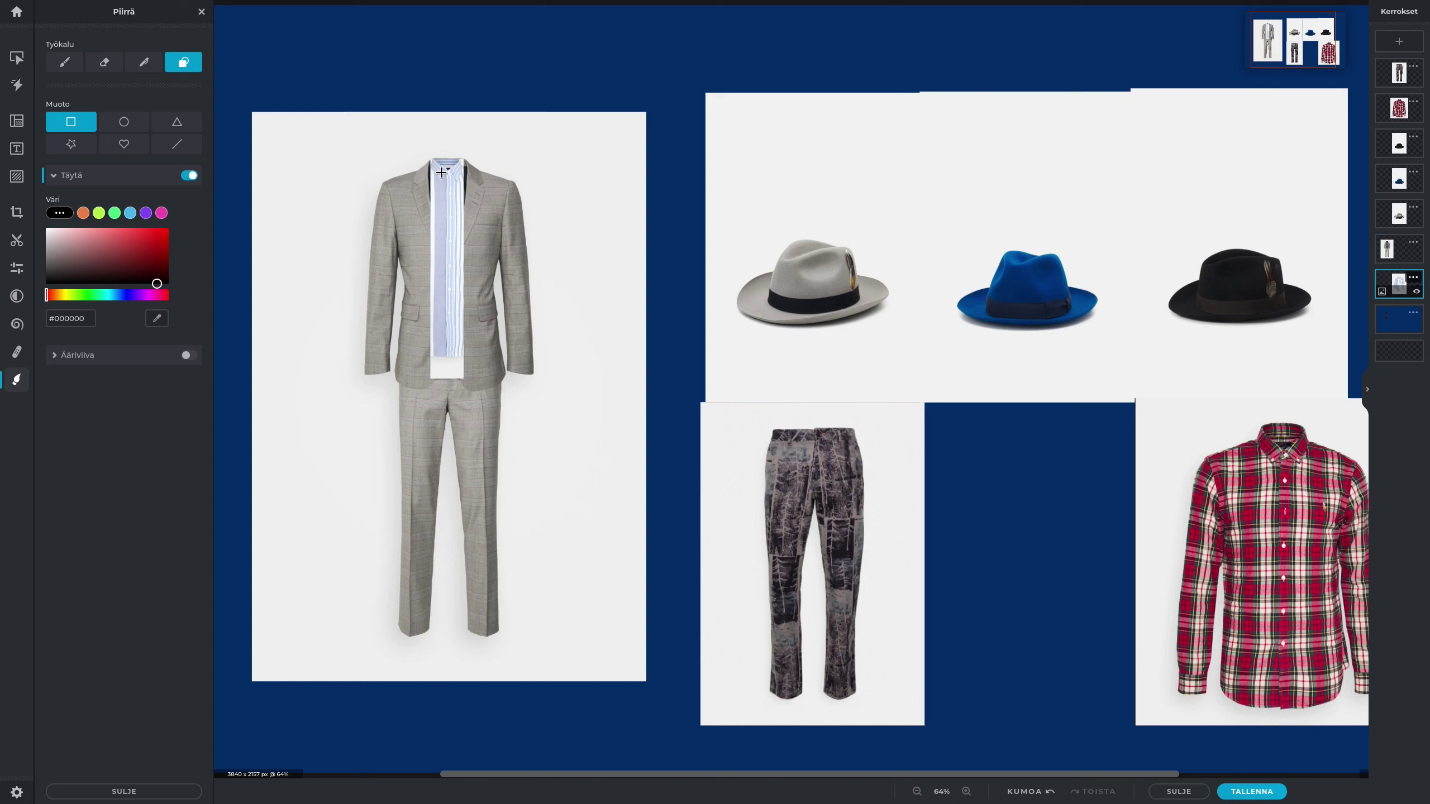
{"action": "left_click_drag", "start_coordinate": [440, 172], "coordinate": [455, 282]}
Move the grey hat above the suit's collar and shrink it to match the suit's proportions.
{"action": "left_click", "coordinate": [17, 121]}
{"action": "left_click_drag", "start_coordinate": [772, 250], "coordinate": [436, 78]}
{"action": "scroll", "coordinate": [451, 90], "scroll_direction": "down", "scroll_amount": 5}
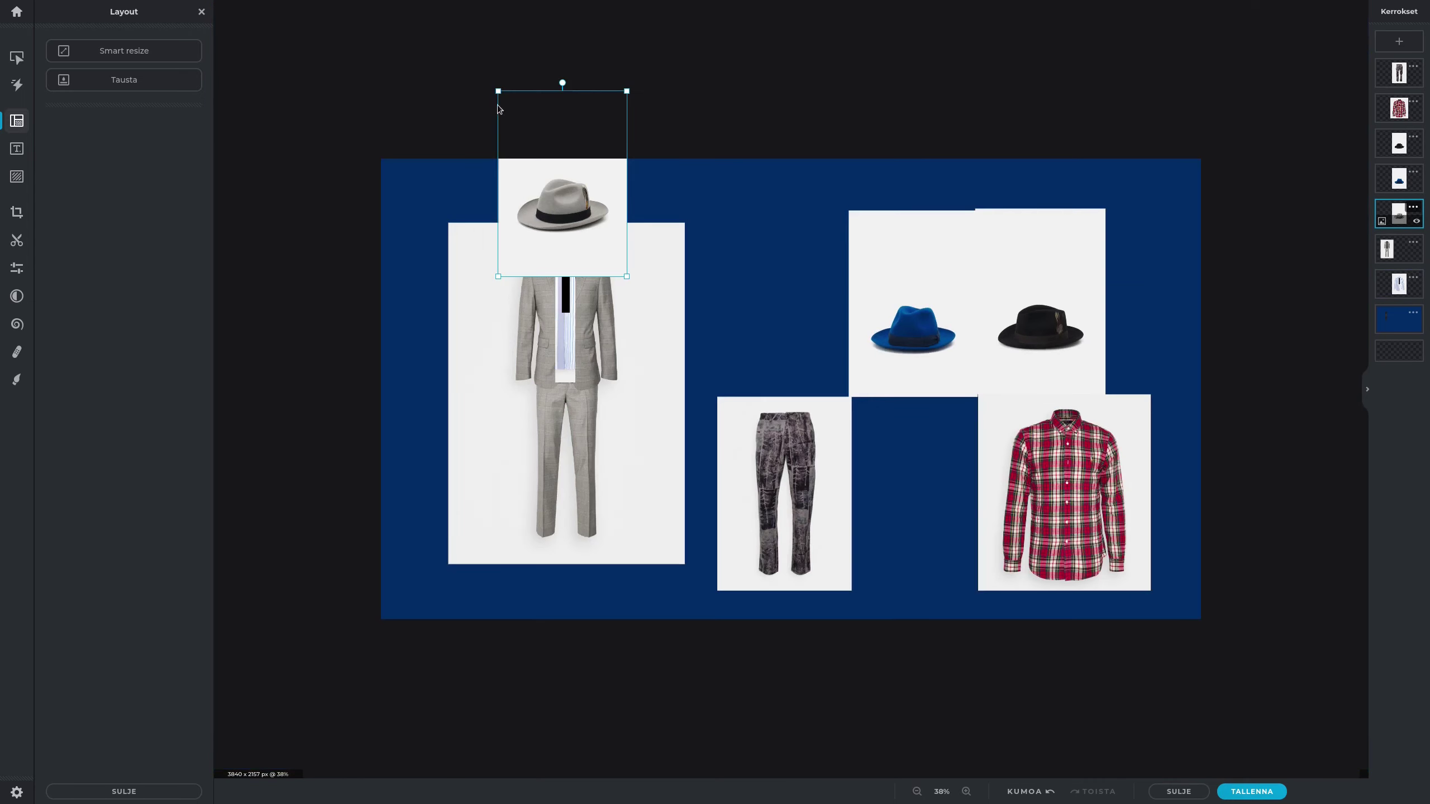
{"action": "left_click_drag", "start_coordinate": [677, 188], "coordinate": [654, 188]}
{"action": "left_click_drag", "start_coordinate": [634, 261], "coordinate": [647, 243]}
{"action": "scroll", "coordinate": [676, 363], "scroll_direction": "down", "scroll_amount": 2}
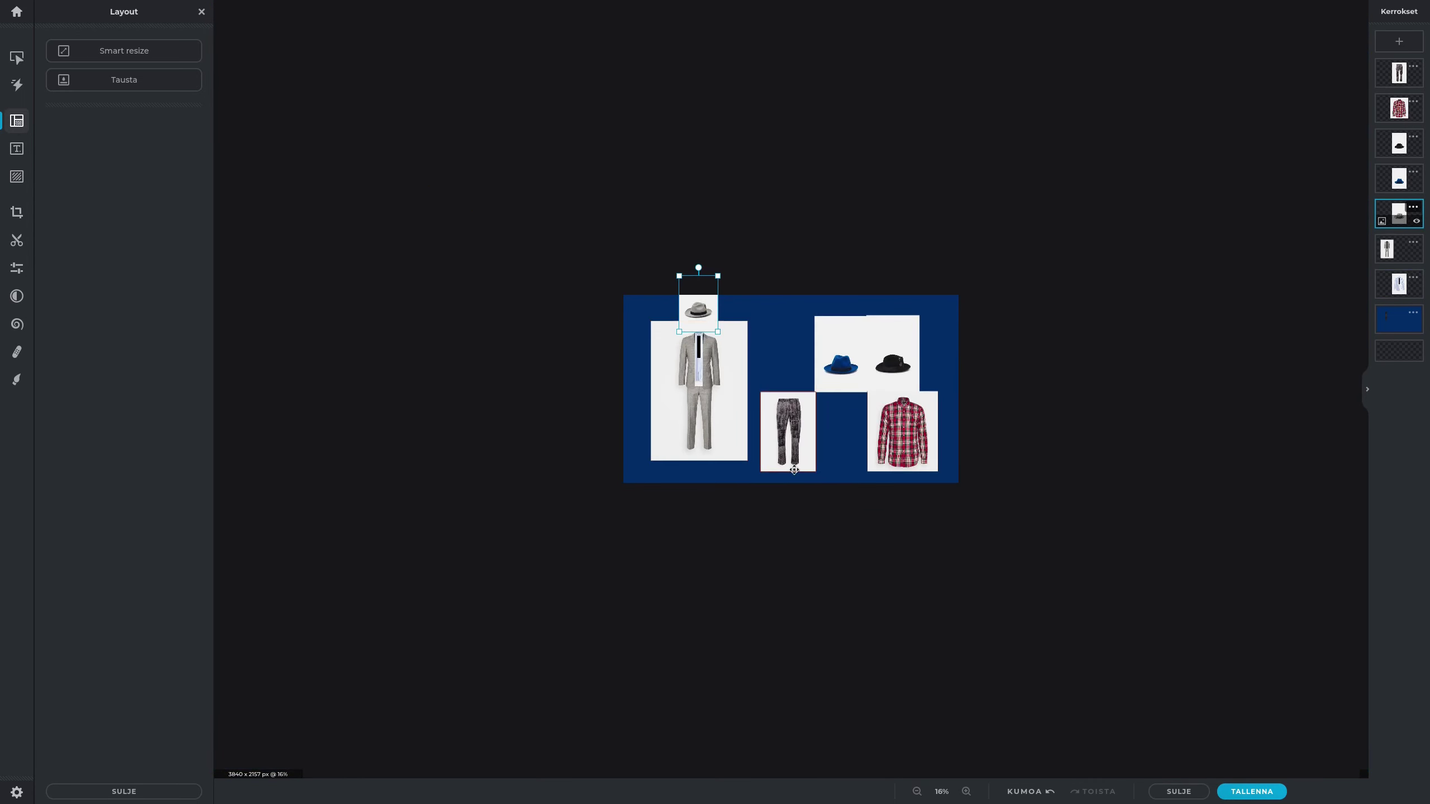
{"action": "scroll", "coordinate": [820, 510], "scroll_direction": "up", "scroll_amount": 3}
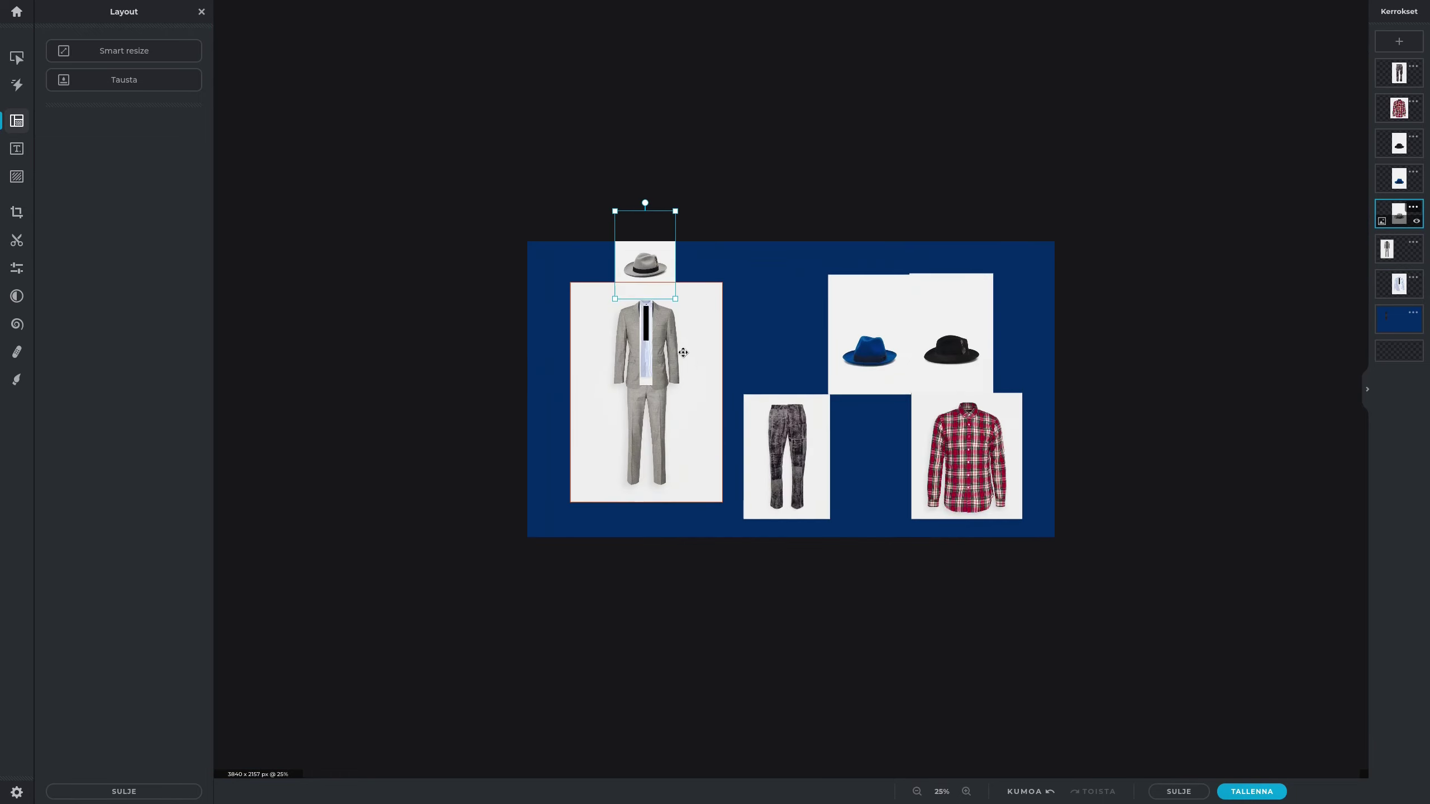
{"action": "scroll", "coordinate": [626, 318], "scroll_direction": "up", "scroll_amount": 1}
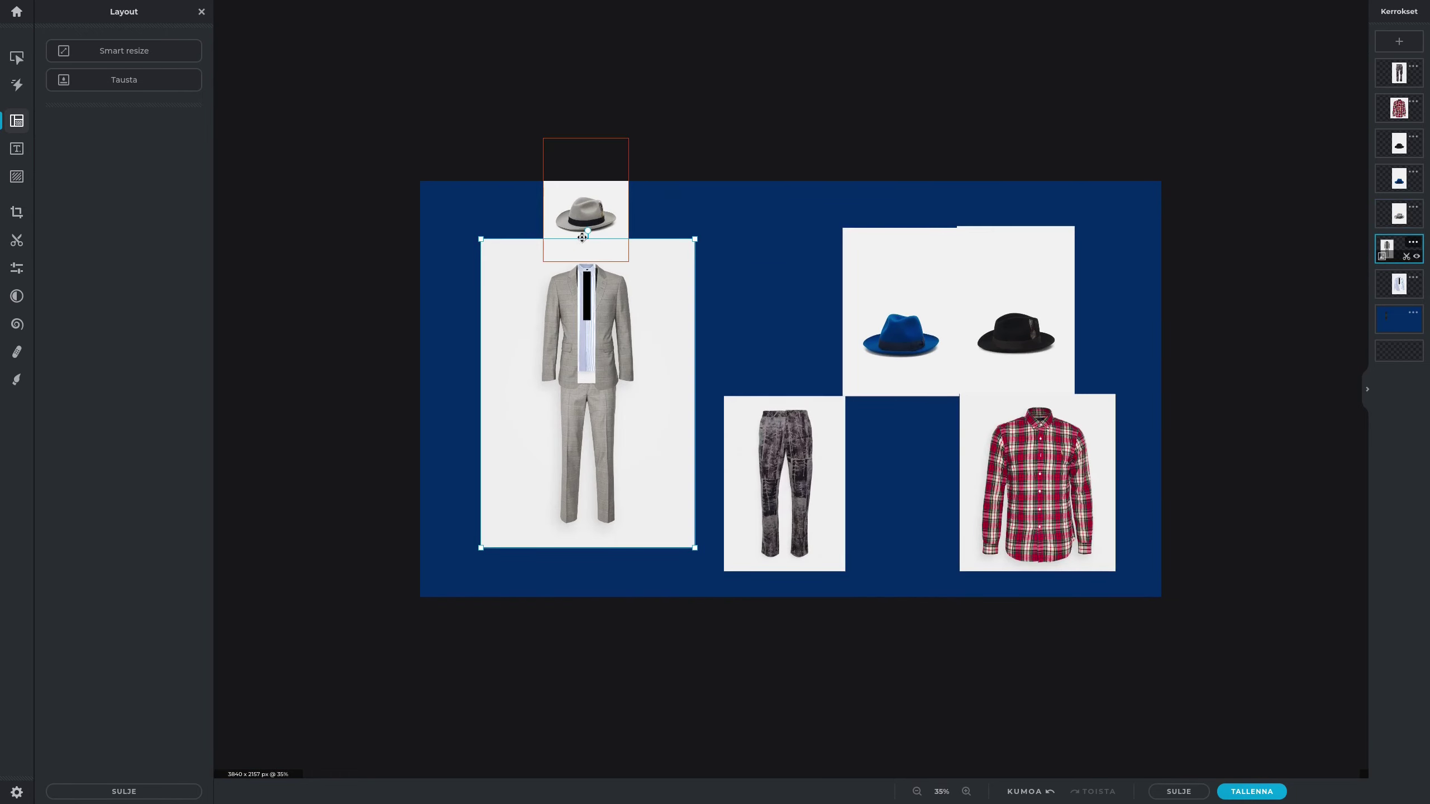
Move the suit down and to the right off the striped shirt and delete the striped shirt's layer.
{"action": "left_click_drag", "start_coordinate": [591, 314], "coordinate": [678, 428]}
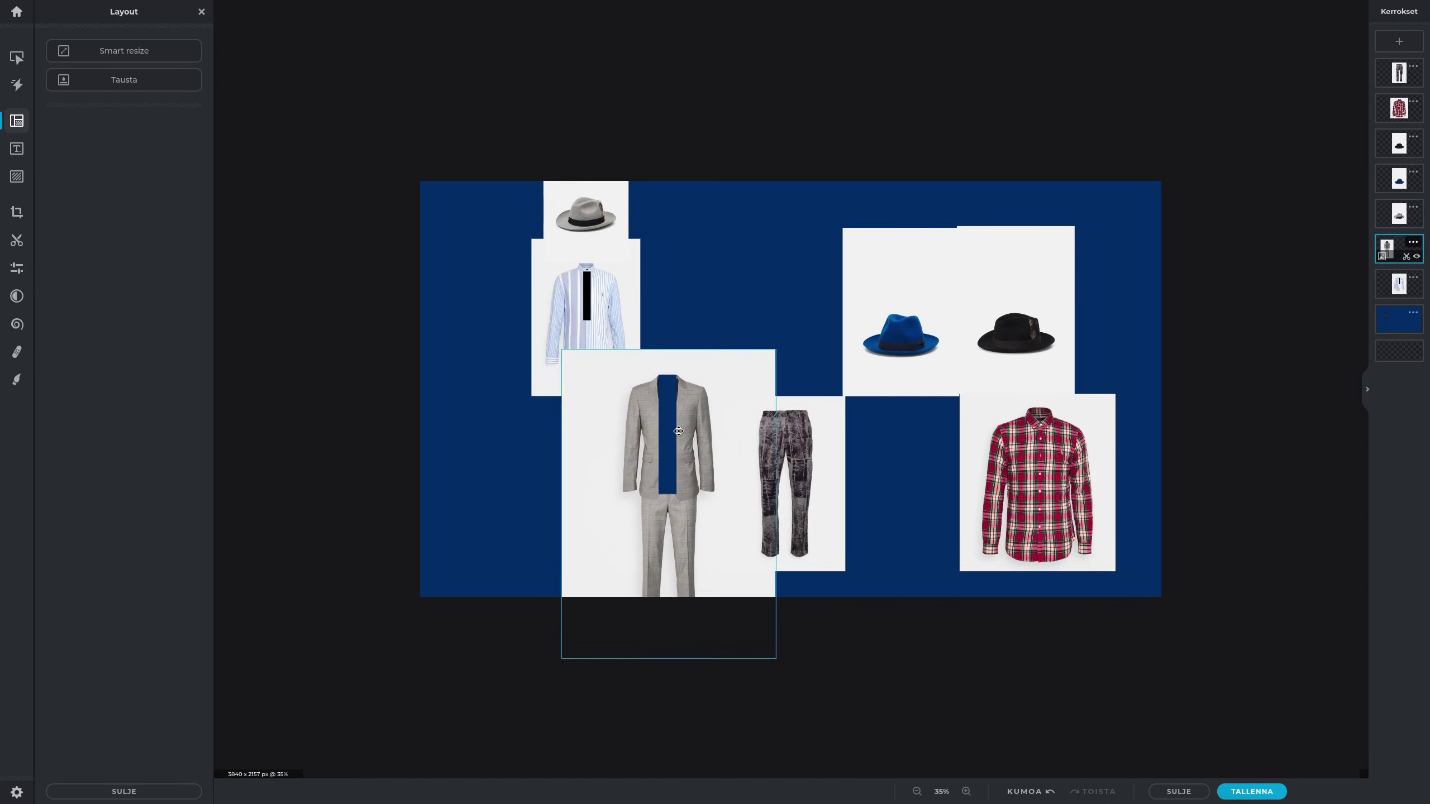
{"action": "left_click", "coordinate": [589, 282]}
{"action": "scroll", "coordinate": [597, 300], "scroll_direction": "up", "scroll_amount": 3}
{"action": "scroll", "coordinate": [482, 254], "scroll_direction": "up", "scroll_amount": 3}
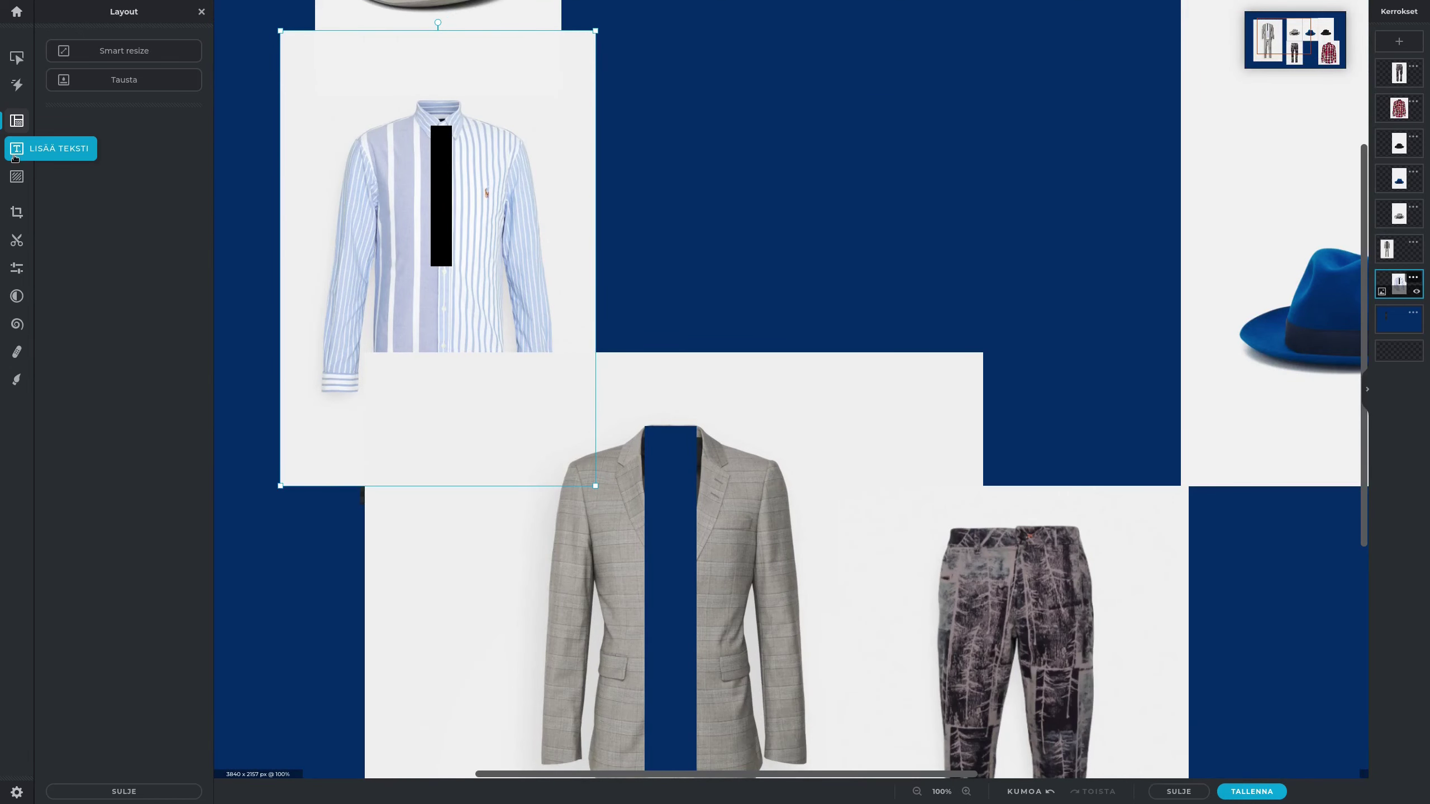
{"action": "scroll", "coordinate": [498, 231], "scroll_direction": "down", "scroll_amount": 4}
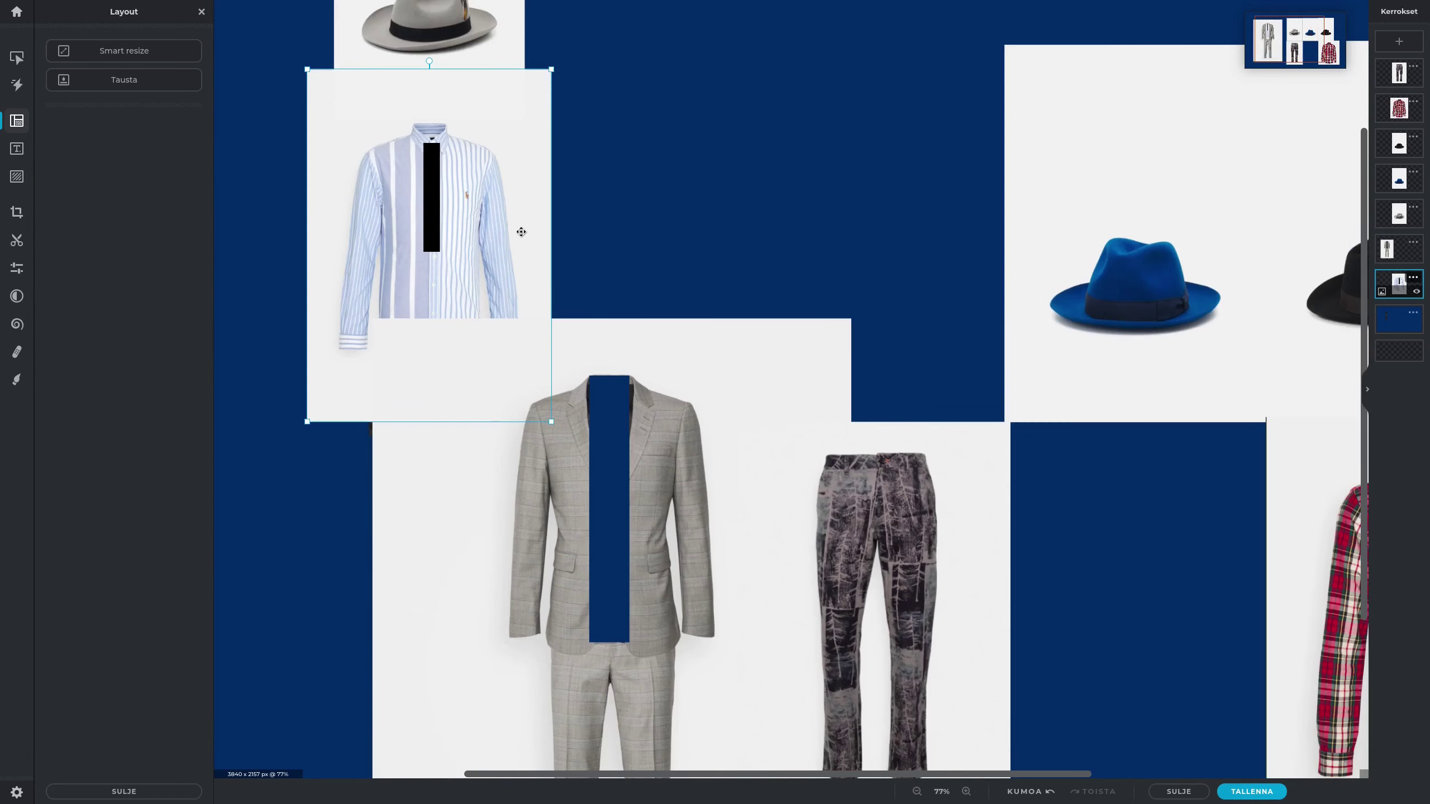
{"action": "left_click", "coordinate": [19, 122]}
{"action": "left_click", "coordinate": [19, 122]}
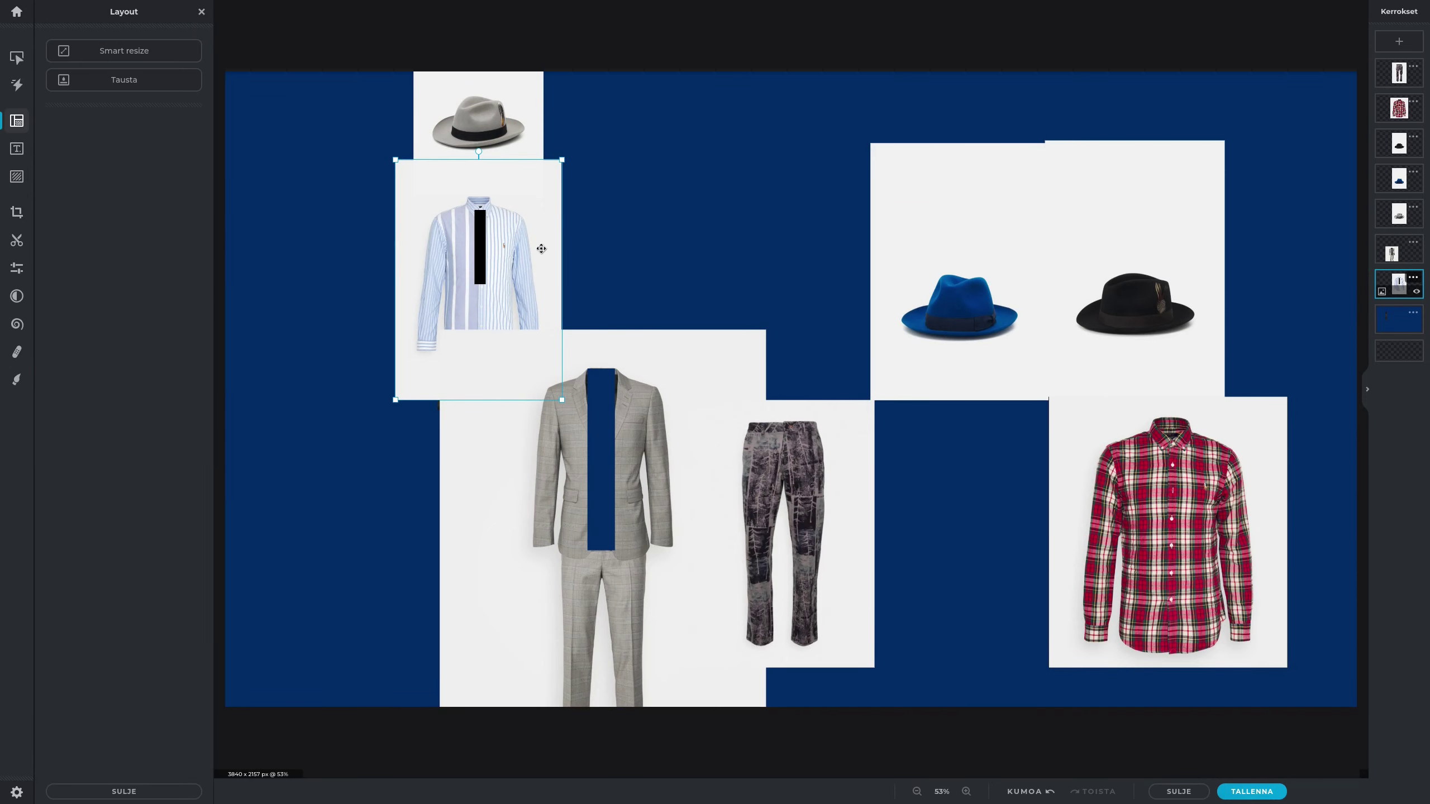
{"action": "key", "text": "Delete"}
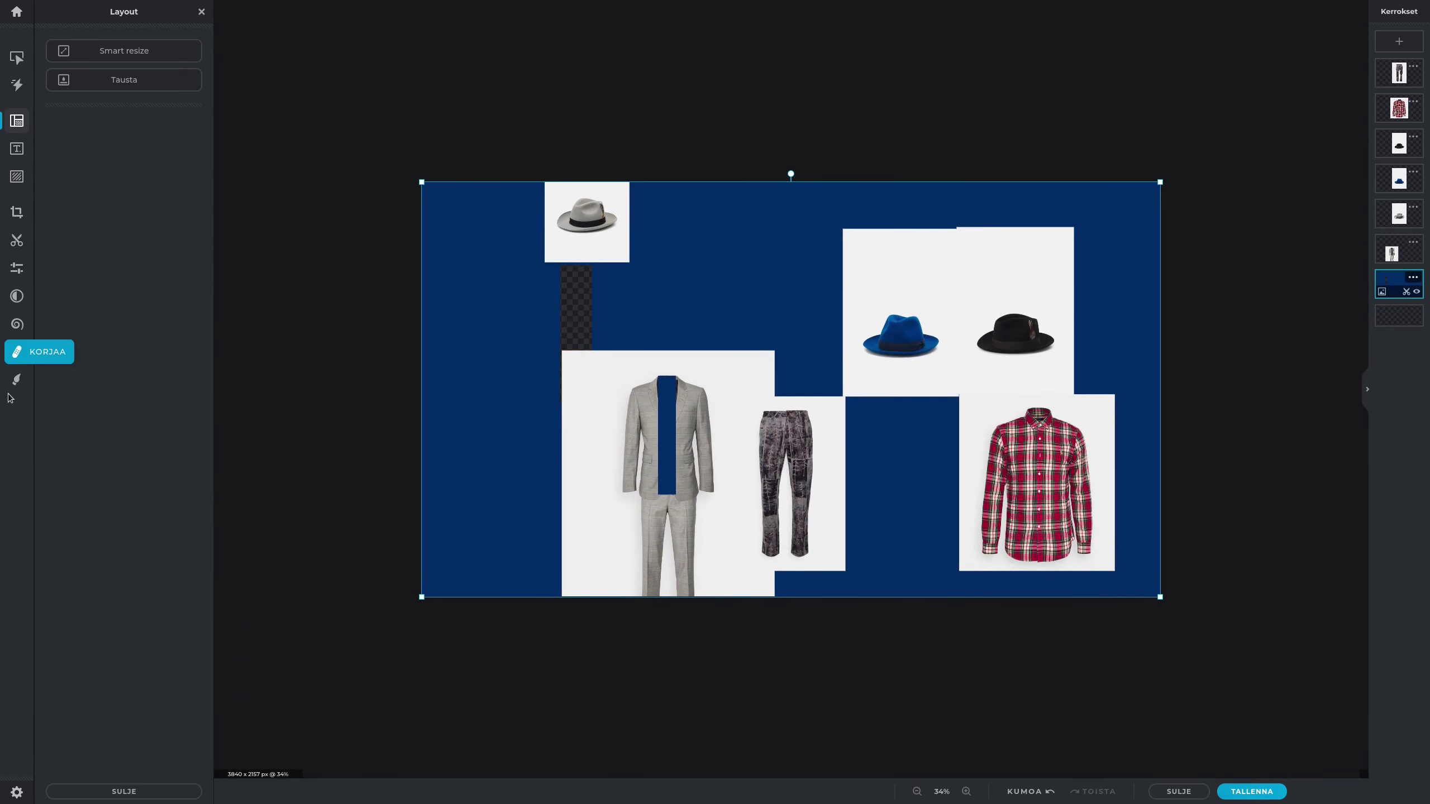
Set the rectangle fill to #022C67 sampled from the blue background and try to cover the transparent strip with it.
{"action": "left_click", "coordinate": [17, 380]}
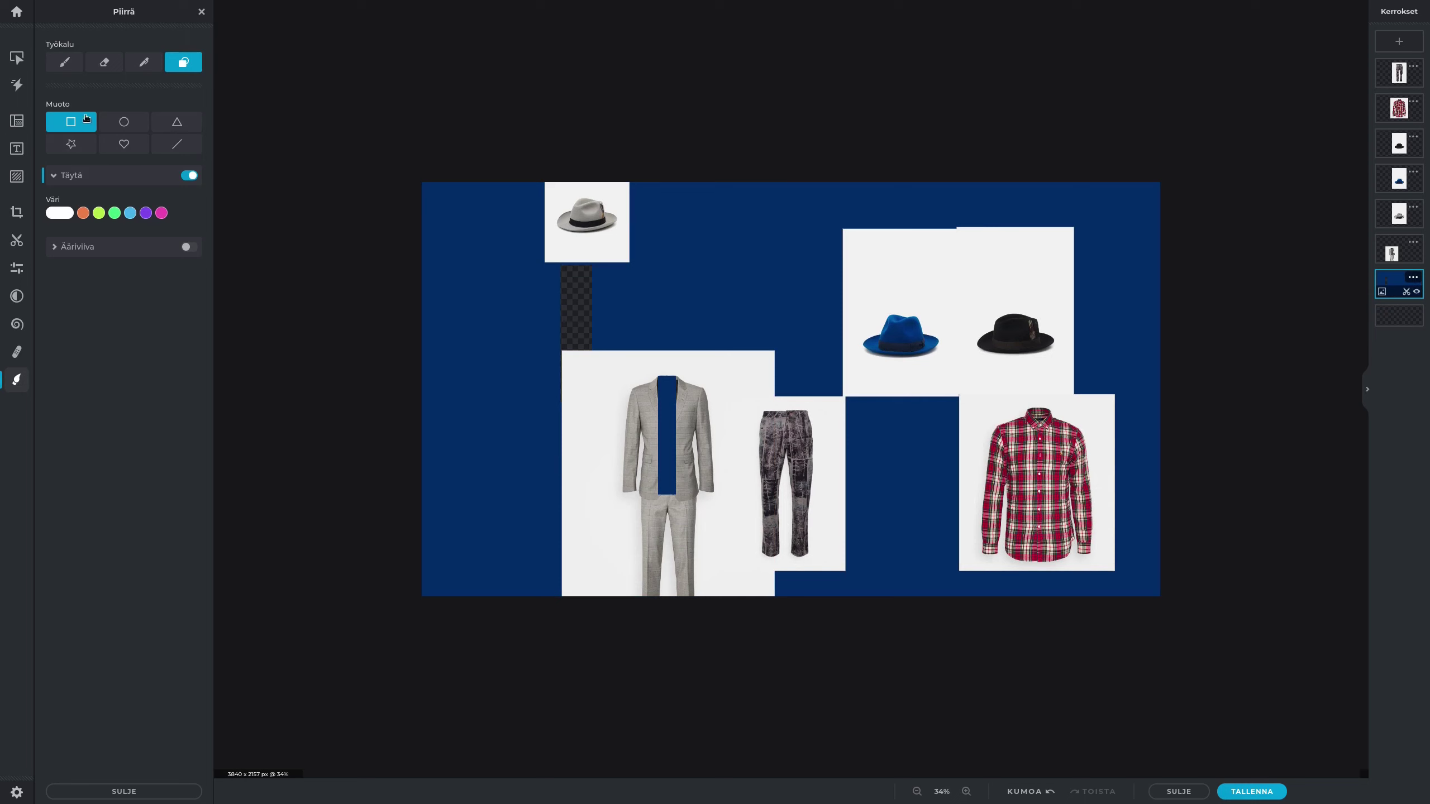
{"action": "left_click", "coordinate": [61, 213]}
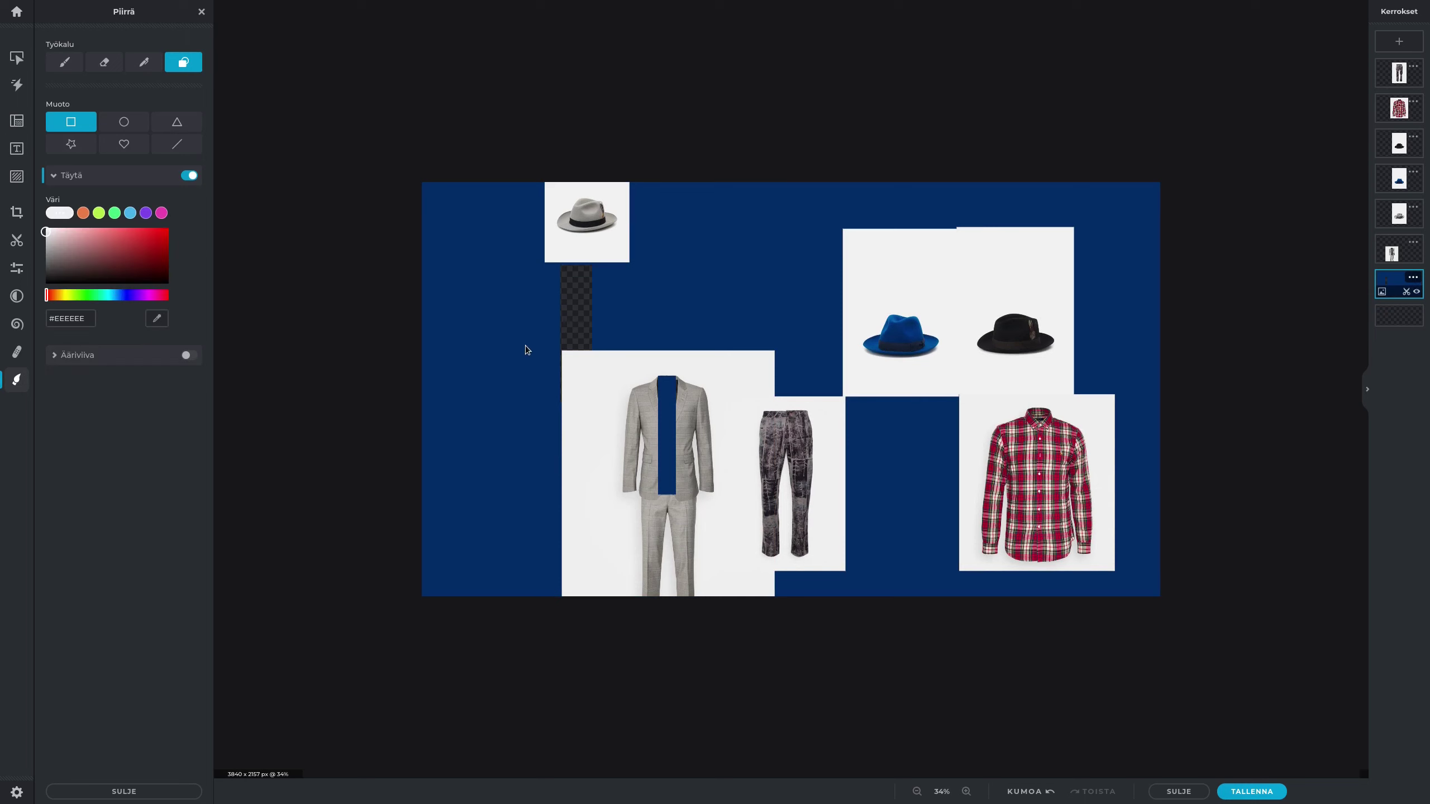
{"action": "left_click", "coordinate": [542, 320]}
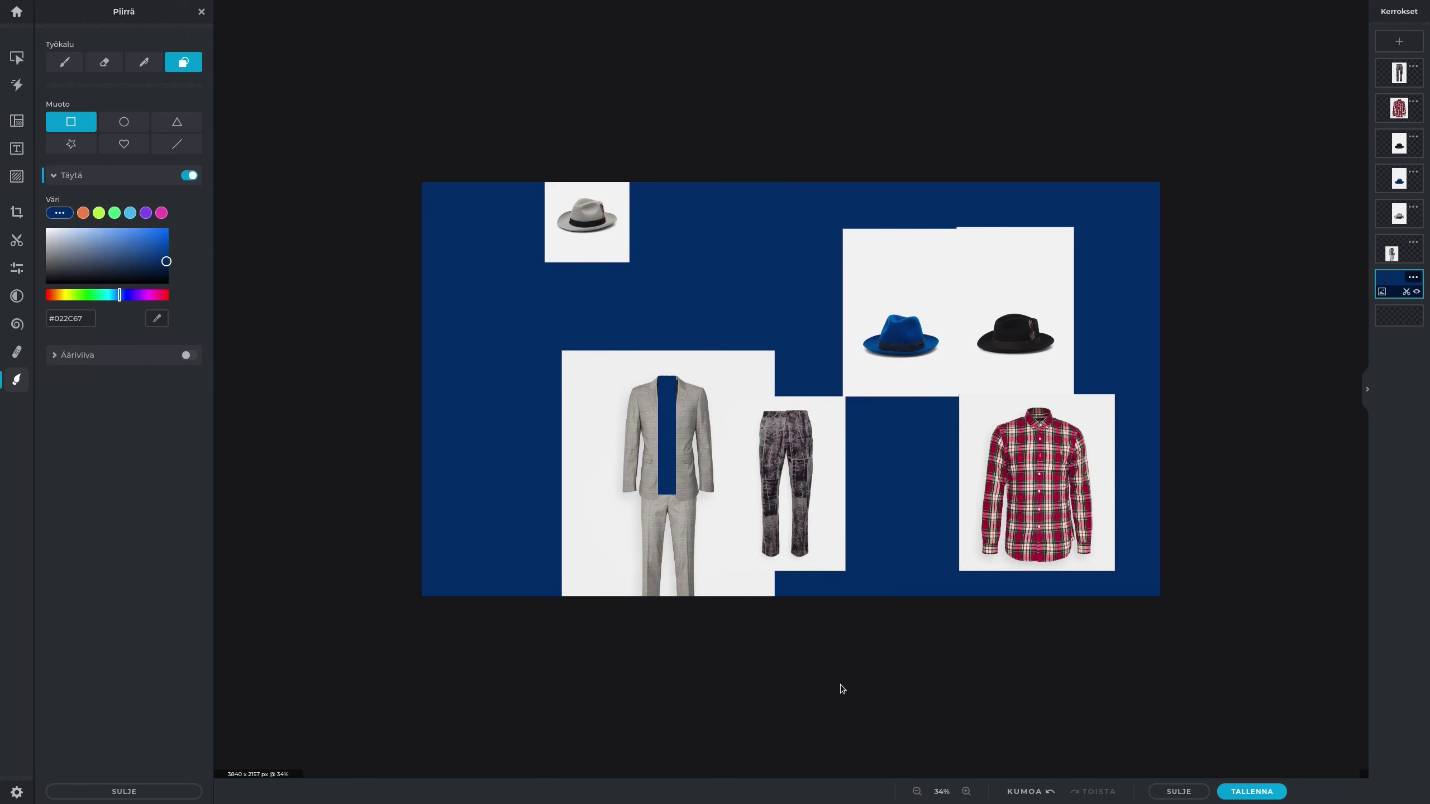
{"action": "scroll", "coordinate": [852, 537], "scroll_direction": "down", "scroll_amount": 1}
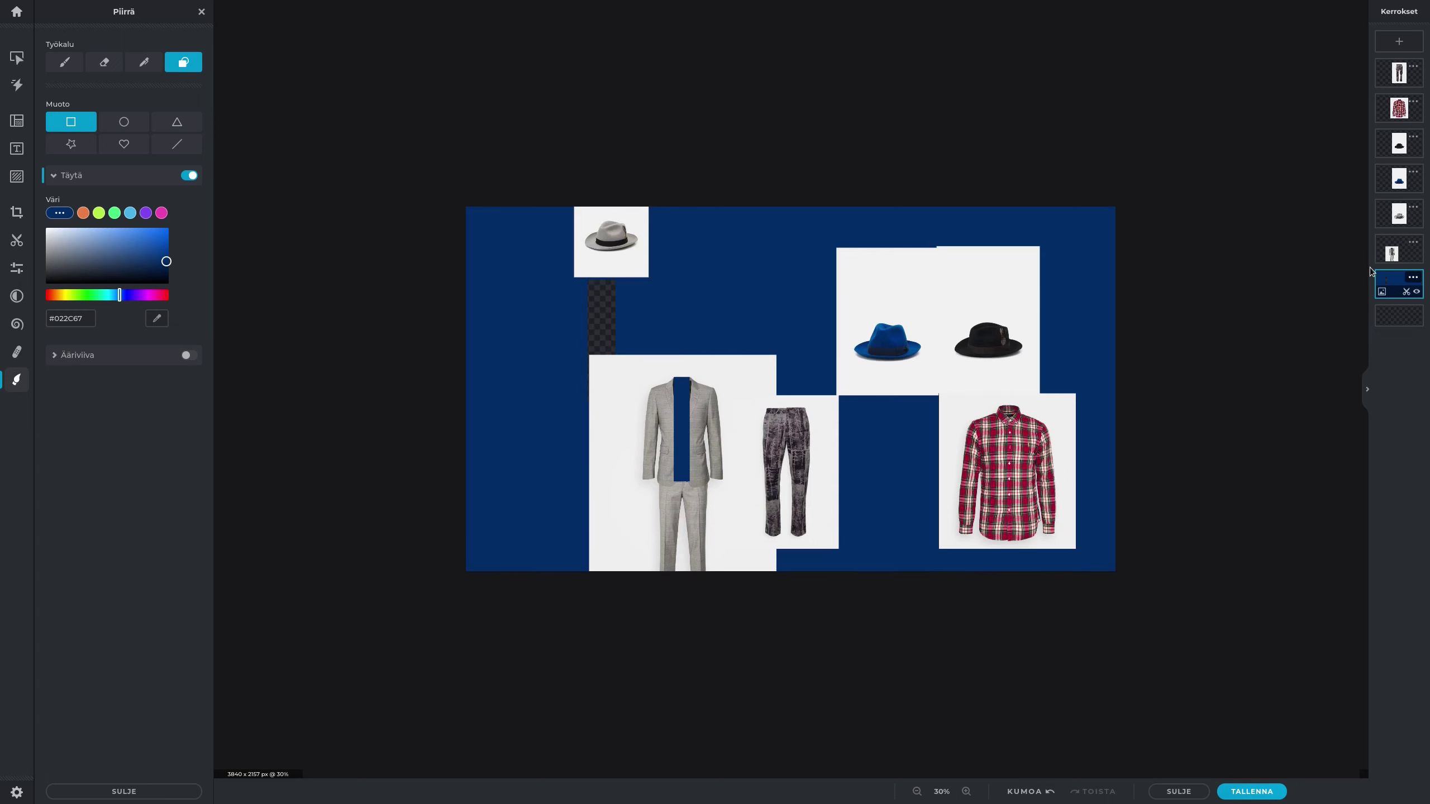
{"action": "scroll", "coordinate": [554, 279], "scroll_direction": "up", "scroll_amount": 3}
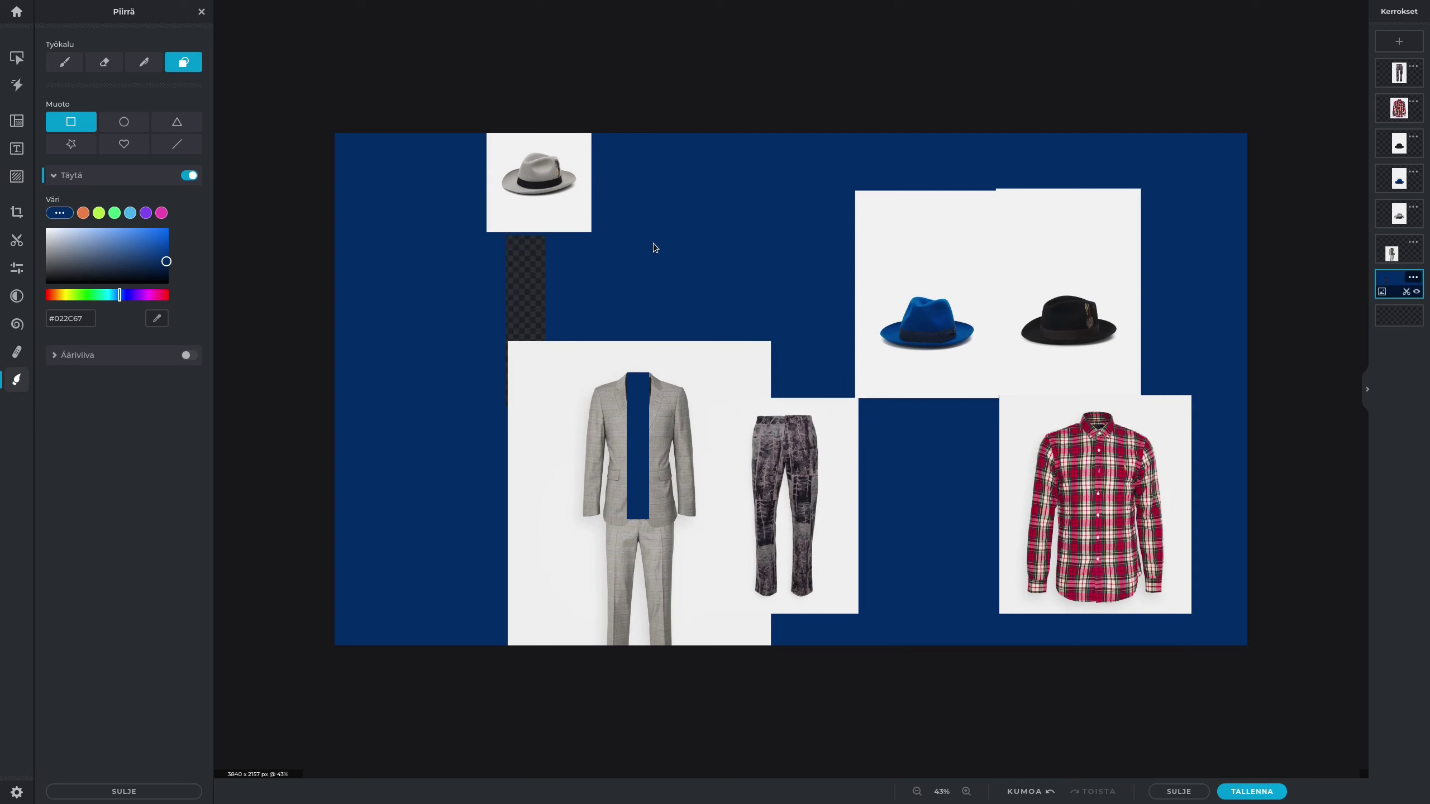
Undo the striped shirt's deletion, the suit and grey hat moves, and the black rectangle drawn on the shirt.
{"action": "key", "text": "ctrl+z"}
{"action": "key", "text": "ctrl+z"}
{"action": "key", "text": "ctrl+z"}
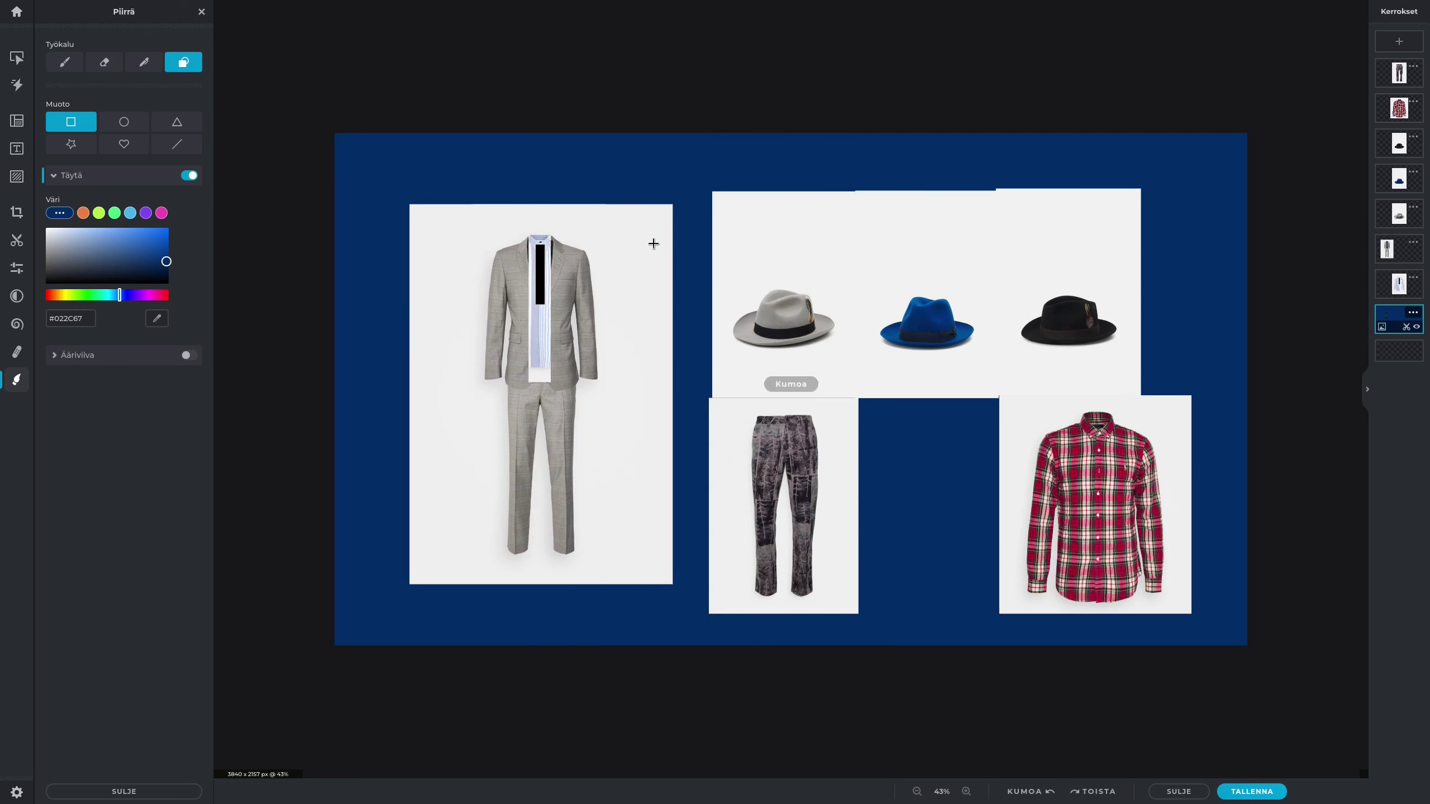
{"action": "key", "text": "ctrl+z"}
{"action": "key", "text": "ctrl+z"}
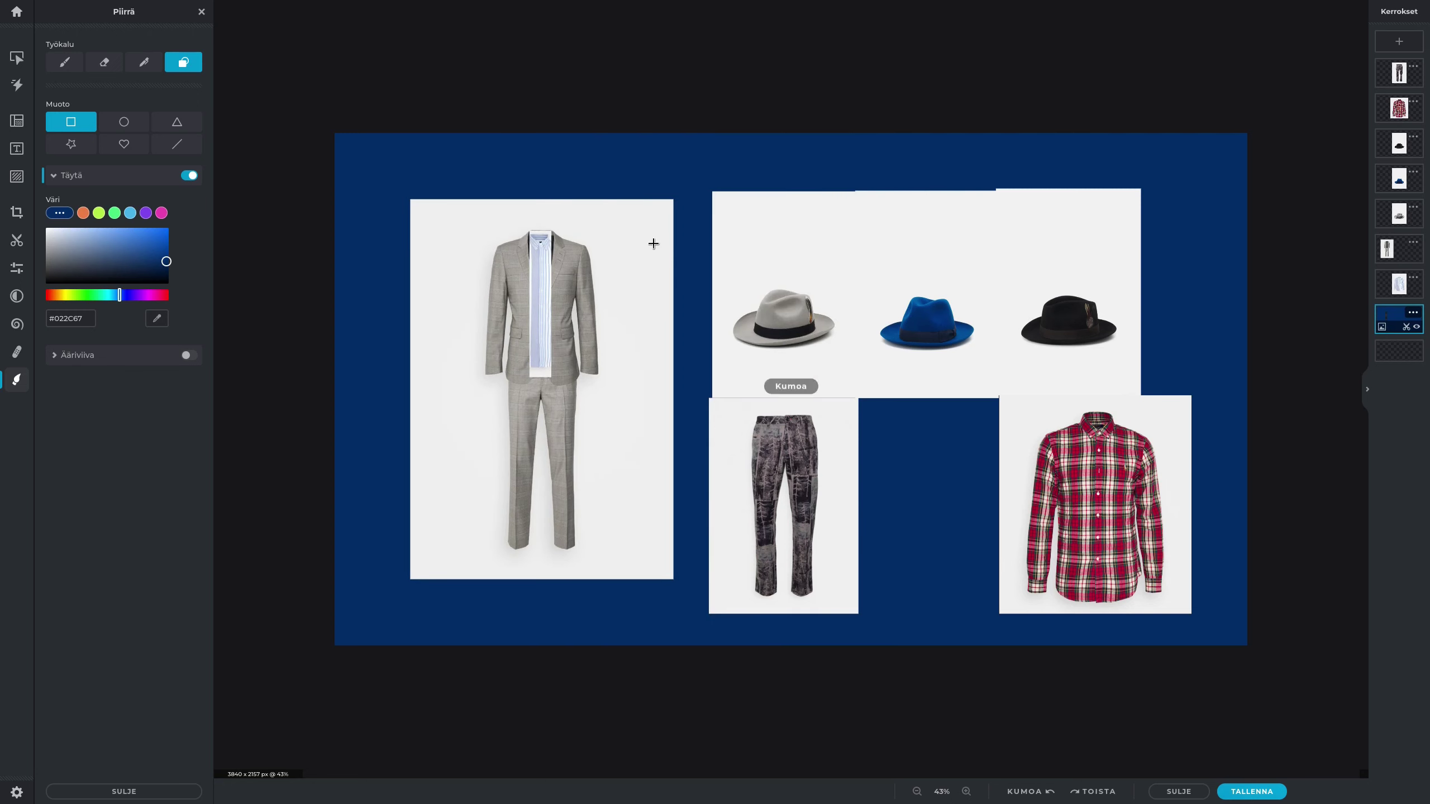
Undo the striped shirt's placement behind the suit, the earlier suit, hat and trouser moves, and the cut-out in the jacket.
{"action": "key", "text": "ctrl+z"}
{"action": "key", "text": "ctrl+z"}
{"action": "key", "text": "ctrl+z"}
{"action": "key", "text": "ctrl+z"}
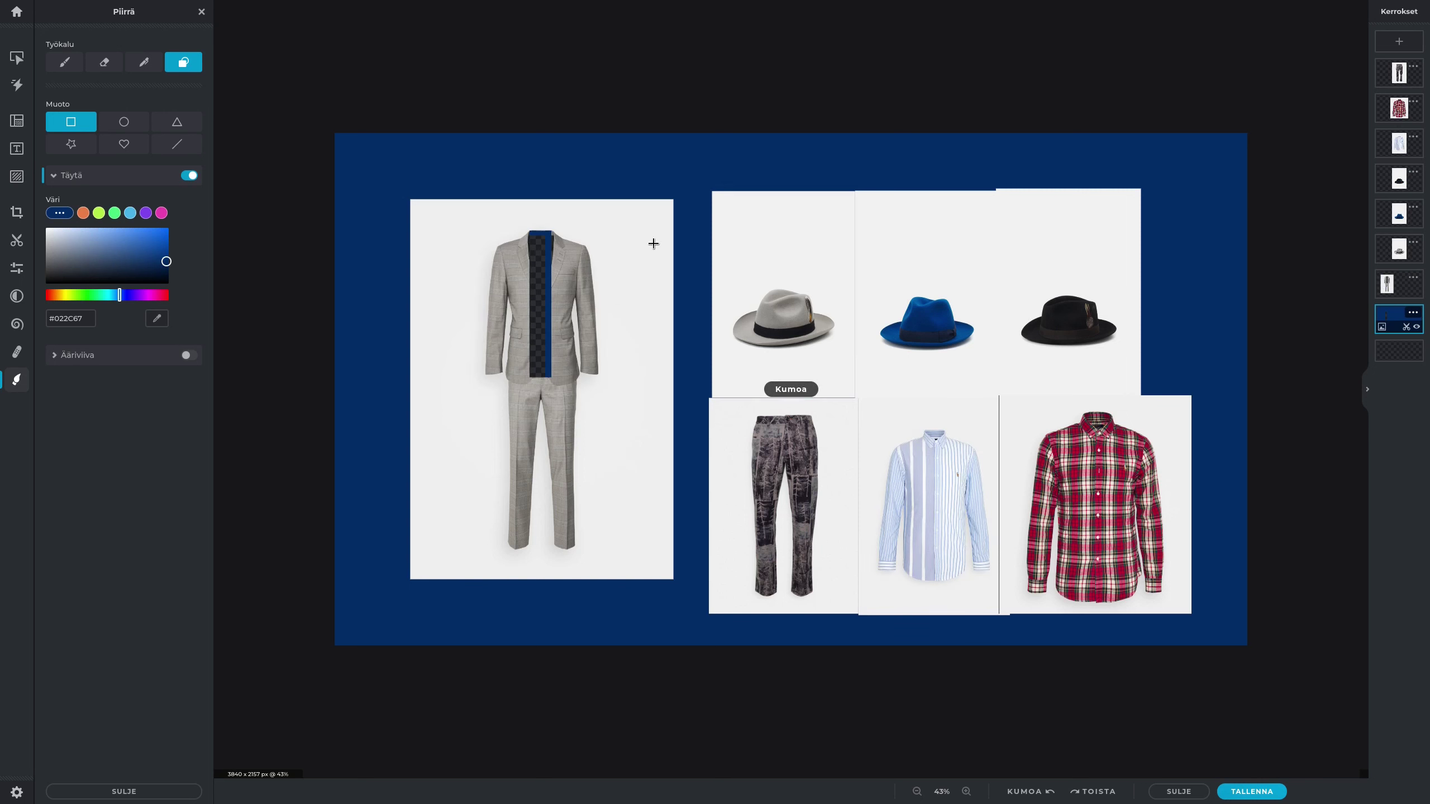
{"action": "key", "text": "ctrl+z"}
{"action": "key", "text": "ctrl+z"}
{"action": "key", "text": "ctrl+z"}
{"action": "key", "text": "ctrl+z"}
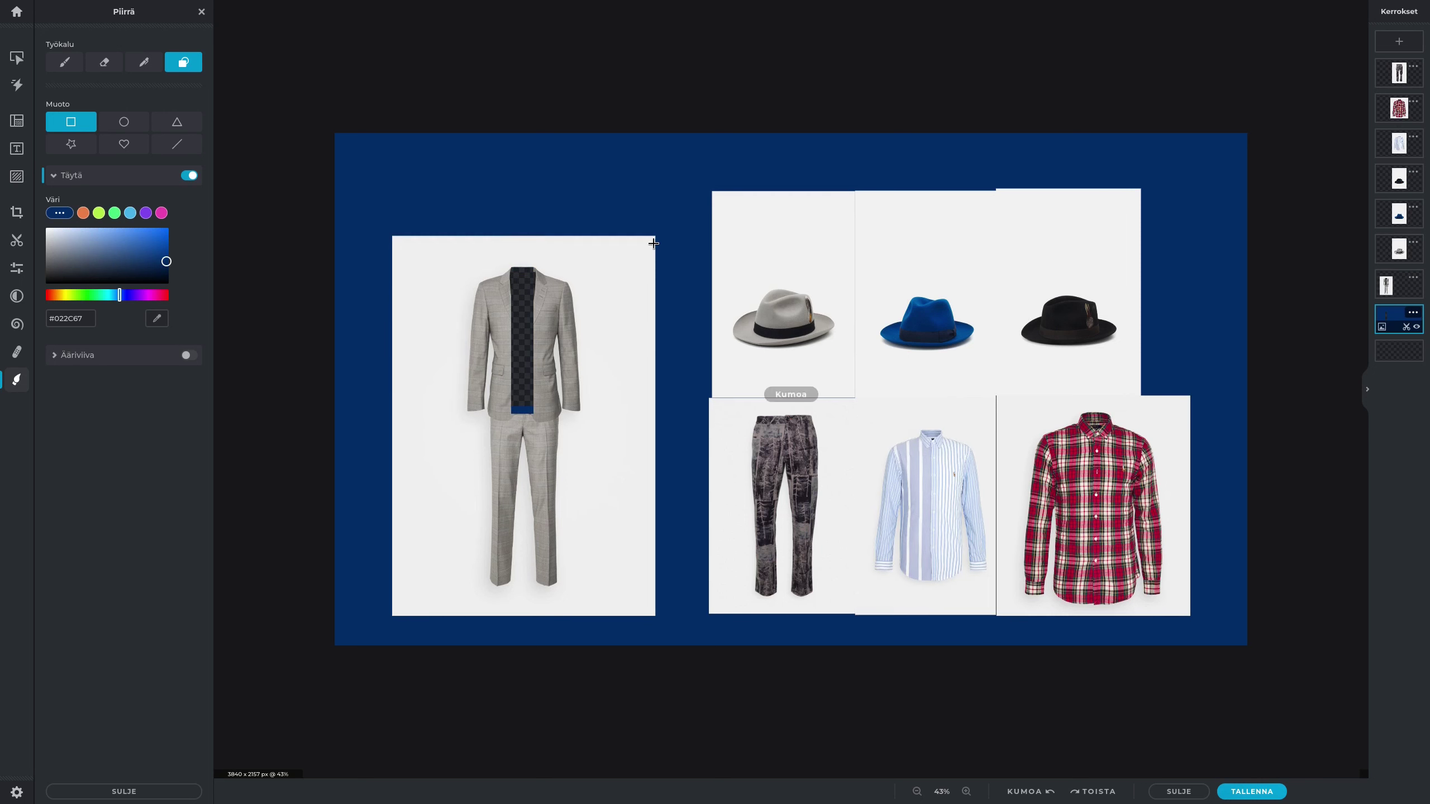
{"action": "key", "text": "ctrl+z"}
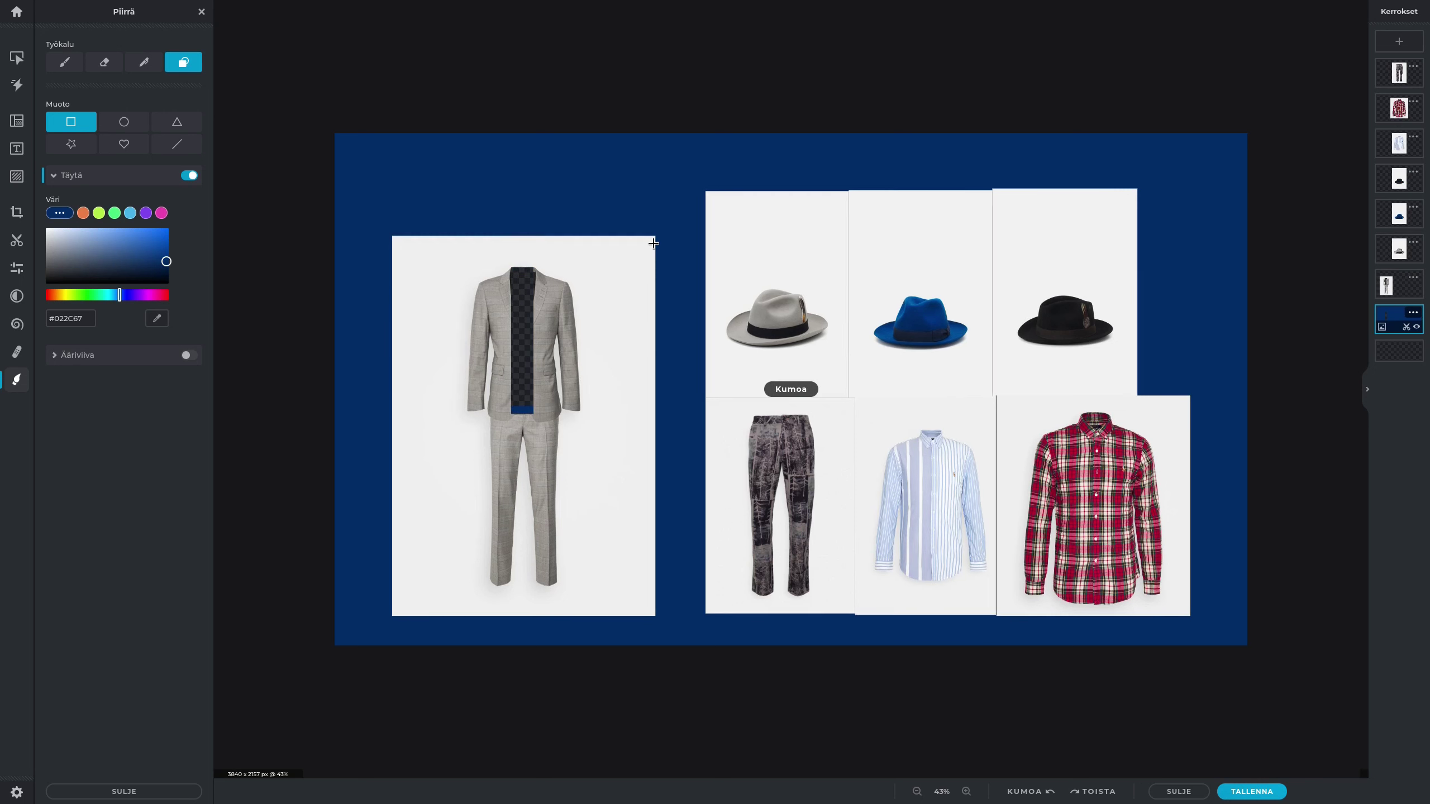
{"action": "key", "text": "ctrl+z"}
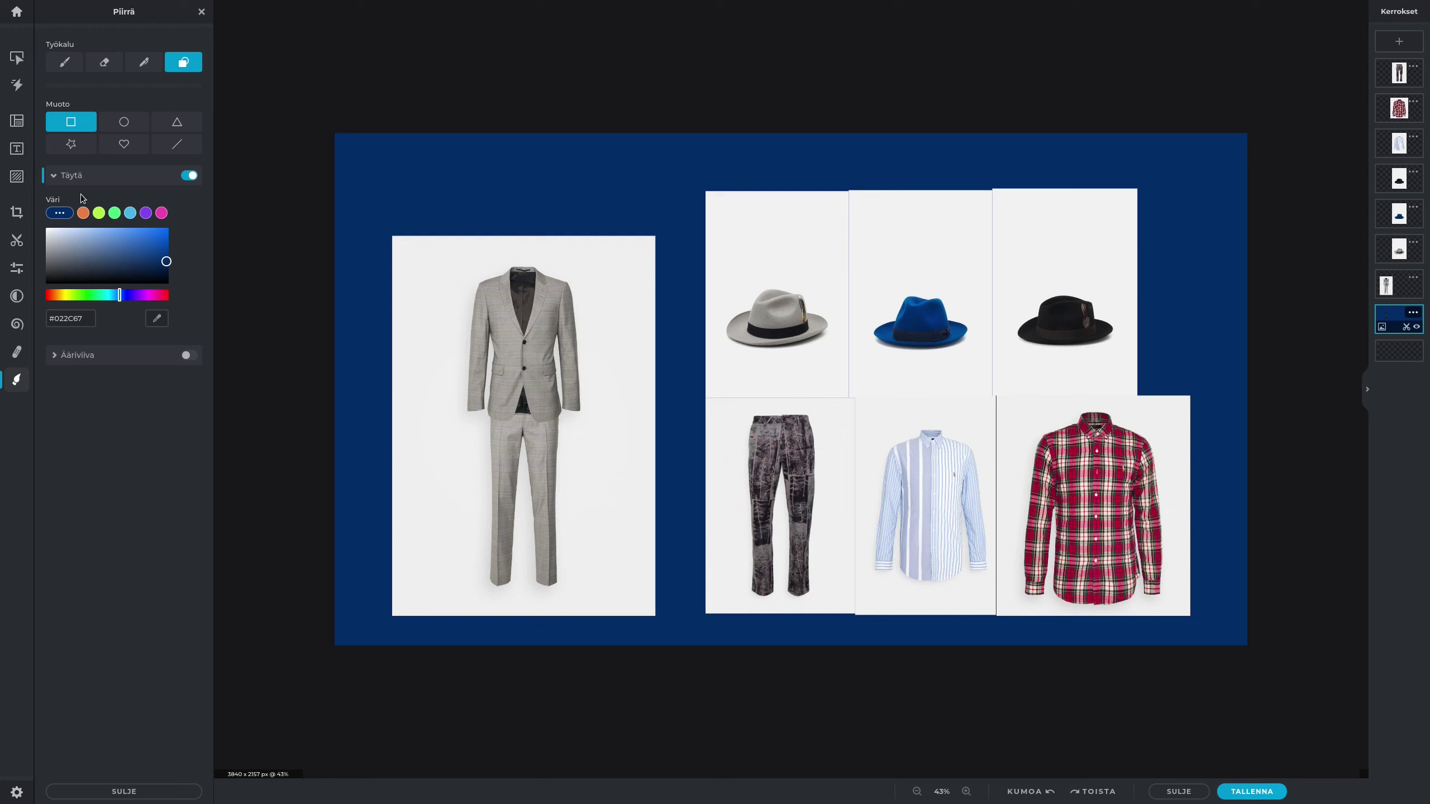
Move the whole suit photo up and to the right, enlarge it, and position it on the blue area beside the hats.
{"action": "left_click", "coordinate": [16, 120]}
{"action": "left_click_drag", "start_coordinate": [554, 375], "coordinate": [577, 349]}
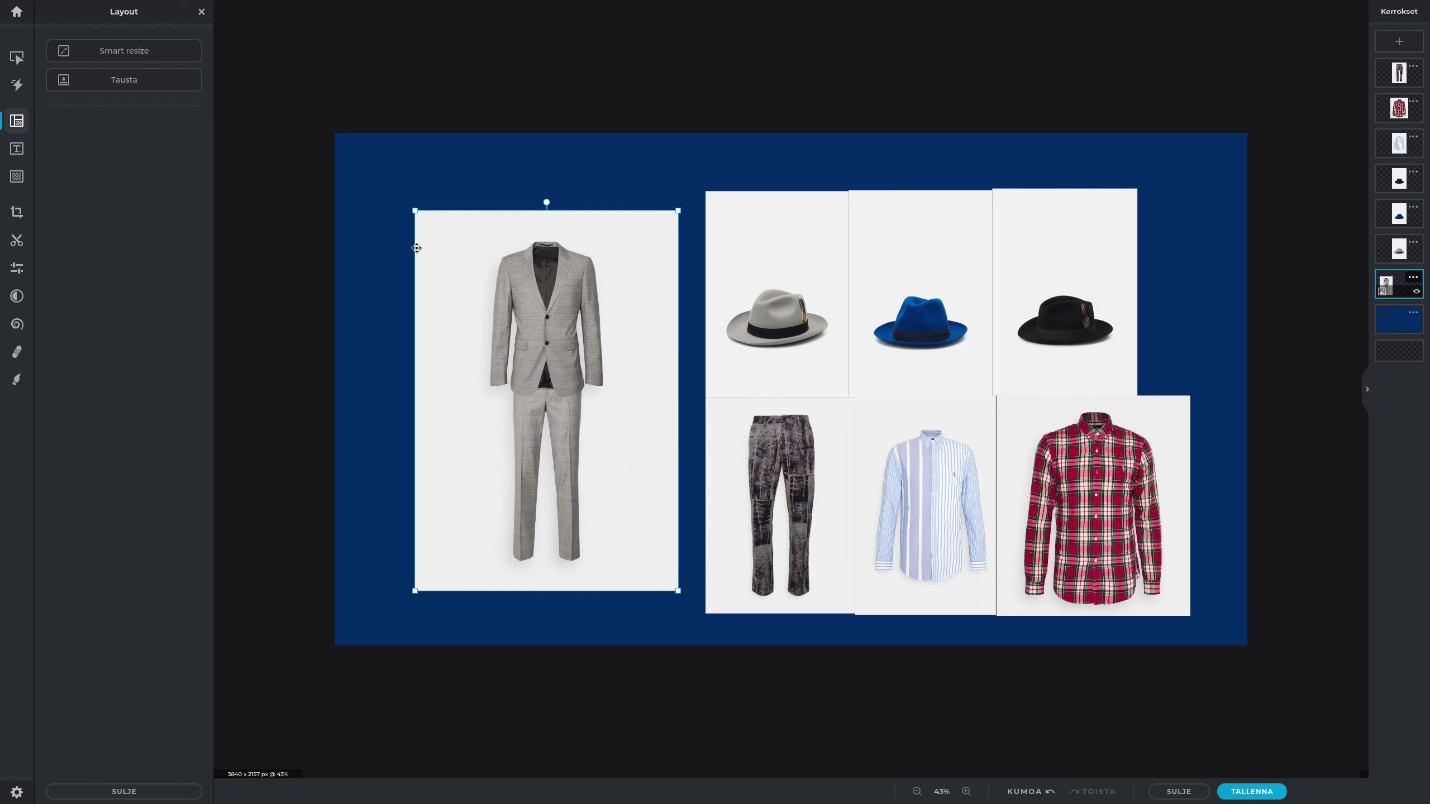
{"action": "left_click_drag", "start_coordinate": [415, 212], "coordinate": [389, 177]}
{"action": "left_click_drag", "start_coordinate": [497, 380], "coordinate": [494, 394]}
Adjust the size of the red plaid shirt photo and realign it beside the striped shirt.
{"action": "left_click", "coordinate": [1159, 437]}
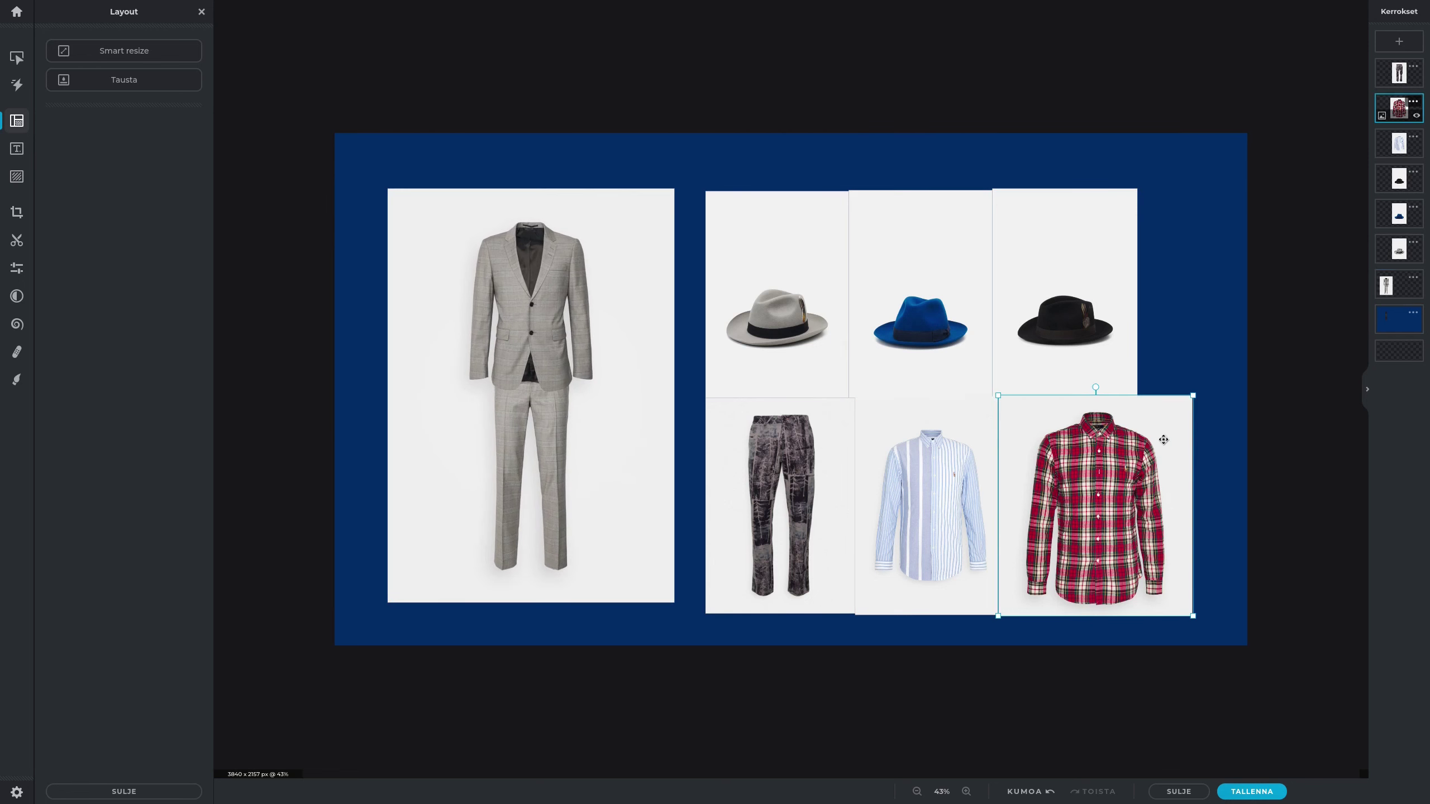
{"action": "left_click_drag", "start_coordinate": [1192, 398], "coordinate": [1172, 399]}
{"action": "left_click_drag", "start_coordinate": [1113, 487], "coordinate": [1115, 466]}
{"action": "left_click_drag", "start_coordinate": [1172, 592], "coordinate": [1193, 607]}
Enlarge the black, blue and grey hat photos and arrange them side by side above the trousers and shirts.
{"action": "left_click", "coordinate": [1069, 326]}
{"action": "left_click_drag", "start_coordinate": [1133, 192], "coordinate": [1150, 180]}
{"action": "mouse_move", "coordinate": [1095, 262]}
{"action": "left_mouse_down"}
{"action": "mouse_move", "coordinate": [1117, 265]}
{"action": "mouse_move", "coordinate": [1110, 254]}
{"action": "left_mouse_up"}
{"action": "left_click_drag", "start_coordinate": [896, 267], "coordinate": [900, 224]}
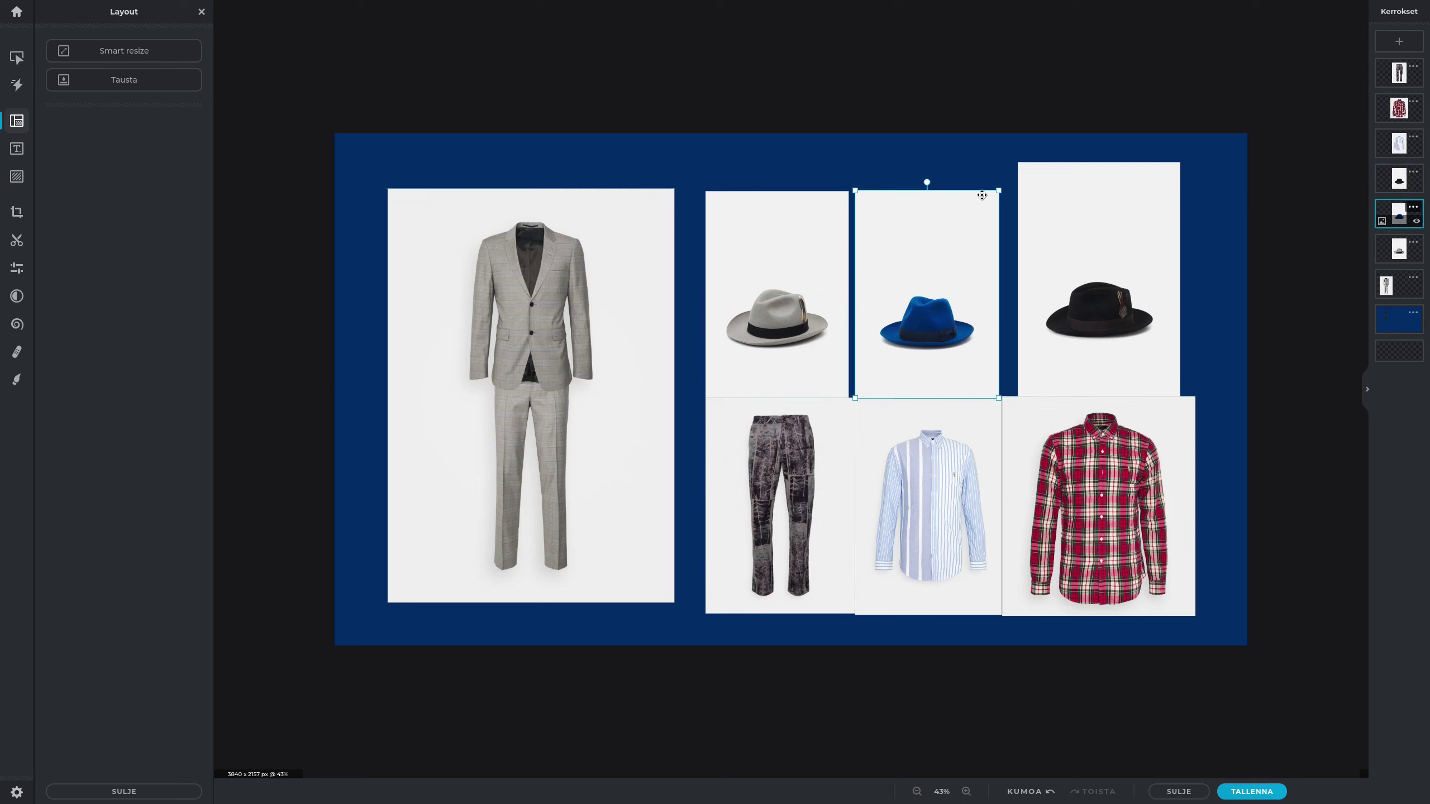
{"action": "left_click_drag", "start_coordinate": [994, 193], "coordinate": [1017, 163]}
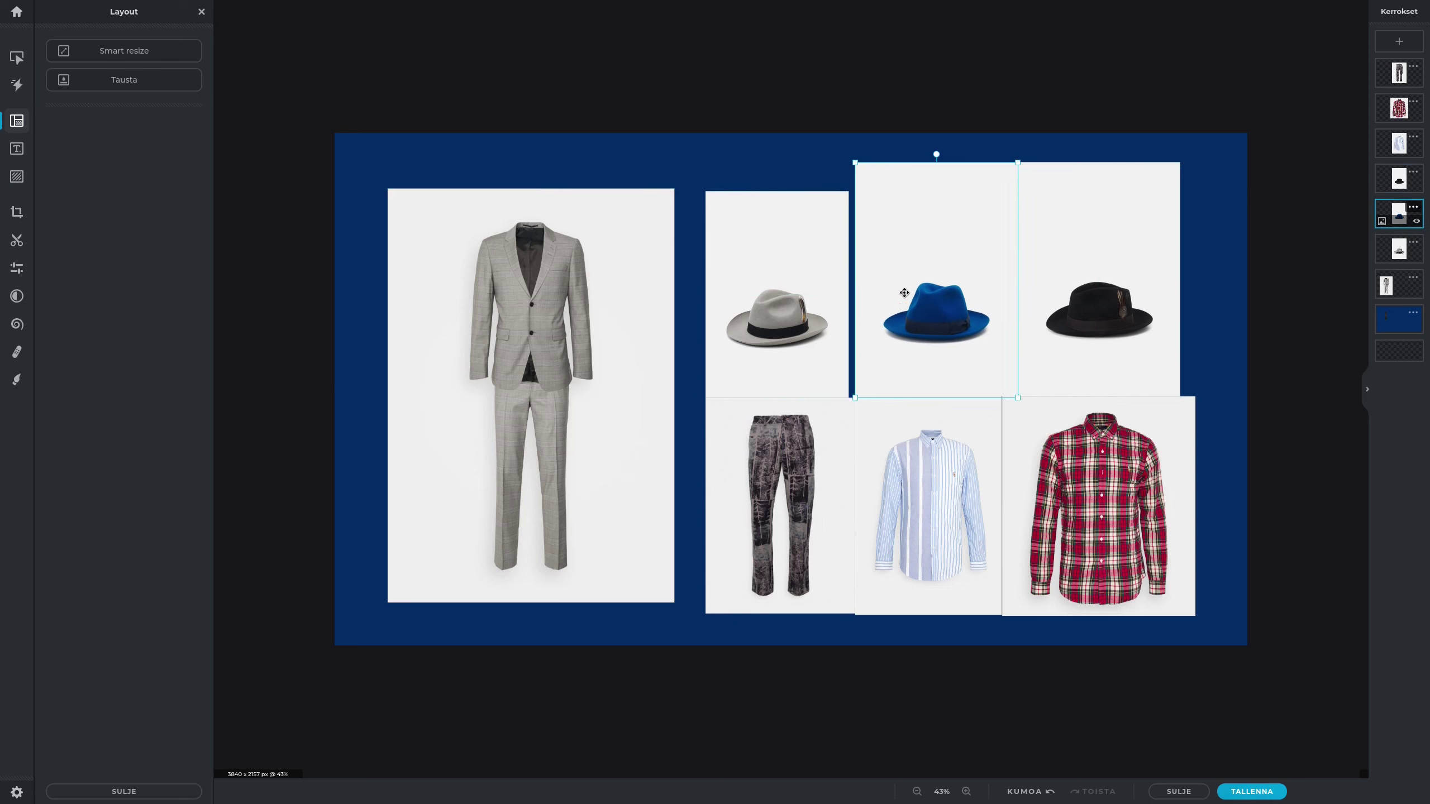
{"action": "left_click", "coordinate": [812, 356]}
{"action": "left_click_drag", "start_coordinate": [844, 188], "coordinate": [816, 203]}
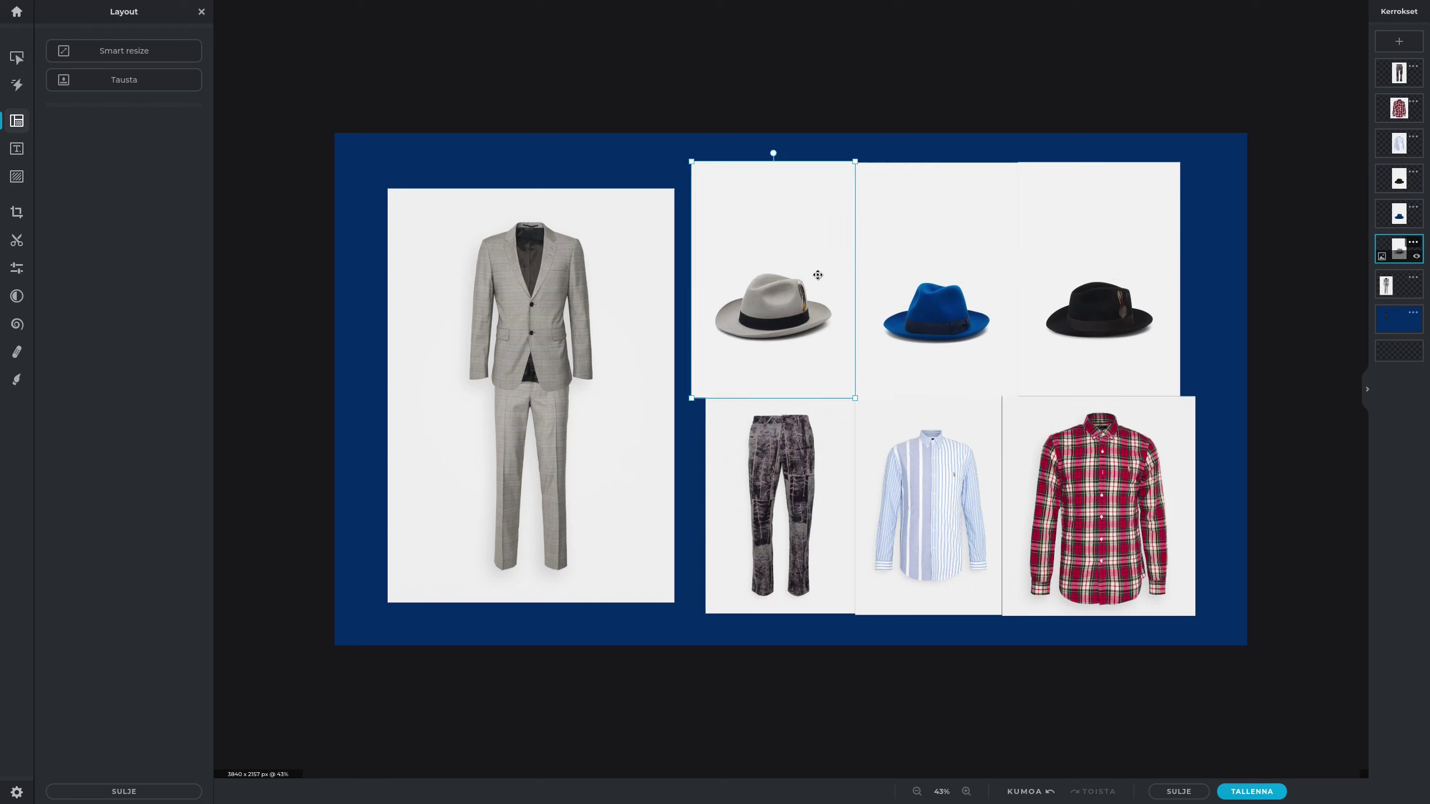
Nudge the patterned trousers, striped shirt and plaid shirt slightly to the left as one row beneath the hats.
{"action": "left_click_drag", "start_coordinate": [1003, 501], "coordinate": [1037, 504]}
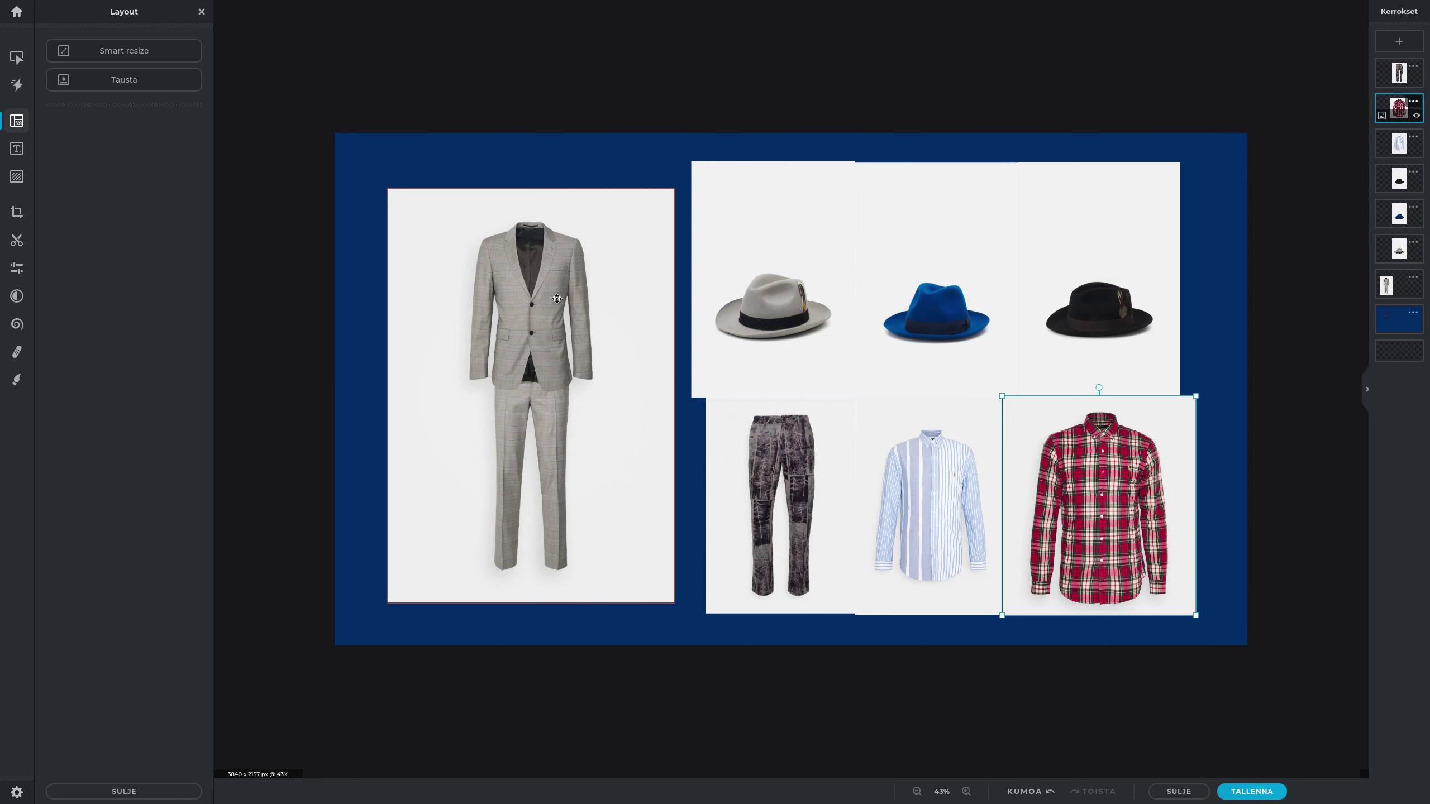
{"action": "scroll", "coordinate": [556, 298], "scroll_direction": "down", "scroll_amount": 2}
{"action": "scroll", "coordinate": [603, 391], "scroll_direction": "up", "scroll_amount": 2}
{"action": "left_click_drag", "start_coordinate": [781, 462], "coordinate": [773, 460]}
{"action": "left_click", "coordinate": [904, 458]}
{"action": "left_click_drag", "start_coordinate": [904, 458], "coordinate": [896, 458]}
{"action": "left_click_drag", "start_coordinate": [1107, 463], "coordinate": [1102, 463]}
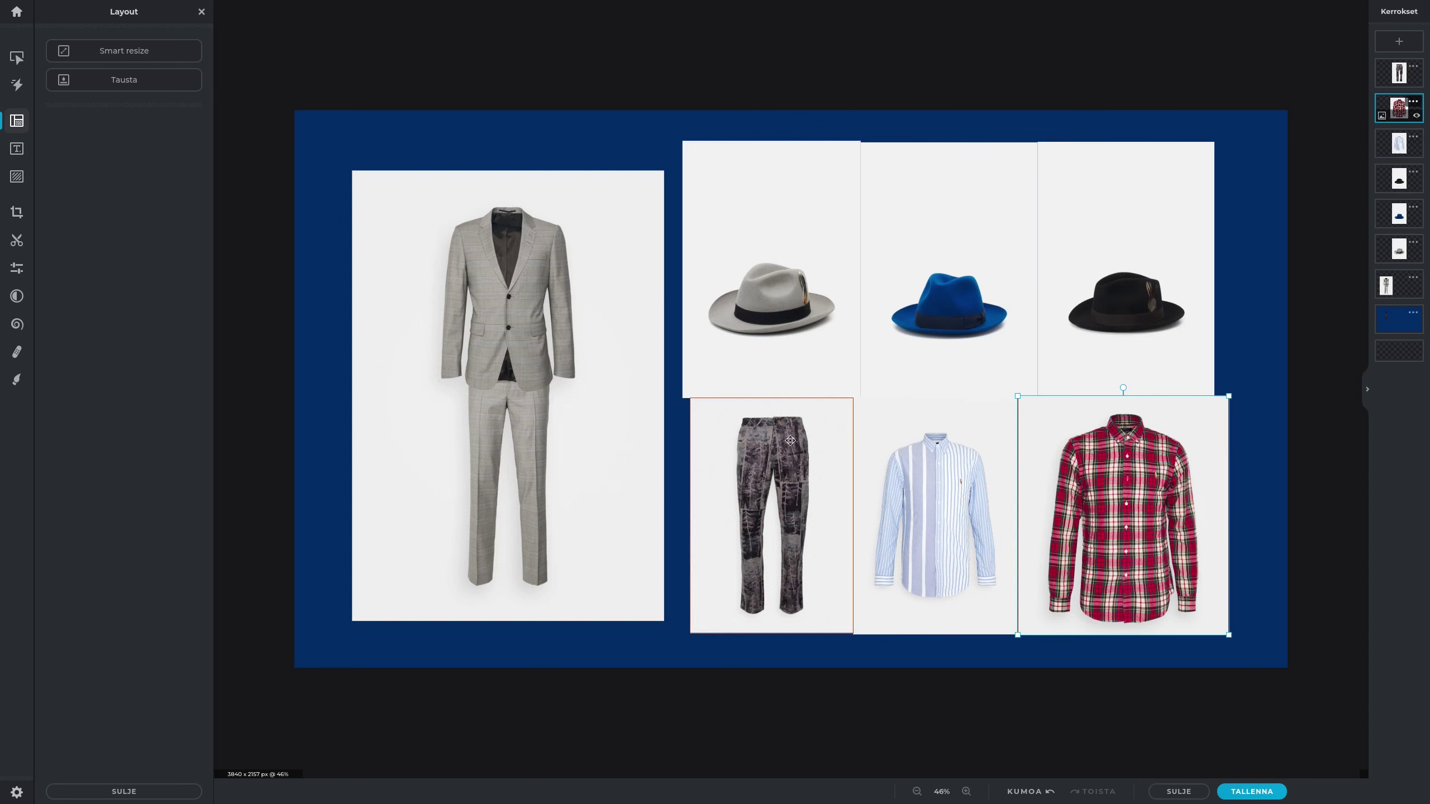
Enlarge the suit photo slightly and re-centre it on the blue area beside the clothing grid.
{"action": "scroll", "coordinate": [509, 274], "scroll_direction": "down", "scroll_amount": 2}
{"action": "scroll", "coordinate": [512, 293], "scroll_direction": "up", "scroll_amount": 4}
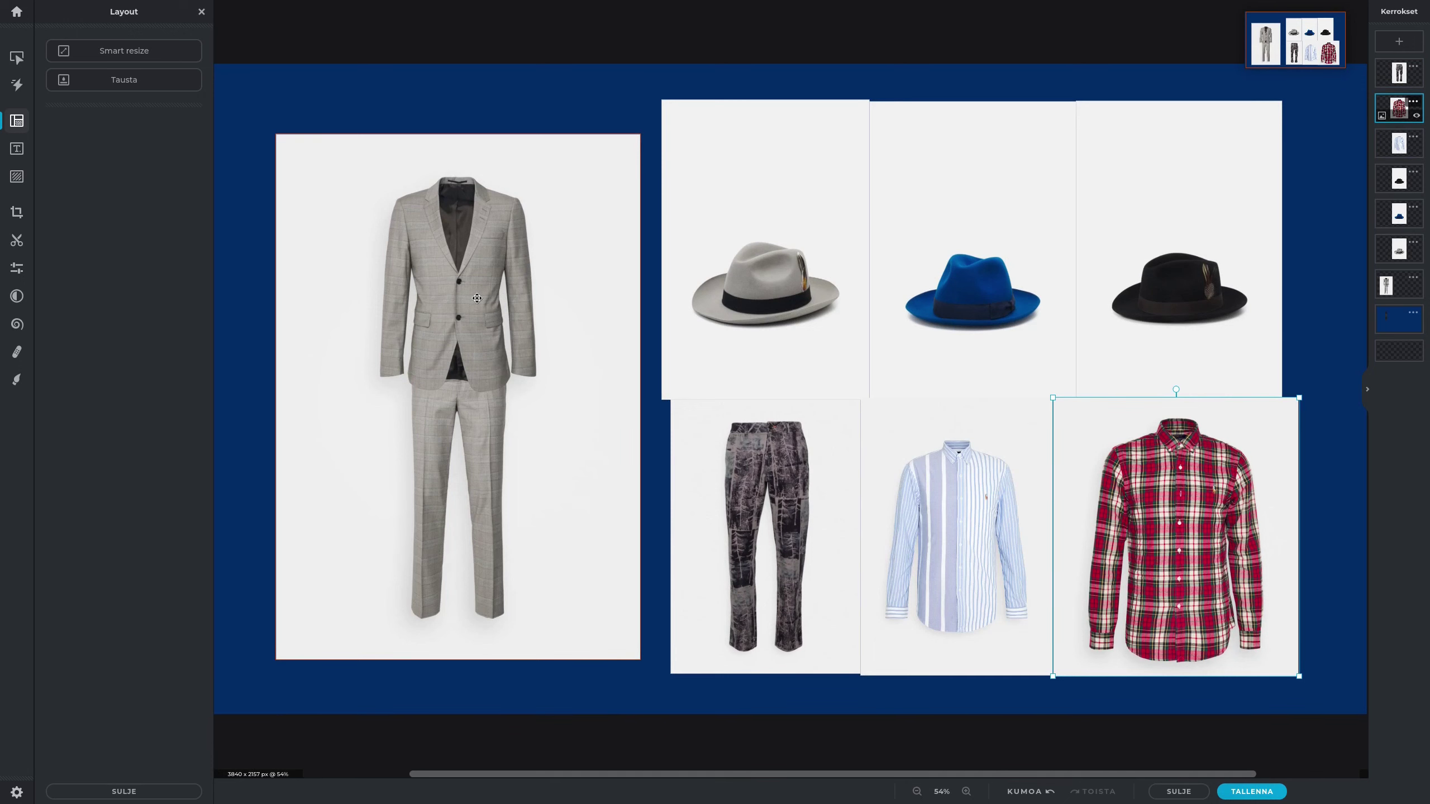
{"action": "scroll", "coordinate": [501, 306], "scroll_direction": "down", "scroll_amount": 3}
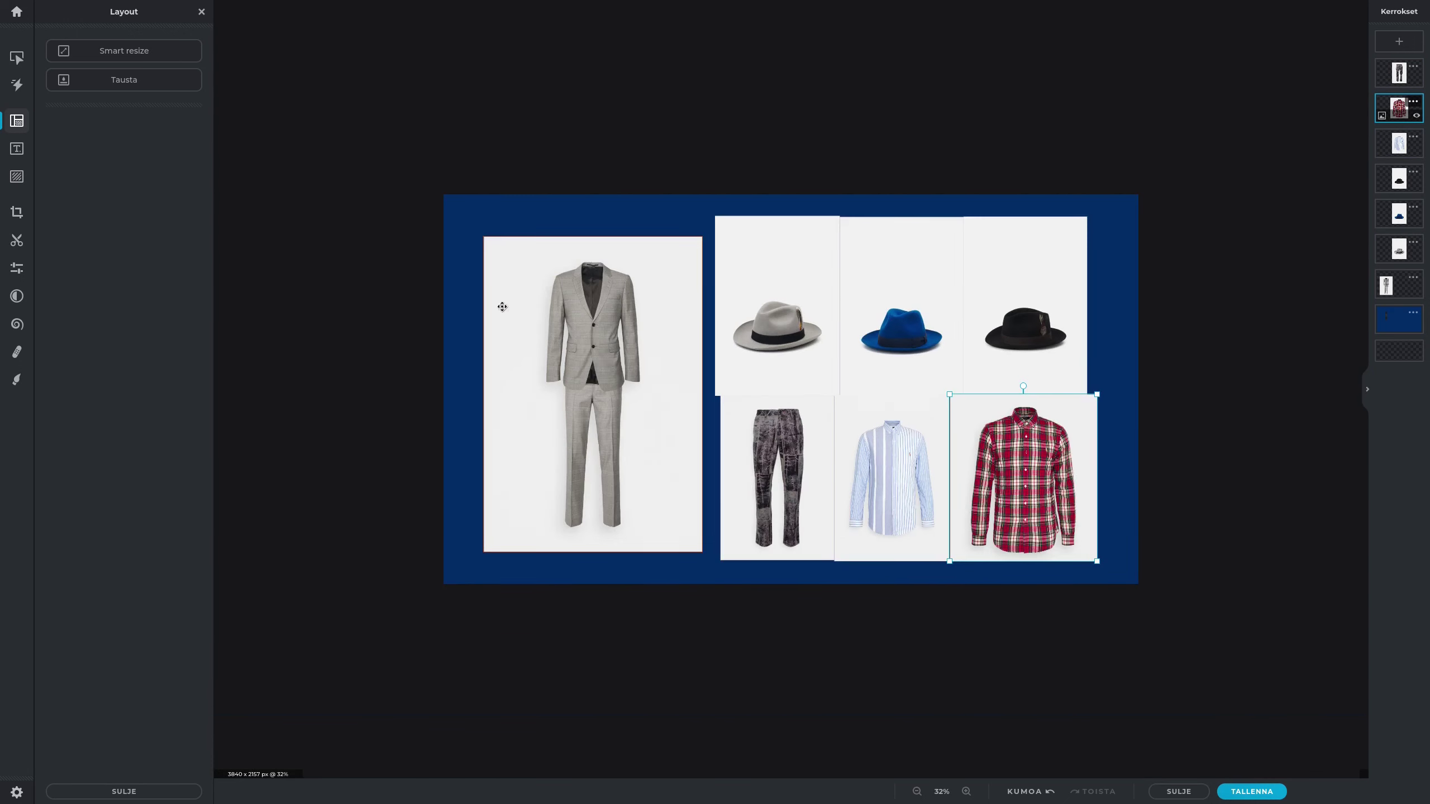
{"action": "left_click", "coordinate": [576, 330]}
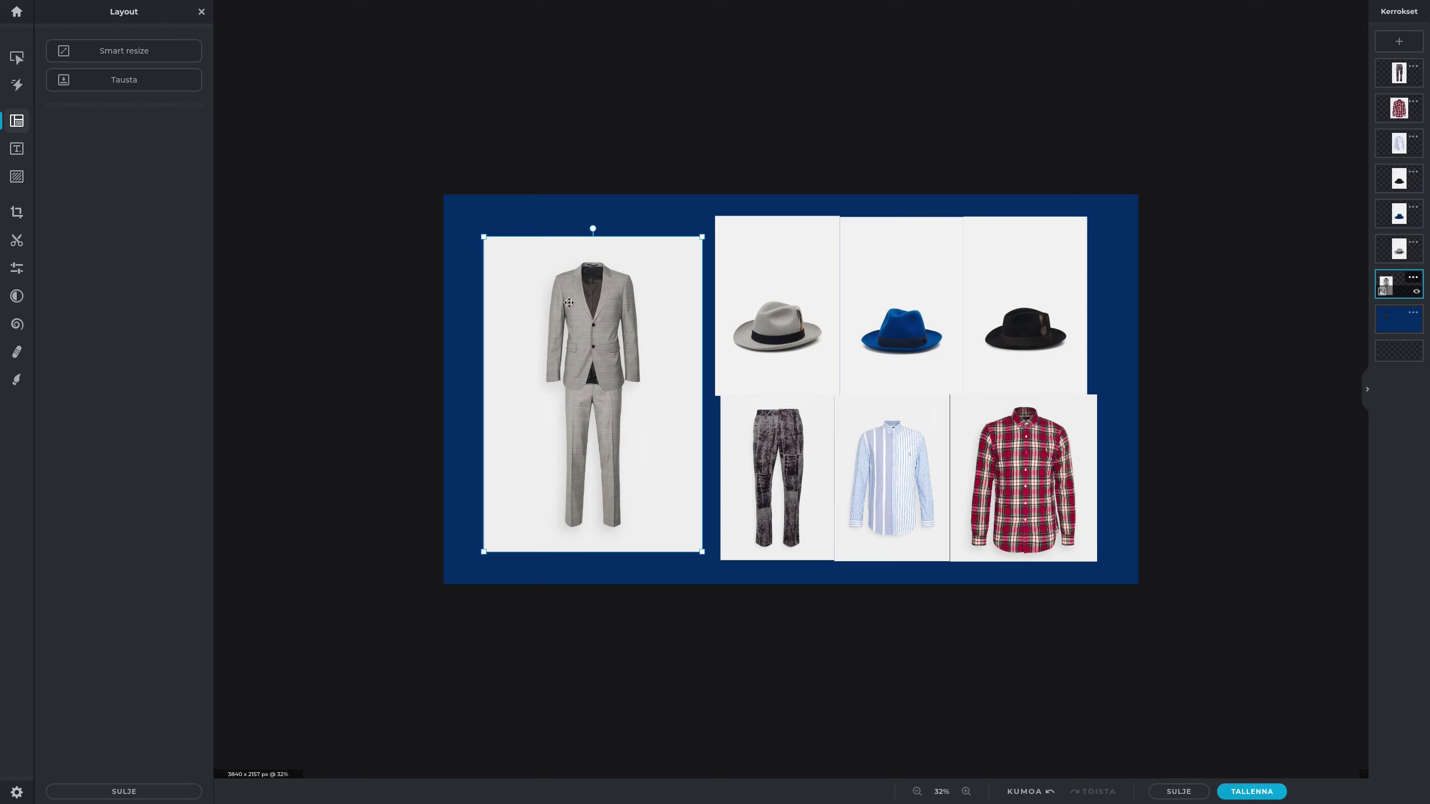
{"action": "left_click_drag", "start_coordinate": [699, 241], "coordinate": [705, 241]}
{"action": "left_click_drag", "start_coordinate": [630, 292], "coordinate": [627, 294]}
Reposition the black and blue hat photos sideways so the three hats stand edge to edge.
{"action": "left_click", "coordinate": [743, 305]}
{"action": "left_click_drag", "start_coordinate": [1007, 309], "coordinate": [1019, 310]}
{"action": "left_click", "coordinate": [924, 301]}
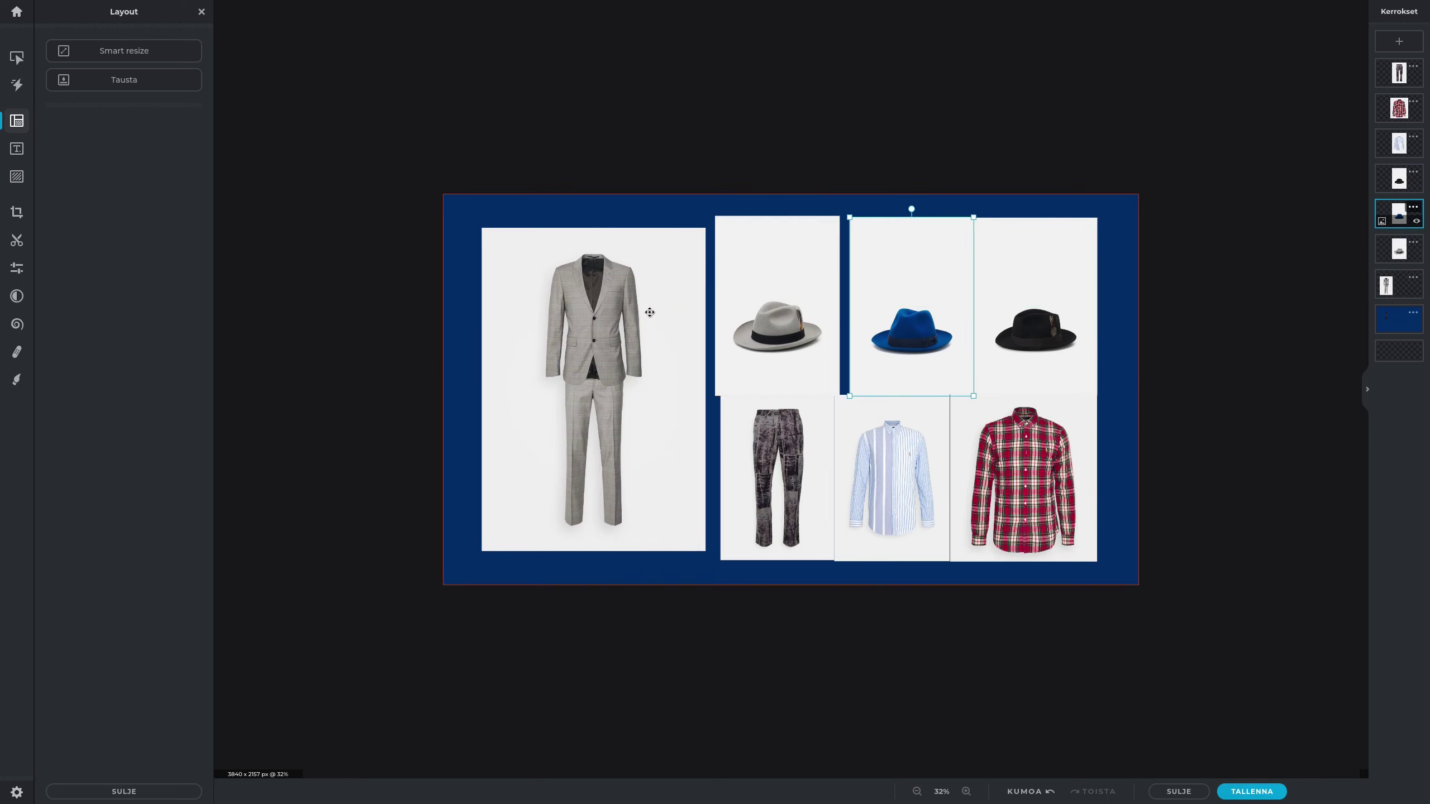
{"action": "scroll", "coordinate": [670, 312], "scroll_direction": "up", "scroll_amount": 10}
{"action": "scroll", "coordinate": [500, 89], "scroll_direction": "up", "scroll_amount": 5}
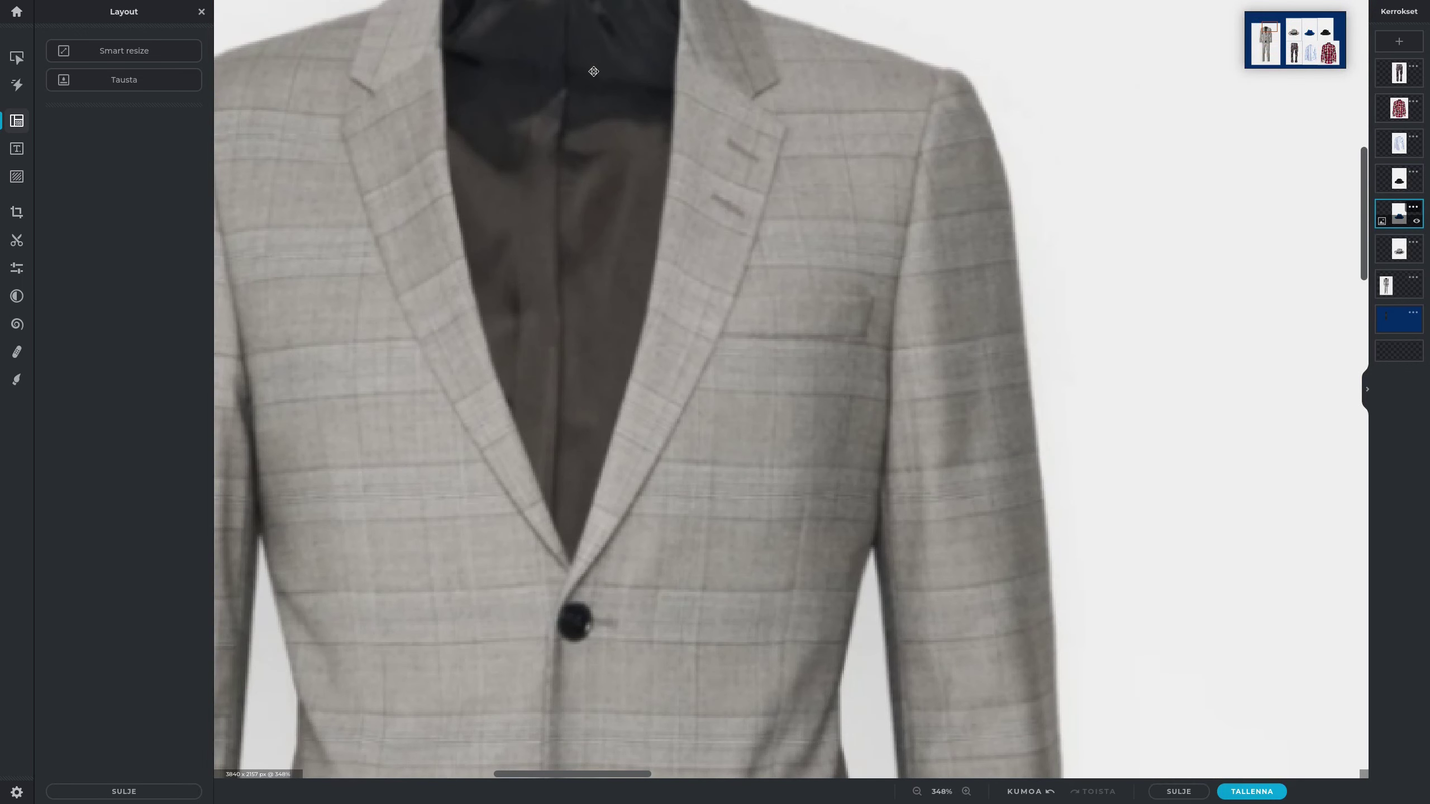
{"action": "scroll", "coordinate": [582, 146], "scroll_direction": "down", "scroll_amount": 10}
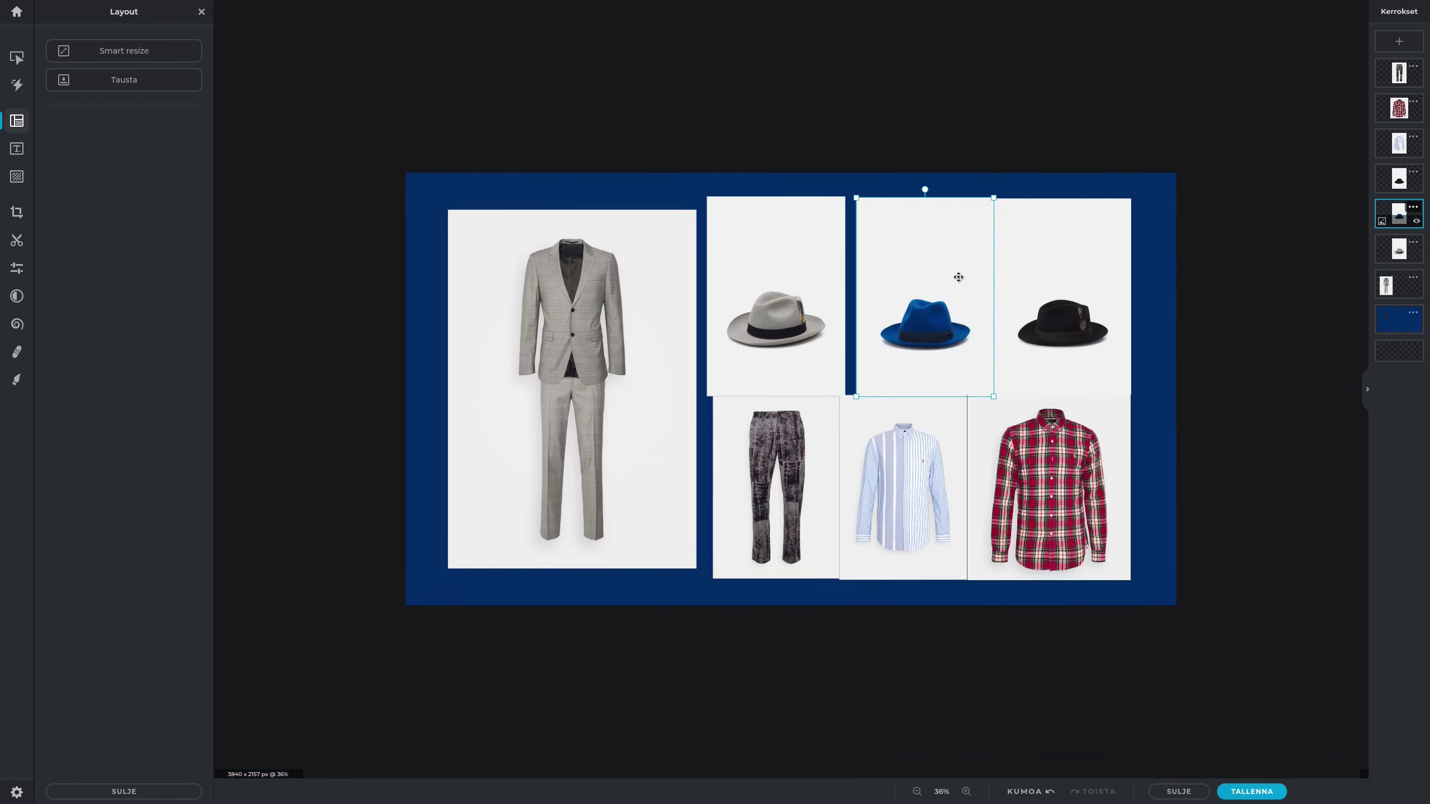
{"action": "left_click_drag", "start_coordinate": [958, 277], "coordinate": [1006, 277]}
Try the patterned trousers over the suit's trousers and centre the suit on them.
{"action": "left_click", "coordinate": [867, 472]}
{"action": "left_click", "coordinate": [809, 476]}
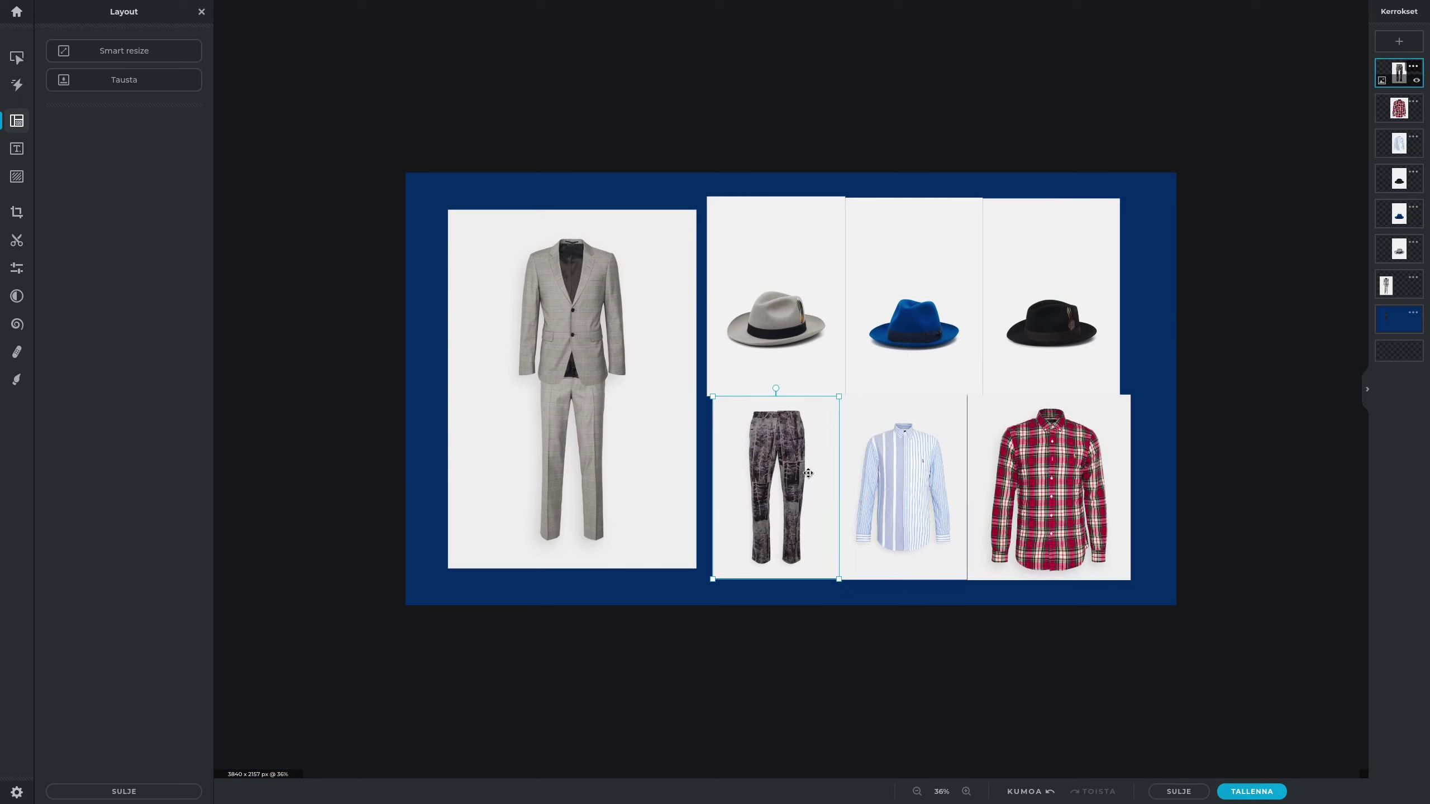
{"action": "left_click_drag", "start_coordinate": [790, 468], "coordinate": [588, 458]}
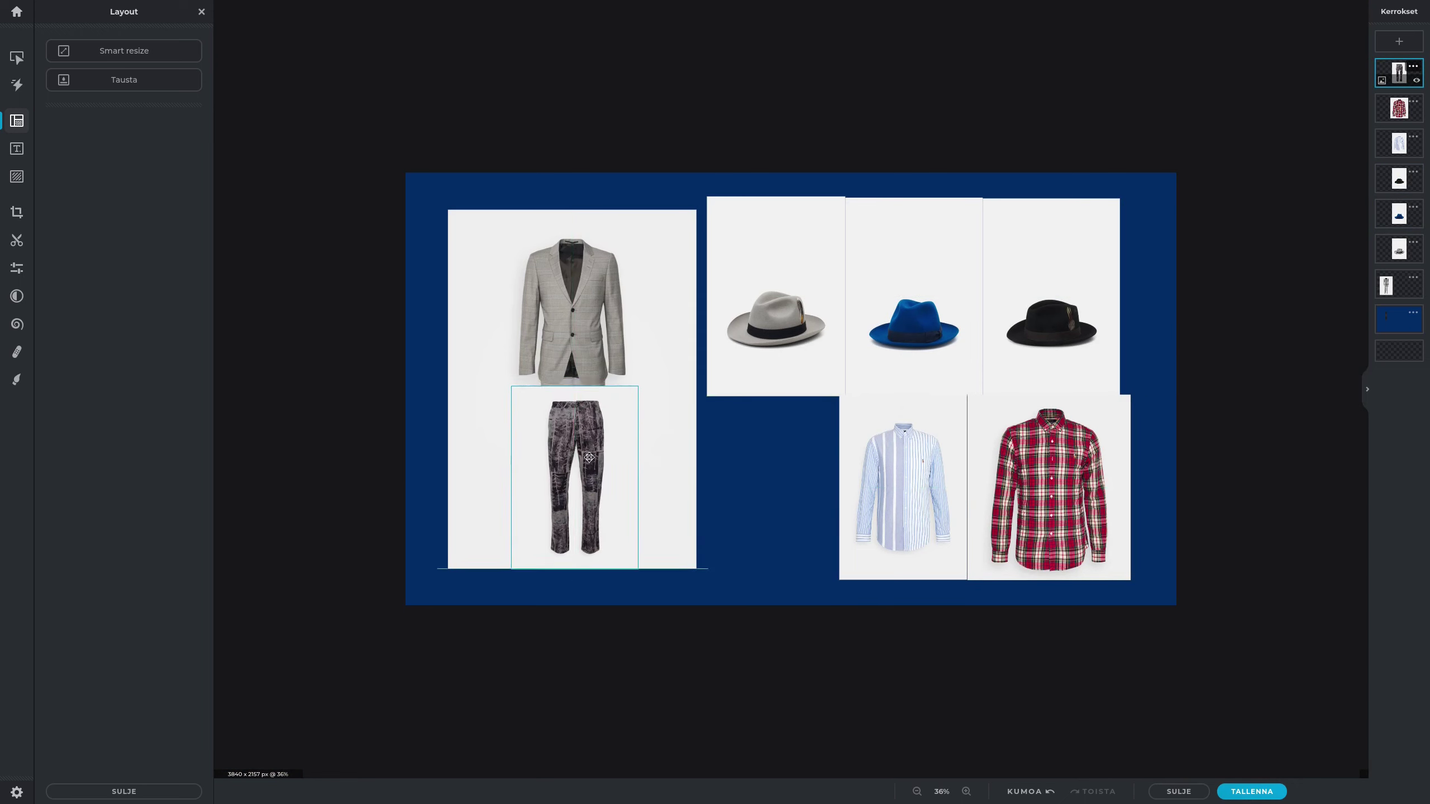
{"action": "left_click_drag", "start_coordinate": [574, 369], "coordinate": [577, 370]}
{"action": "left_click", "coordinate": [575, 451]}
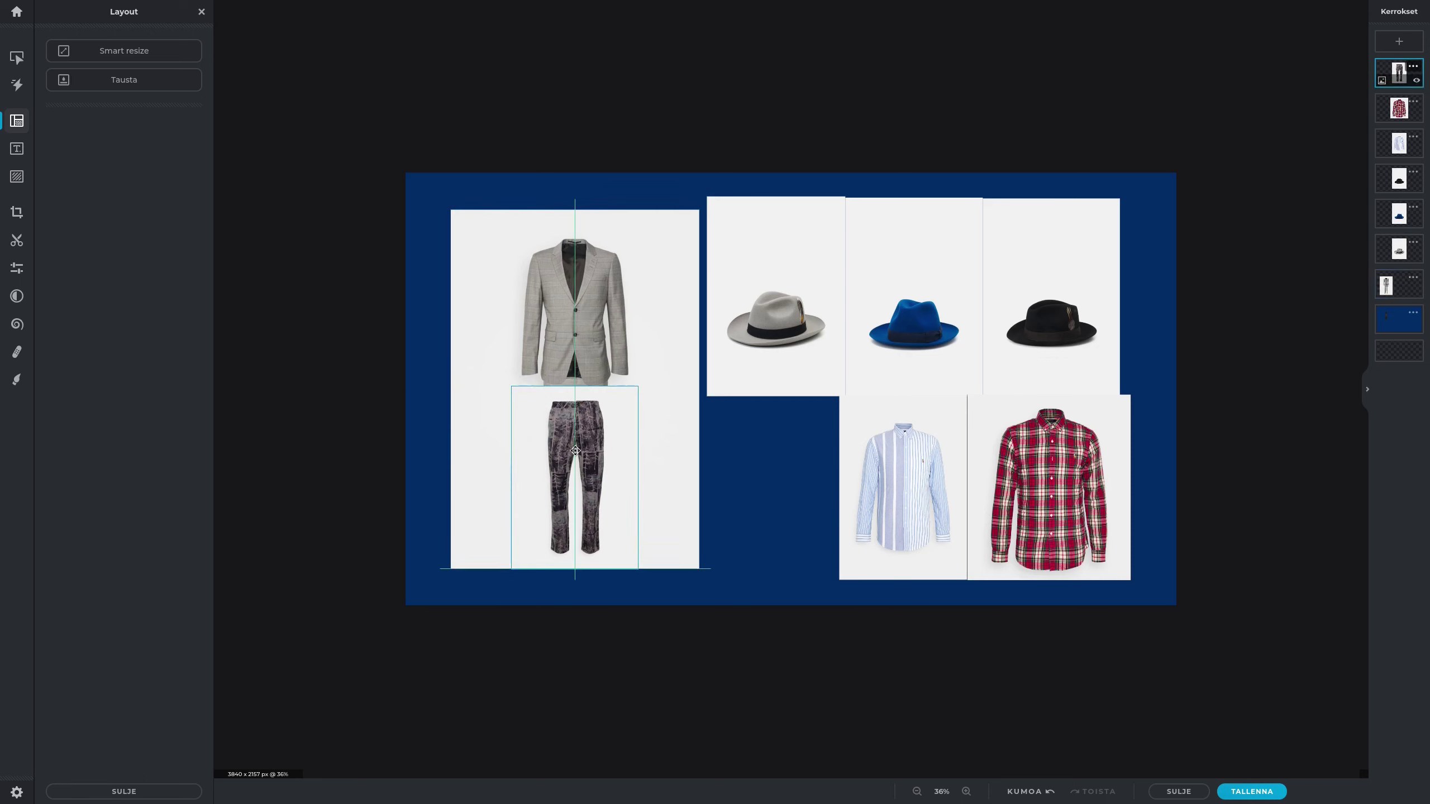
Place the black hat above the jacket, shrink it, and shift the suit, patterned trousers and hat down to fit together.
{"action": "left_click_drag", "start_coordinate": [1030, 282], "coordinate": [559, 156]}
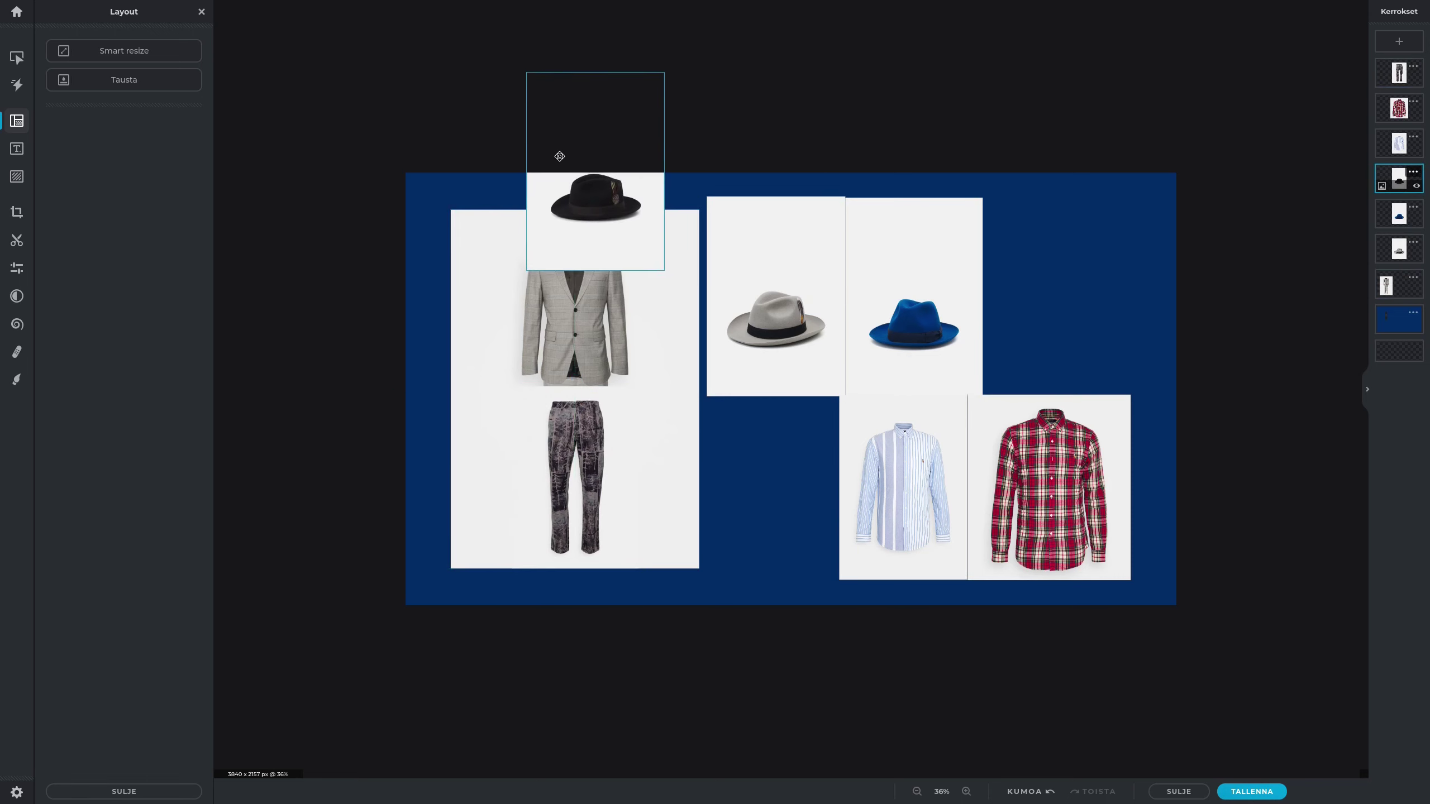
{"action": "left_click_drag", "start_coordinate": [663, 72], "coordinate": [643, 74]}
{"action": "left_click_drag", "start_coordinate": [576, 175], "coordinate": [572, 169]}
{"action": "left_click_drag", "start_coordinate": [589, 377], "coordinate": [588, 384]}
{"action": "left_click_drag", "start_coordinate": [574, 448], "coordinate": [573, 478]}
{"action": "left_click_drag", "start_coordinate": [574, 341], "coordinate": [574, 373]}
{"action": "left_click_drag", "start_coordinate": [589, 206], "coordinate": [589, 220]}
Return the patterned trousers and black hat to the clothing grid and move the blue hat up.
{"action": "left_click_drag", "start_coordinate": [575, 461], "coordinate": [782, 473]}
{"action": "left_click_drag", "start_coordinate": [574, 225], "coordinate": [1051, 311]}
{"action": "left_click_drag", "start_coordinate": [923, 312], "coordinate": [909, 282]}
Place the grey hat above the suit's collar, shrink it slightly, and centre it over the jacket.
{"action": "left_click_drag", "start_coordinate": [782, 293], "coordinate": [579, 182]}
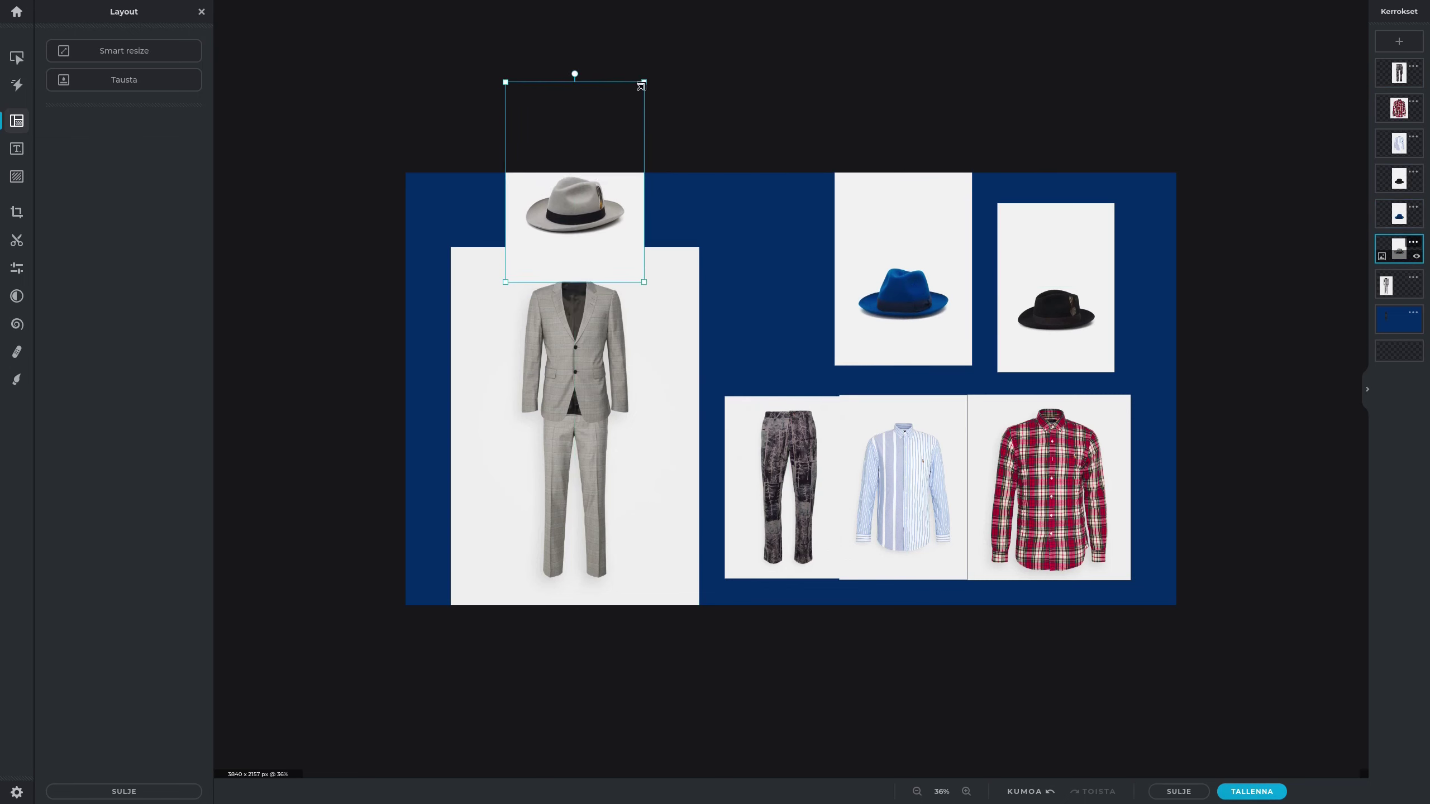
{"action": "left_click_drag", "start_coordinate": [642, 86], "coordinate": [630, 89]}
{"action": "left_click_drag", "start_coordinate": [568, 210], "coordinate": [574, 201]}
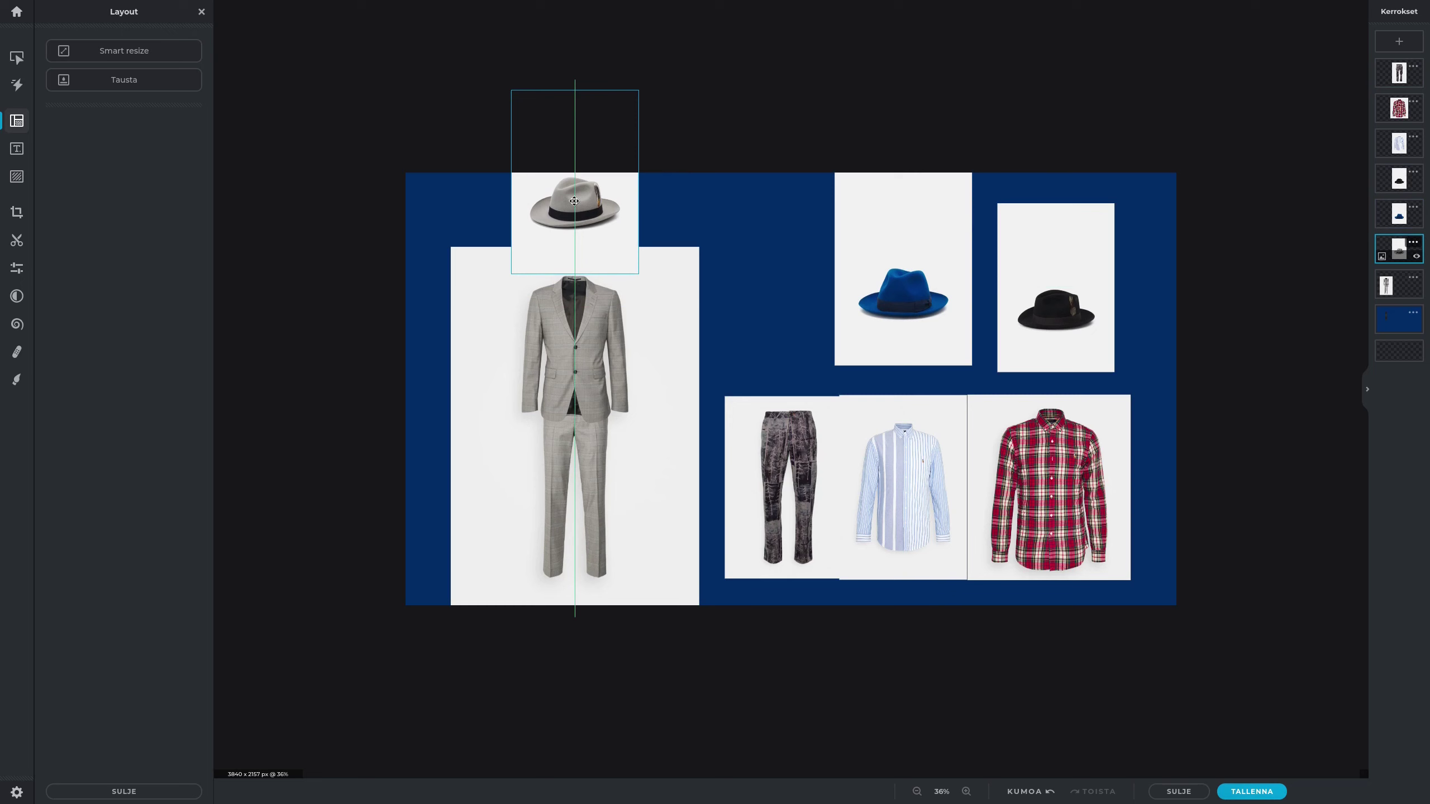
{"action": "left_click", "coordinate": [704, 115]}
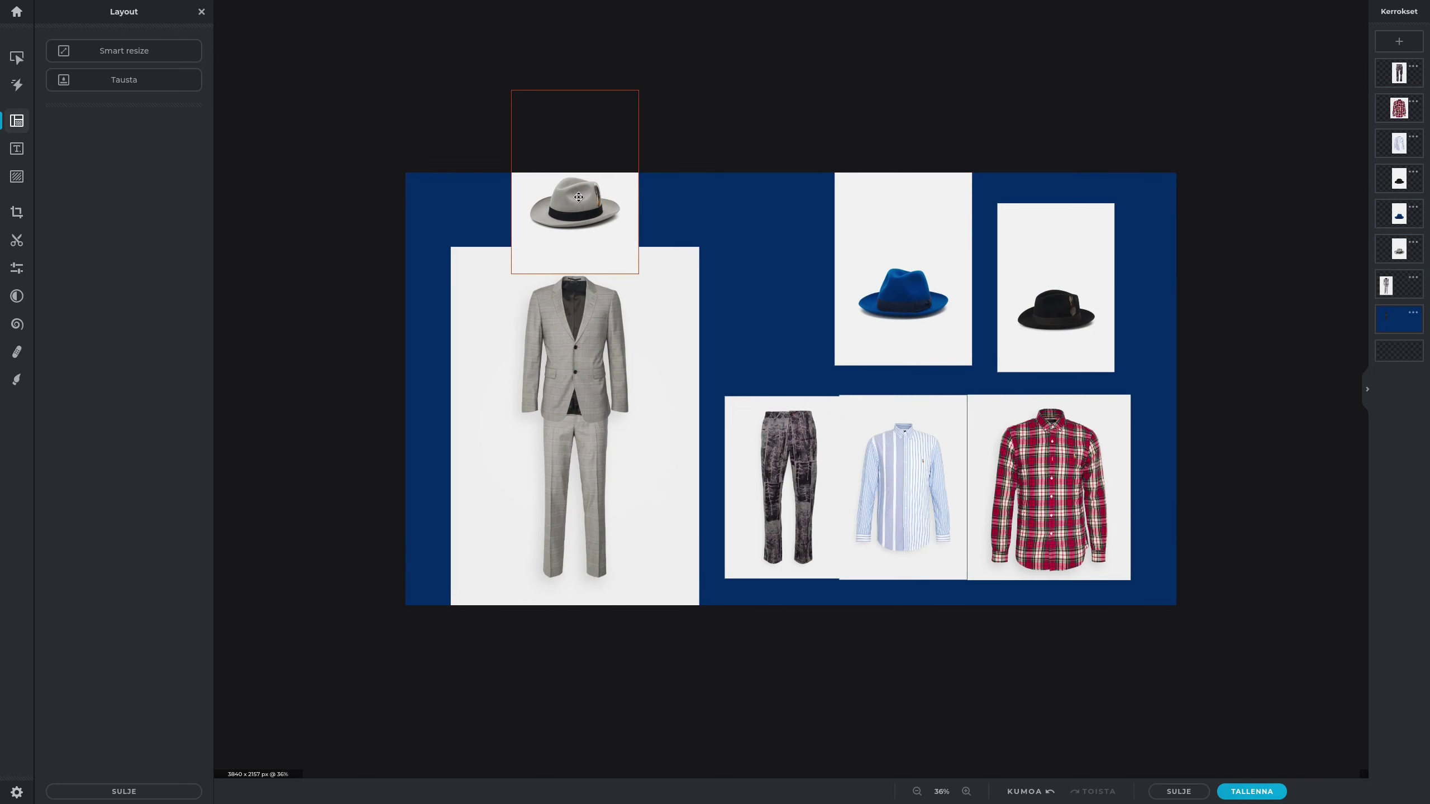
Check the grey hat's fit on the suit and move the blue hat down and left above the patterned trousers.
{"action": "scroll", "coordinate": [578, 197], "scroll_direction": "up", "scroll_amount": 10}
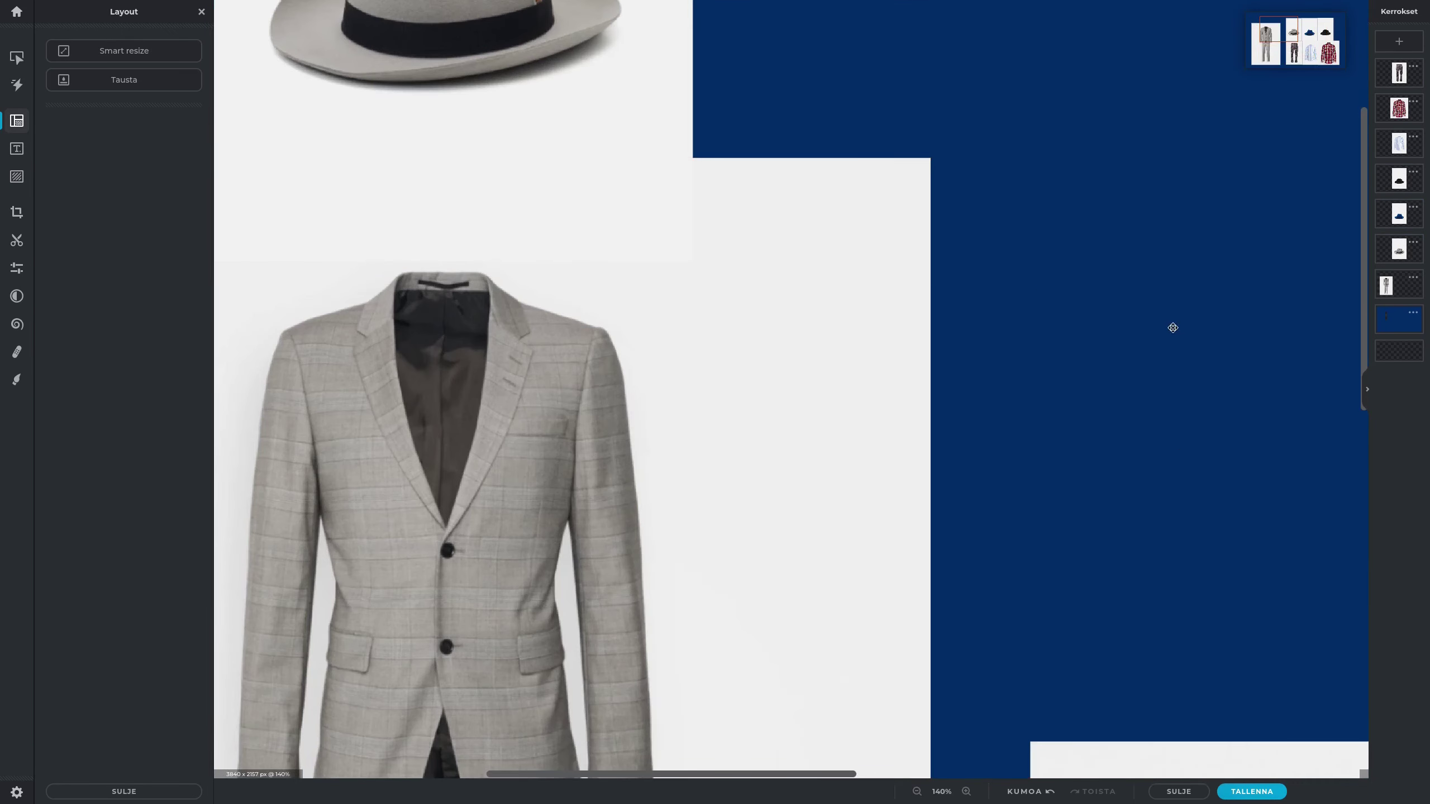
{"action": "scroll", "coordinate": [663, 287], "scroll_direction": "up", "scroll_amount": 3}
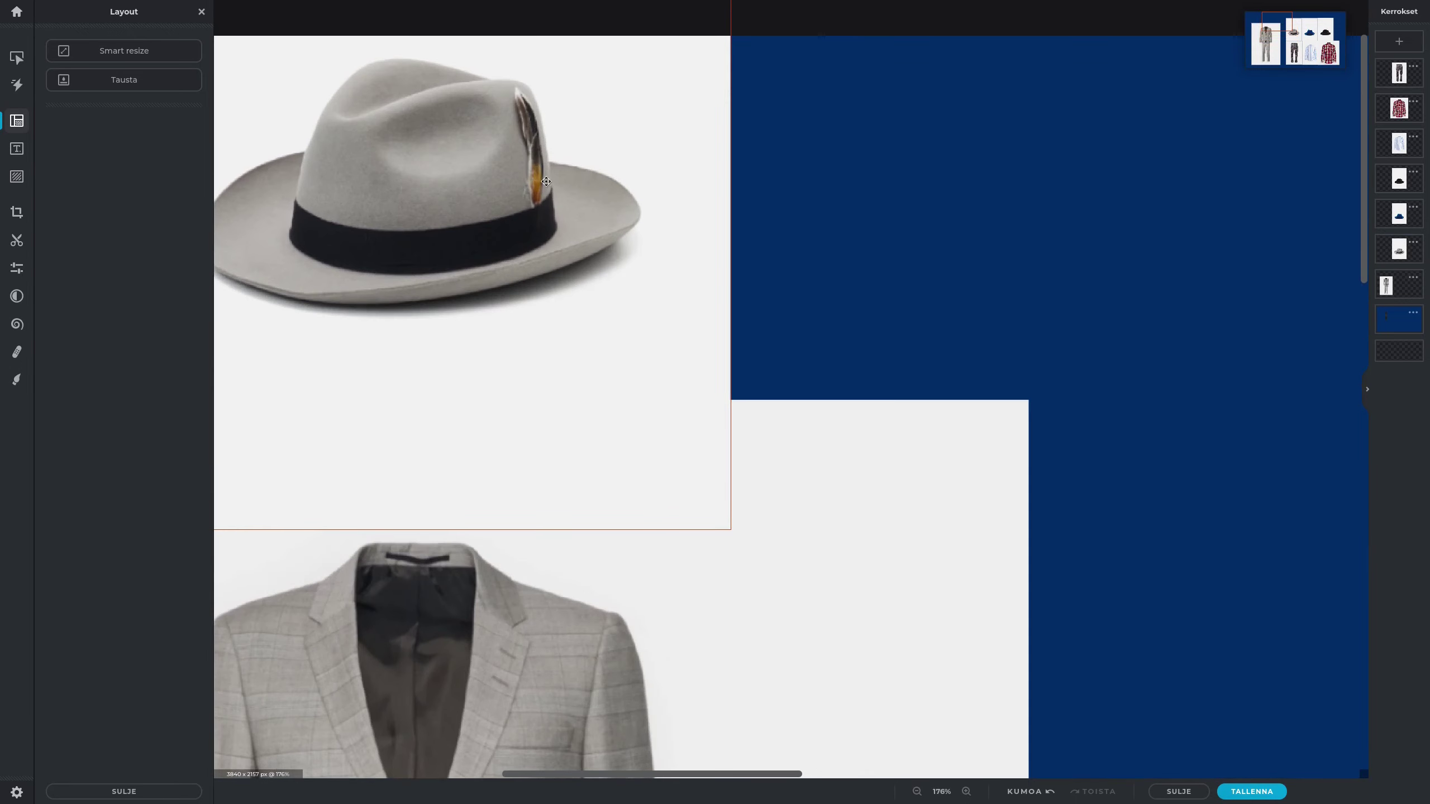
{"action": "scroll", "coordinate": [530, 174], "scroll_direction": "down", "scroll_amount": 7}
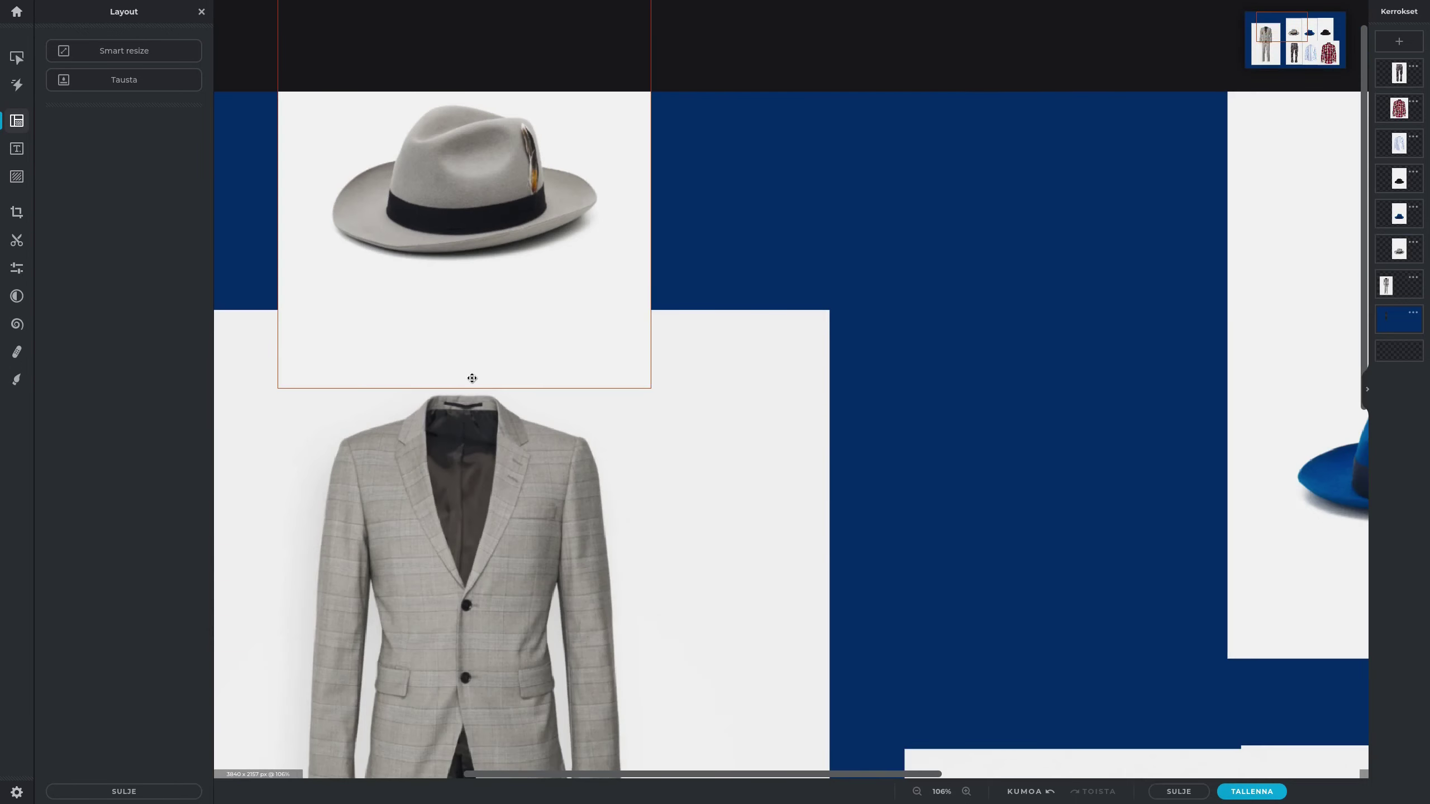
{"action": "scroll", "coordinate": [464, 241], "scroll_direction": "down", "scroll_amount": 3}
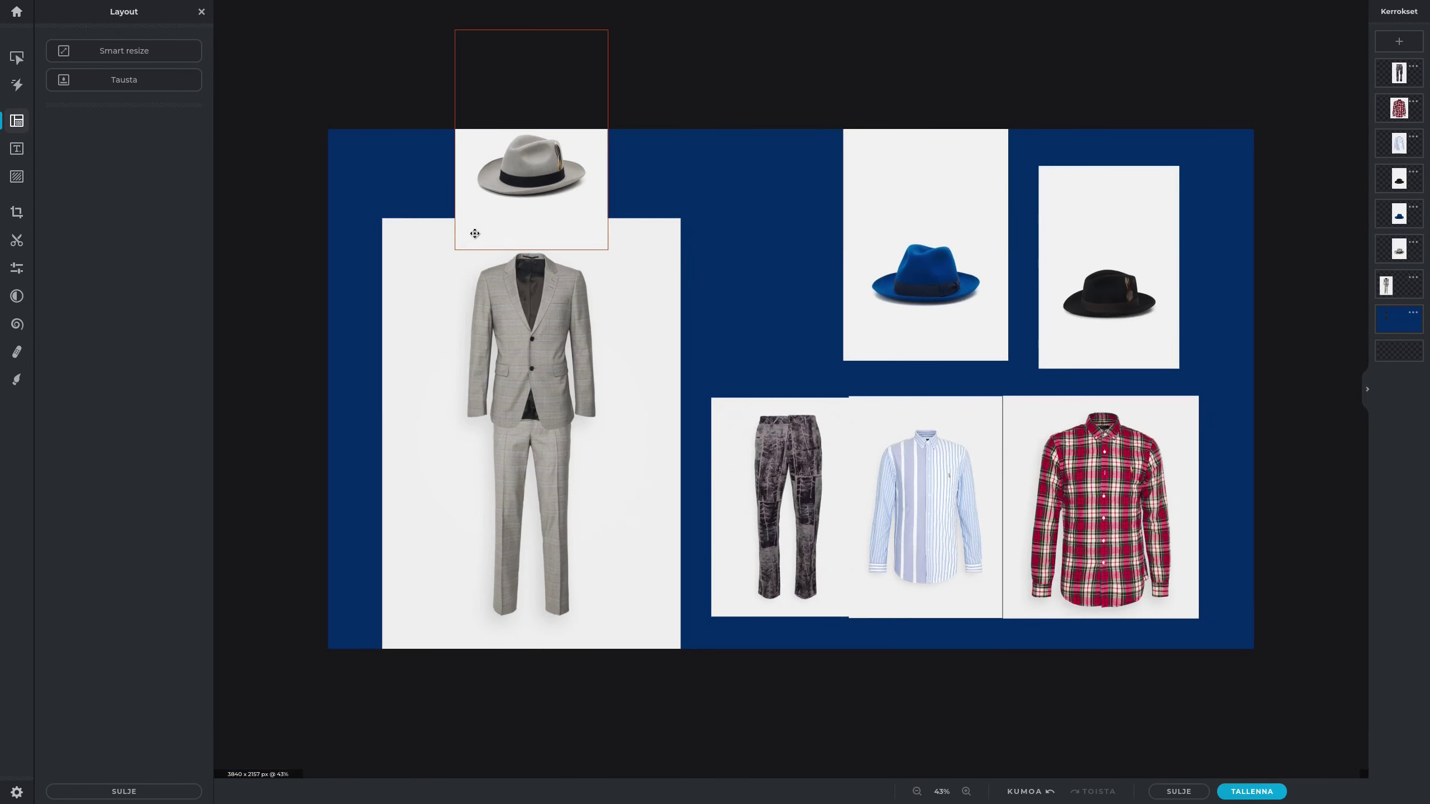
{"action": "scroll", "coordinate": [495, 319], "scroll_direction": "down", "scroll_amount": 2}
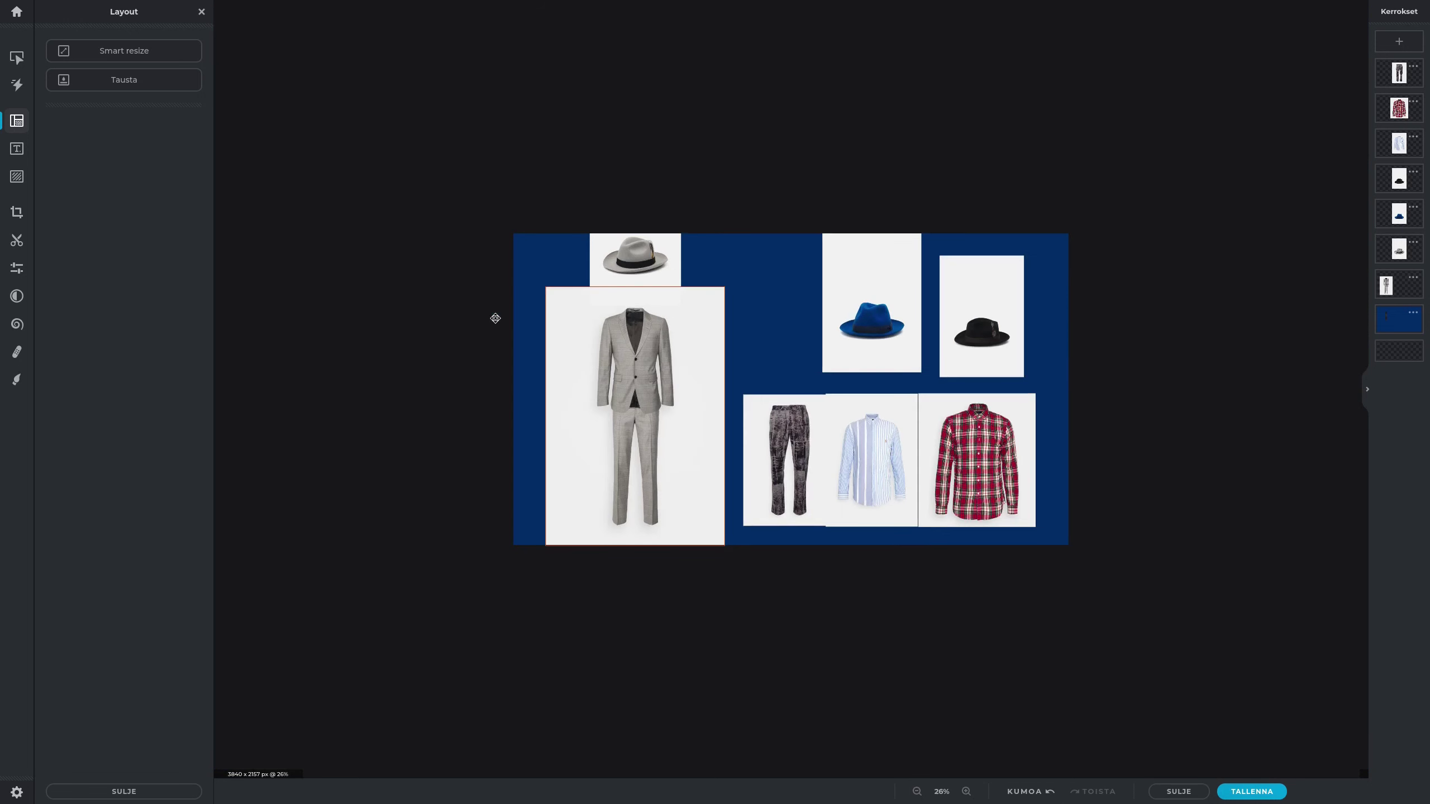
{"action": "scroll", "coordinate": [693, 316], "scroll_direction": "up", "scroll_amount": 1}
{"action": "left_click_drag", "start_coordinate": [875, 272], "coordinate": [782, 308]}
Delete the patterned trousers, striped shirt, black hat and red plaid shirt.
{"action": "left_click", "coordinate": [802, 468]}
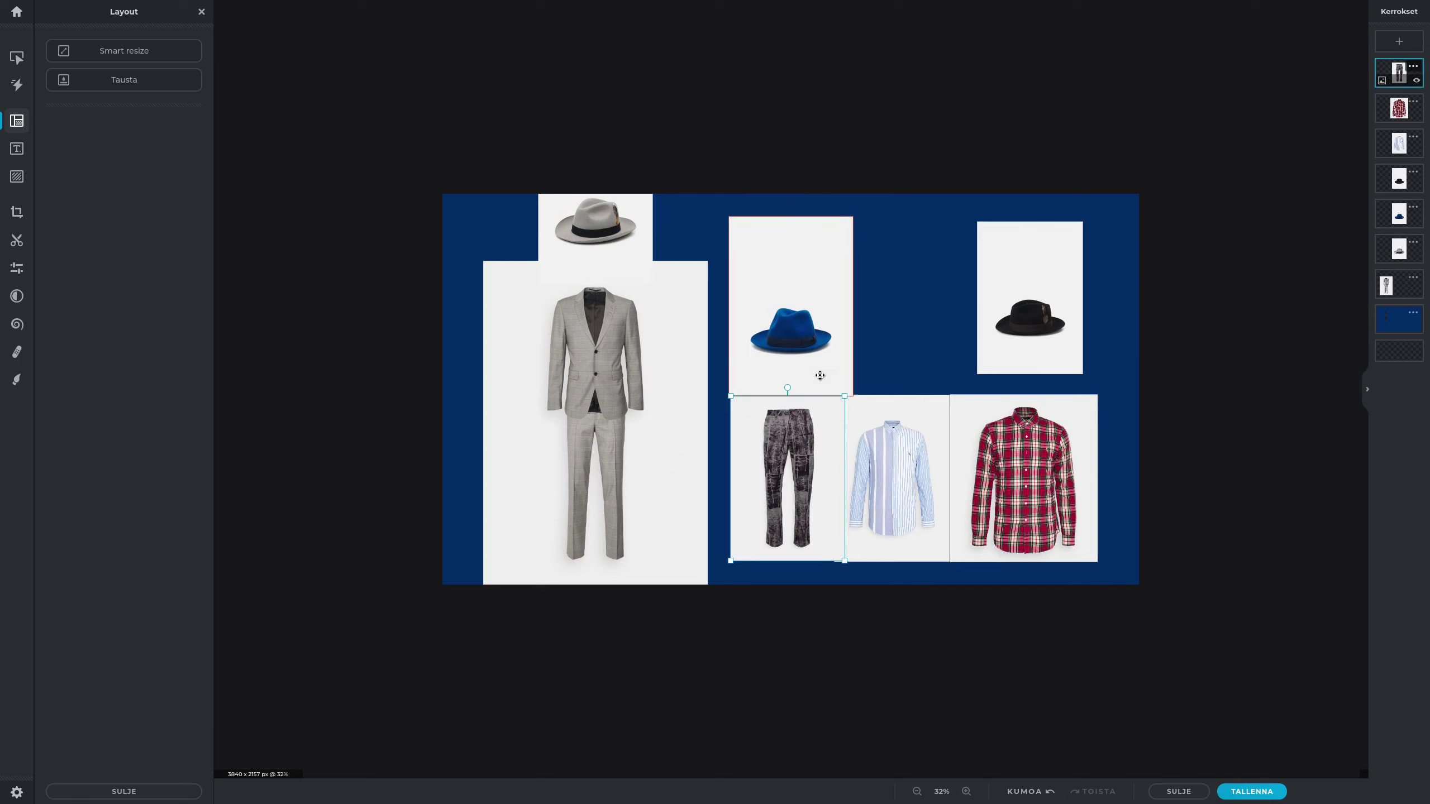
{"action": "key", "text": "Delete"}
{"action": "left_click", "coordinate": [890, 488]}
{"action": "key", "text": "Delete"}
{"action": "left_click", "coordinate": [1040, 486]}
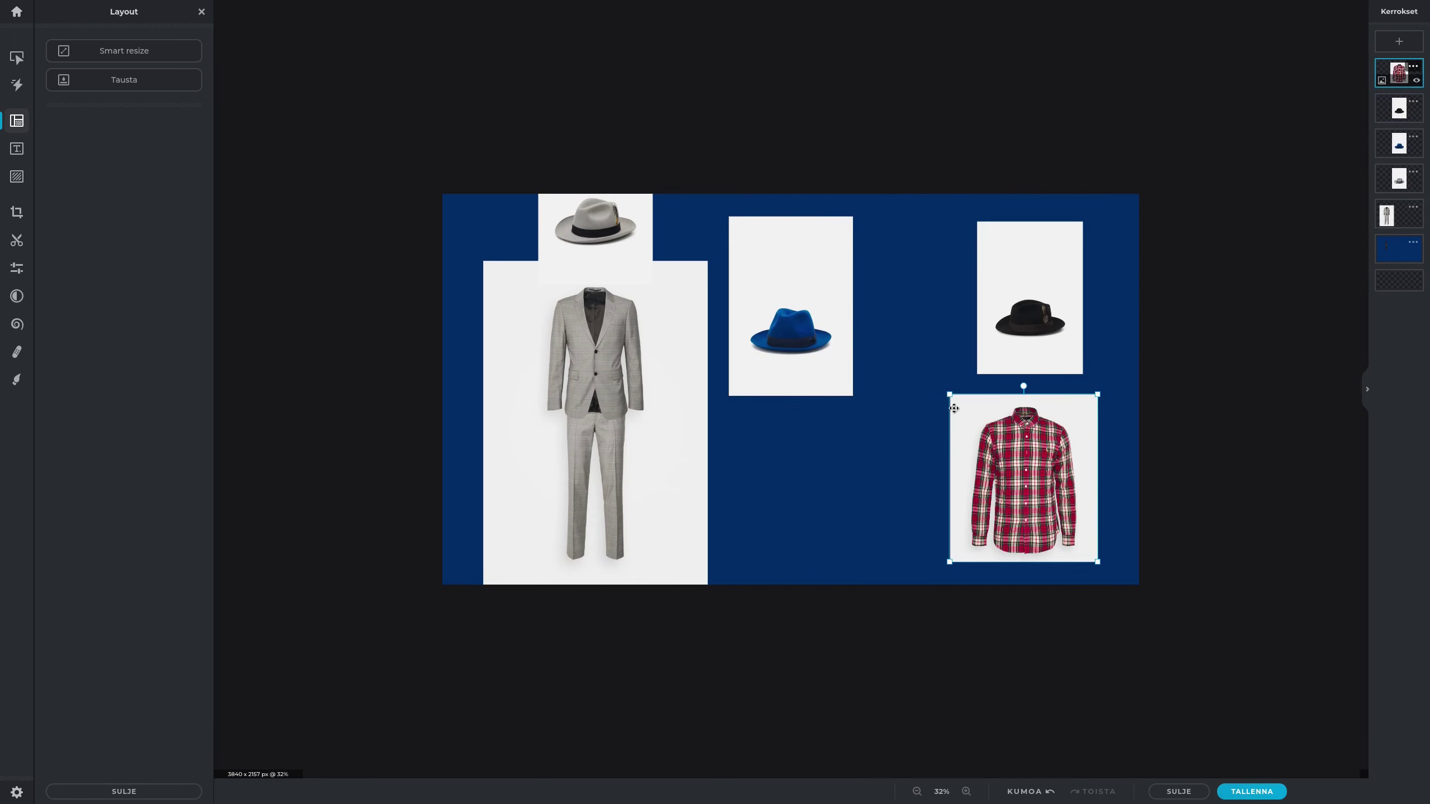
{"action": "left_click", "coordinate": [1003, 328]}
{"action": "key", "text": "Delete"}
{"action": "left_click", "coordinate": [958, 452]}
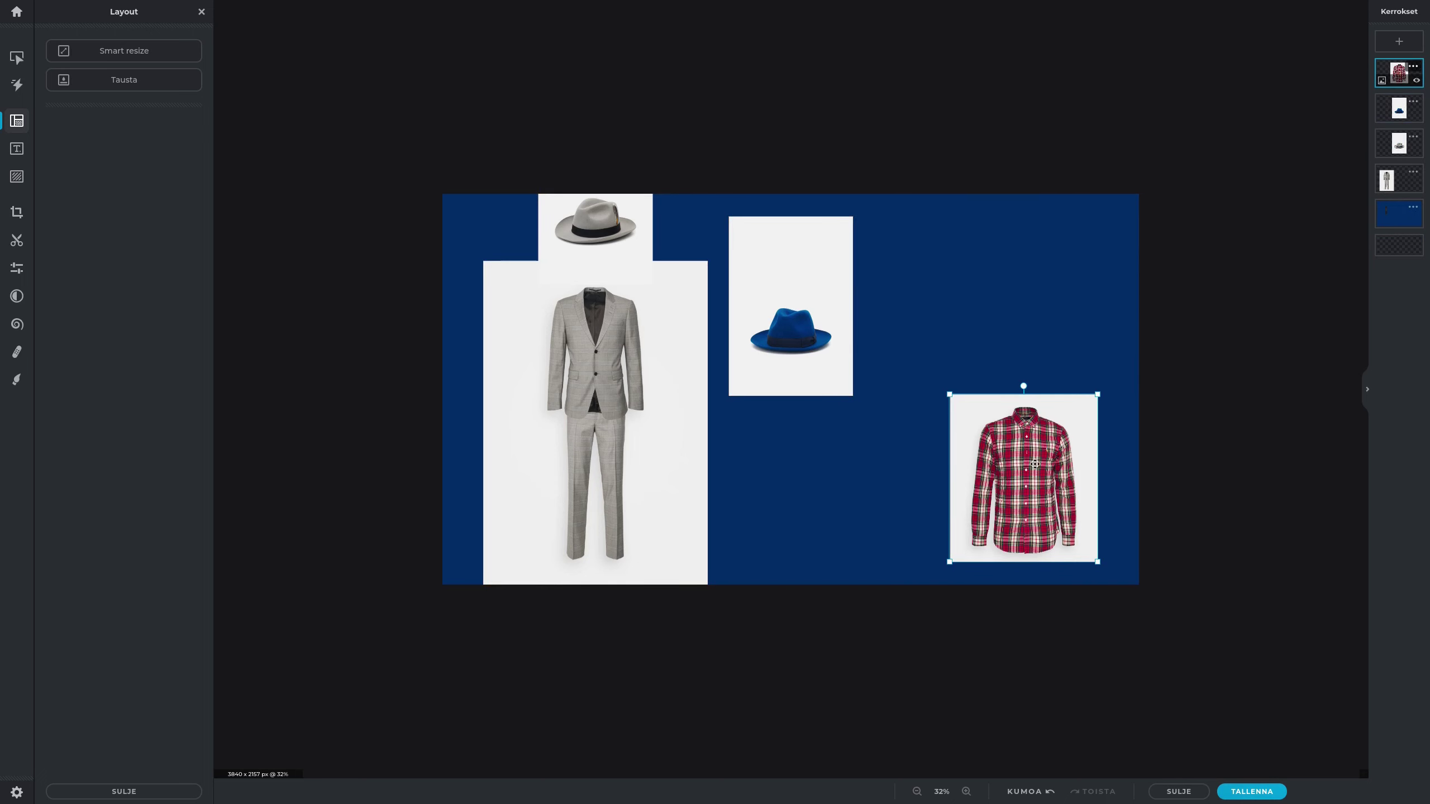
{"action": "key", "text": "Delete"}
Enlarge the suit photo and place it at the left of the blue background, fully inside the canvas height.
{"action": "left_click", "coordinate": [747, 323]}
{"action": "left_click", "coordinate": [703, 276]}
{"action": "left_click_drag", "start_coordinate": [708, 261], "coordinate": [665, 278]}
{"action": "left_click_drag", "start_coordinate": [580, 447], "coordinate": [935, 381]}
{"action": "left_click_drag", "start_coordinate": [1019, 260], "coordinate": [1087, 184]}
{"action": "left_click_drag", "start_coordinate": [945, 341], "coordinate": [598, 386]}
Enlarge the blue hat photo, place it beside the suit, and open the Crop tool.
{"action": "left_click_drag", "start_coordinate": [792, 324], "coordinate": [903, 323]}
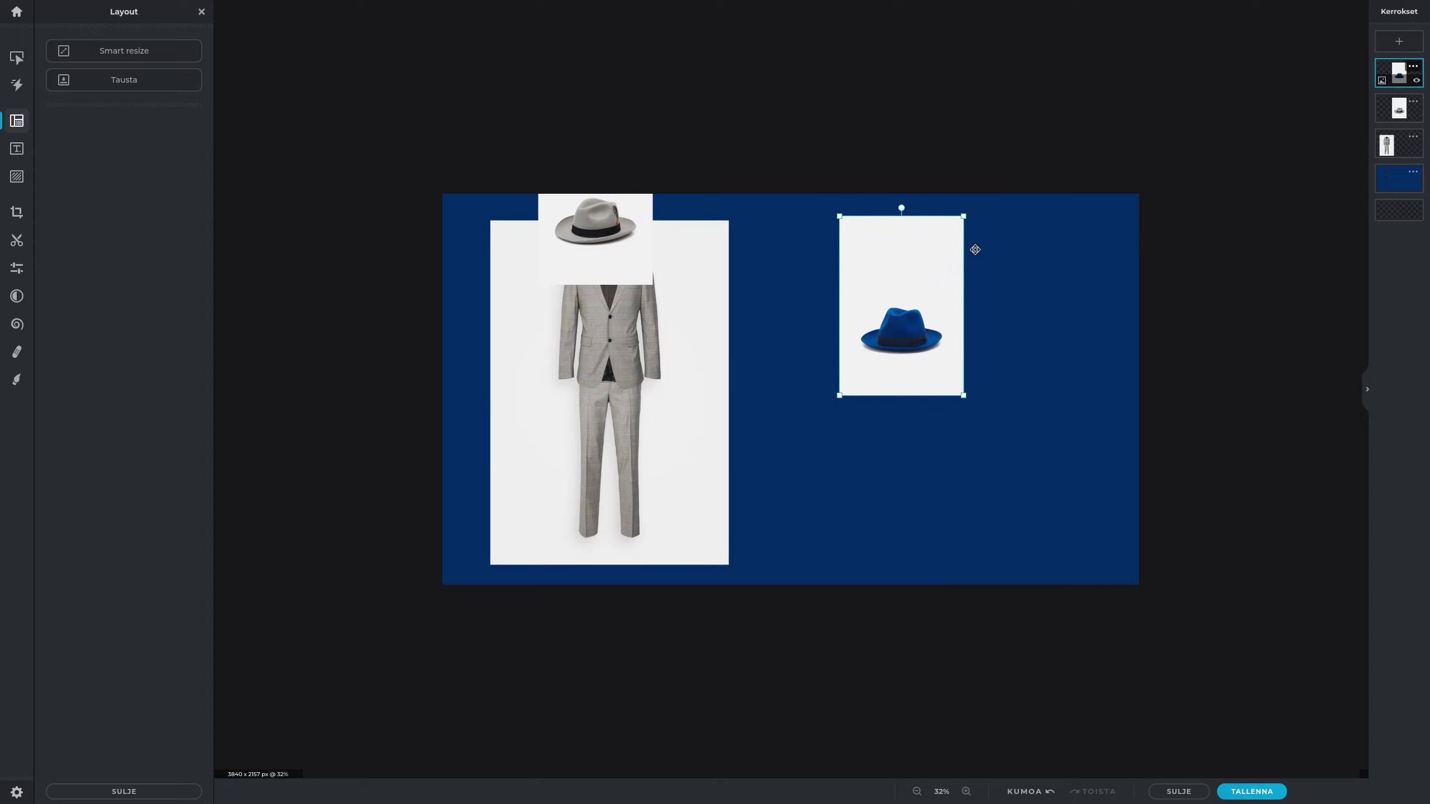
{"action": "left_click_drag", "start_coordinate": [967, 215], "coordinate": [1006, 183]}
{"action": "left_click_drag", "start_coordinate": [937, 287], "coordinate": [865, 318]}
{"action": "scroll", "coordinate": [844, 329], "scroll_direction": "up", "scroll_amount": 2}
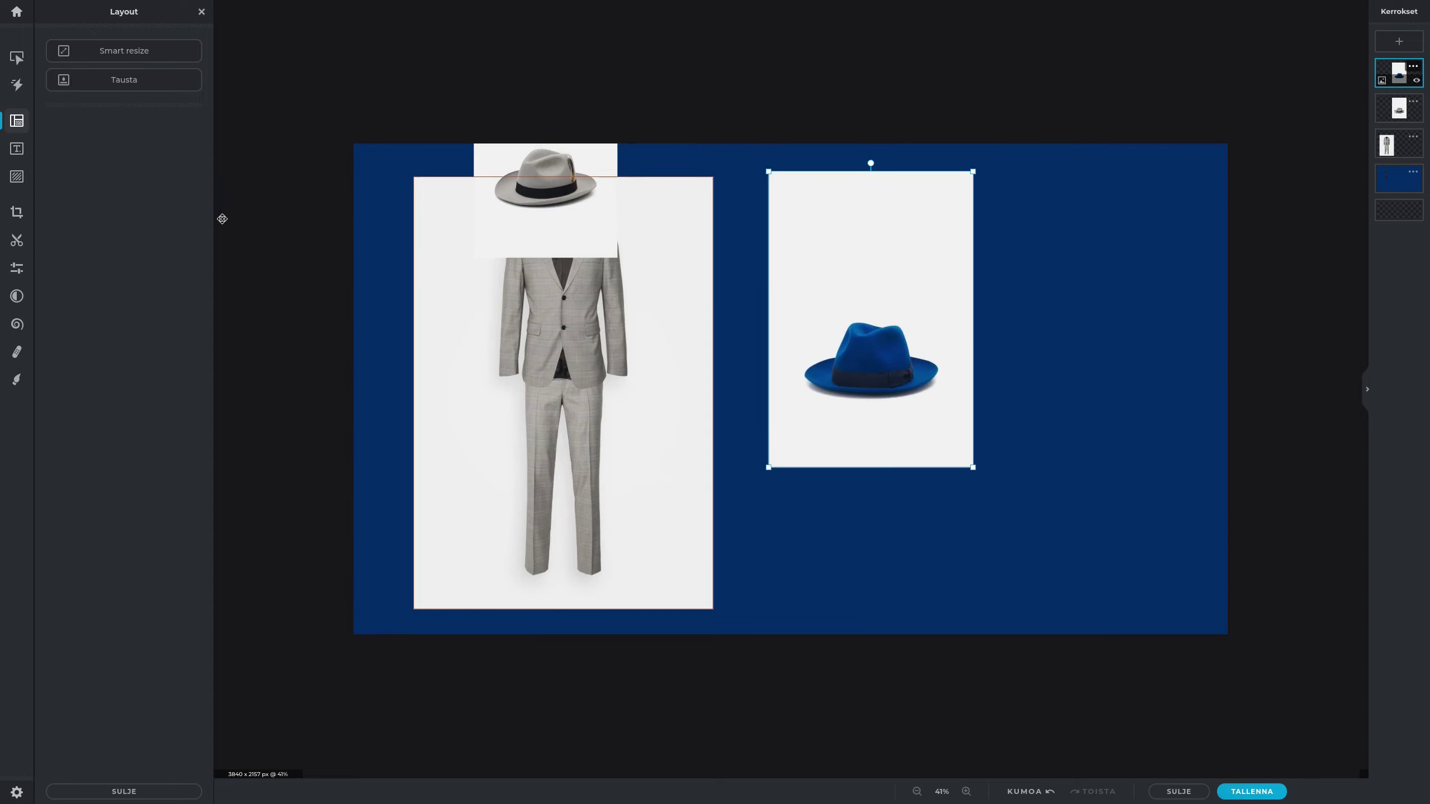
{"action": "left_click", "coordinate": [17, 212]}
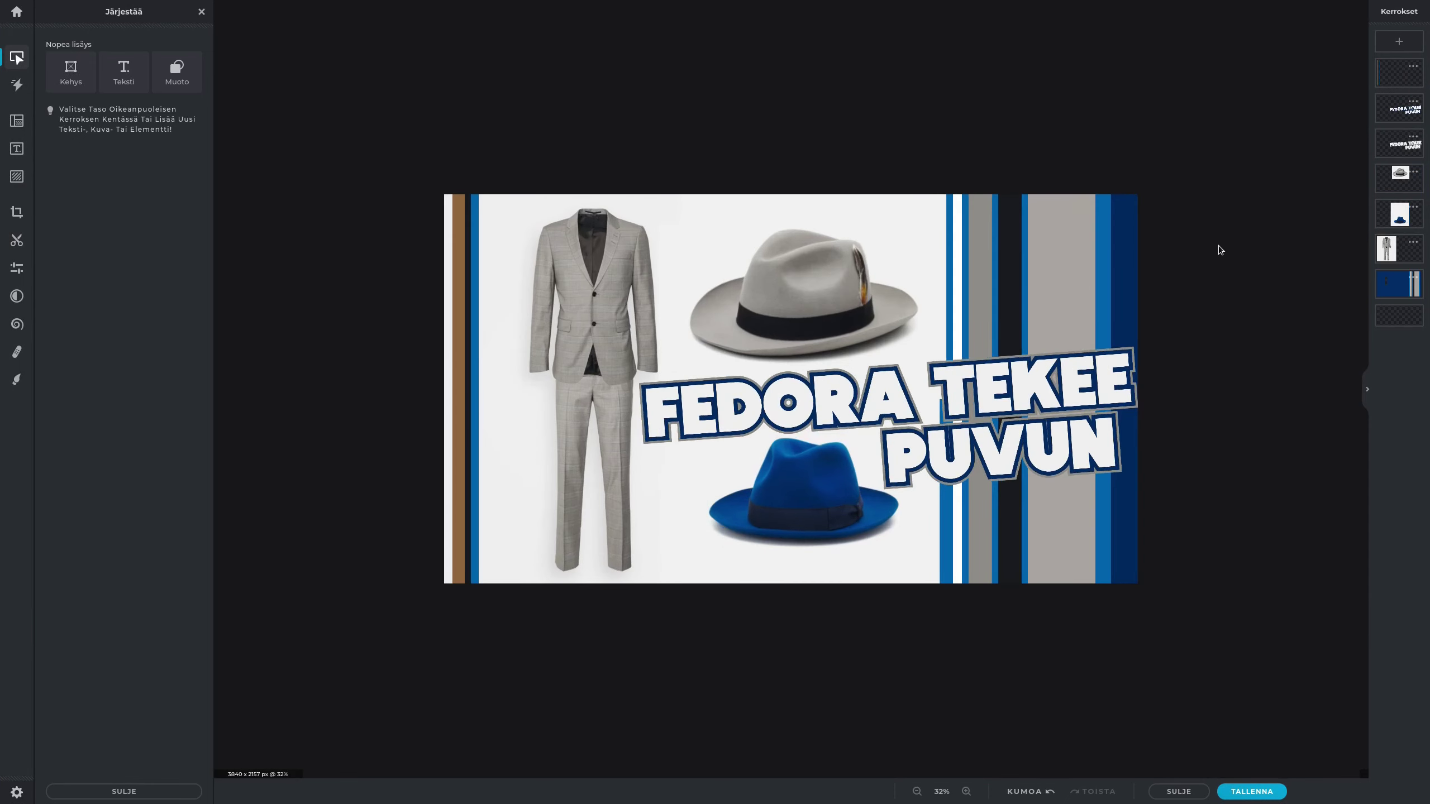
Examine the composition of the suit, both hats, stripes and title in close-up and at thumbnail size.
{"action": "scroll", "coordinate": [1220, 250], "scroll_direction": "up", "scroll_amount": 4}
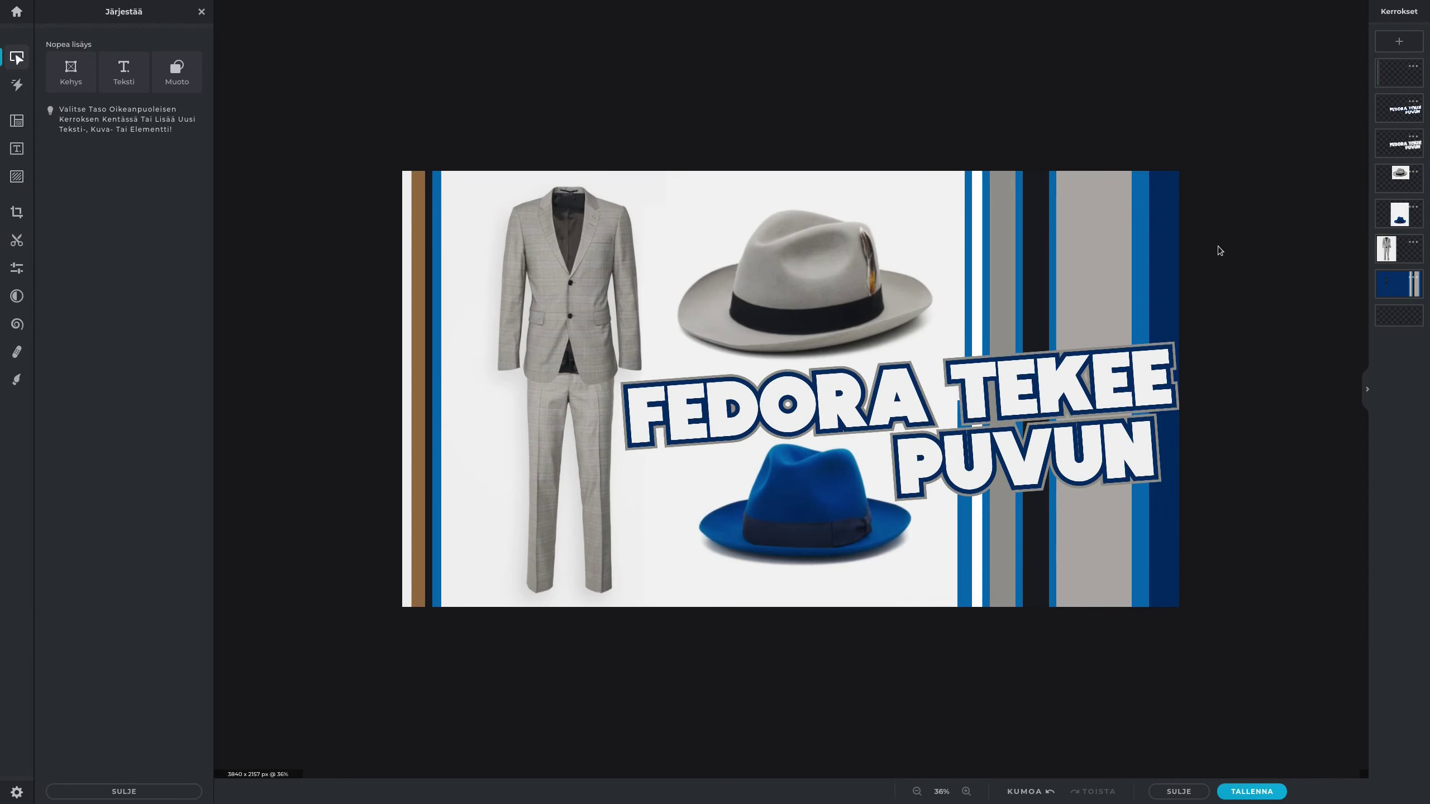
{"action": "scroll", "coordinate": [1220, 250], "scroll_direction": "down", "scroll_amount": 2}
{"action": "scroll", "coordinate": [1220, 250], "scroll_direction": "up", "scroll_amount": 1}
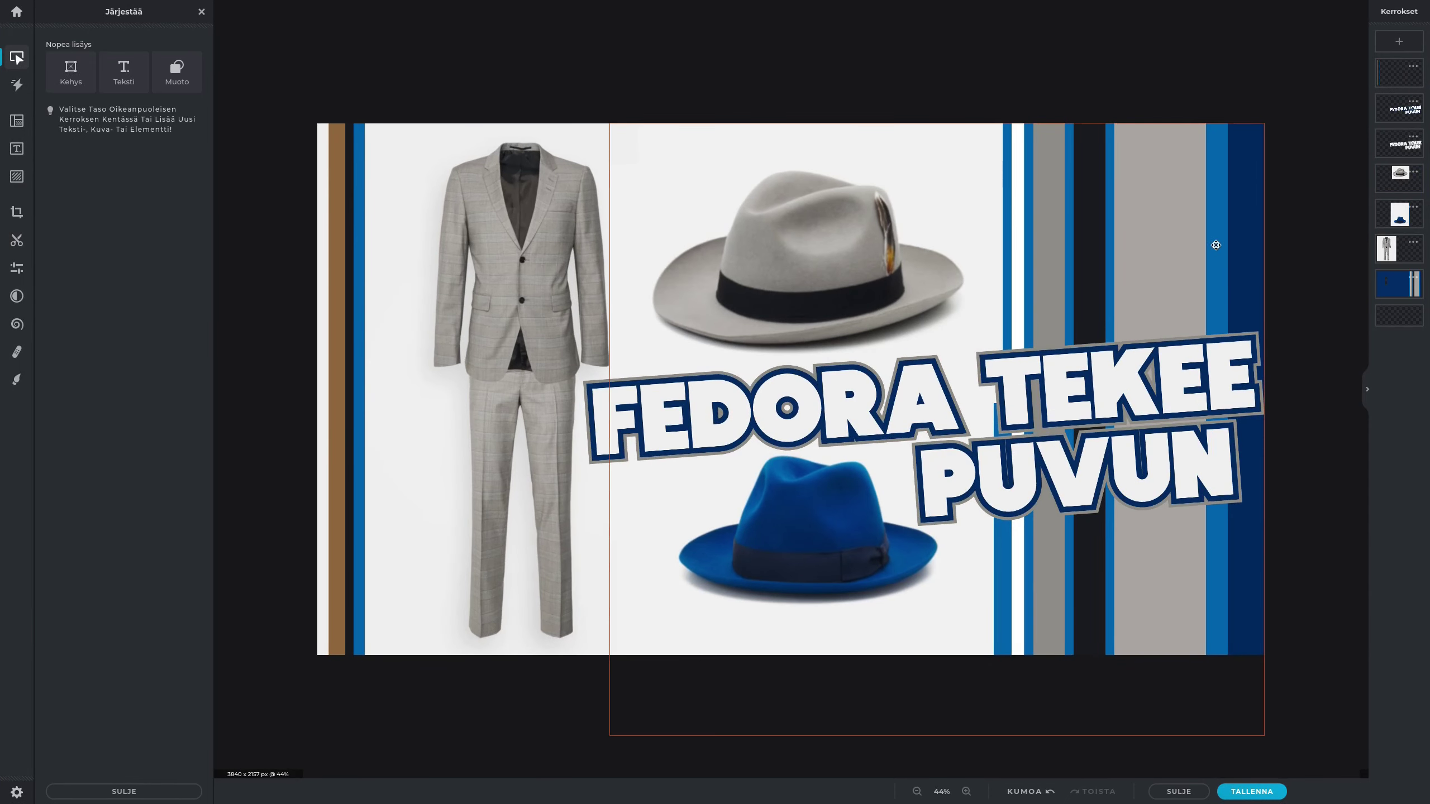
{"action": "scroll", "coordinate": [972, 303], "scroll_direction": "down", "scroll_amount": 1}
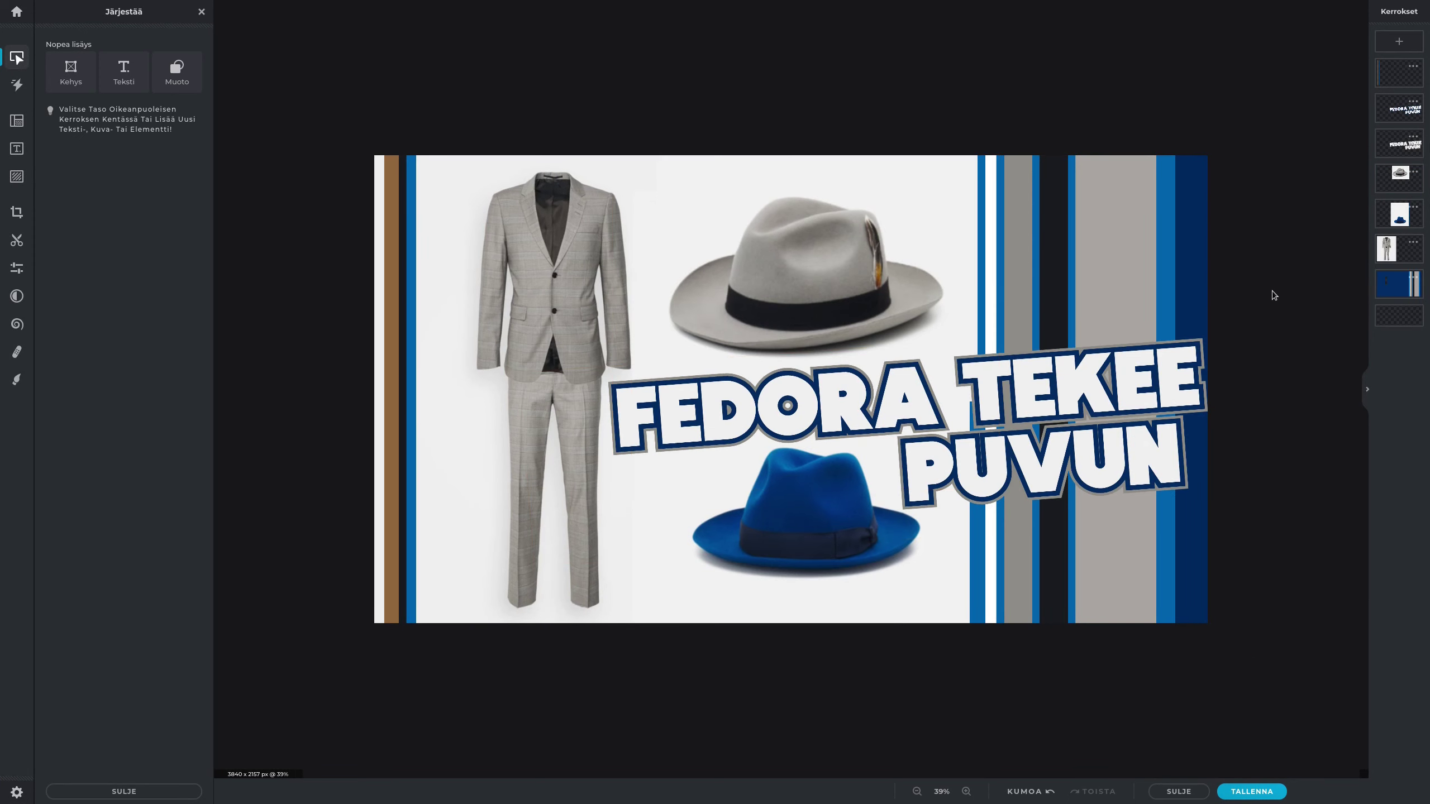
{"action": "scroll", "coordinate": [1271, 293], "scroll_direction": "down", "scroll_amount": 5}
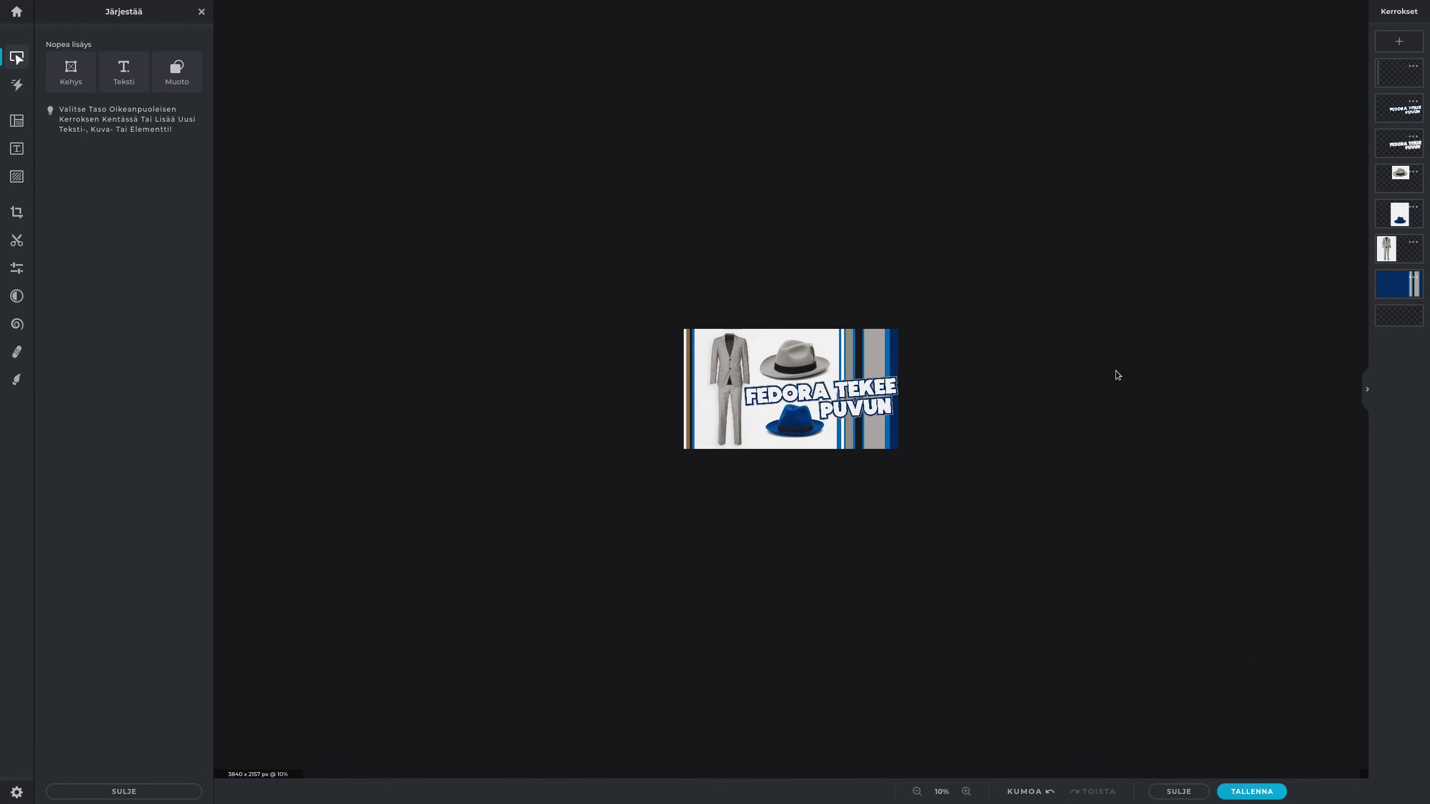
{"action": "scroll", "coordinate": [858, 296], "scroll_direction": "up", "scroll_amount": 5}
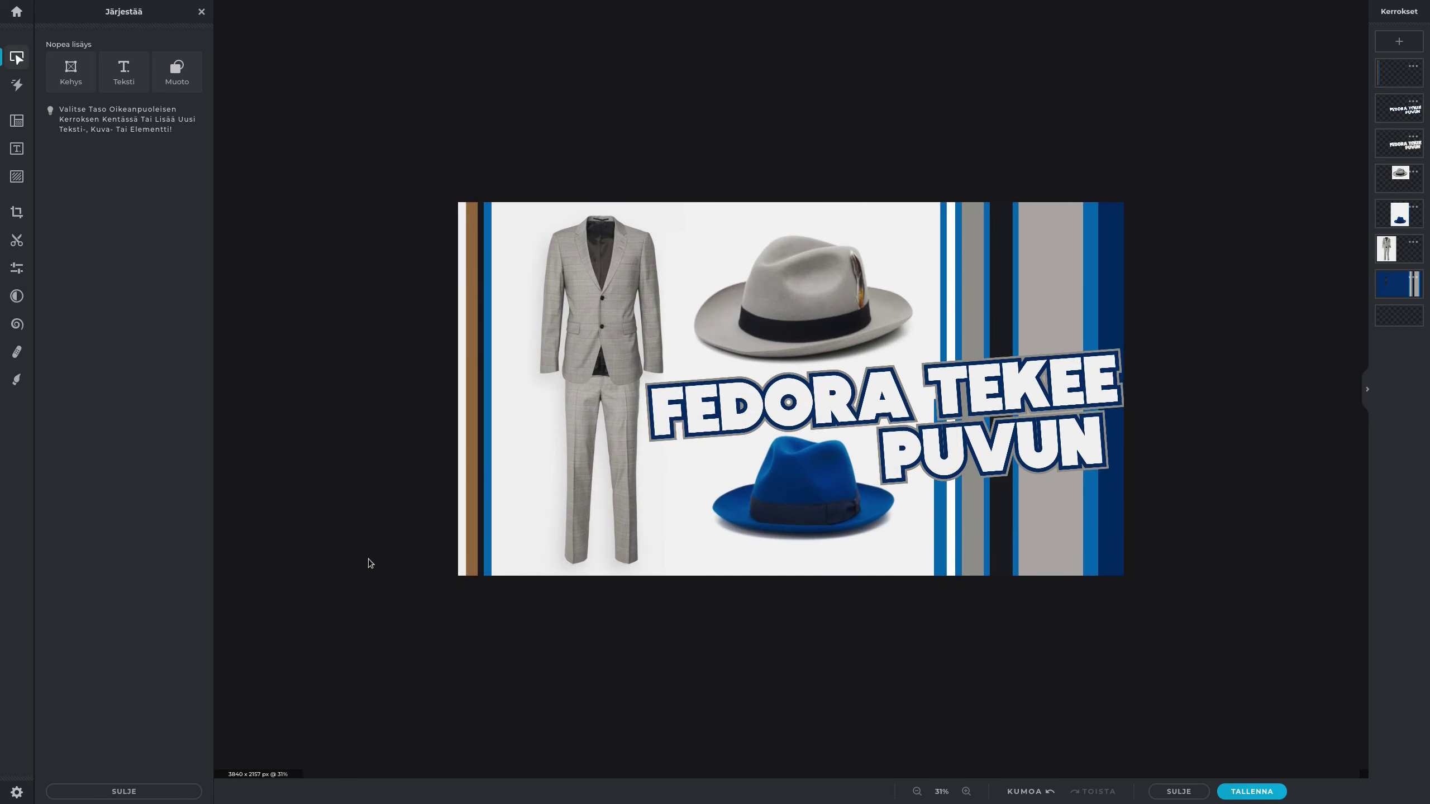
{"action": "scroll", "coordinate": [376, 560], "scroll_direction": "down", "scroll_amount": 2}
{"action": "scroll", "coordinate": [380, 563], "scroll_direction": "down", "scroll_amount": 2}
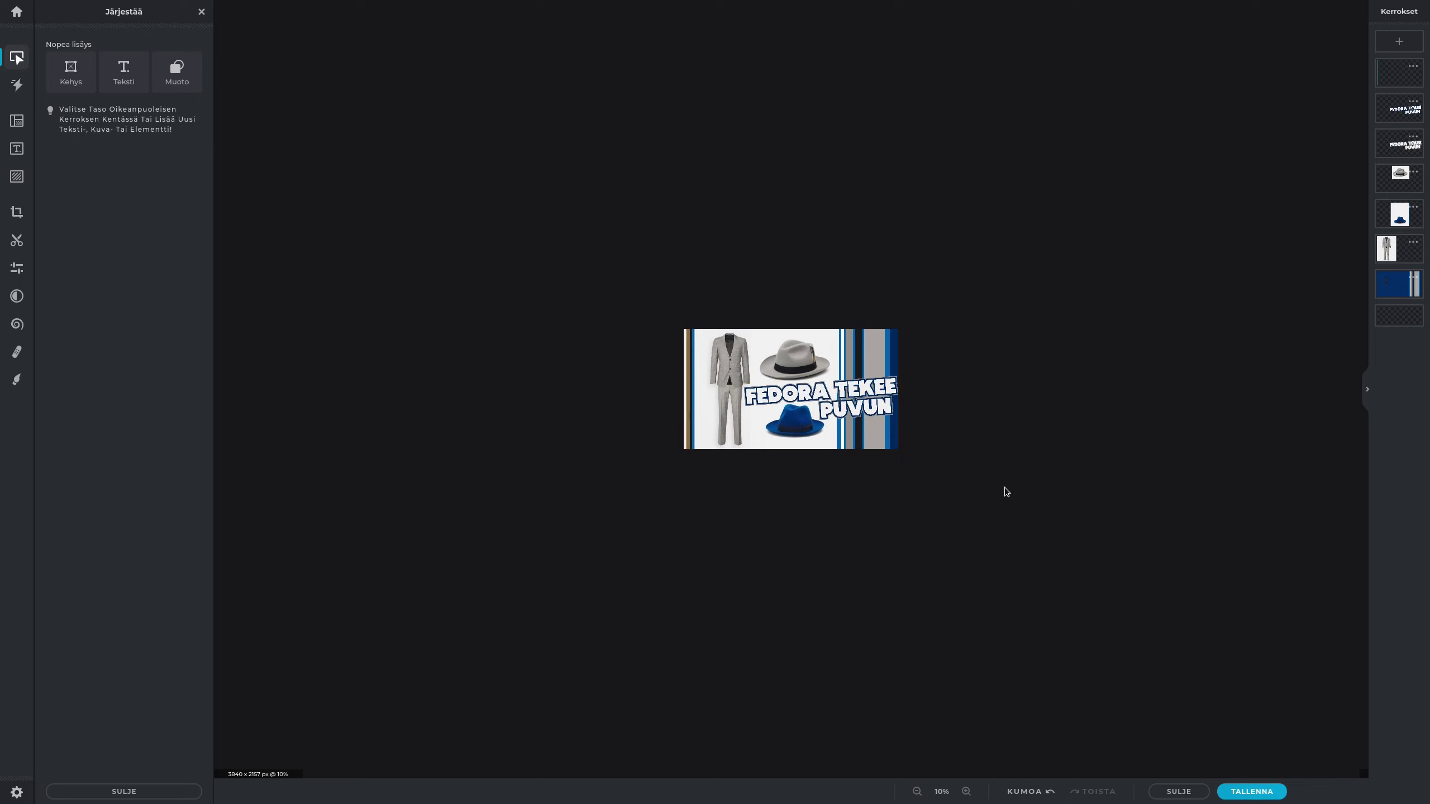
{"action": "scroll", "coordinate": [1053, 489], "scroll_direction": "up", "scroll_amount": 2}
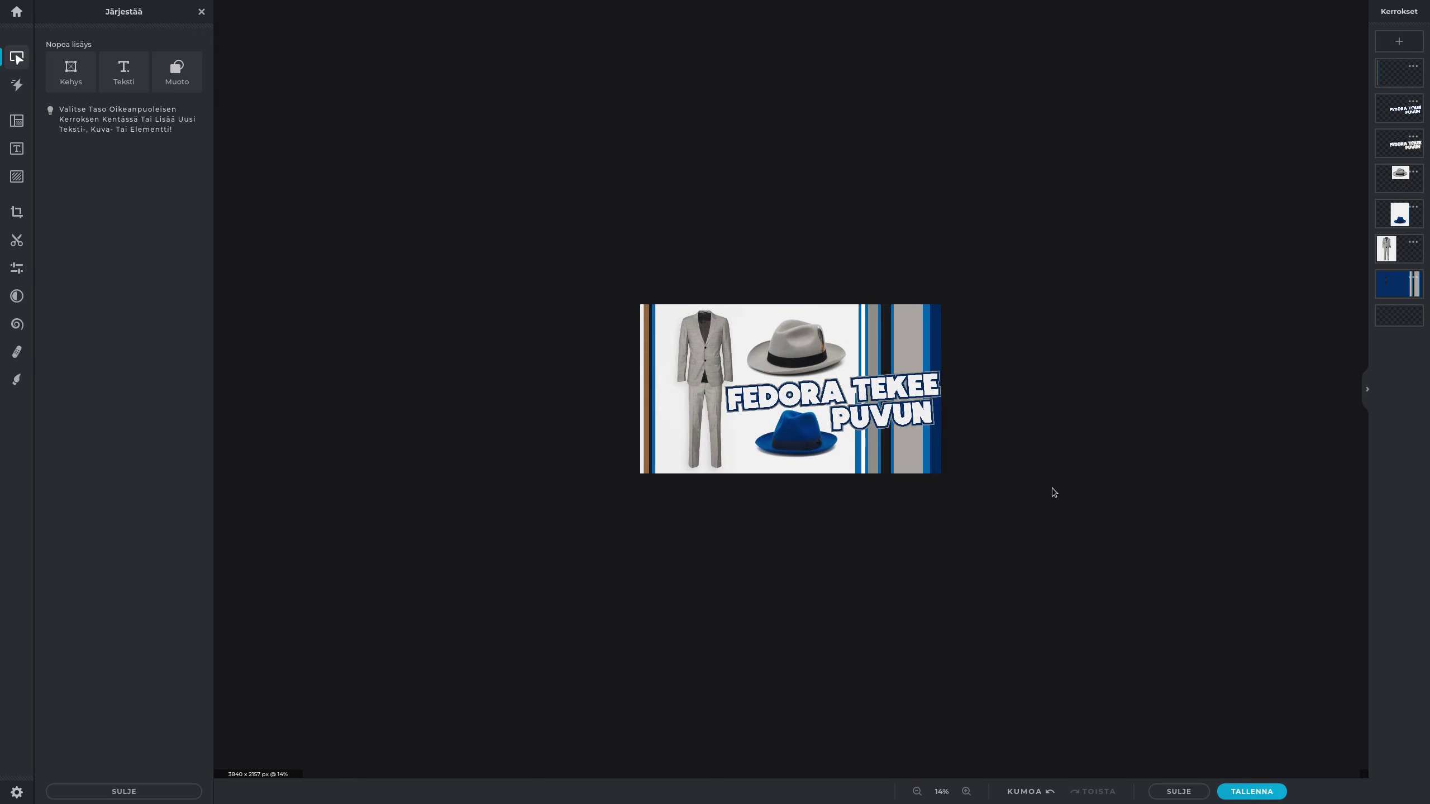
{"action": "scroll", "coordinate": [1037, 509], "scroll_direction": "up", "scroll_amount": 4}
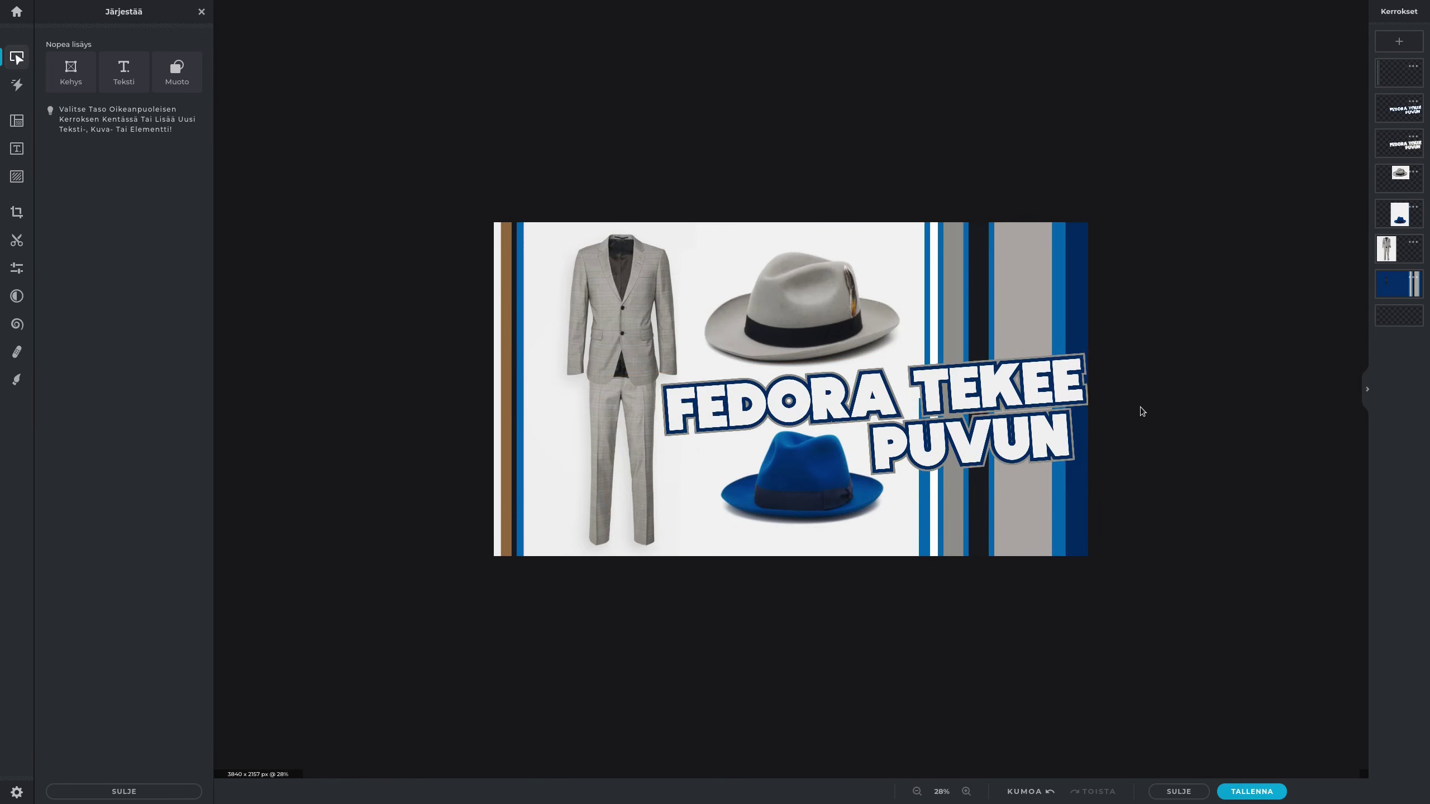
{"action": "scroll", "coordinate": [1142, 412], "scroll_direction": "down", "scroll_amount": 2}
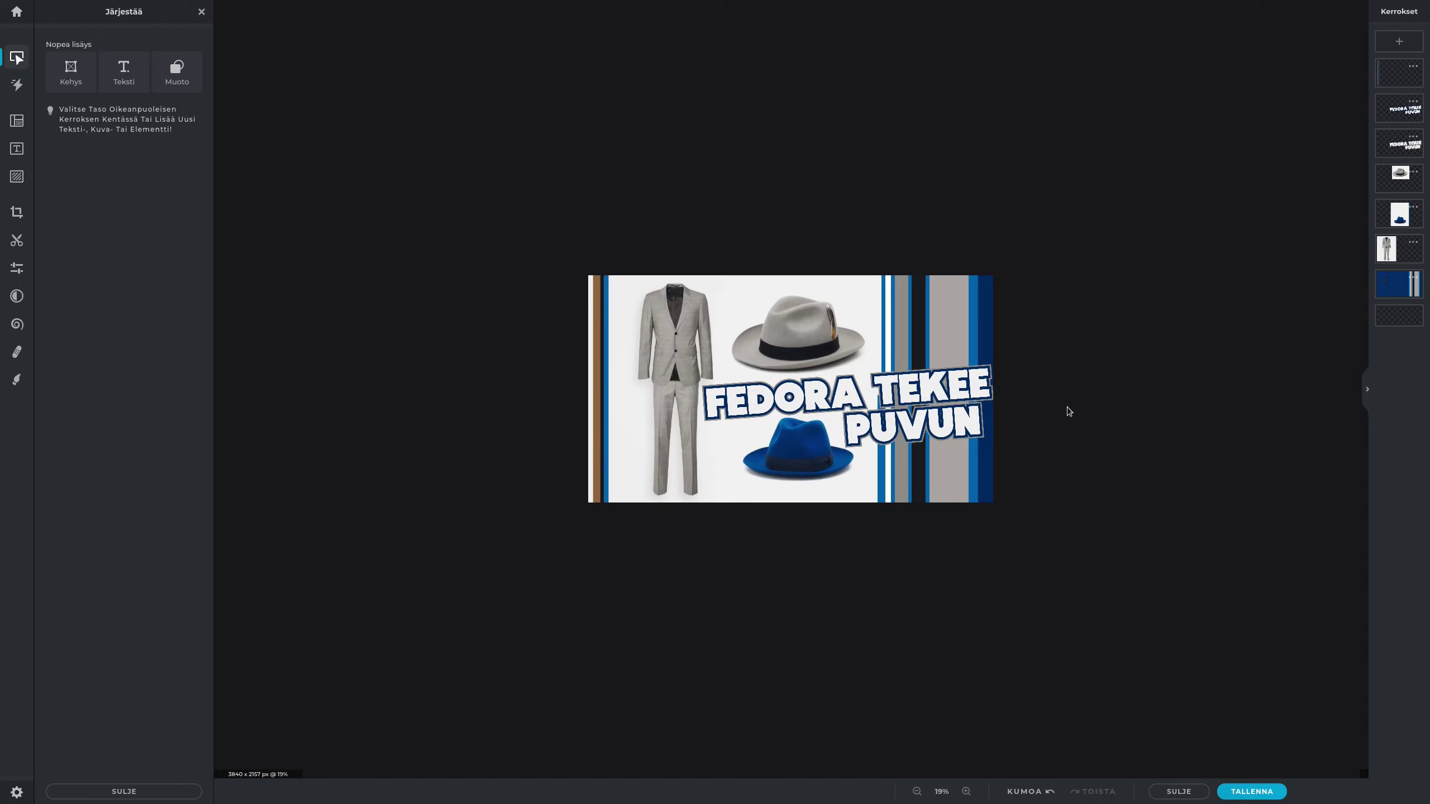
{"action": "scroll", "coordinate": [1068, 412], "scroll_direction": "down", "scroll_amount": 3}
{"action": "key", "text": "super"}
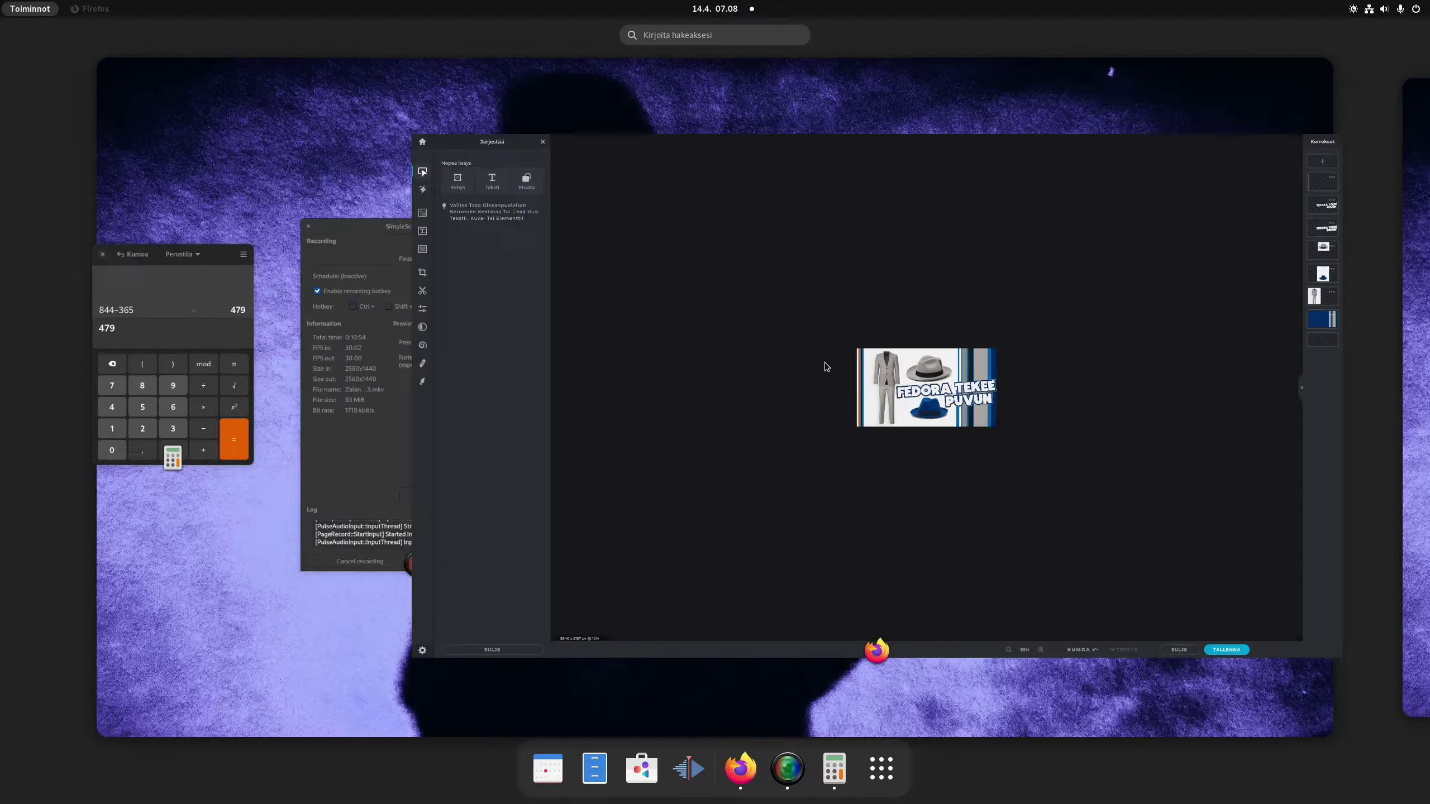
{"action": "left_click", "coordinate": [480, 210]}
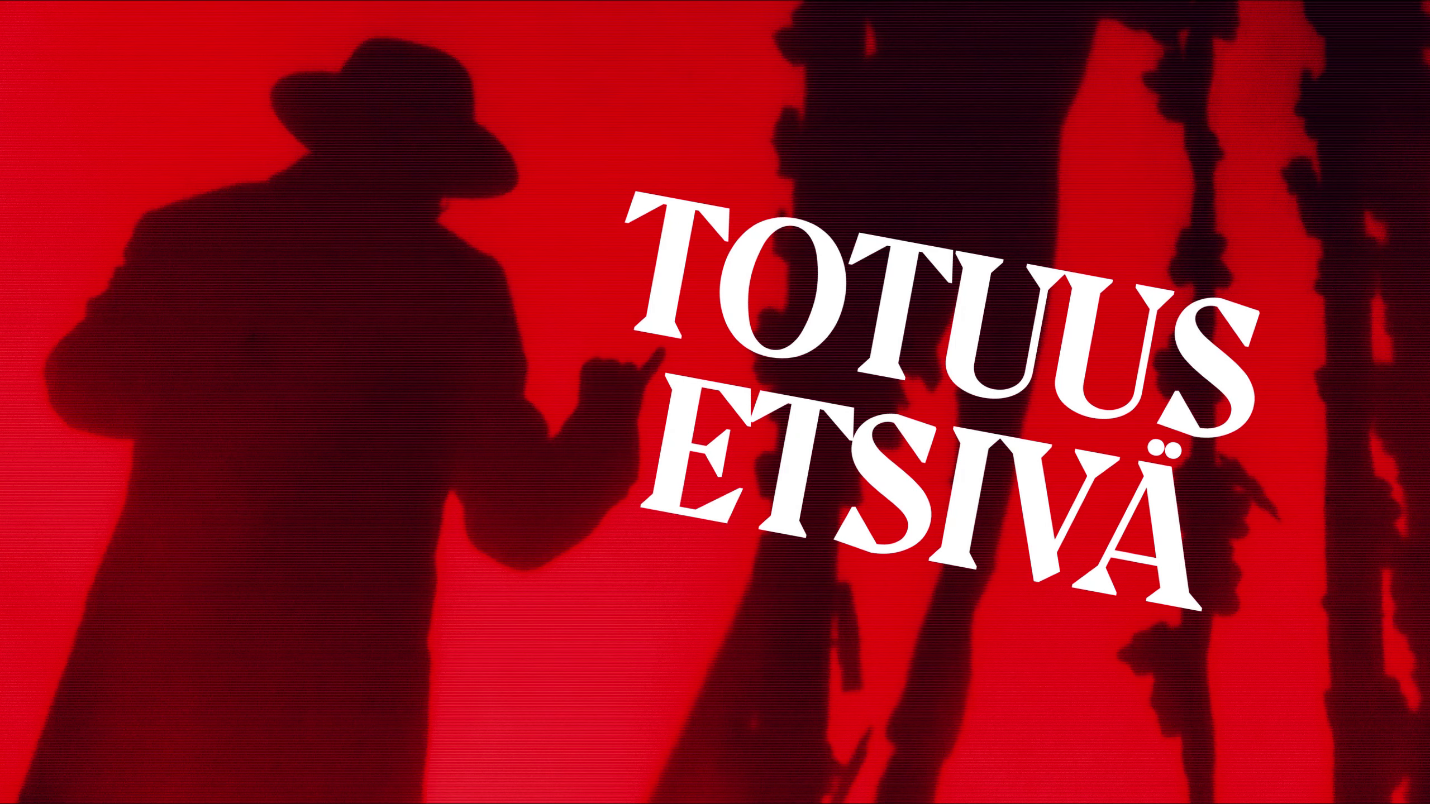